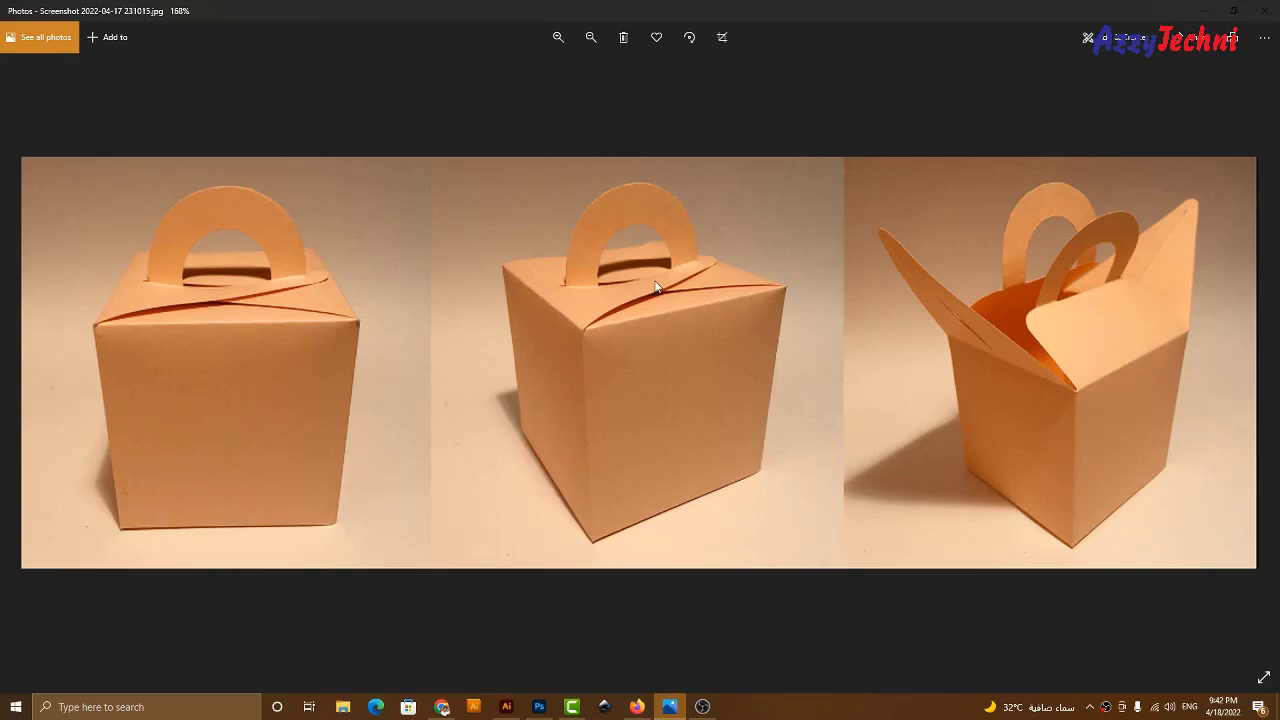
Examine the three reference photos of the handled paper box, closed and open, checking the lid flaps and handles up close.
scroll(655, 290, "up", 5)
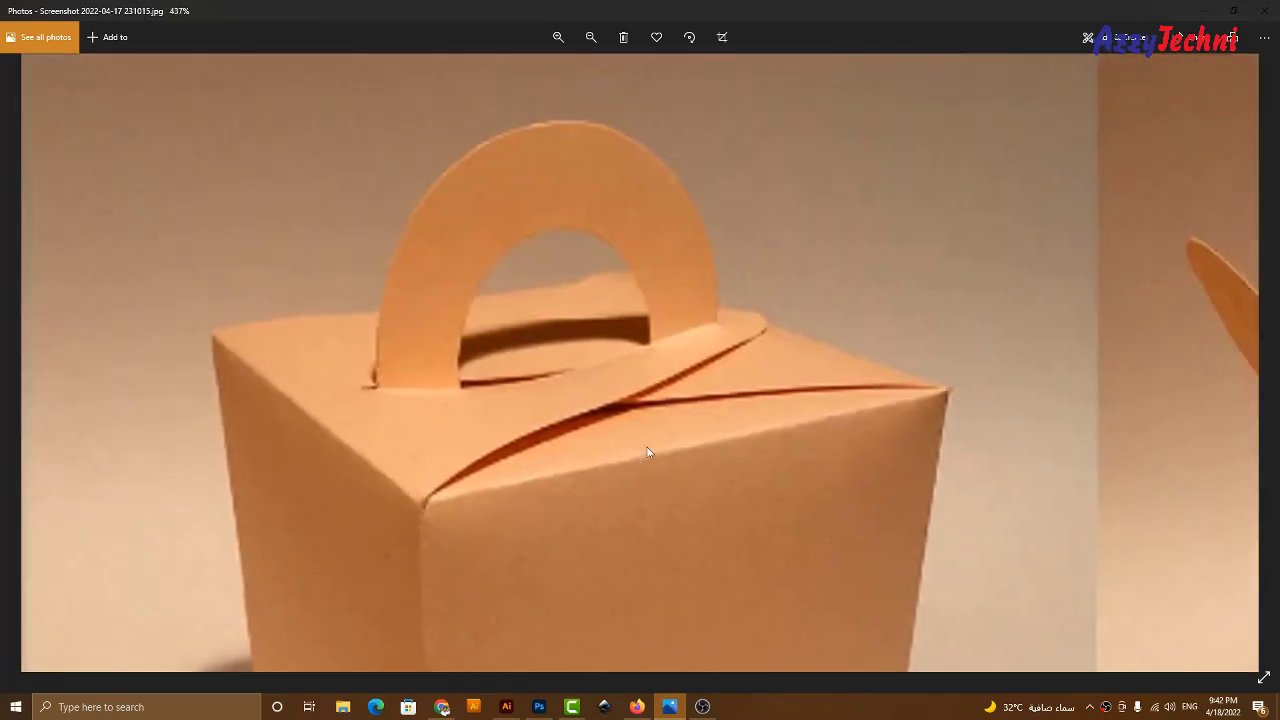
left_click_drag(264, 482, 634, 354)
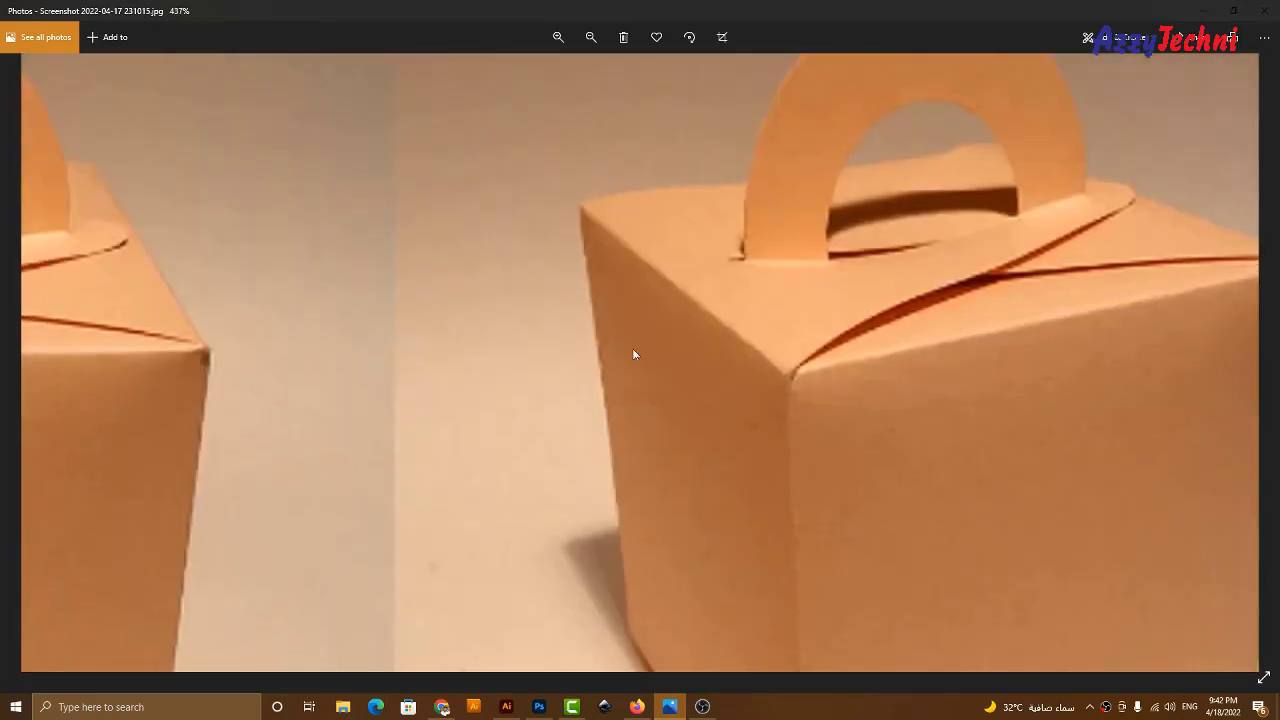
left_click_drag(450, 290, 669, 275)
scroll(674, 318, "down", 2)
scroll(673, 318, "down", 3)
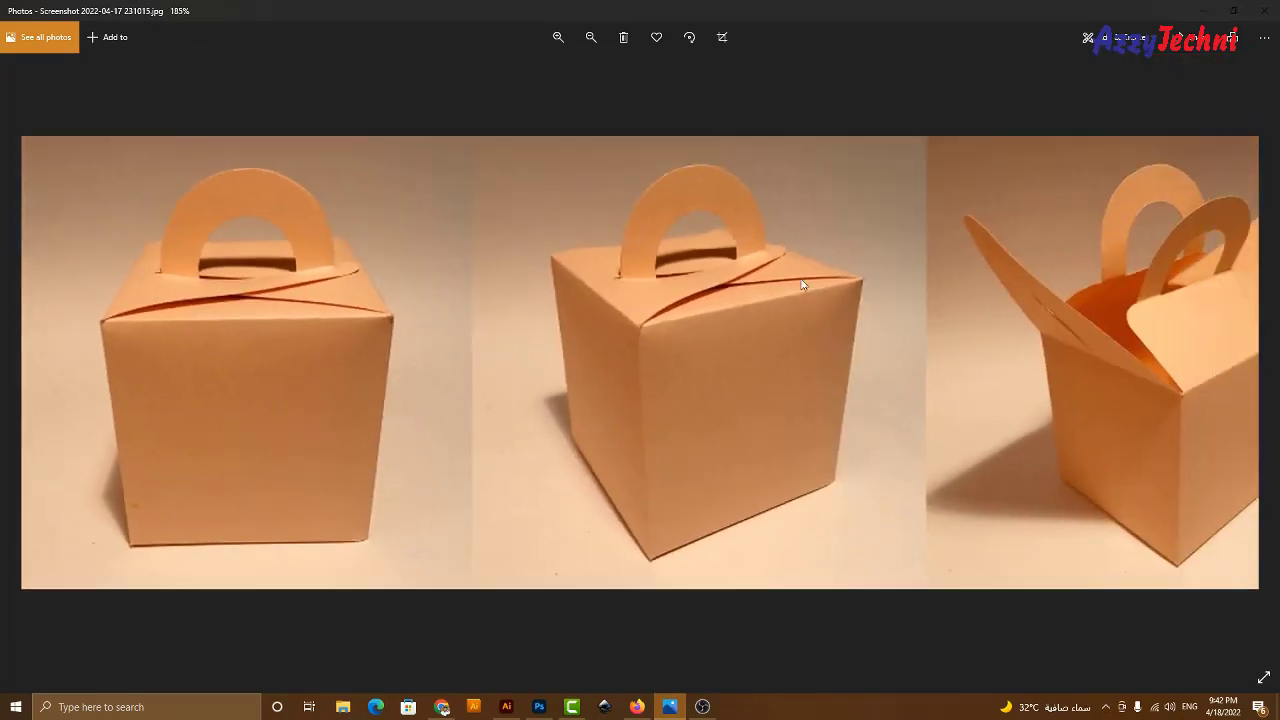
scroll(1226, 245, "up", 3)
scroll(1180, 248, "up", 2)
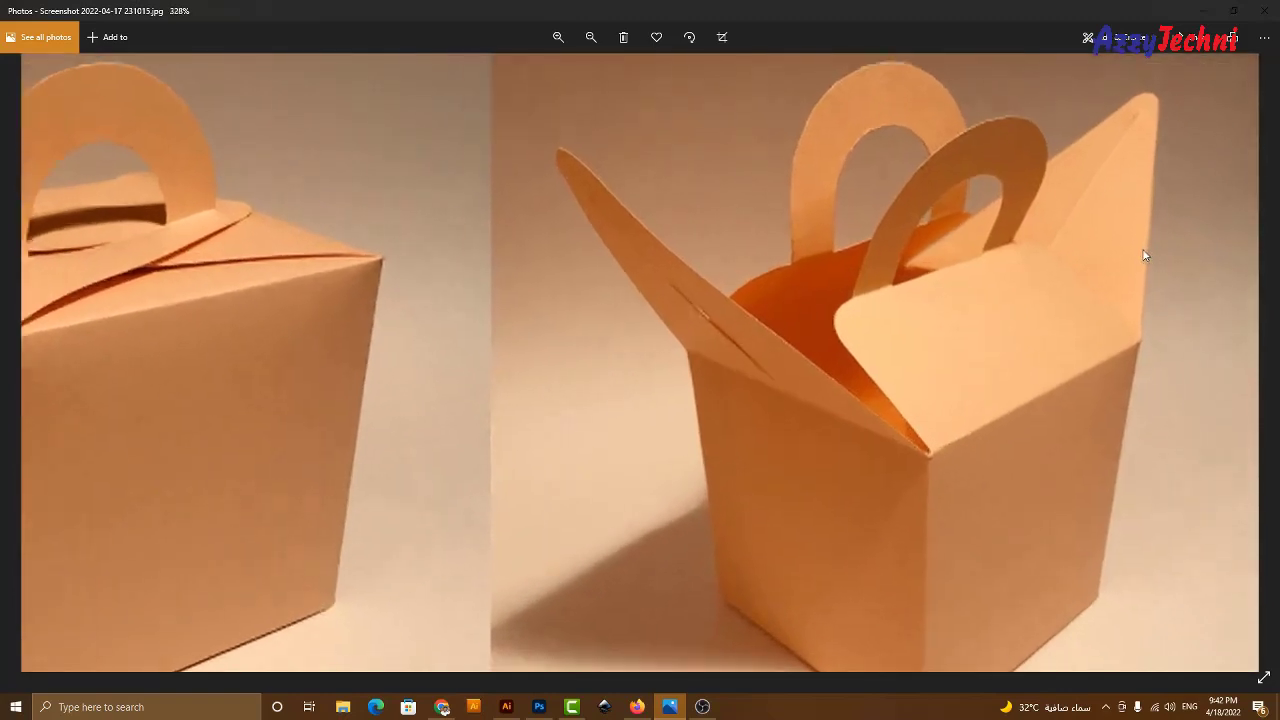
scroll(1088, 255, "down", 4)
scroll(1001, 329, "up", 2)
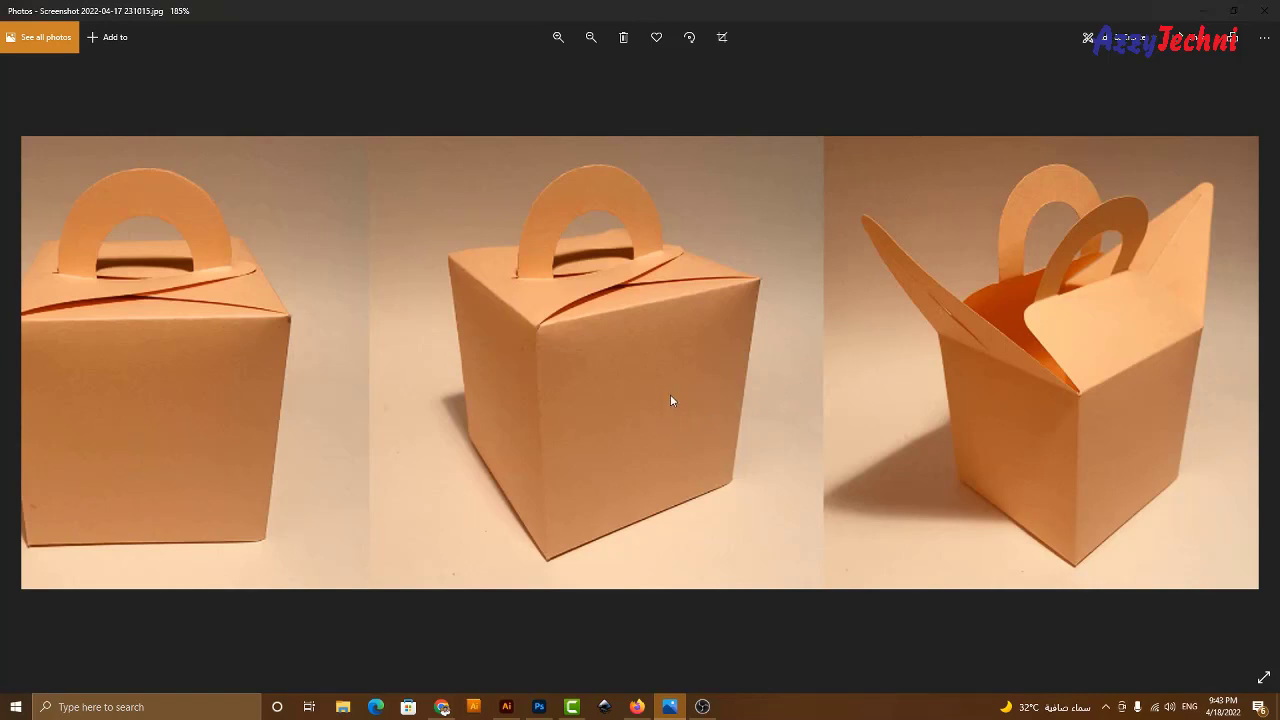
scroll(668, 394, "up", 3)
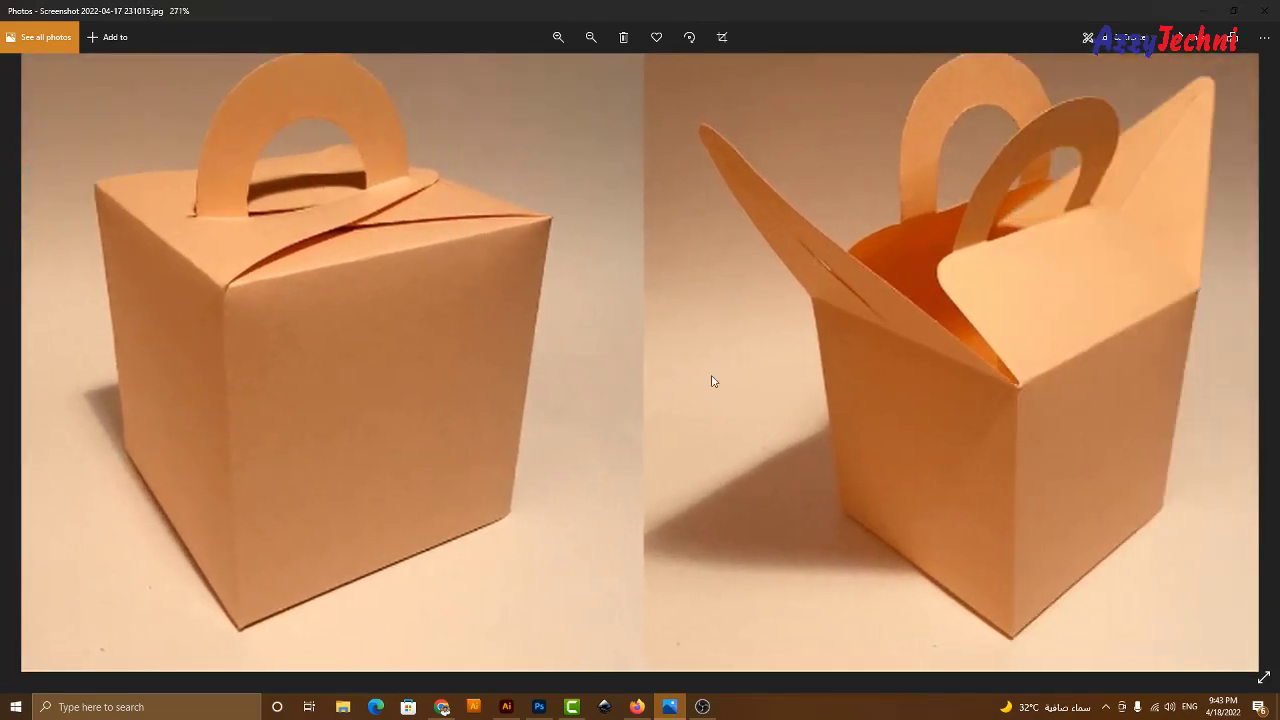
left_click_drag(892, 387, 763, 322)
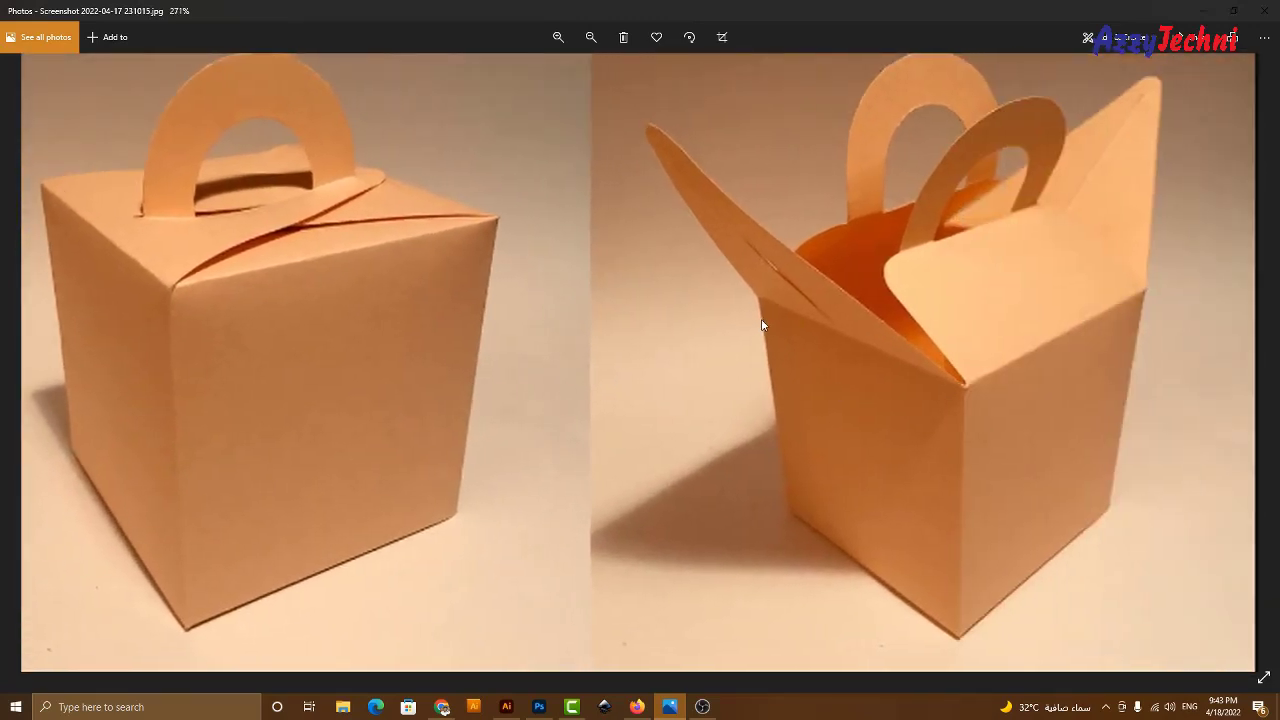
left_click_drag(437, 374, 800, 331)
scroll(800, 325, "down", 3)
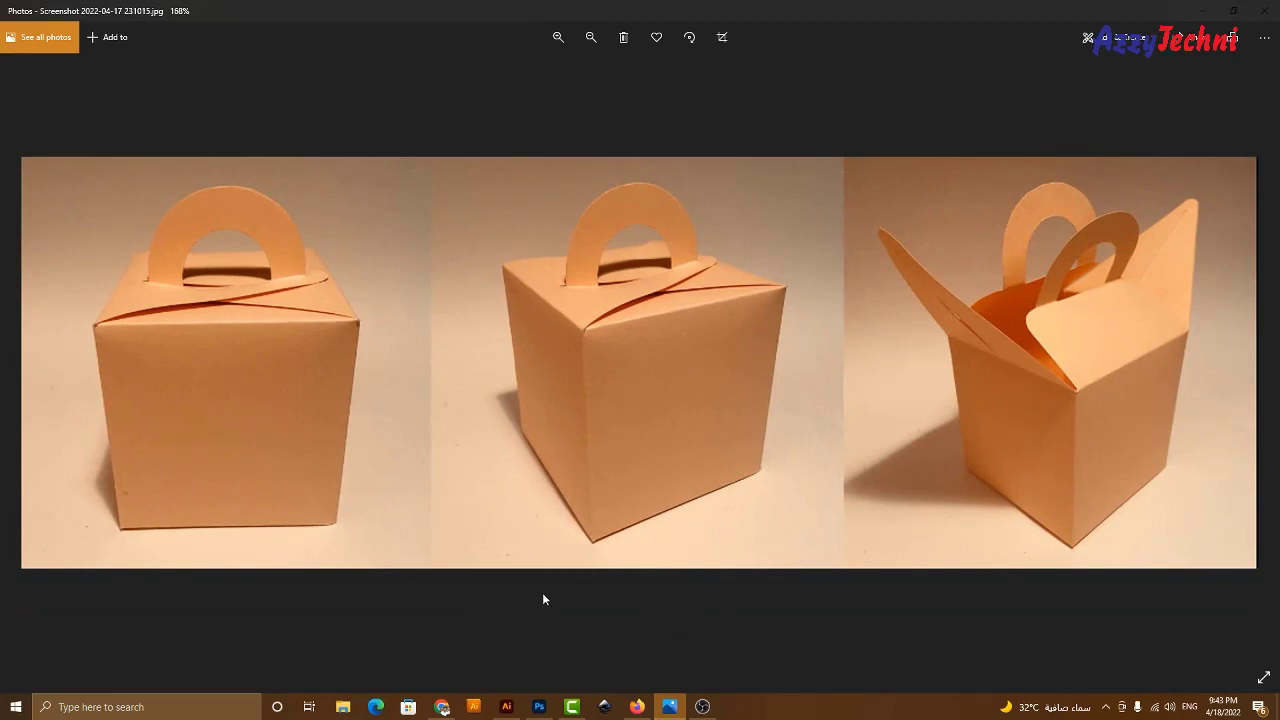
Switch to Illustrator and enlarge the blank artboard to a landscape format of about 53 × 33.5 cm.
left_click(506, 704)
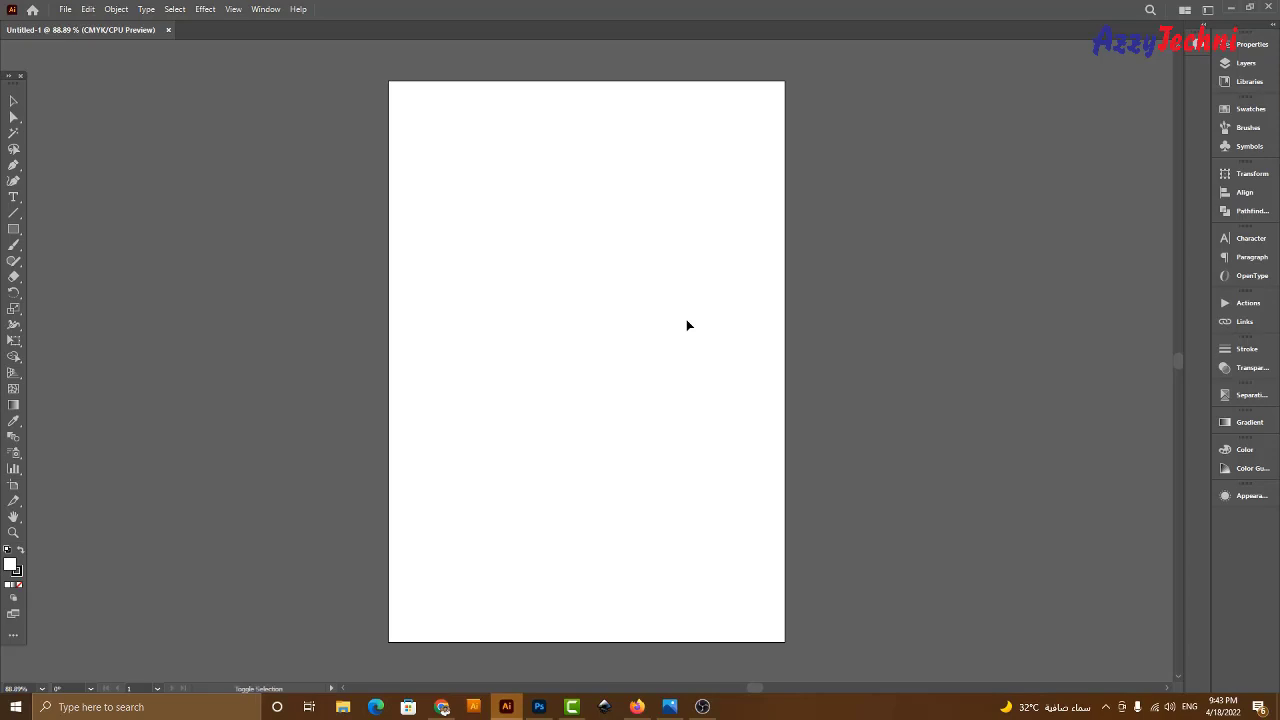
key("shift+o")
key("ctrl+minus")
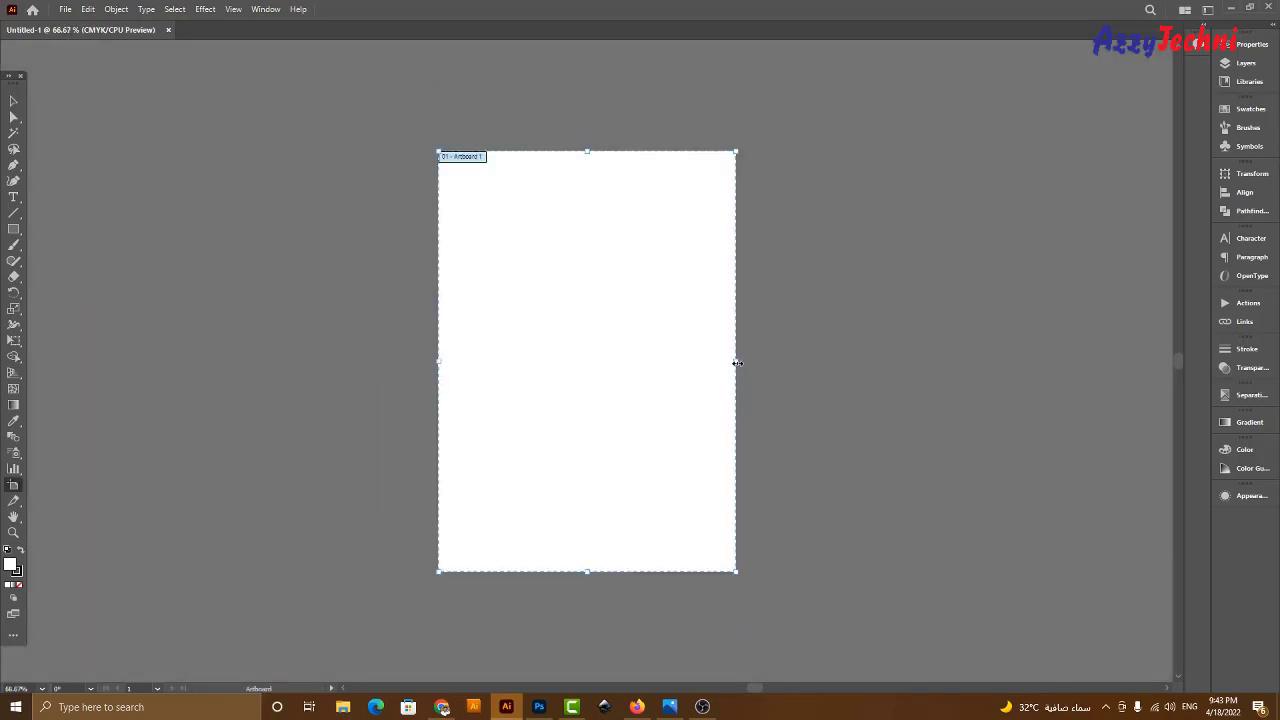
left_click_drag(737, 363, 961, 362)
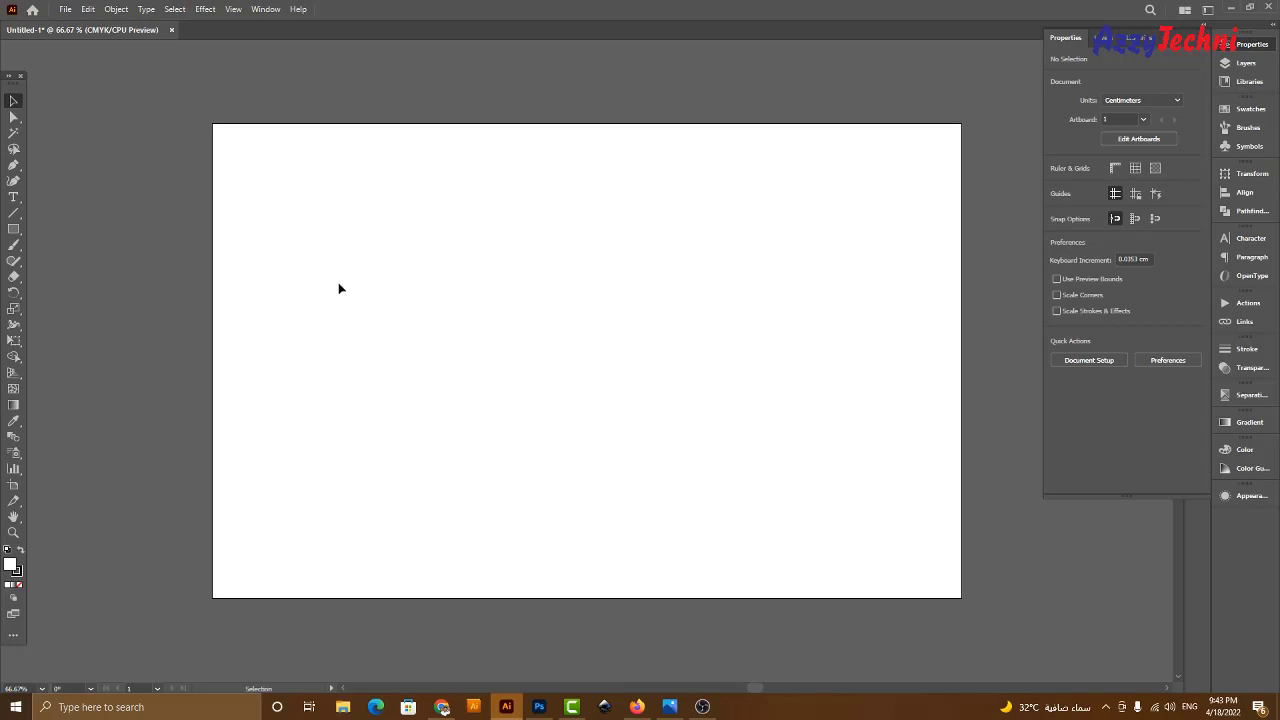
Draw a 15 × 15 cm square with the Rectangle tool and place it in the left half of the artboard.
left_click(14, 230)
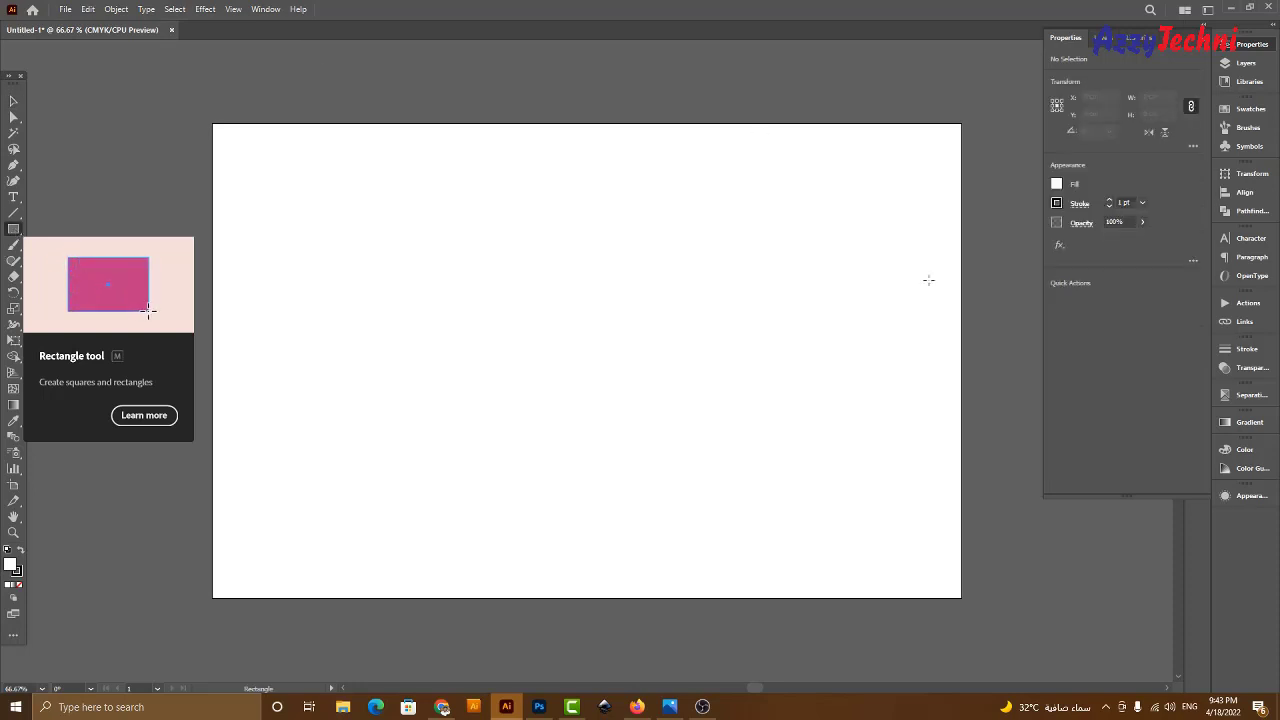
left_click(480, 311)
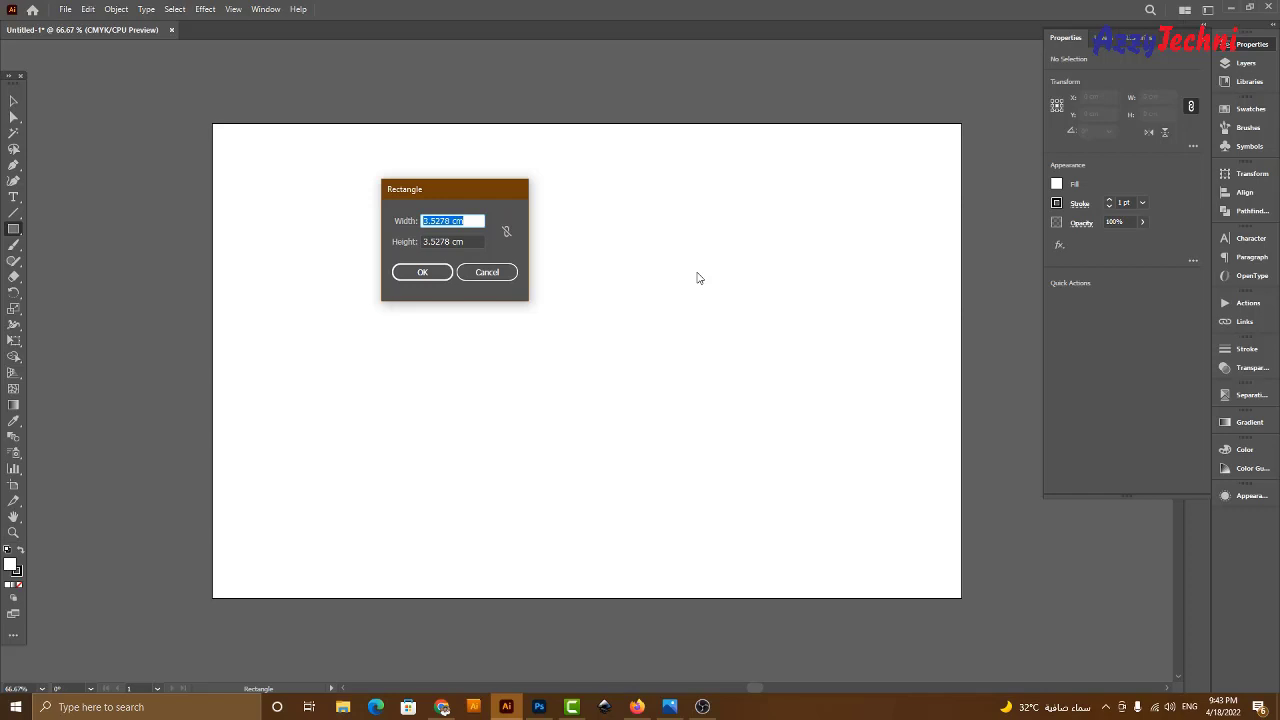
type("15")
key("Tab")
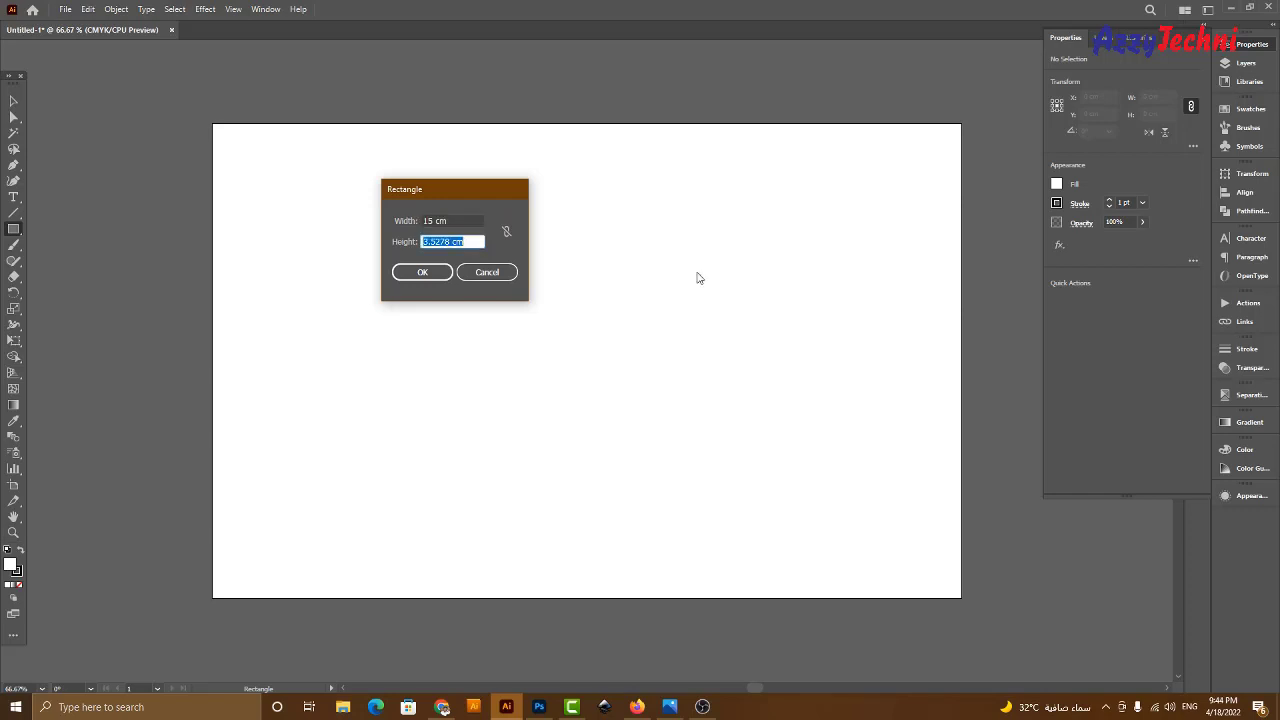
type("15")
key("Return")
key("v")
left_click_drag(594, 357, 423, 294)
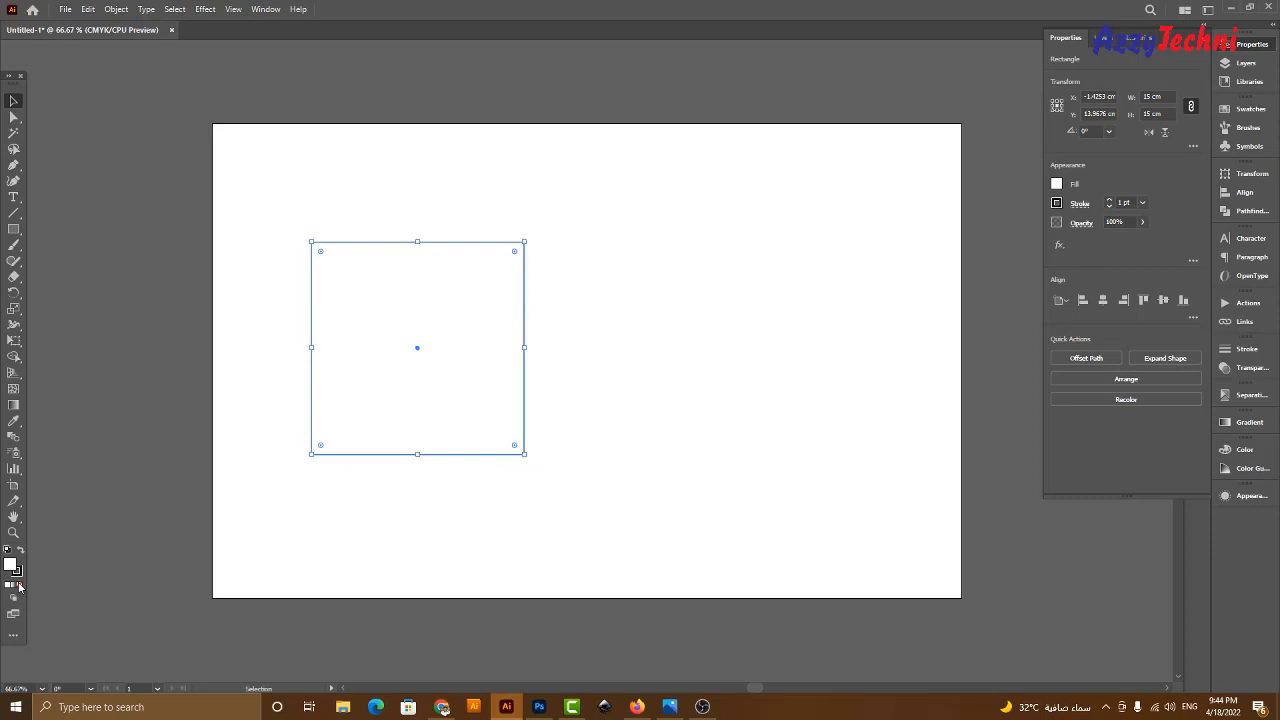
Remove the square's fill, give it a red stroke, and shift it slightly lower on the artboard.
left_click(19, 586)
left_click_drag(706, 507, 192, 280)
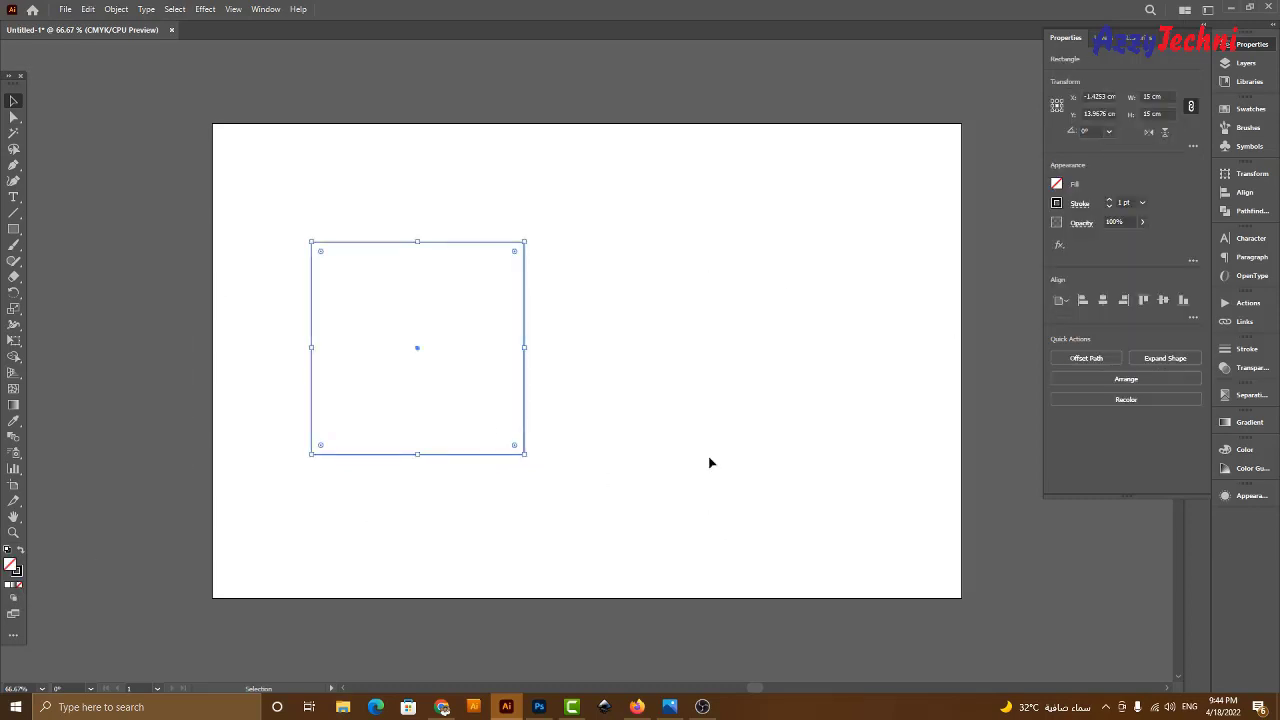
left_click(1243, 110)
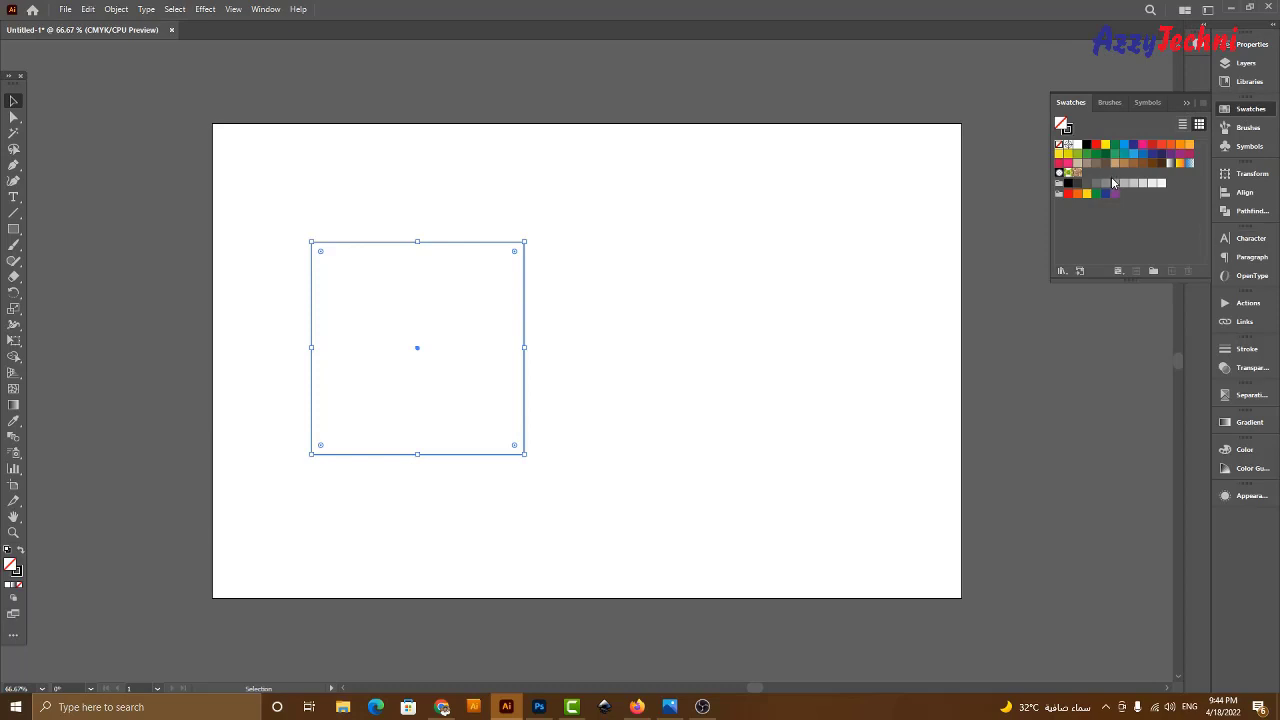
left_click(1094, 146)
left_click_drag(526, 305, 508, 371)
Set the square's stroke weight to 2 pt and move it closer to the artboard's left edge at mid-height.
left_click(1250, 45)
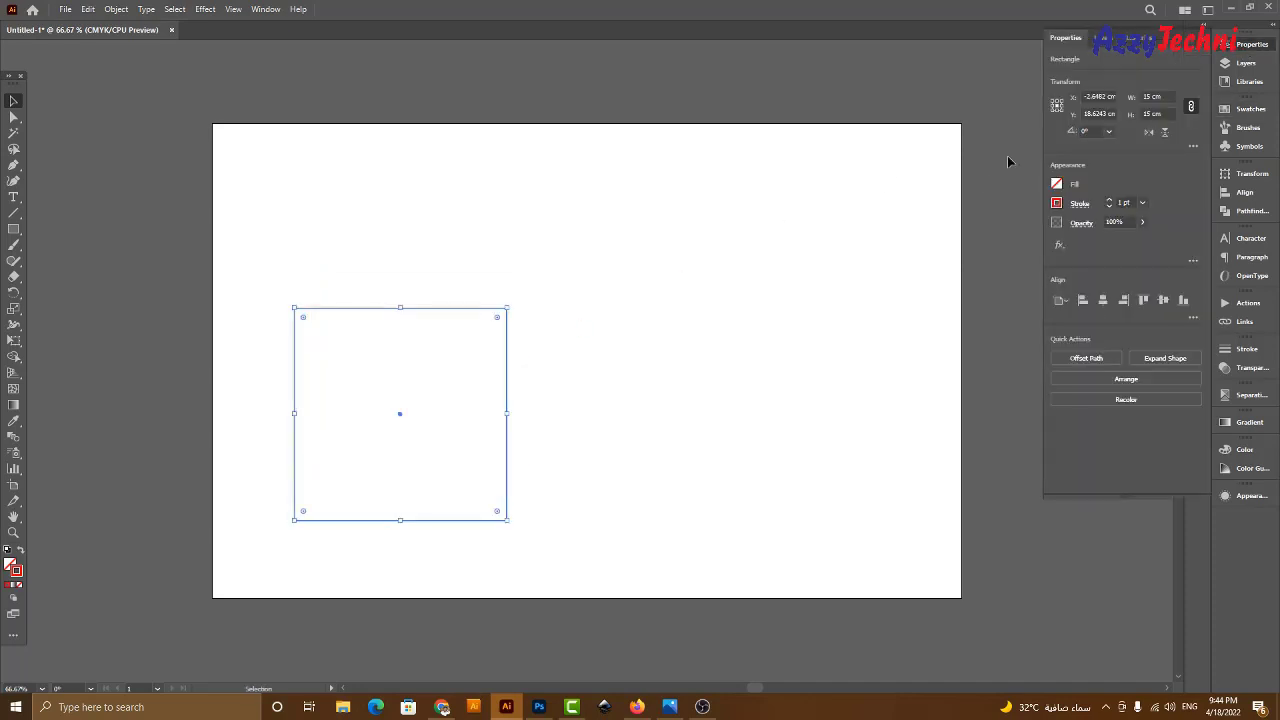
left_click(1143, 203)
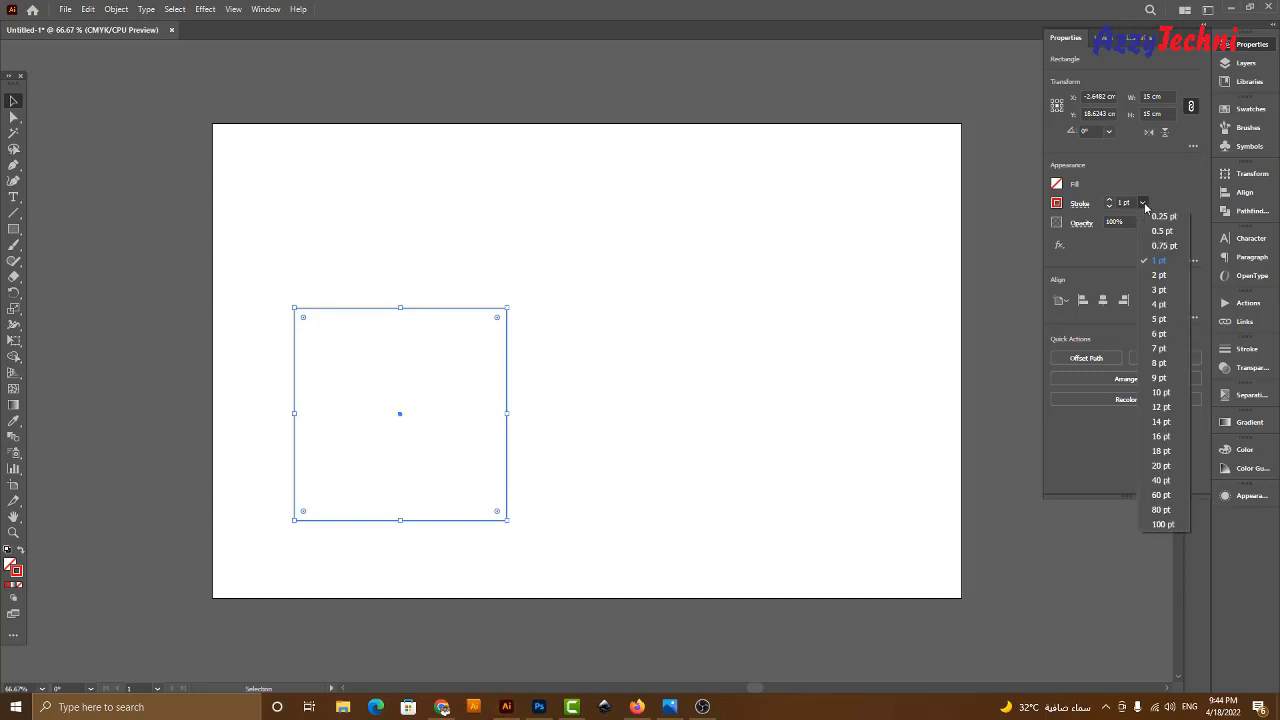
left_click(1159, 275)
left_click(828, 210)
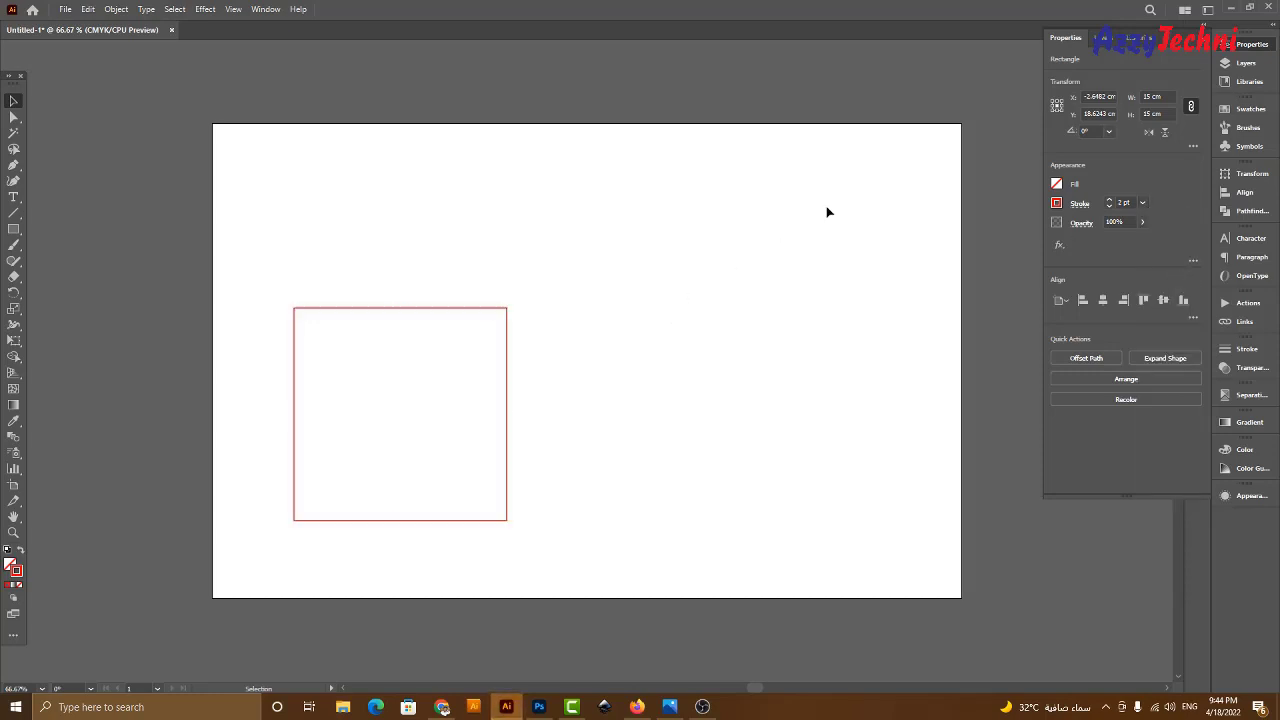
left_click(508, 378)
left_click_drag(507, 373, 469, 334)
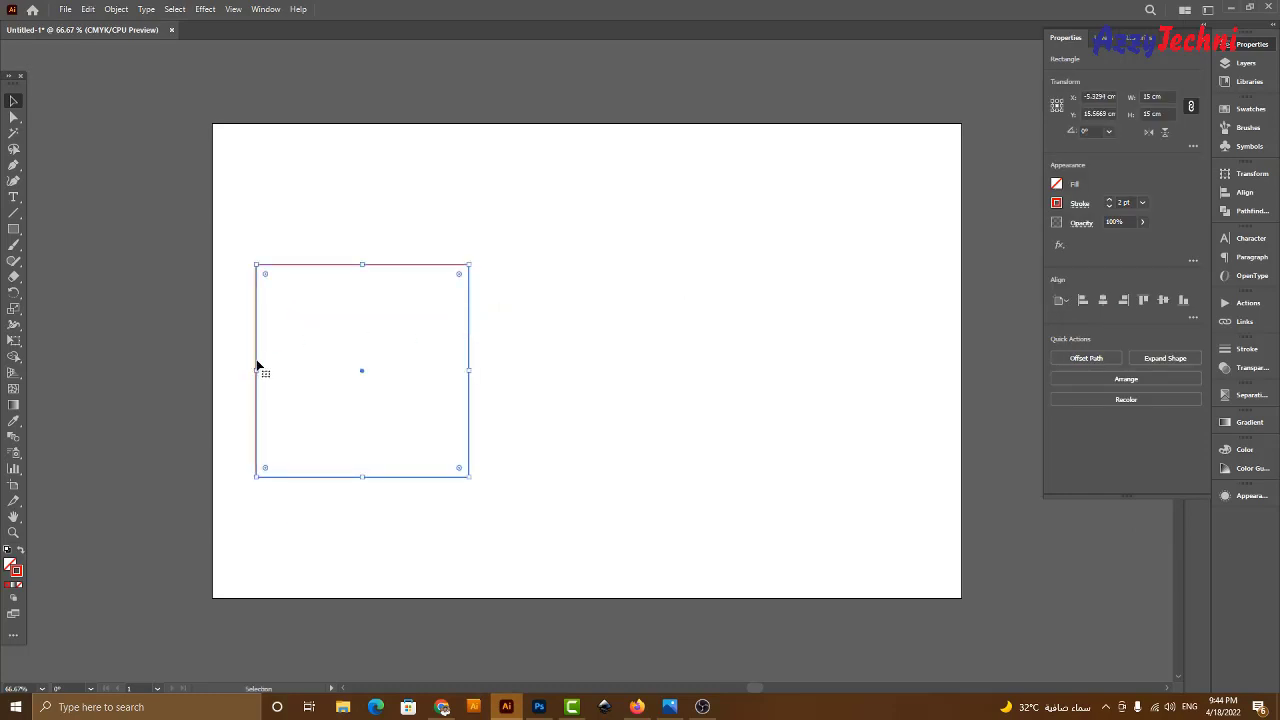
Try to place three copies of the square side by side to form a row of four.
left_click_drag(257, 366, 470, 366)
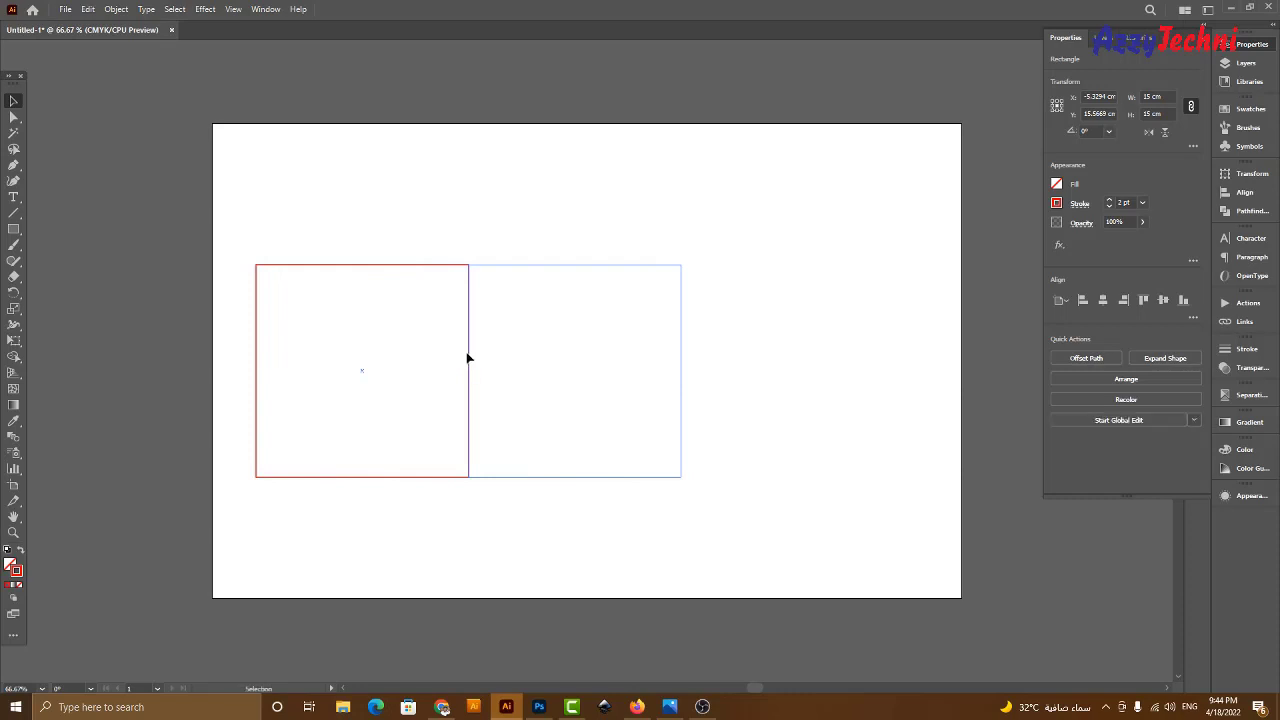
key("ctrl+d")
key("ctrl+d")
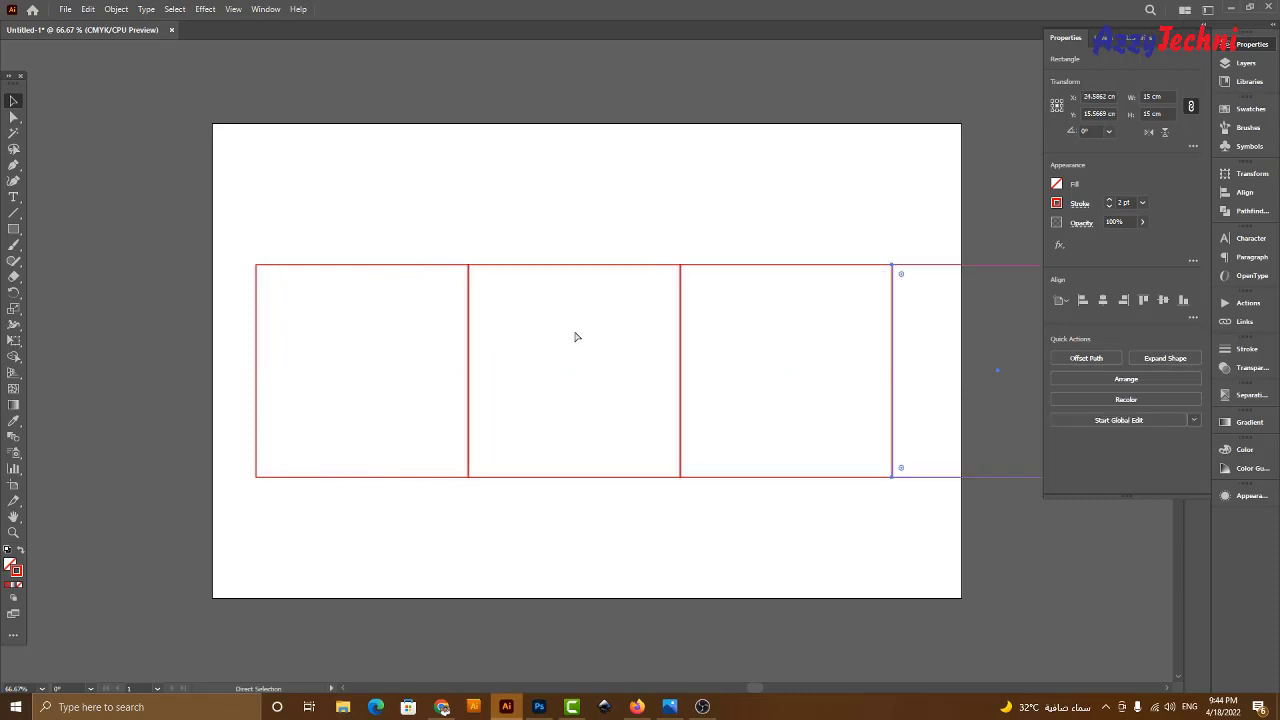
left_click(634, 211)
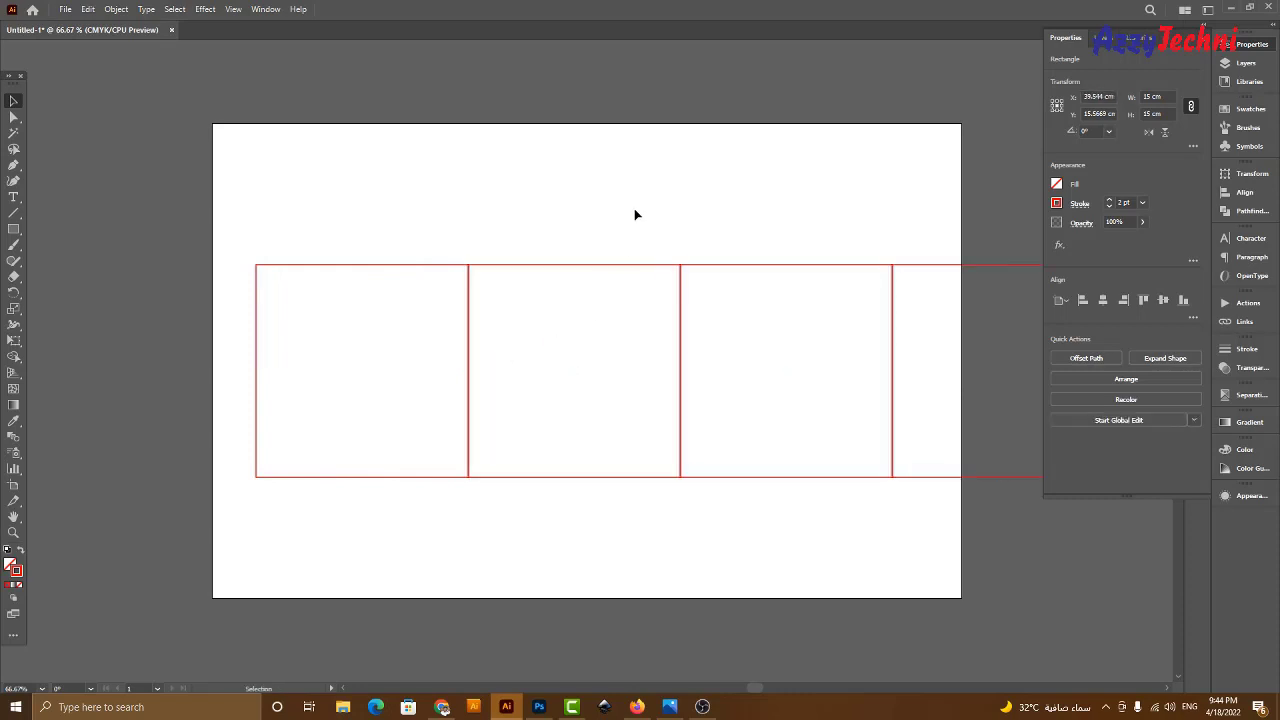
Turn on Smart Guides and delete the three copied squares, keeping only the original one.
left_click(232, 9)
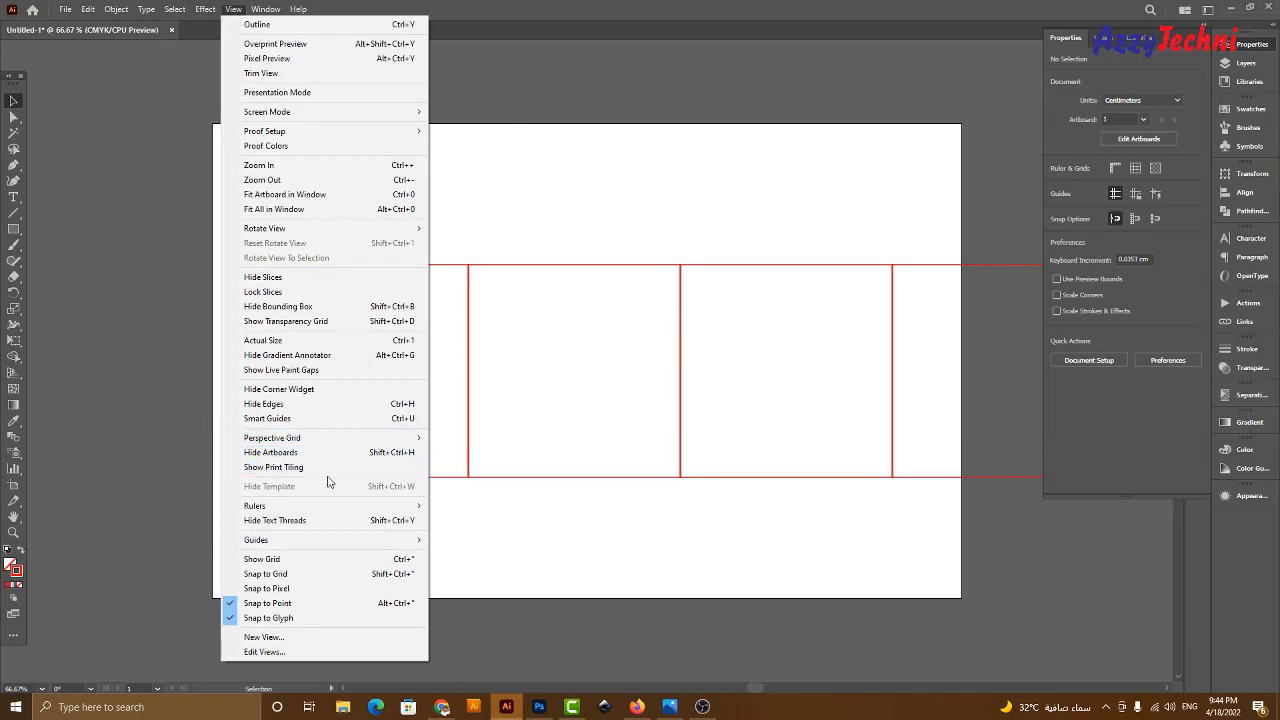
left_click(324, 427)
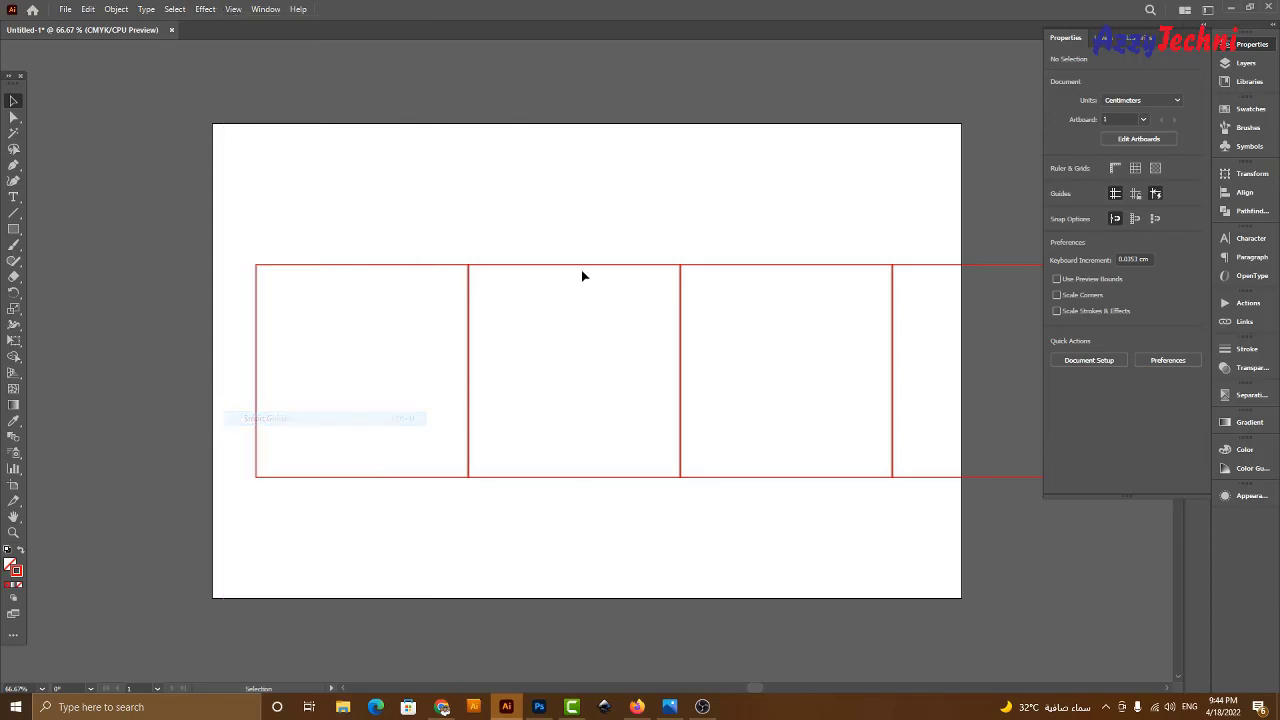
left_click_drag(649, 191, 558, 206)
left_click_drag(520, 184, 993, 555)
key("Delete")
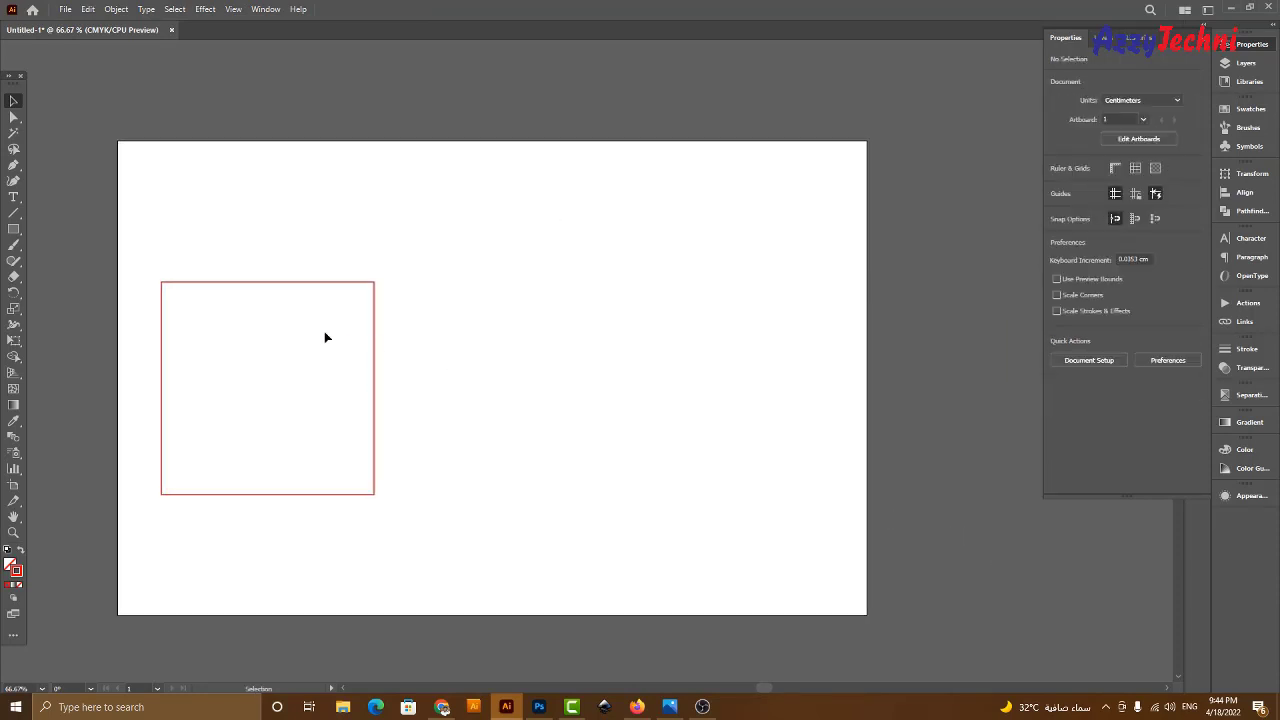
Duplicate the square 15 cm to the right, edge to edge, and repeat the copy until four squares form a row.
left_click_drag(251, 286, 455, 299)
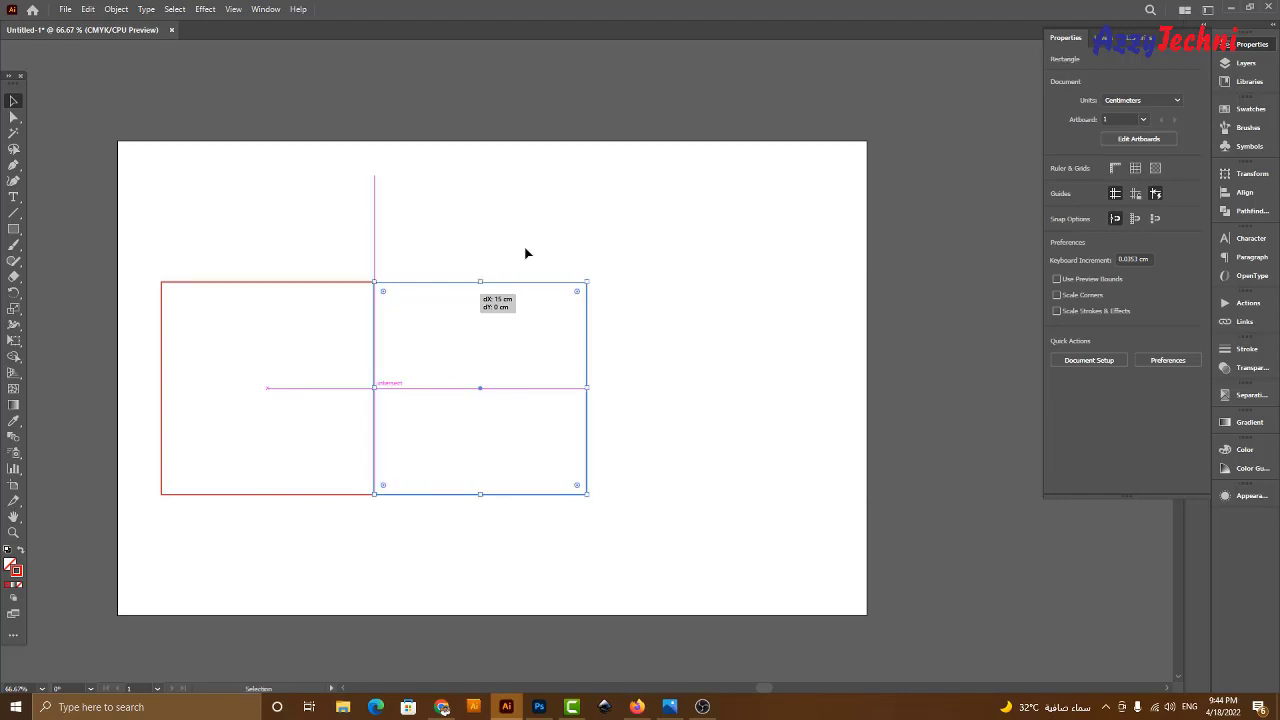
key("ctrl+d")
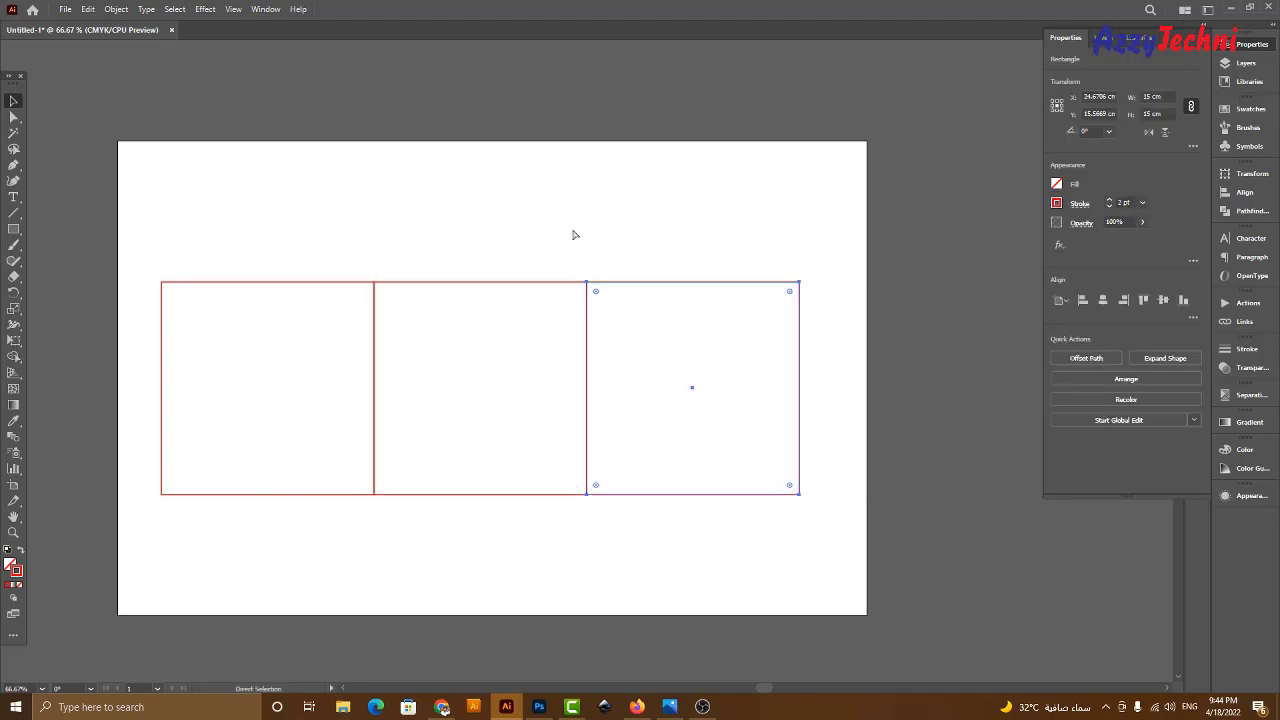
key("ctrl+d")
left_click(575, 234)
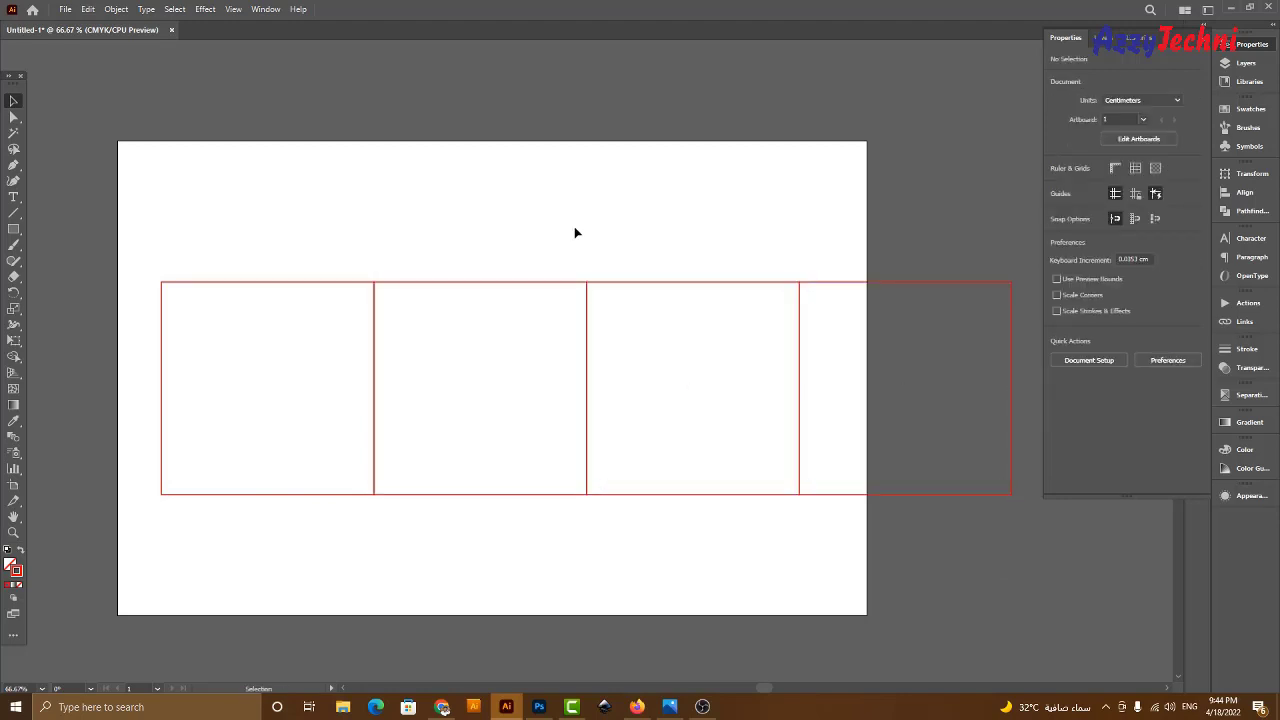
Extend the artboard's right edge past the fourth square so the whole row fits on it.
key("shift+o")
scroll(806, 394, "right", 2)
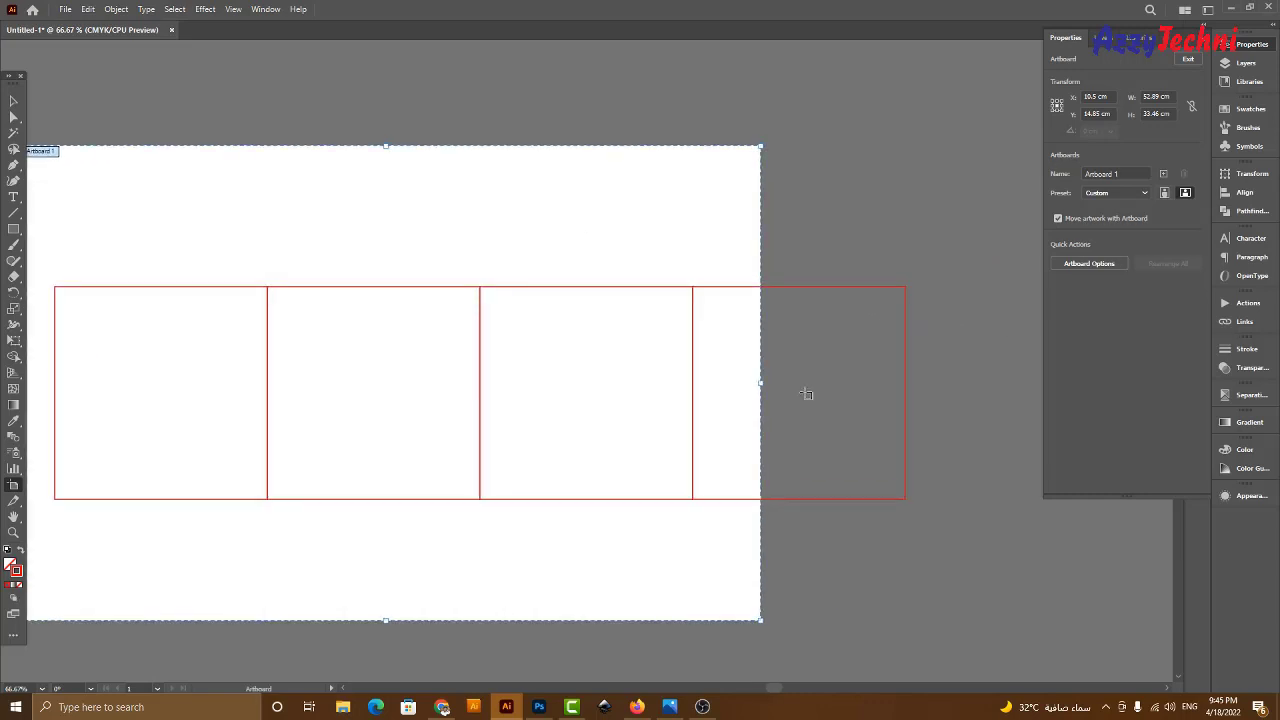
left_click_drag(760, 383, 943, 386)
key("v")
Select all four squares and shift the row slightly to the right on the artboard.
scroll(514, 454, "left", 5)
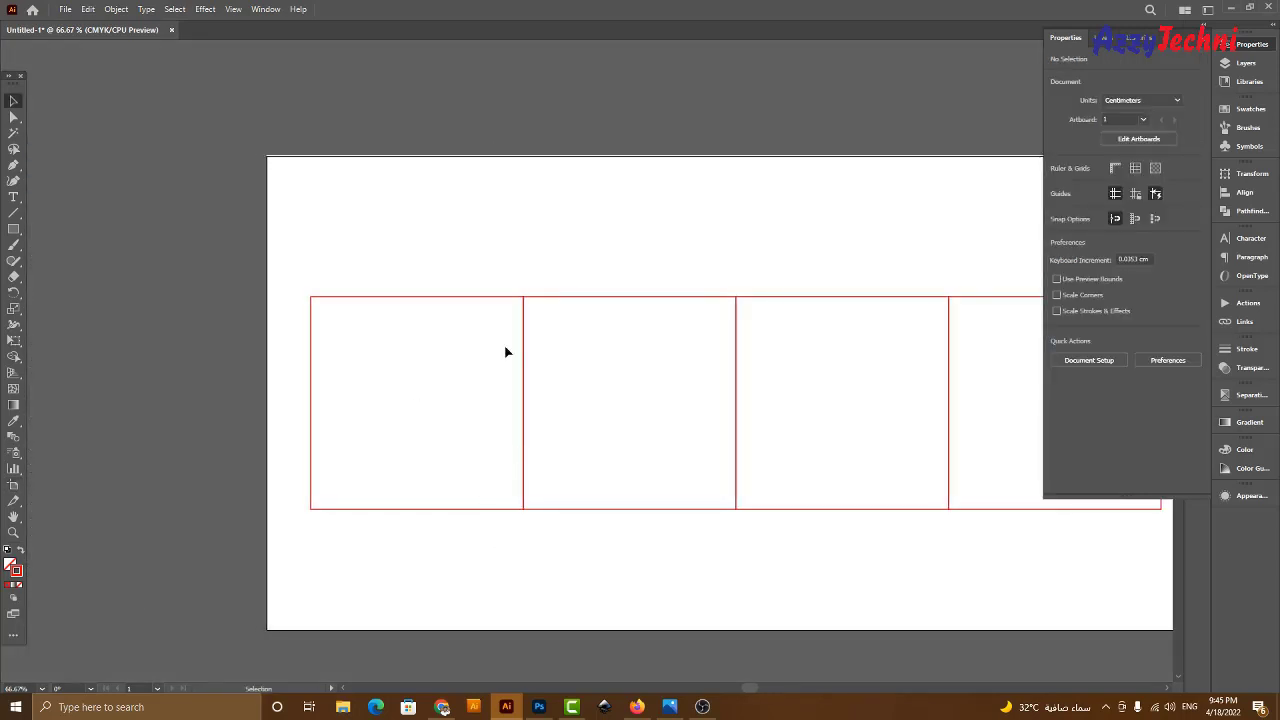
scroll(505, 352, "right", 2)
left_click_drag(376, 172, 920, 500)
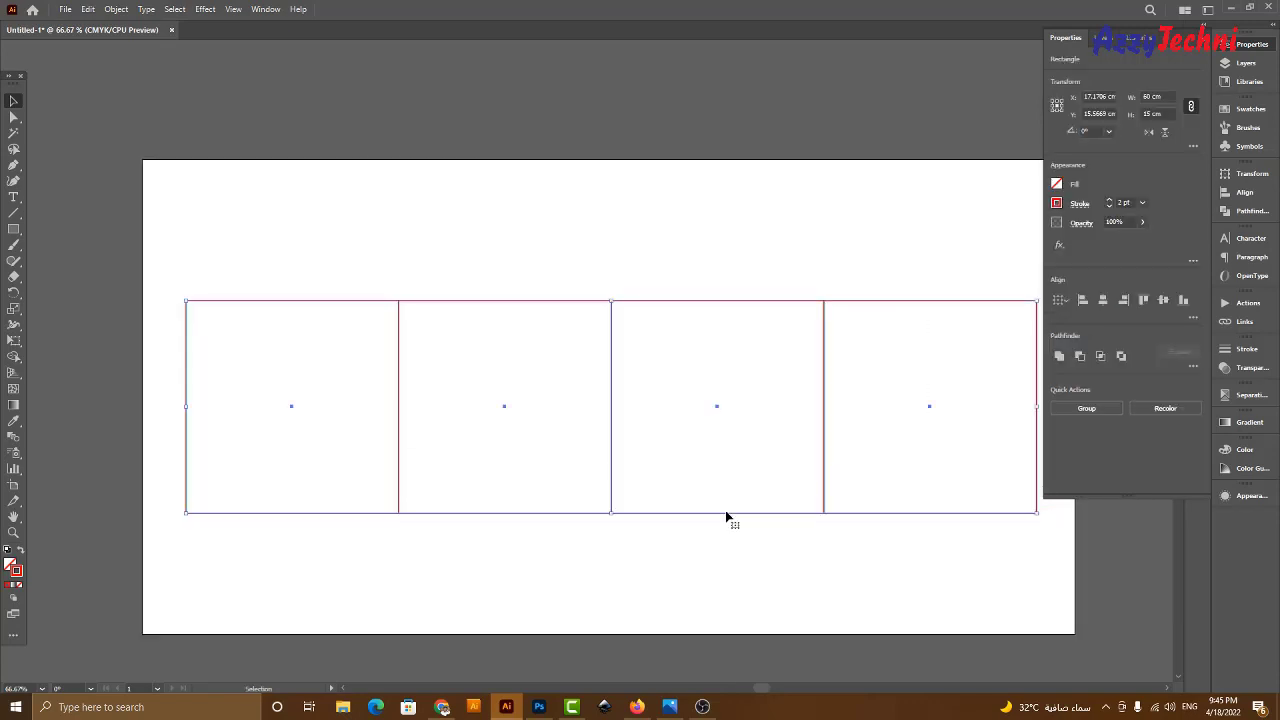
mouse_move(727, 517)
left_mouse_down()
mouse_move(771, 520)
mouse_move(747, 518)
left_mouse_up()
left_click(643, 583)
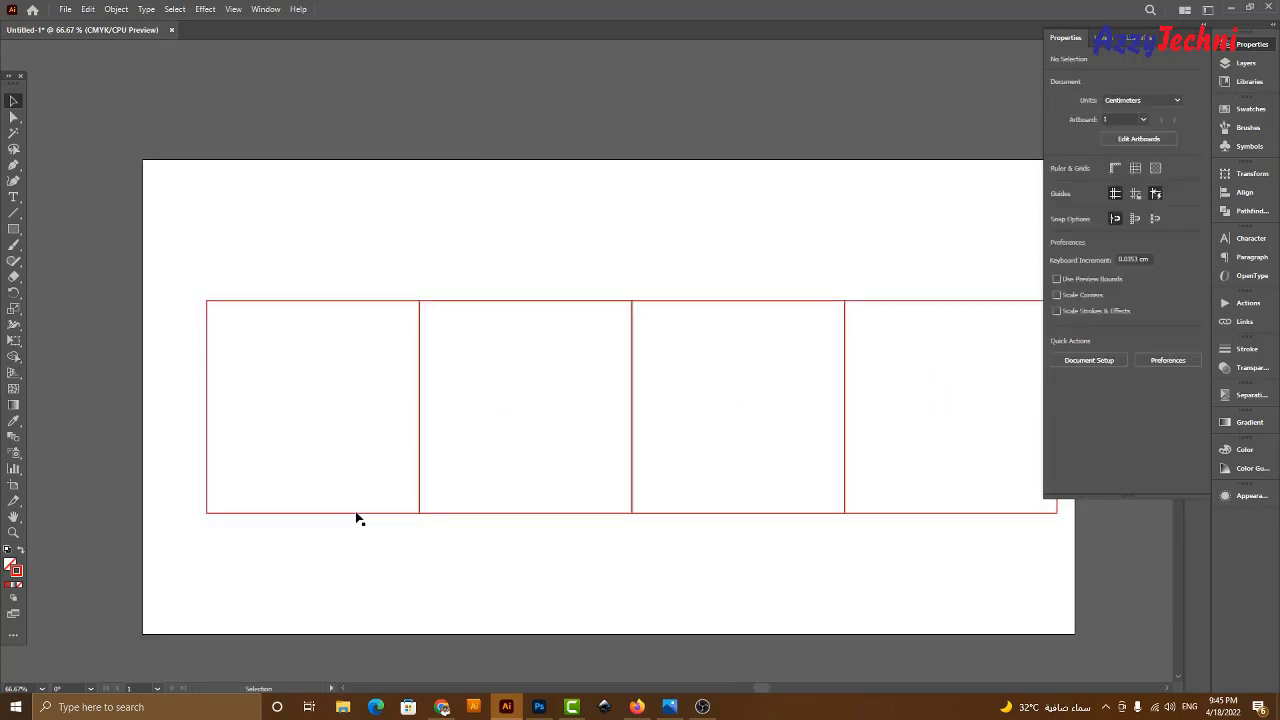
Duplicate the first square of the row to its left, edge to edge with it.
left_click_drag(356, 513, 145, 505)
scroll(457, 400, "left", 2)
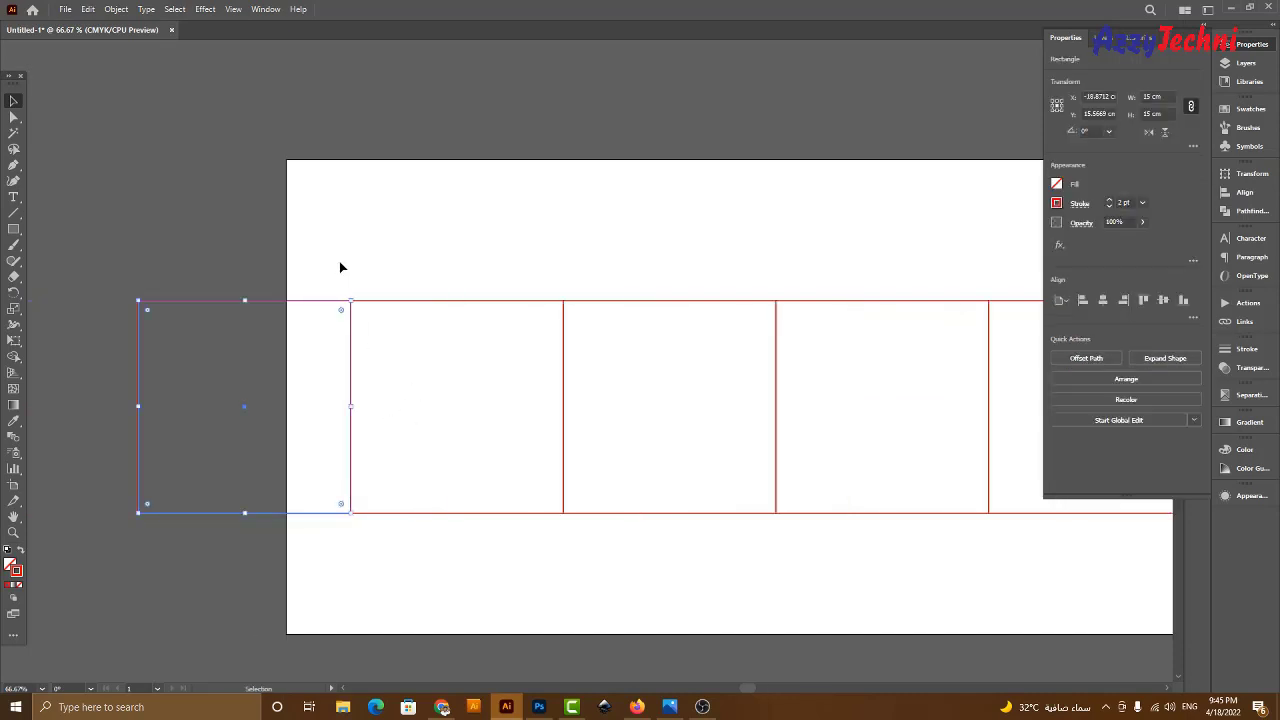
Unlink the proportions and narrow the leftmost square to a 1.8 cm wide strip attached to the first panel.
left_click(1193, 107)
left_click(1154, 96)
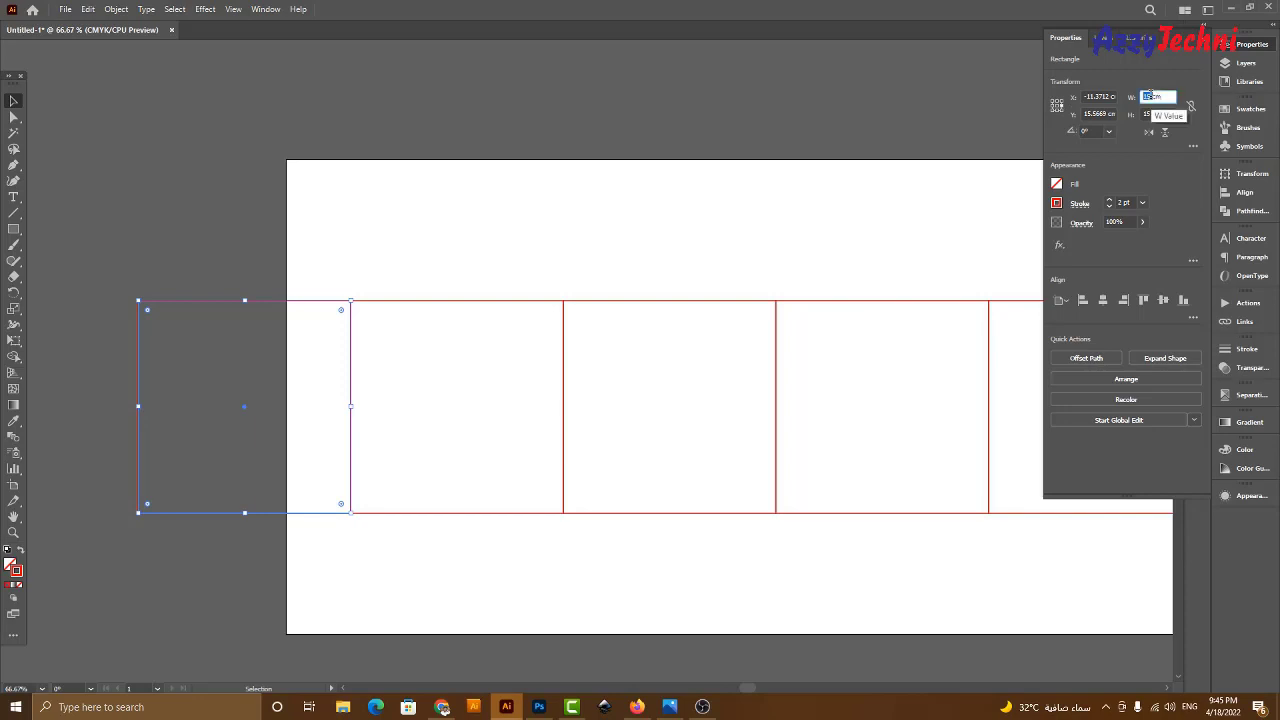
type("1.8cm")
key("Return")
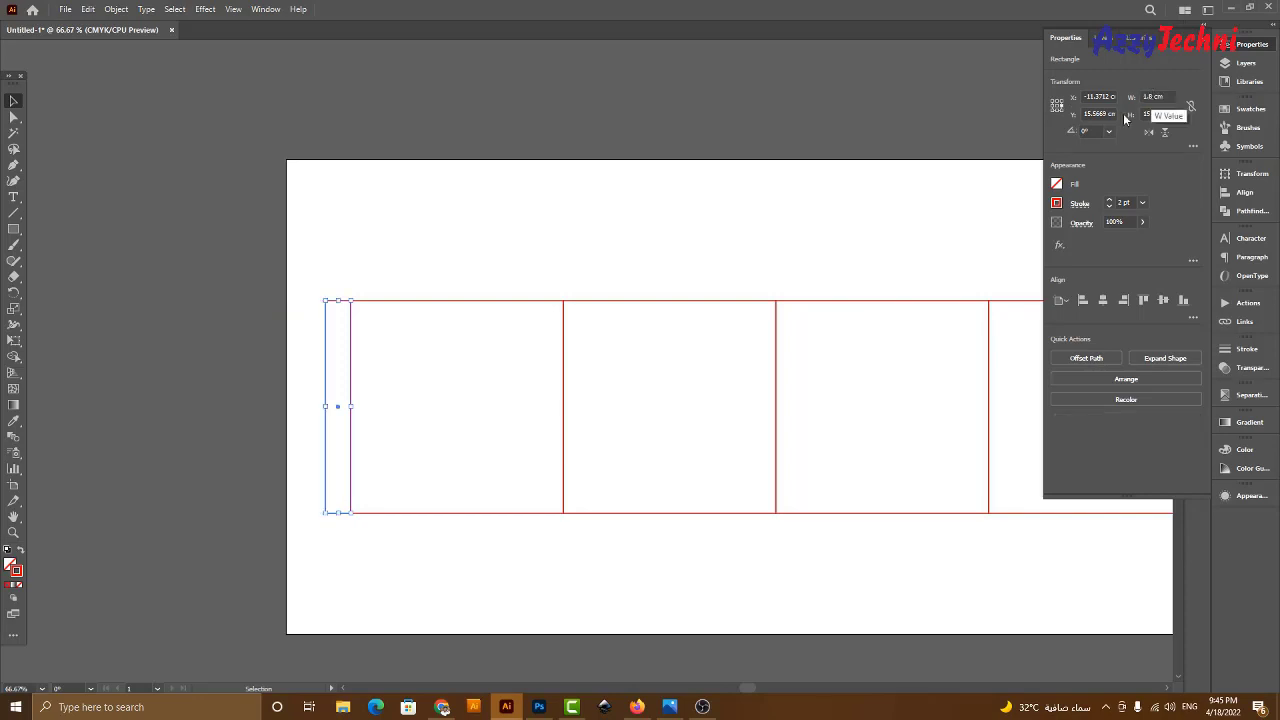
Move only the upper outer corner point of the narrow strip 1 cm down, with 0 cm horizontal shift.
key("space")
left_click_drag(748, 243, 578, 207)
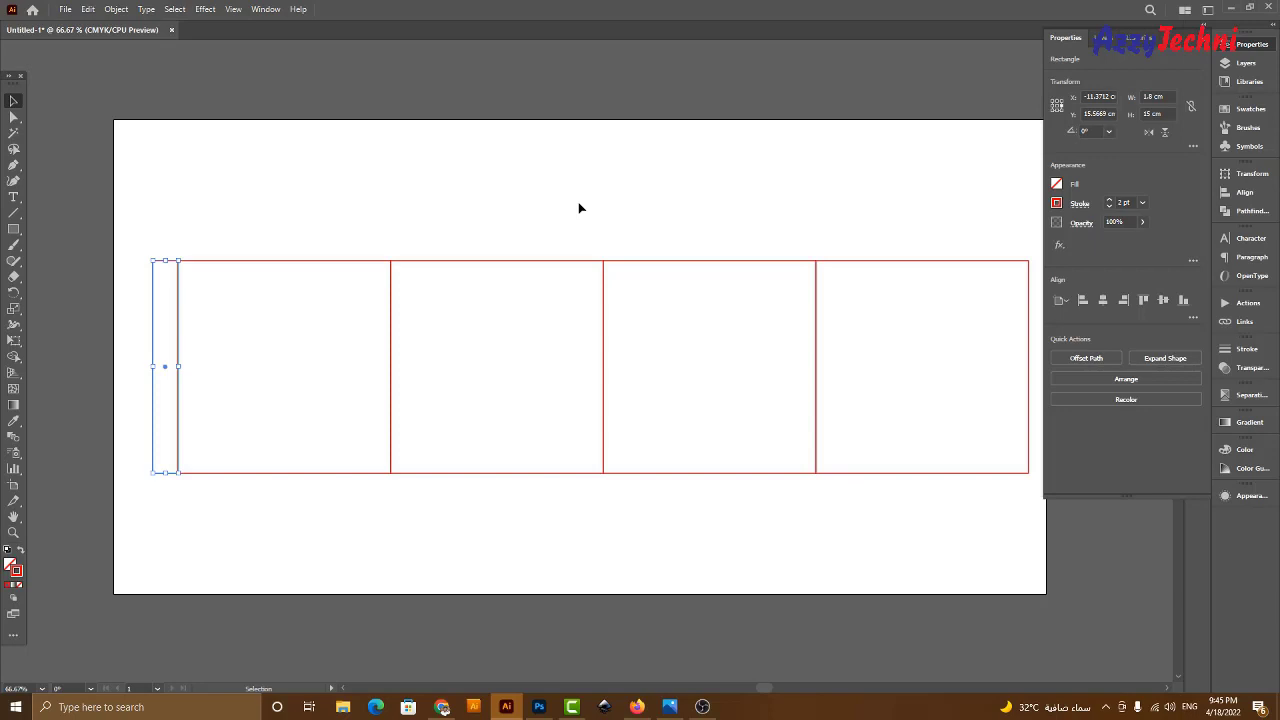
left_click_drag(82, 150, 471, 517)
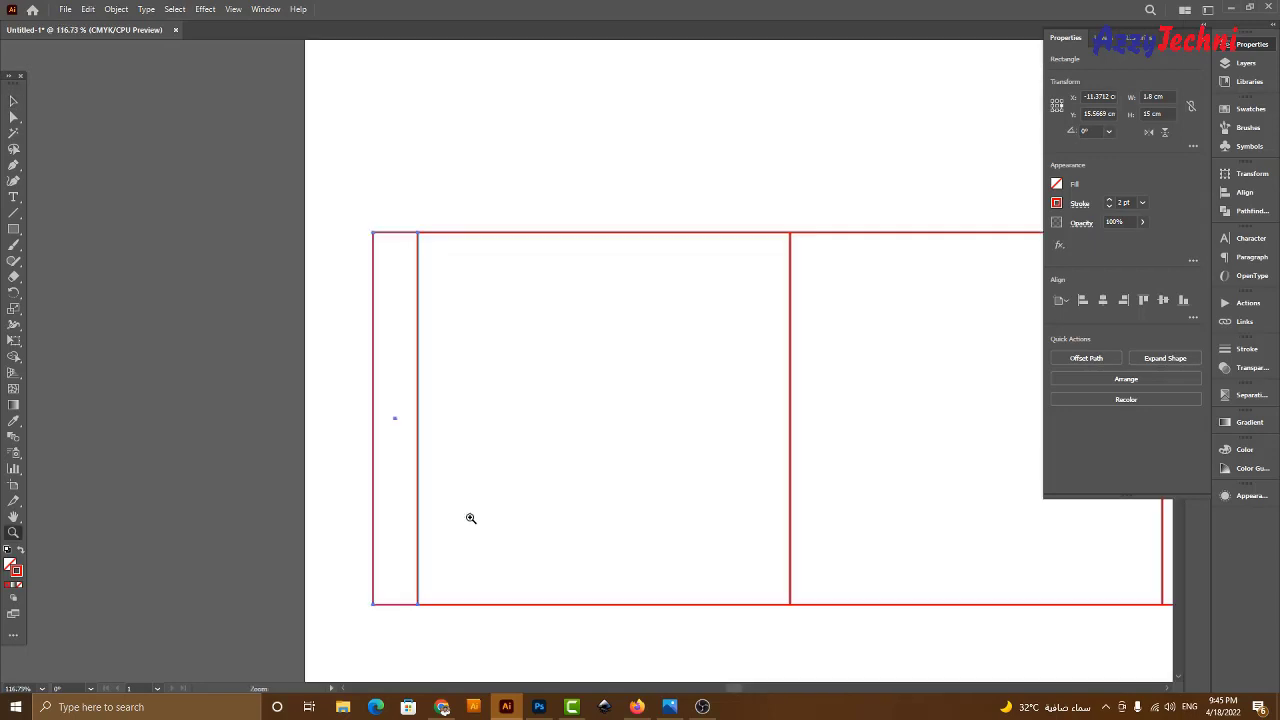
scroll(625, 368, "right", 5)
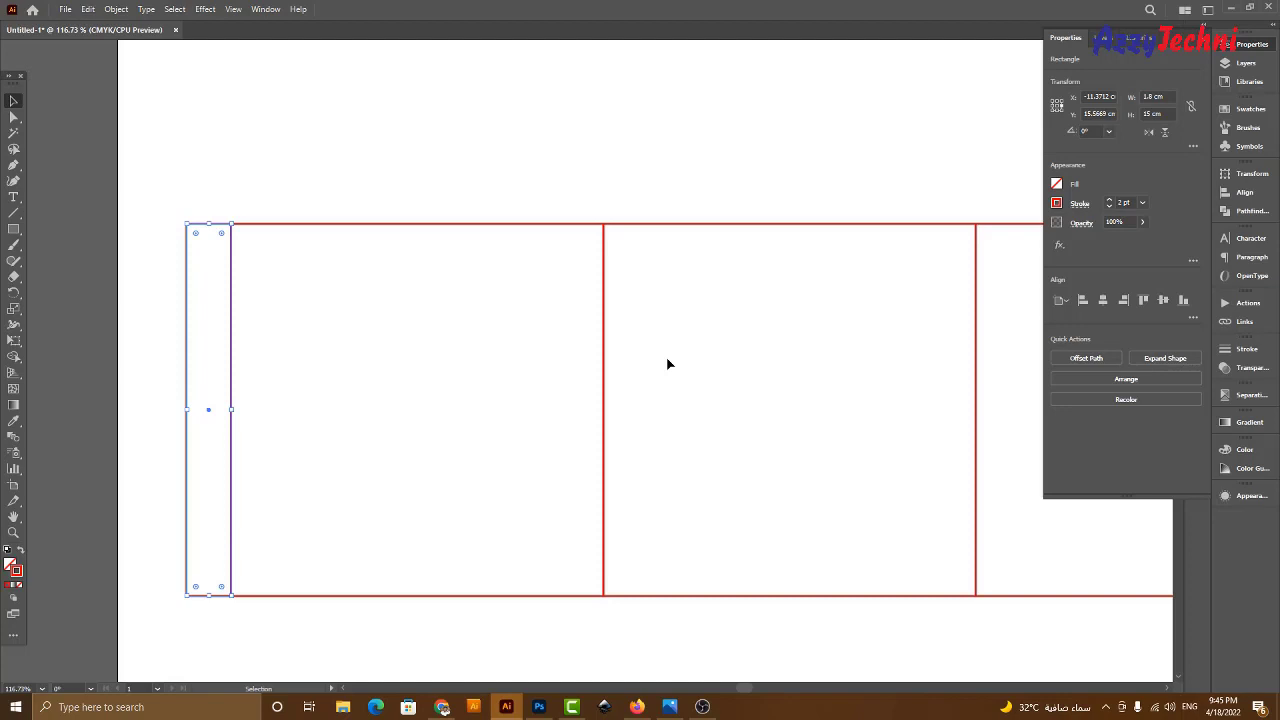
key("a")
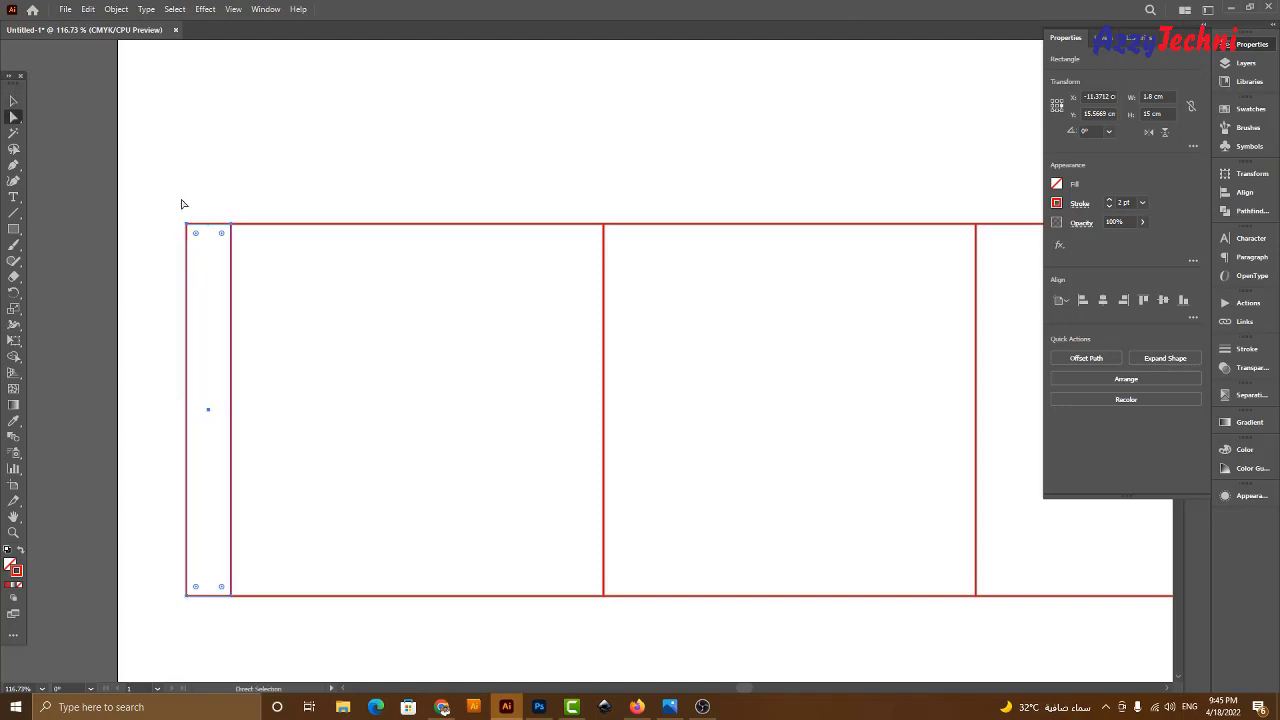
left_click_drag(171, 195, 200, 240)
left_click_drag(200, 240, 201, 240)
key("Return")
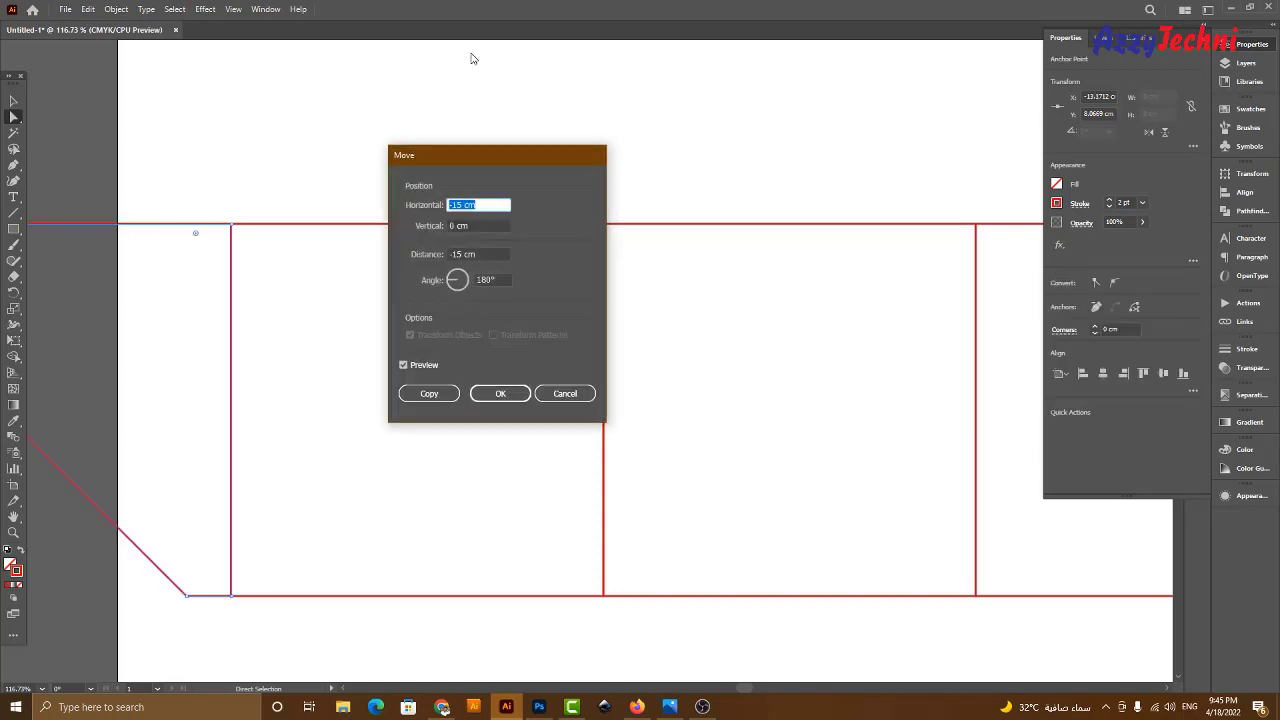
type("0")
key("Tab")
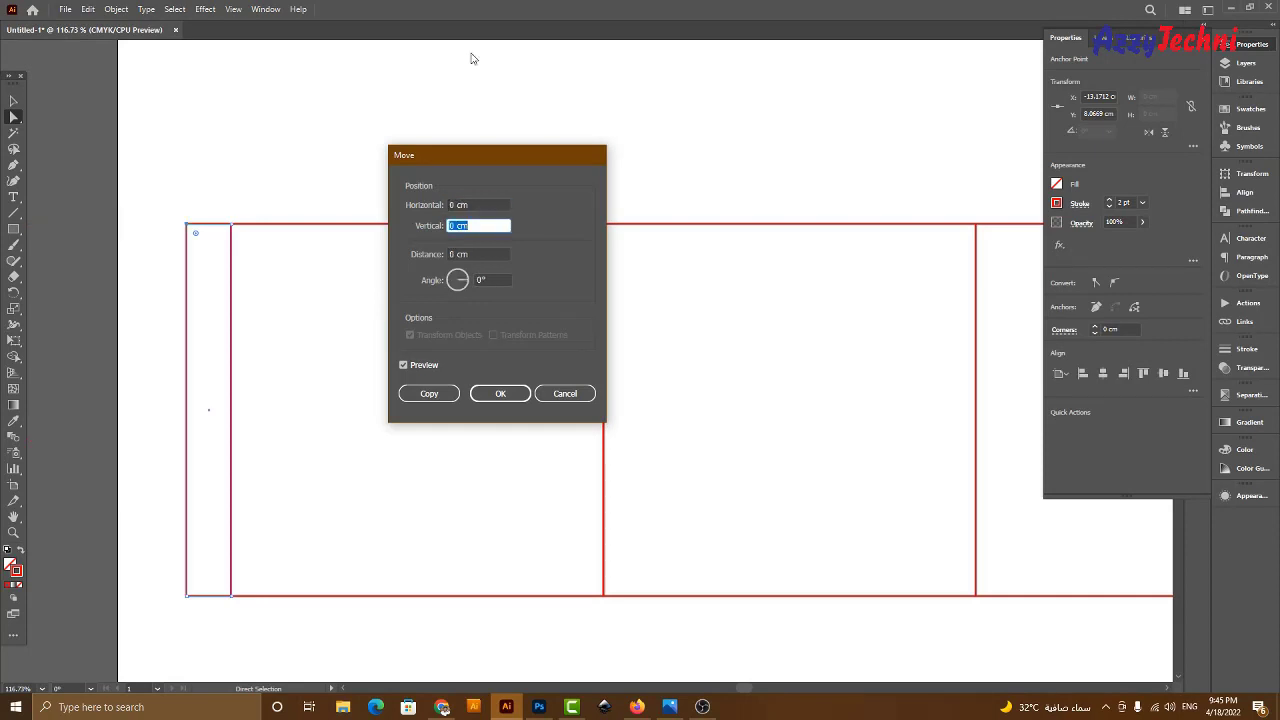
type("1")
key("Return")
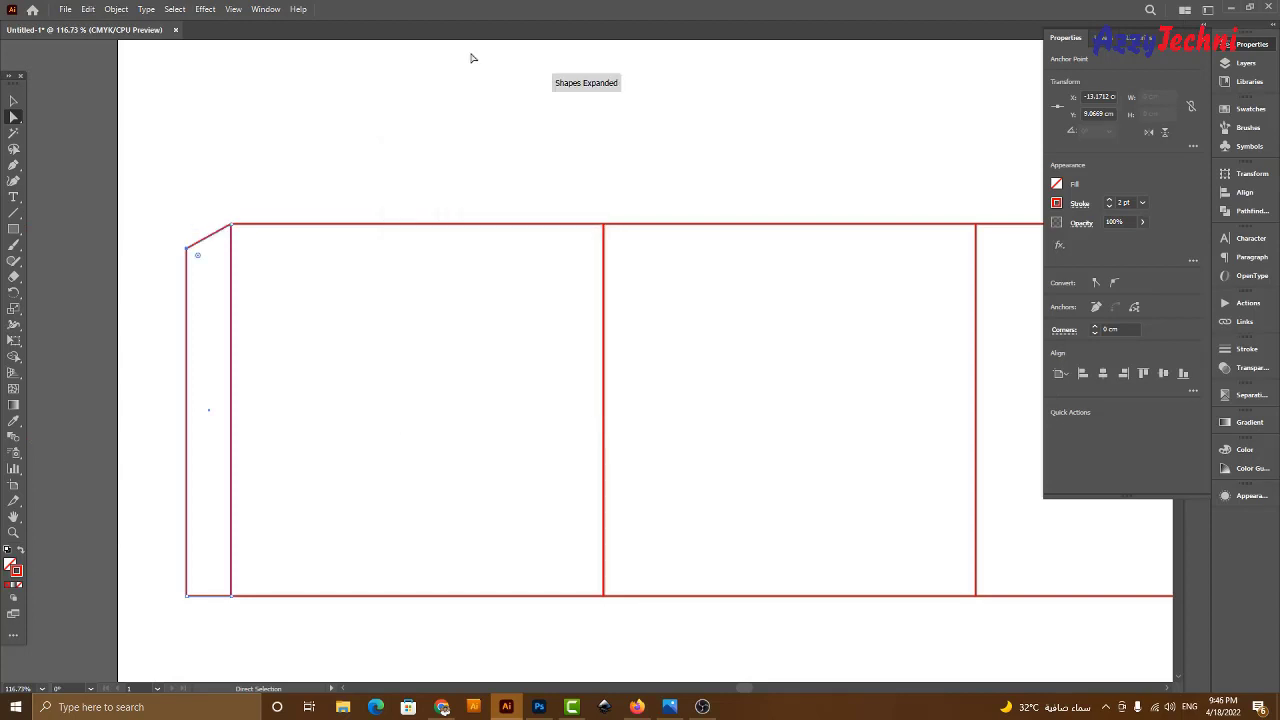
Move only the lower outer corner point of the narrow strip 1 cm up, with 0 cm horizontal shift, and deselect it.
left_click_drag(164, 577, 202, 620)
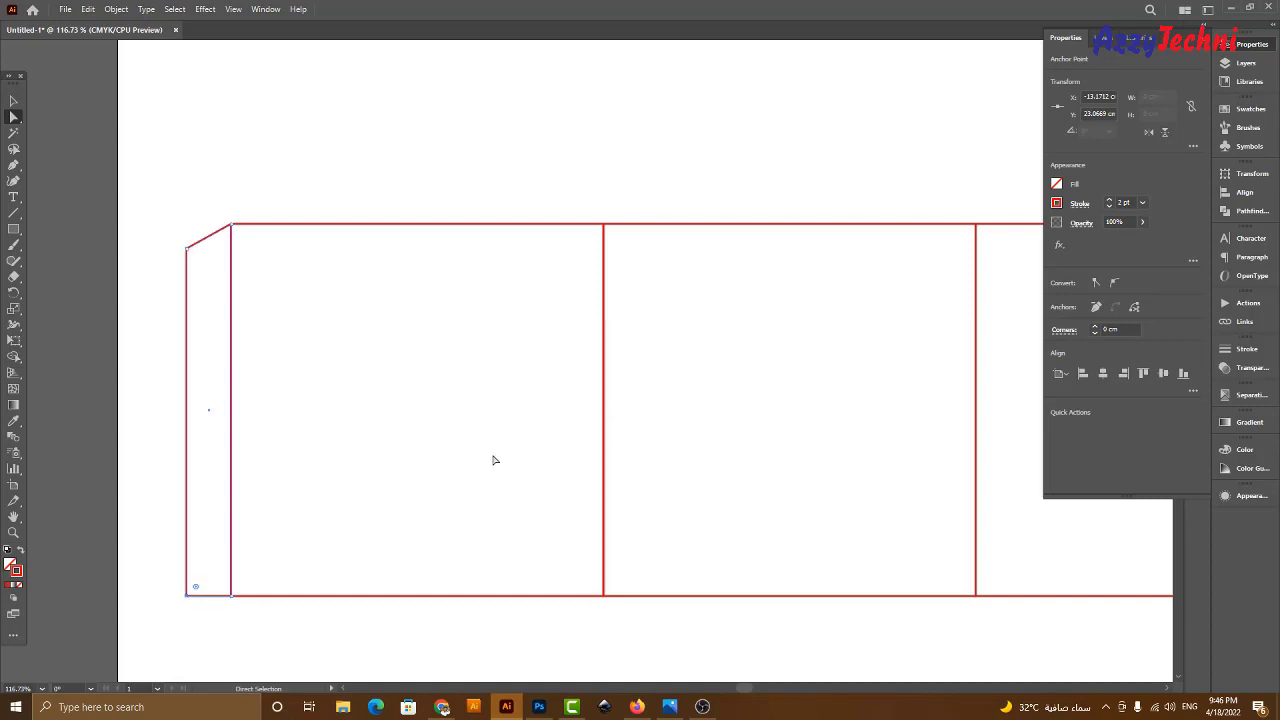
key("Return")
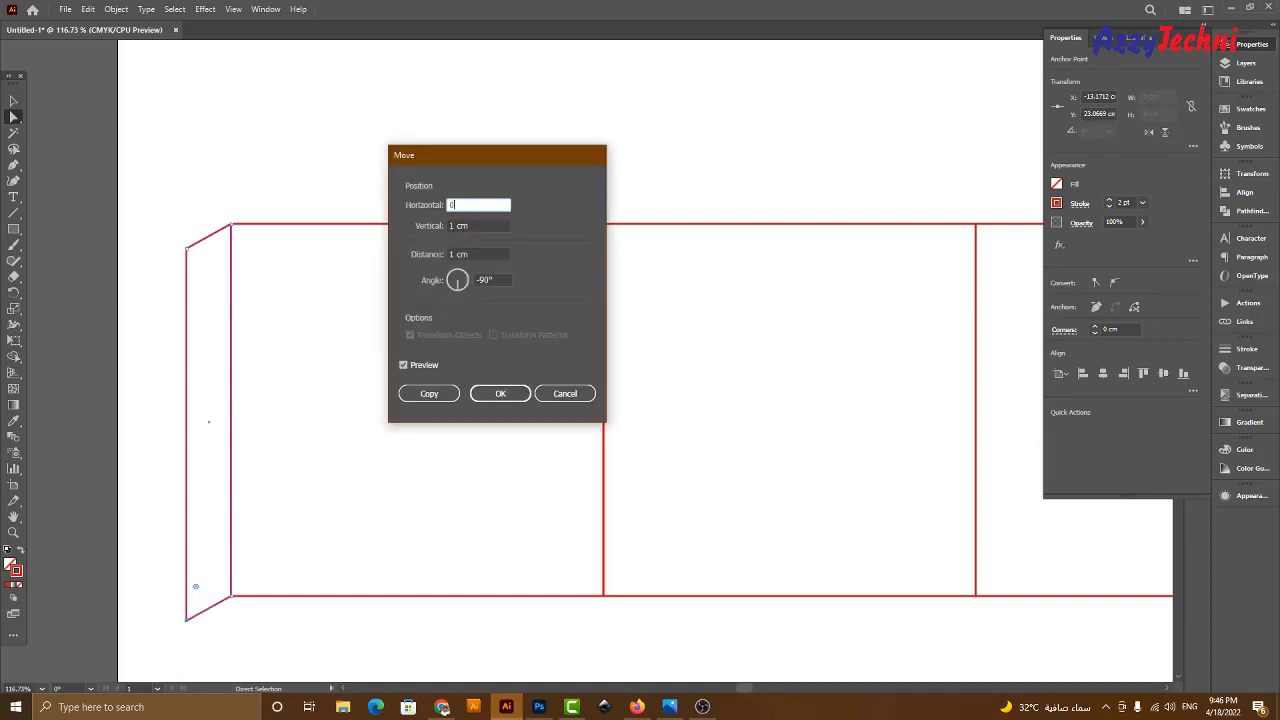
key("Tab")
type("-")
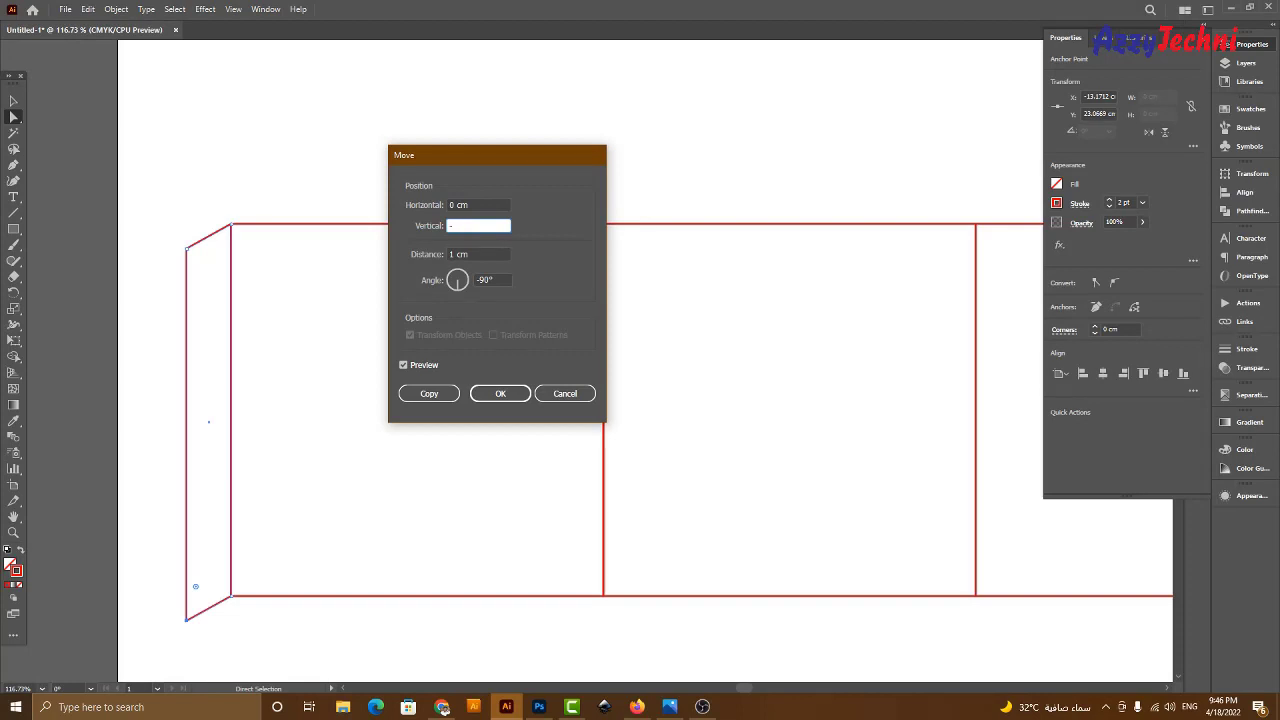
type("1")
key("Return")
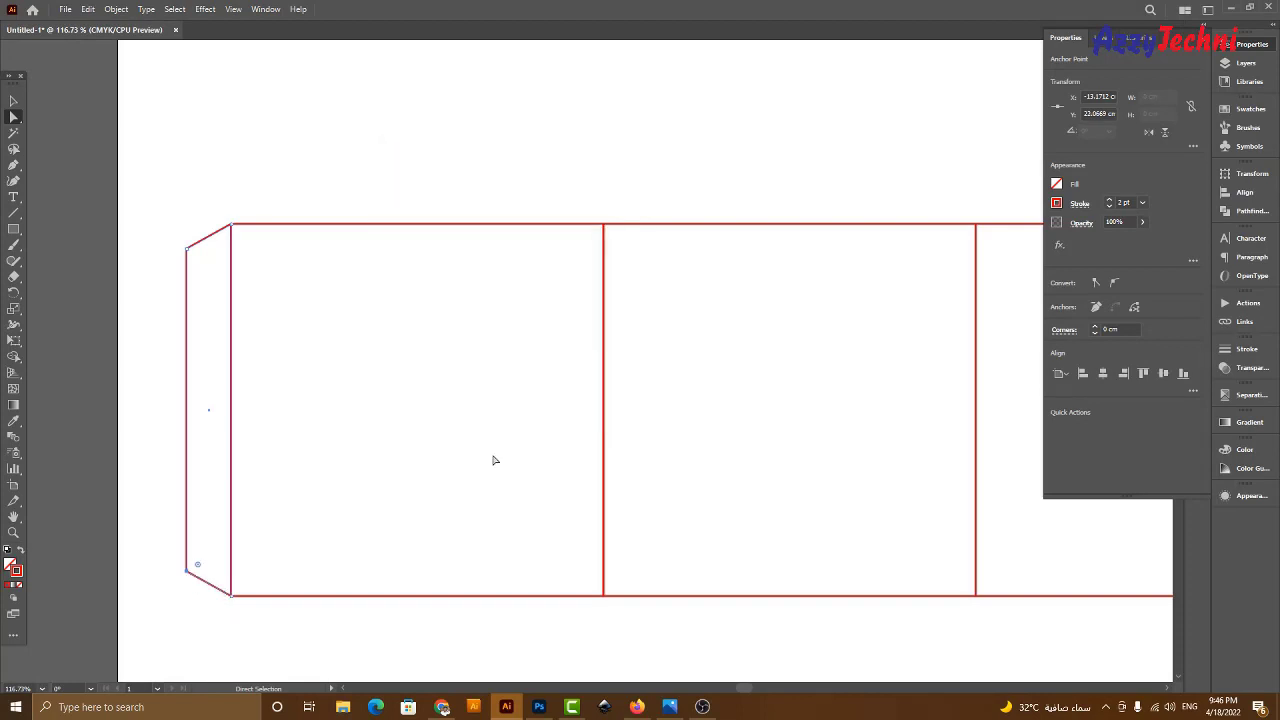
left_click(466, 398)
Enlarge the artboard evenly above and below the panel row to a height of about 43 cm.
key("shift+o")
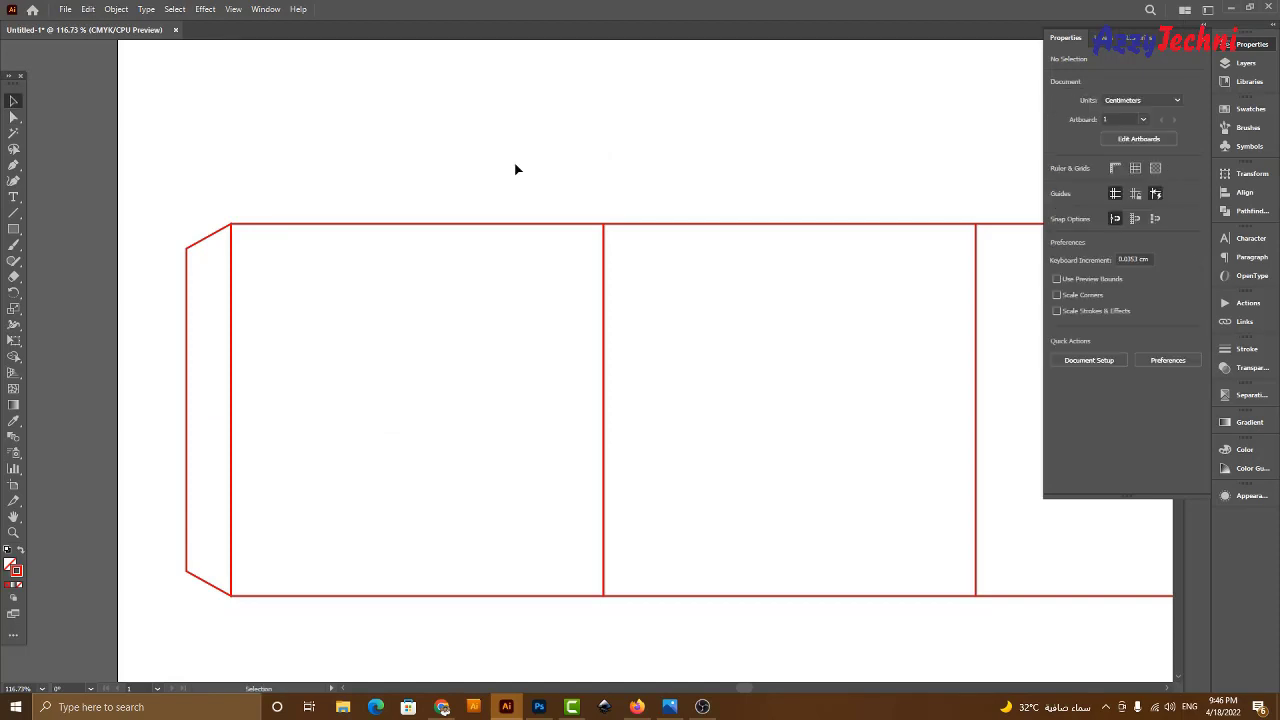
key("ctrl+minus")
key("ctrl+minus")
key("ctrl+minus")
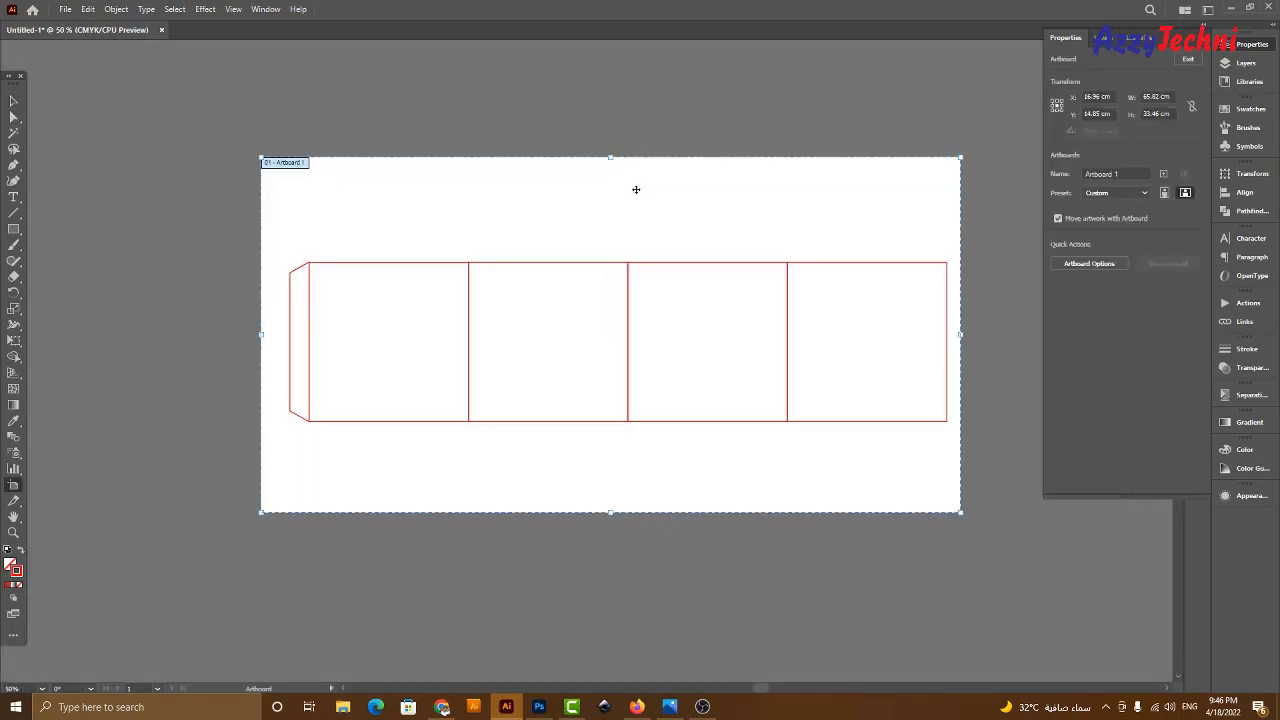
left_click_drag(610, 157, 611, 104)
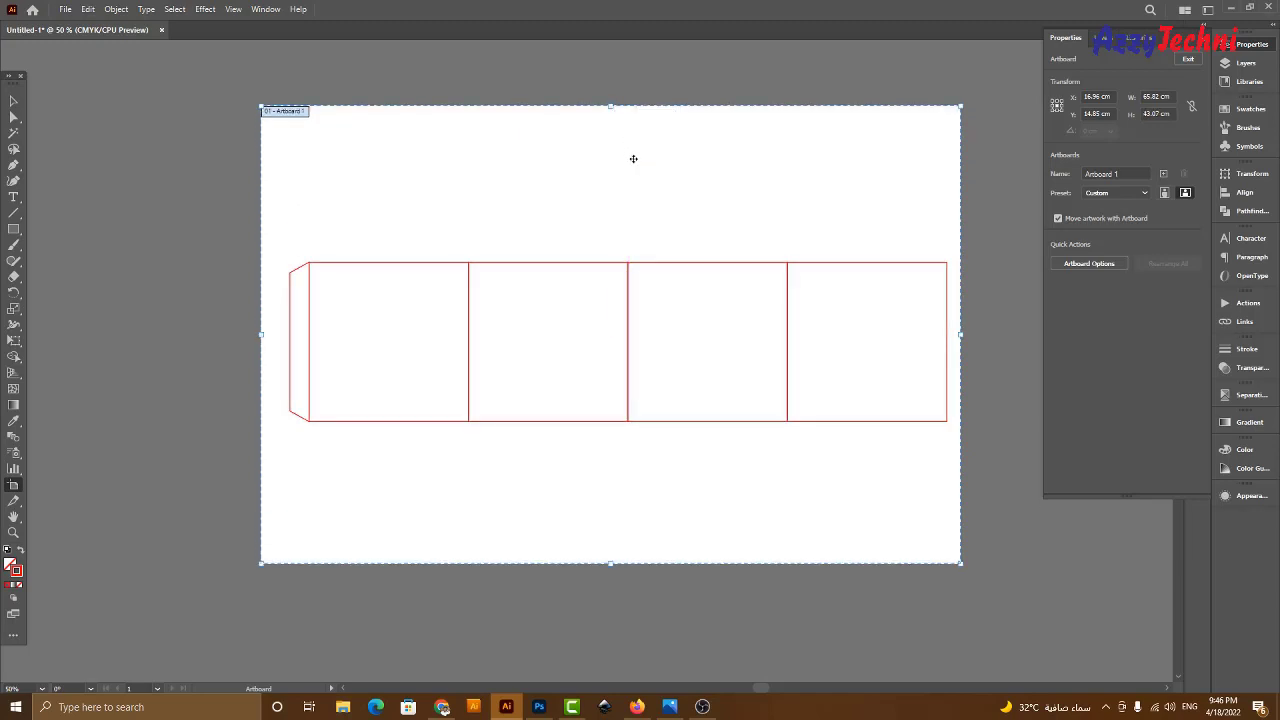
left_click(14, 101)
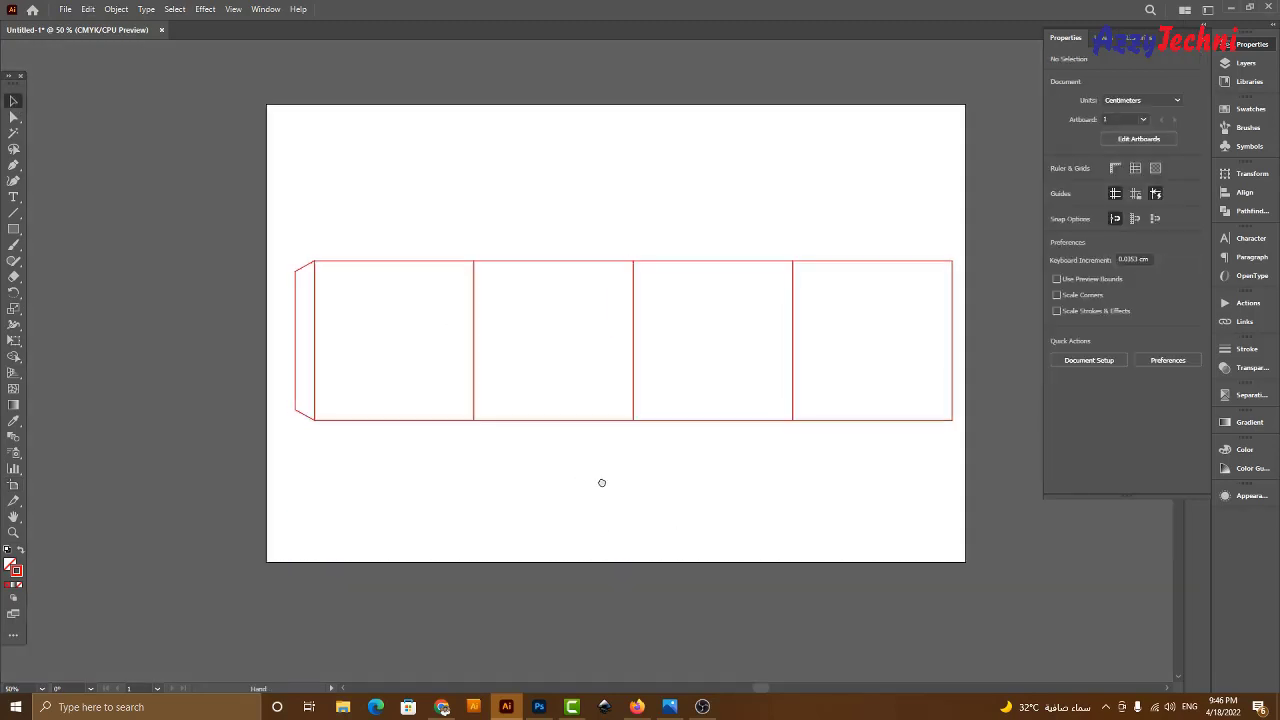
left_click_drag(602, 483, 682, 489)
left_click_drag(177, 136, 857, 599)
left_click_drag(766, 554, 733, 515)
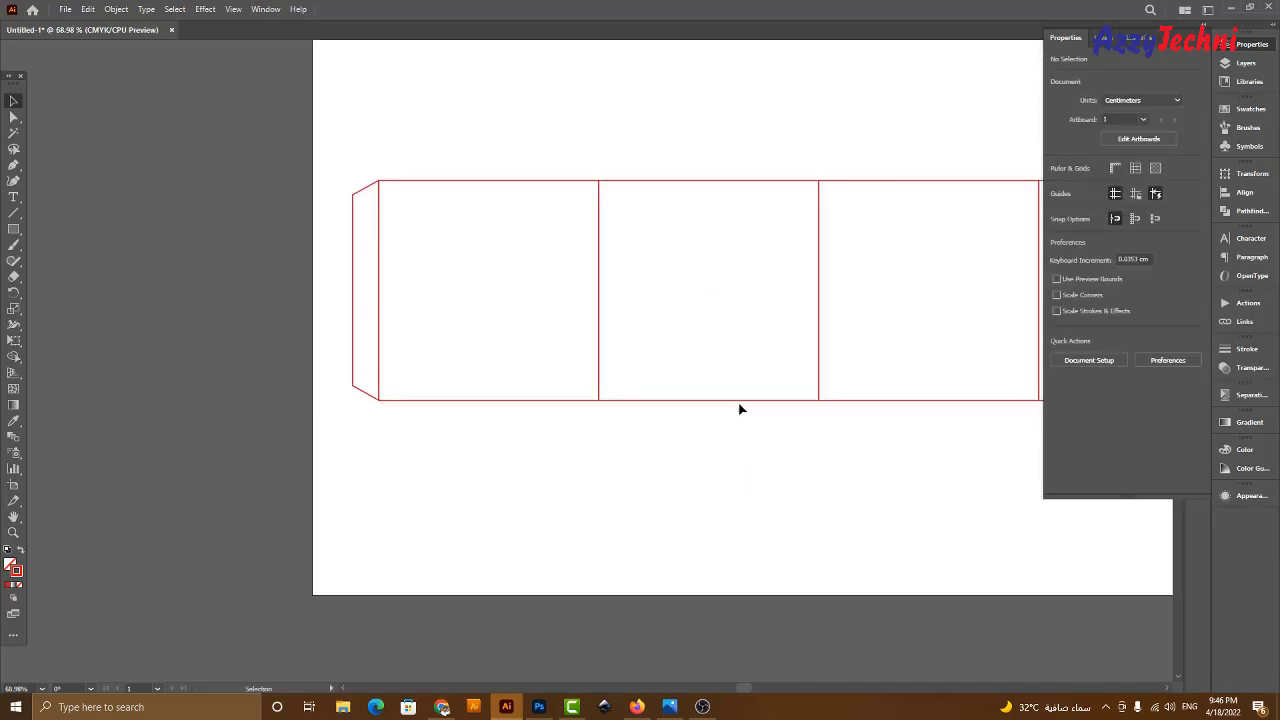
left_click_drag(660, 120, 723, 246)
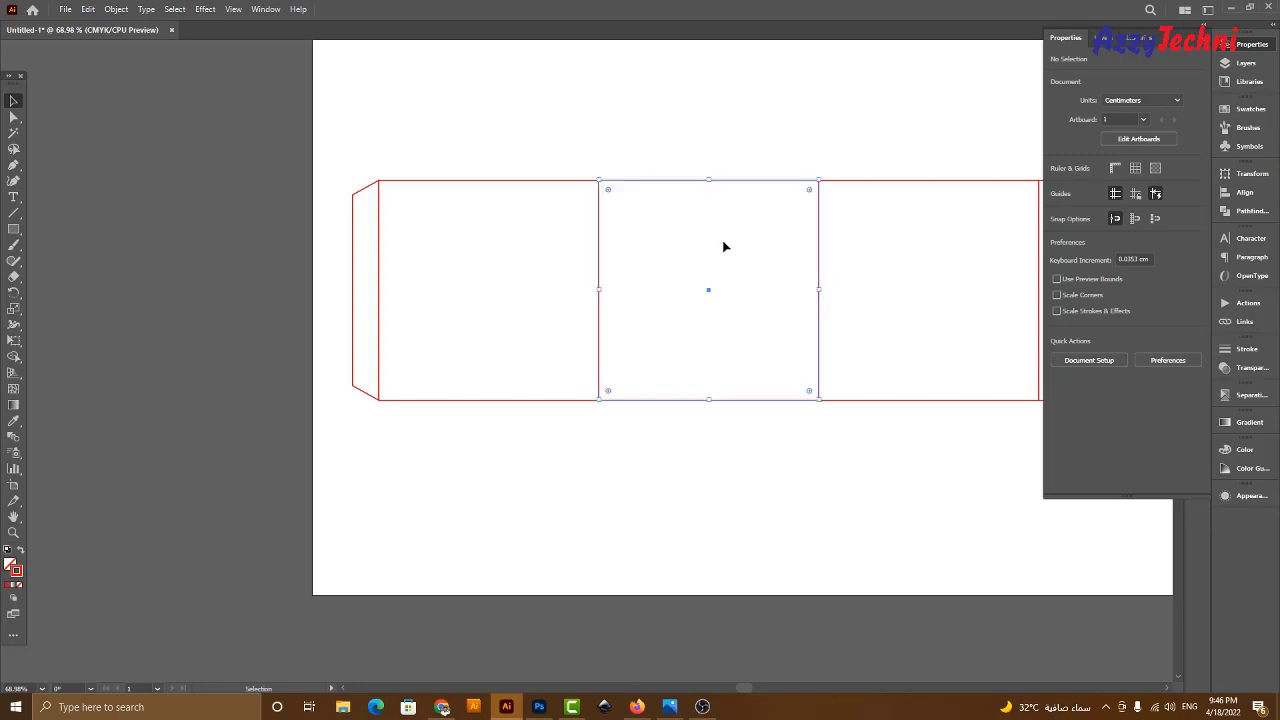
left_click(754, 485)
left_click_drag(743, 401, 523, 623)
key("ctrl+z")
left_click(762, 539)
Duplicate the second square, rotate the copy to 270°, and snap it edge to edge directly below the first square.
left_click_drag(734, 401, 567, 531)
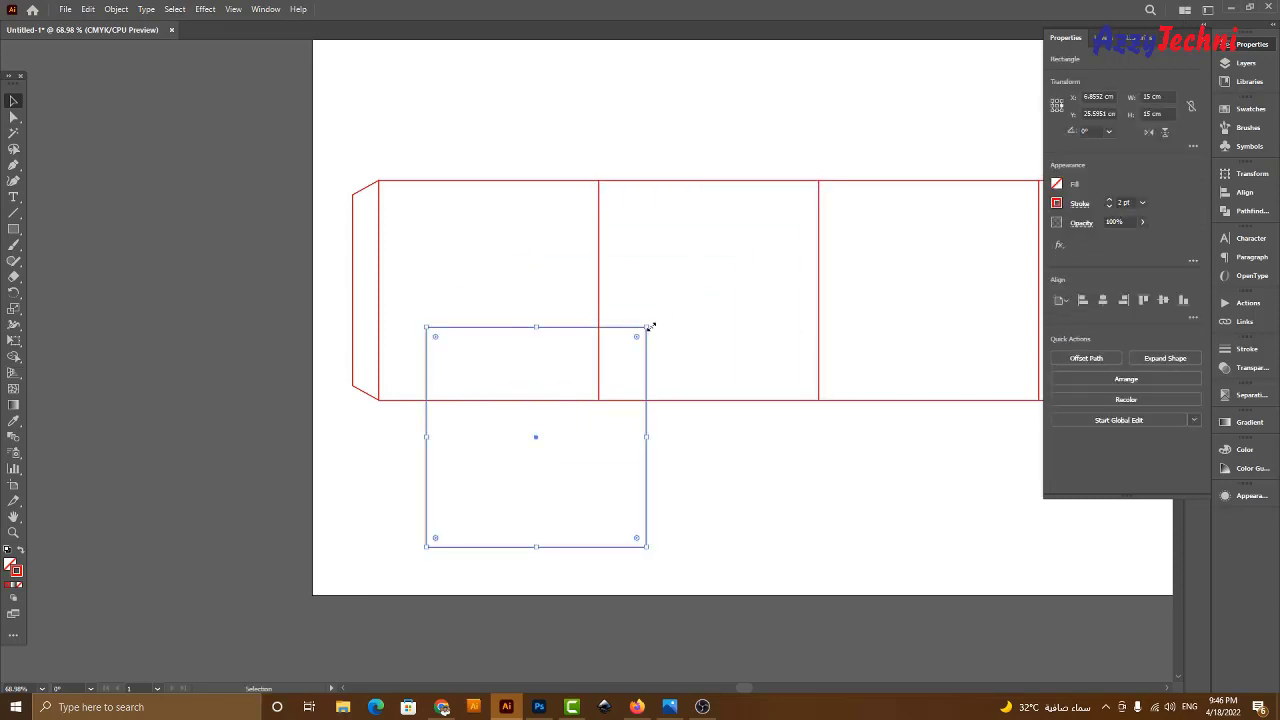
left_click_drag(652, 324, 686, 563)
left_click_drag(500, 331, 449, 405)
scroll(599, 440, "right", 2)
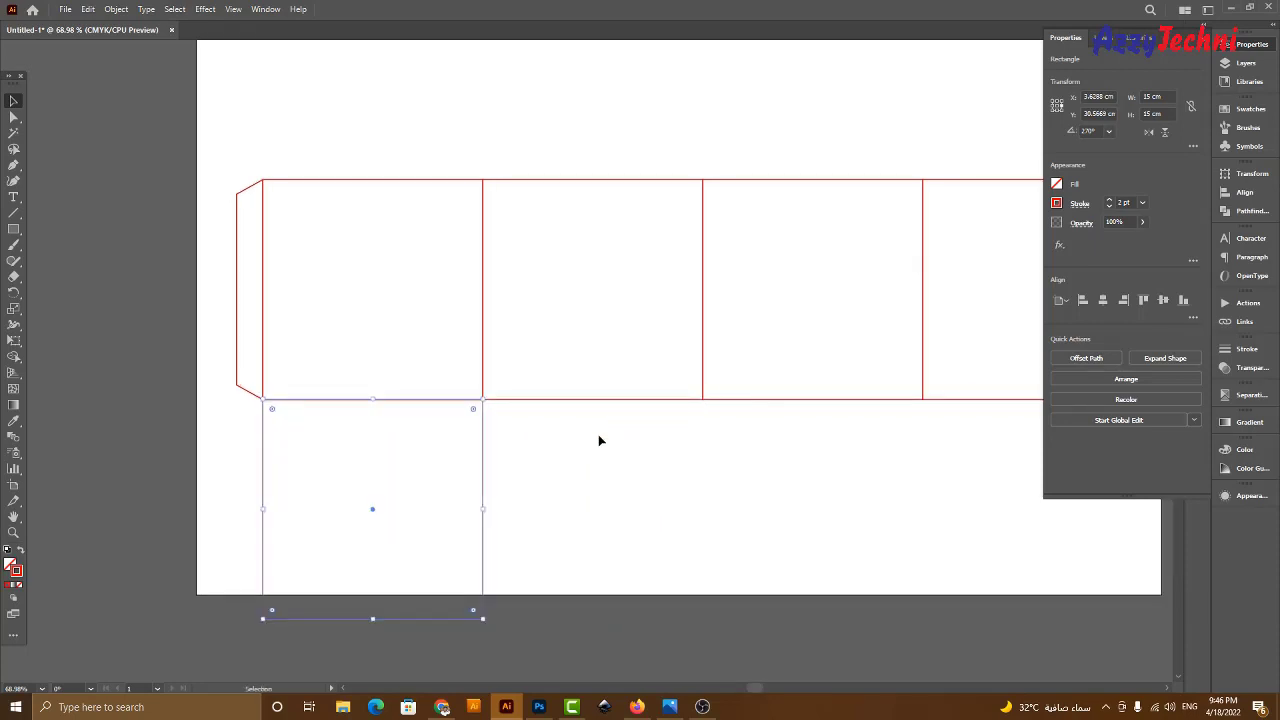
left_click(641, 456)
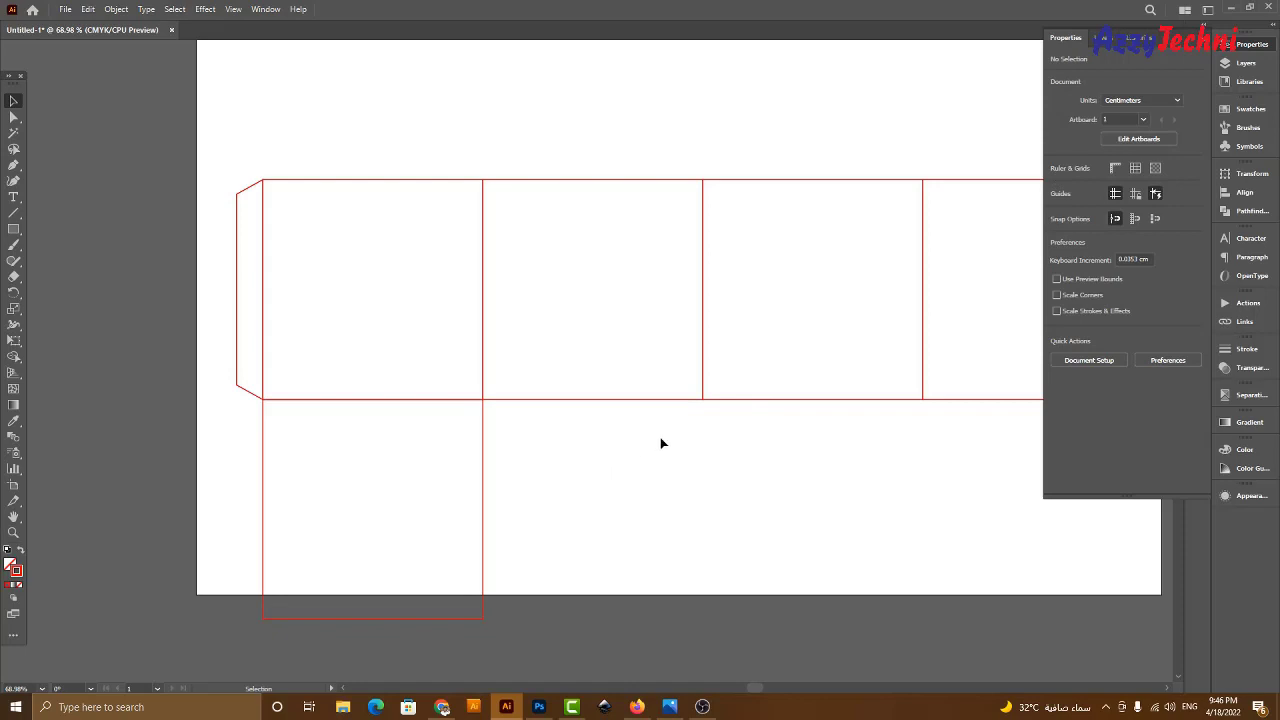
left_click_drag(660, 440, 394, 511)
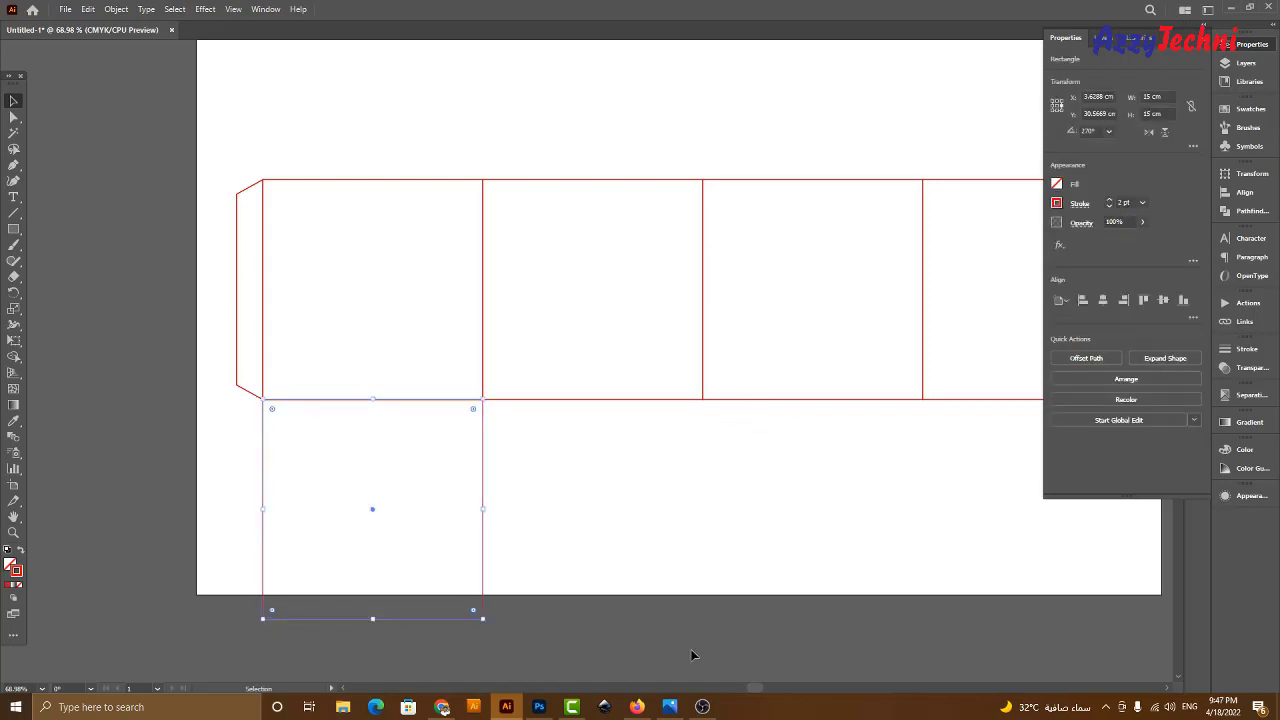
Switch to Photos to examine the open box's flaps and side panels in the reference image, and return to Illustrator.
left_click(669, 706)
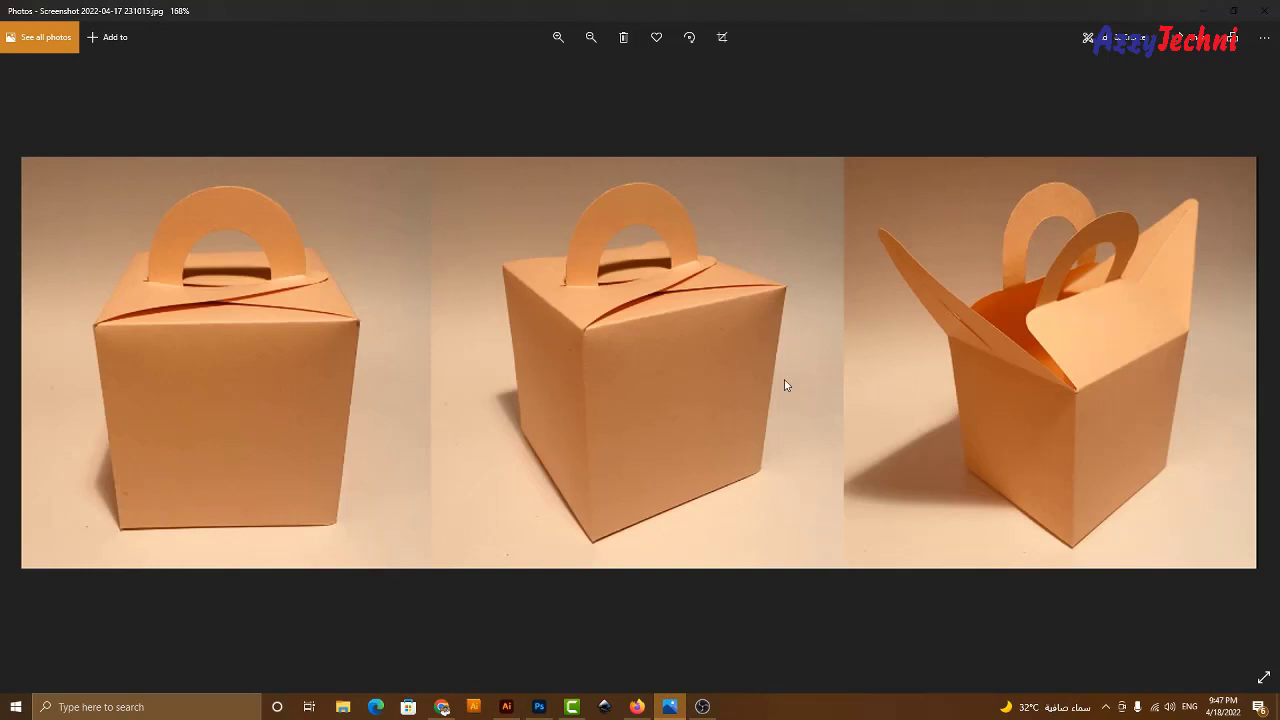
scroll(1042, 359, "up", 5)
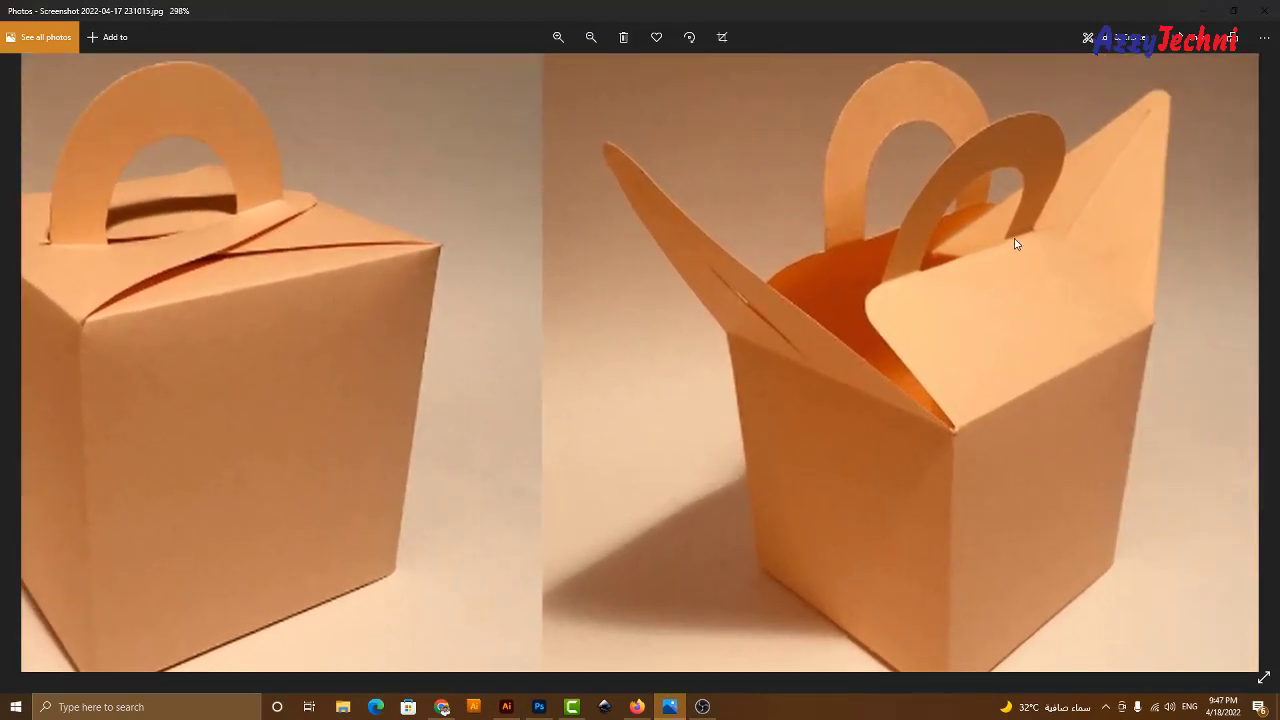
left_click_drag(1006, 533, 987, 460)
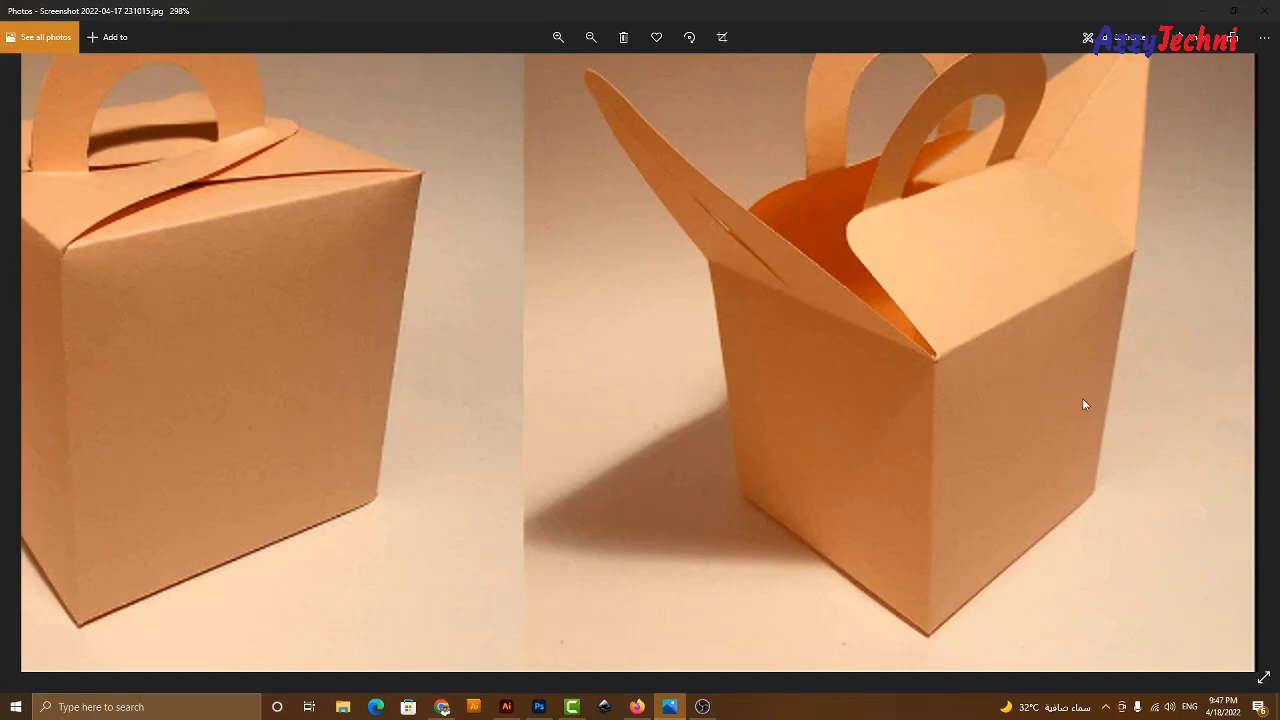
left_click(506, 706)
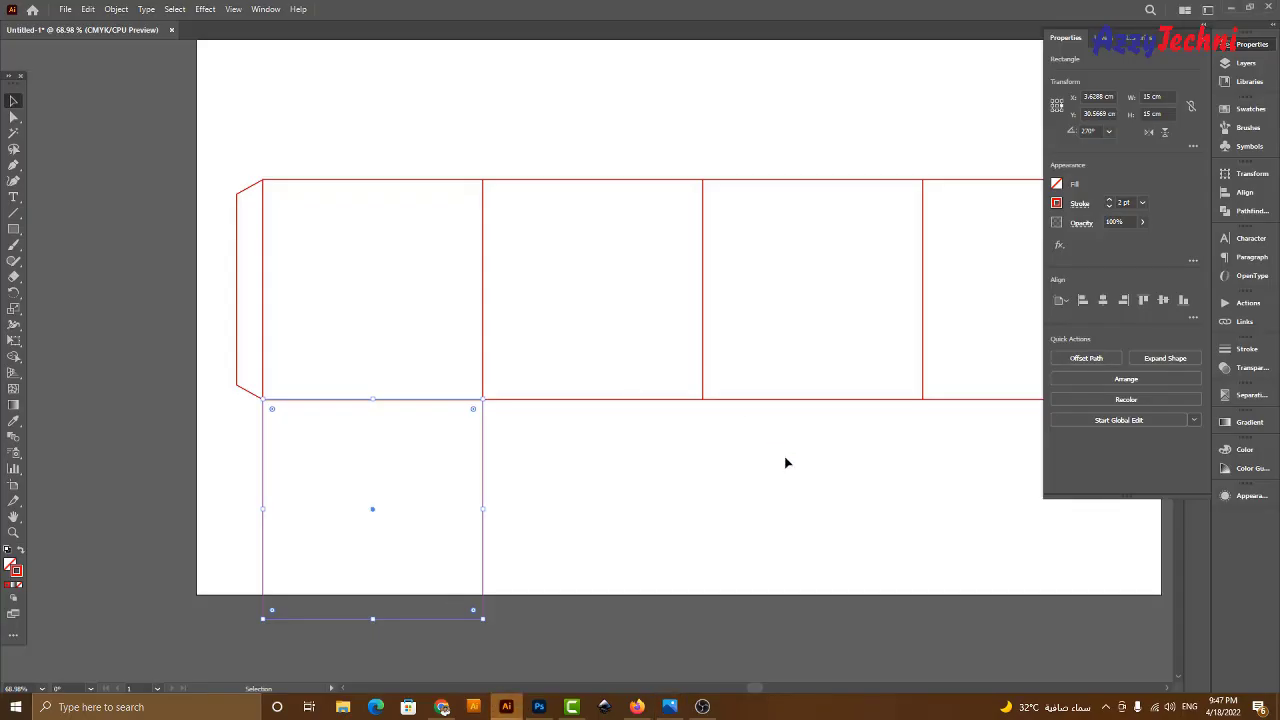
Halve the height of the square below the first panel to 7.5 cm, keeping its upper edge in place.
left_click(1059, 104)
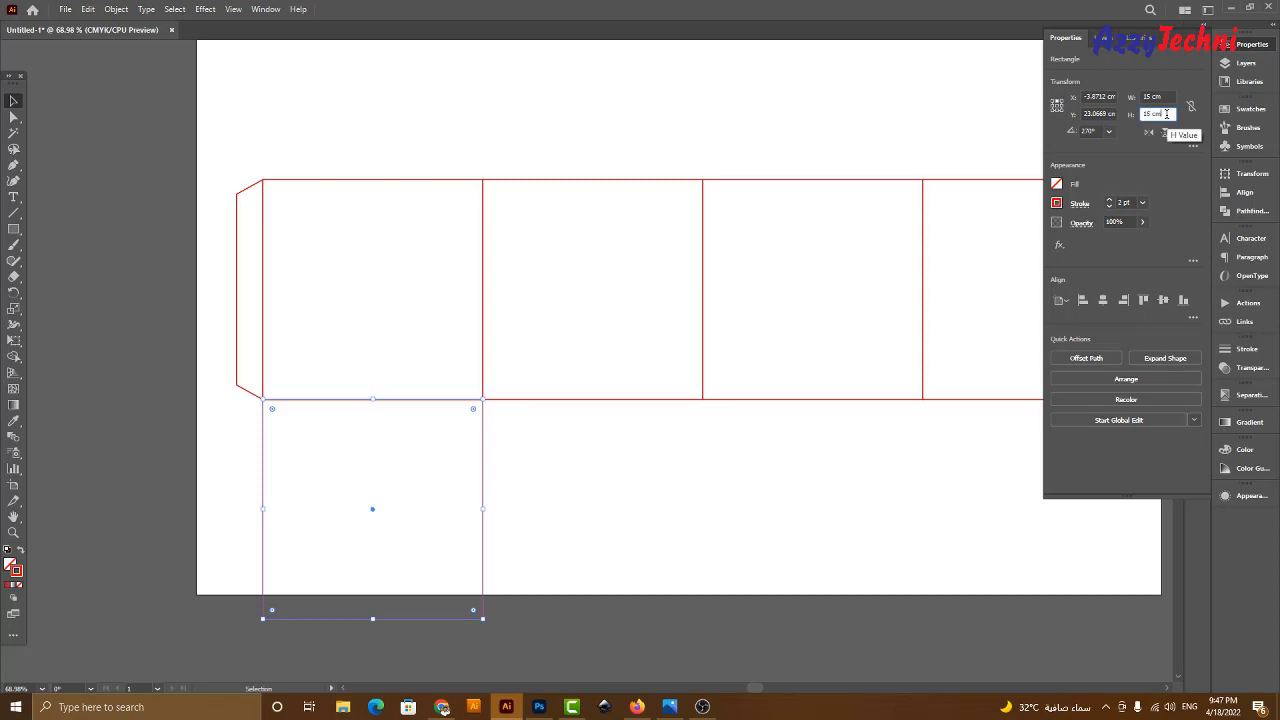
type("2")
key("Return")
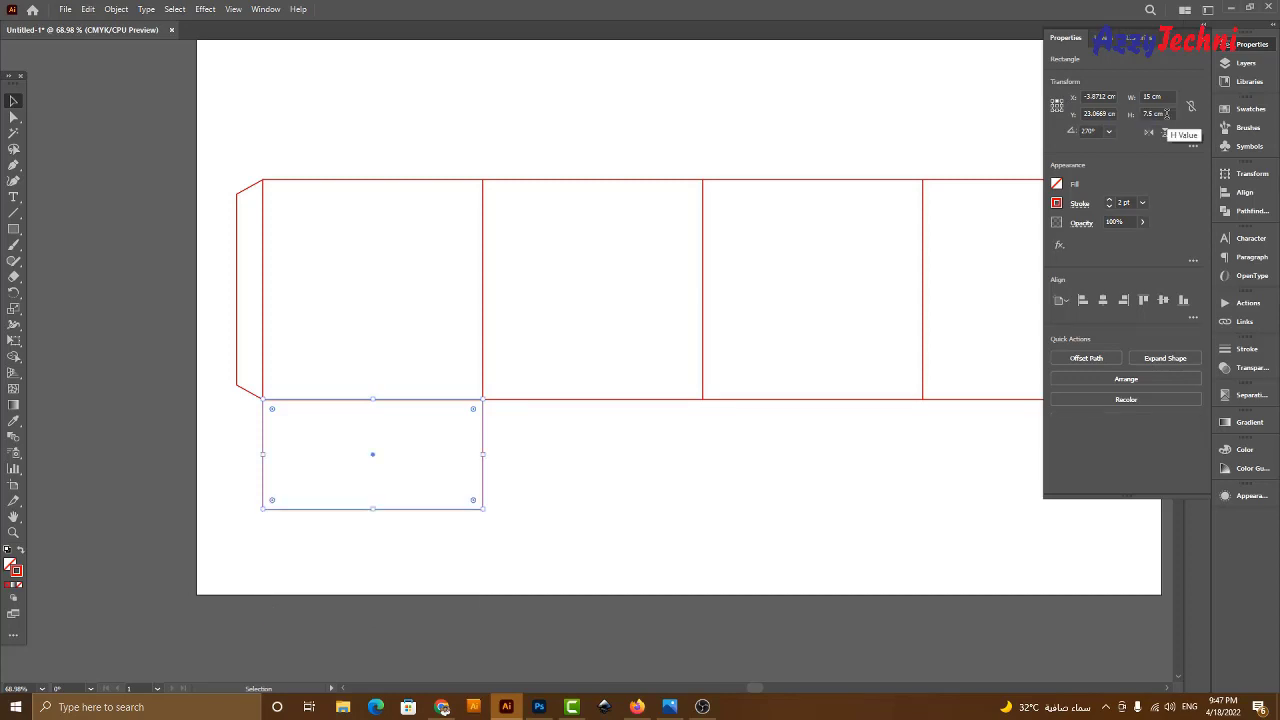
left_click(774, 478)
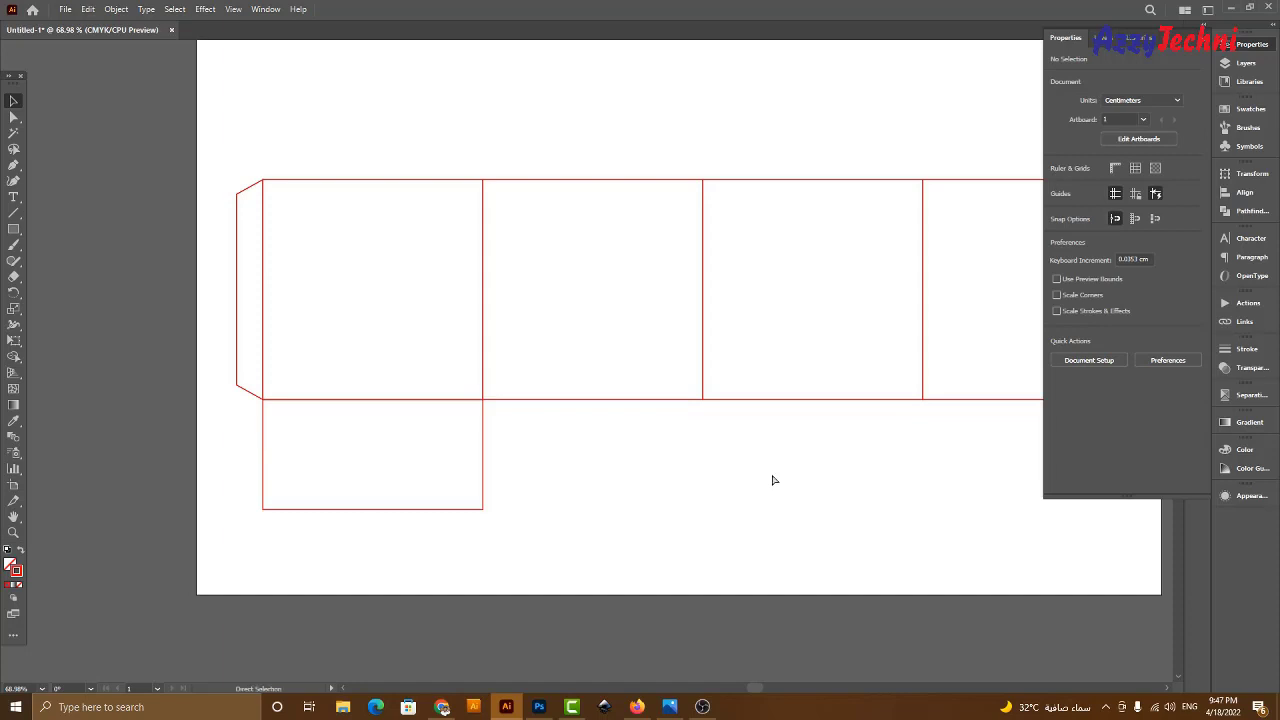
Duplicate the 7.5 cm high flap below the first panel and snap the copy edge to edge directly beneath it.
key("ctrl+minus")
scroll(770, 440, "down", 3)
key("z")
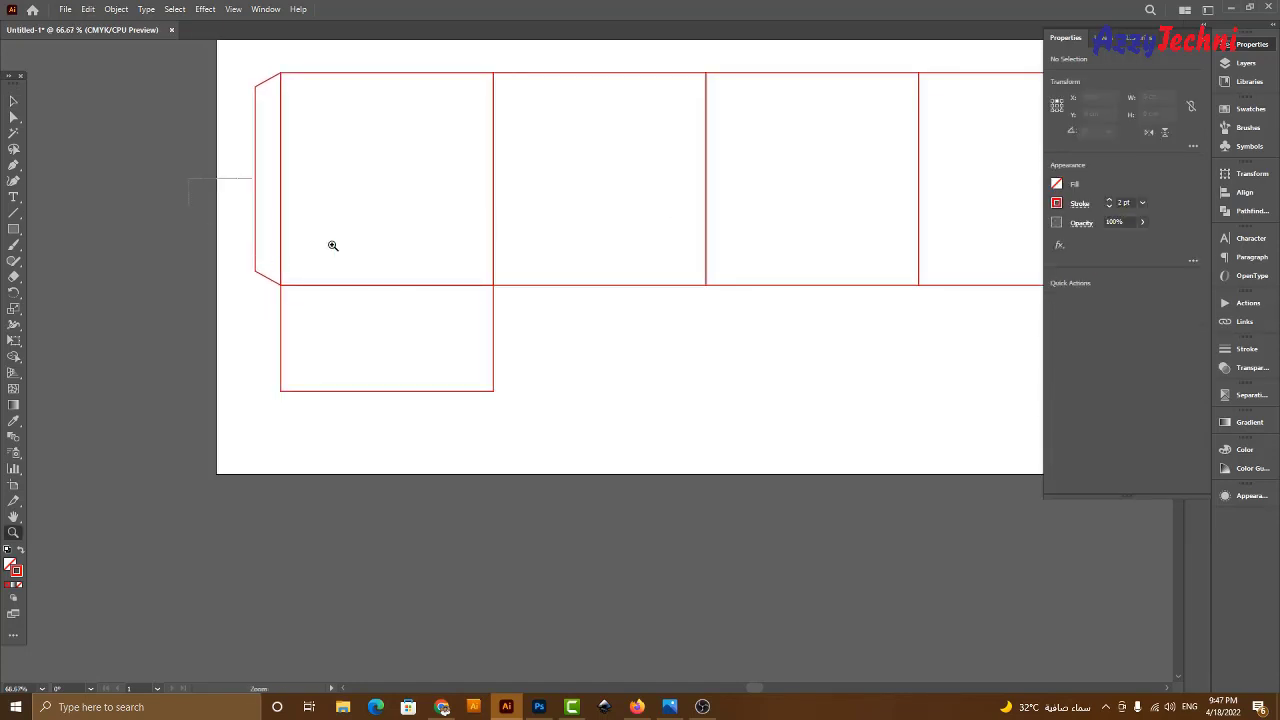
left_click_drag(310, 310, 714, 498)
key("v")
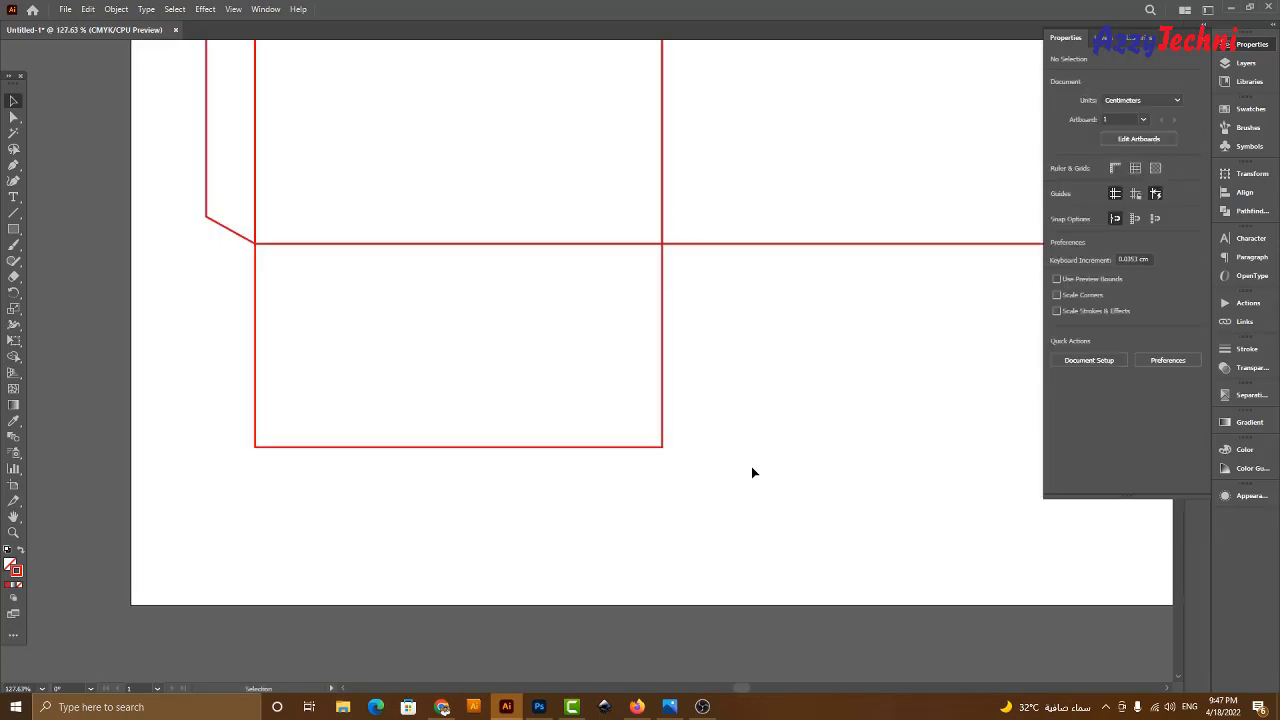
left_click_drag(734, 518, 528, 374)
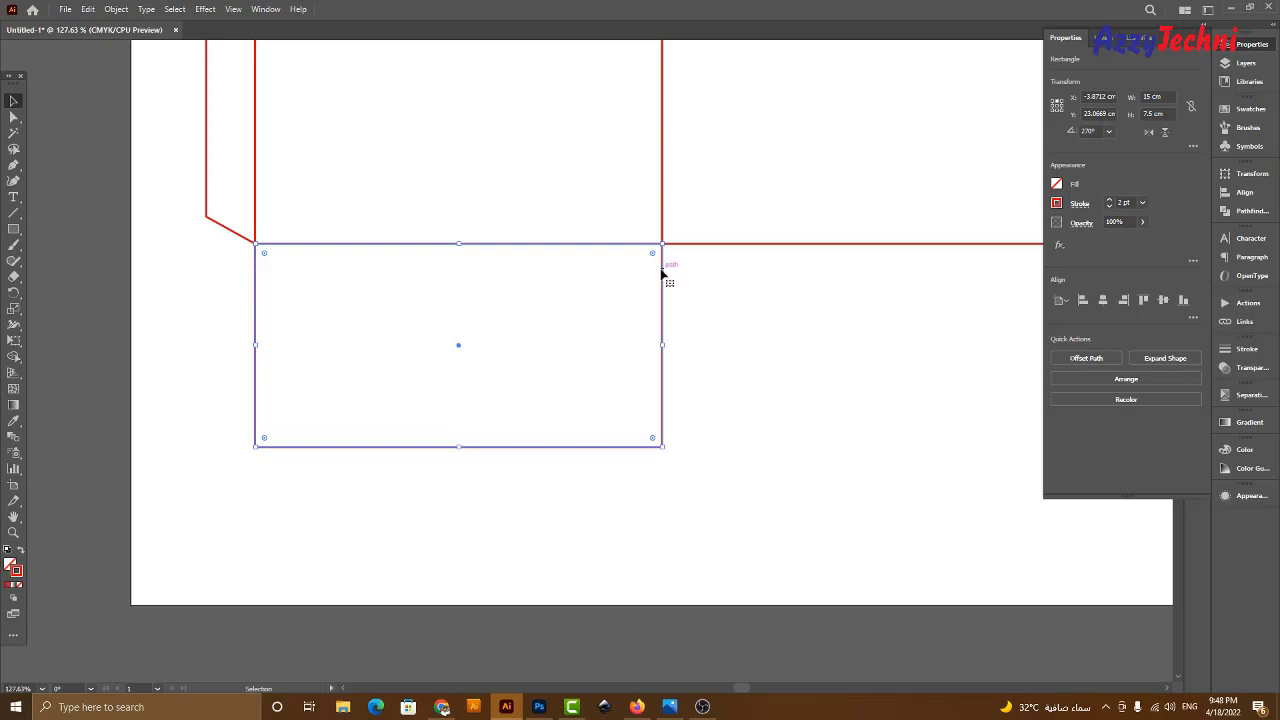
left_click_drag(662, 270, 671, 477)
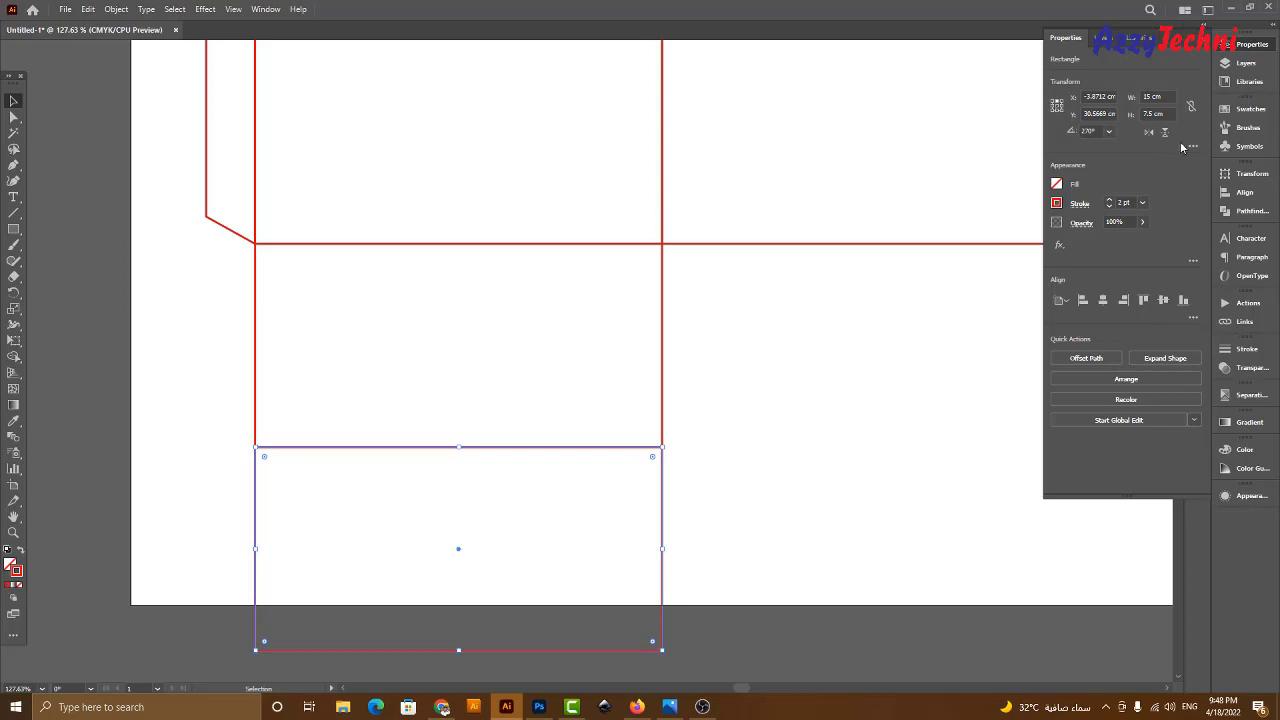
Set the lower copy's height to 2 cm, keeping its upper edge in place.
left_click(1170, 114)
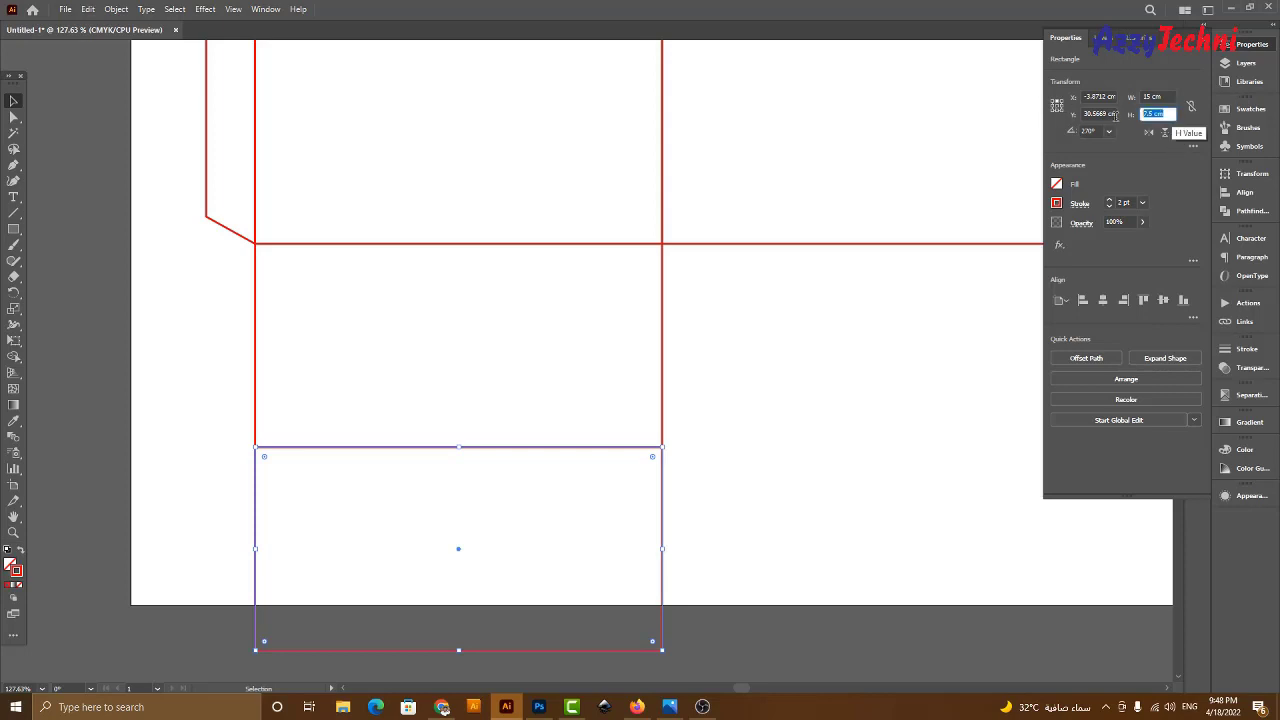
type("2")
key("Return")
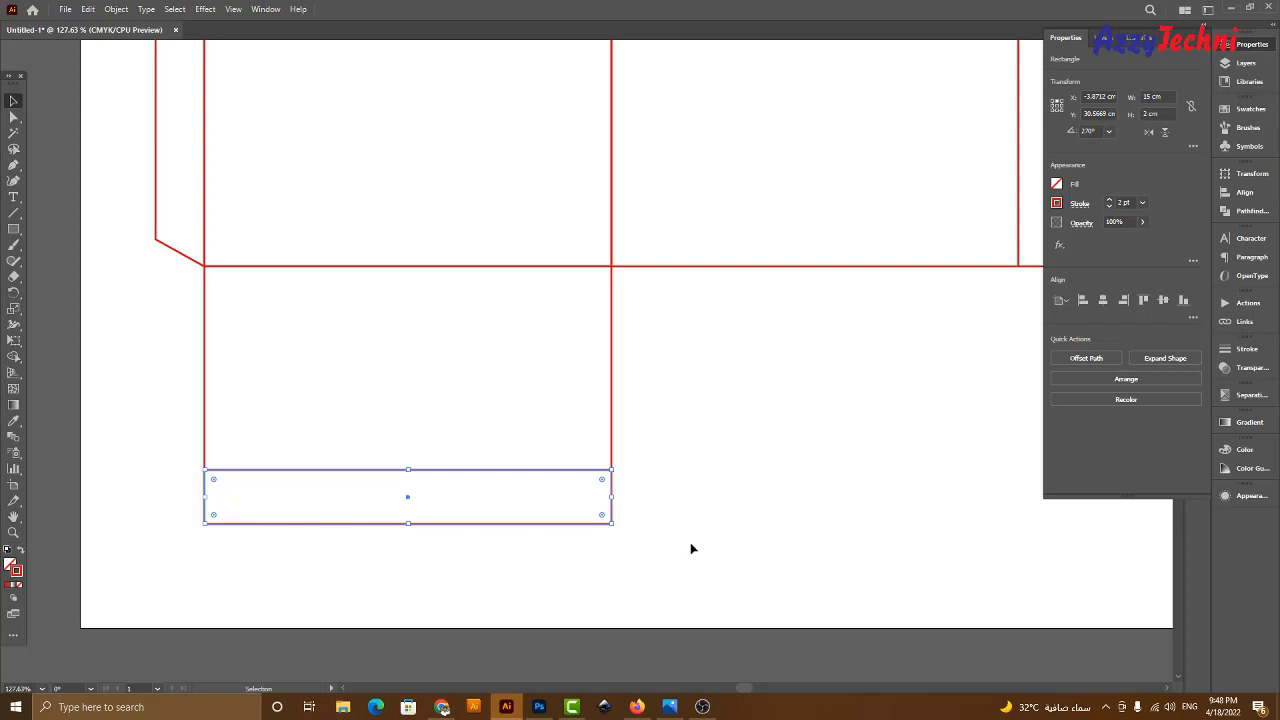
Set the height of the strip below the first flap to 2.5 cm, keeping its upper edge in place.
left_click_drag(784, 556, 329, 500)
key("ctrl+minus")
key("ctrl+minus")
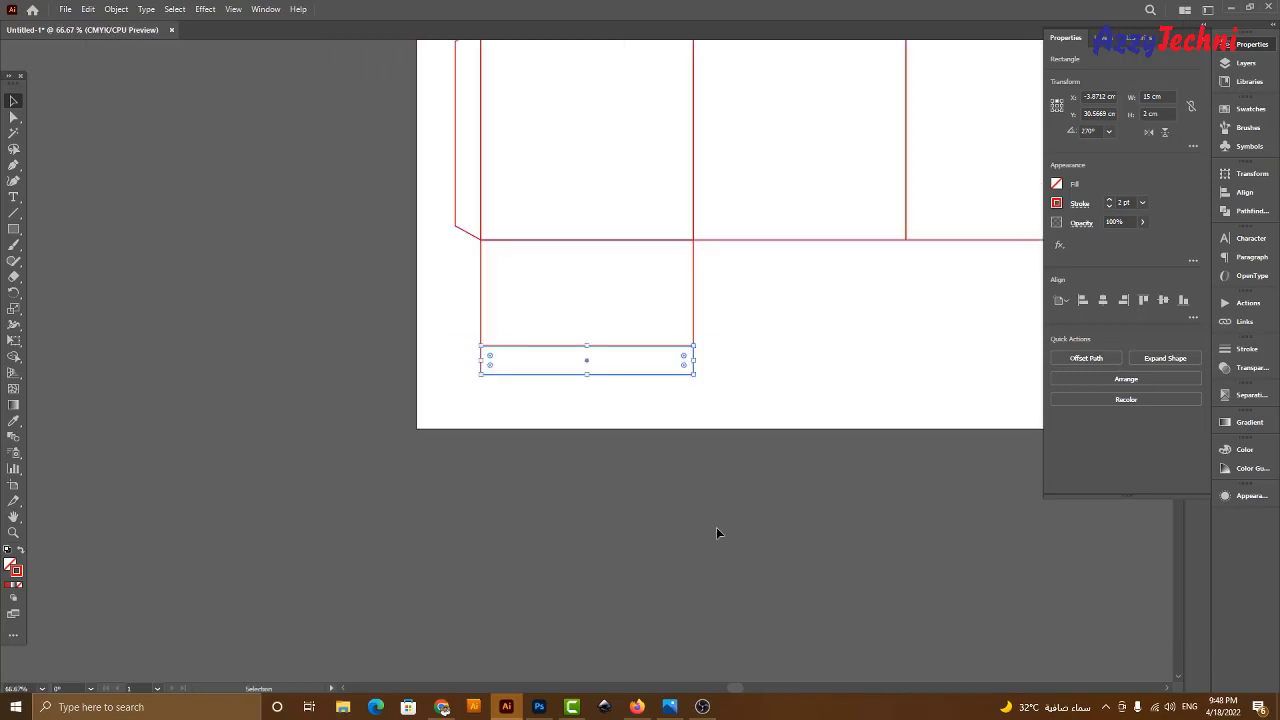
left_click_drag(716, 533, 547, 703)
key("z")
left_click_drag(237, 293, 766, 583)
key("v")
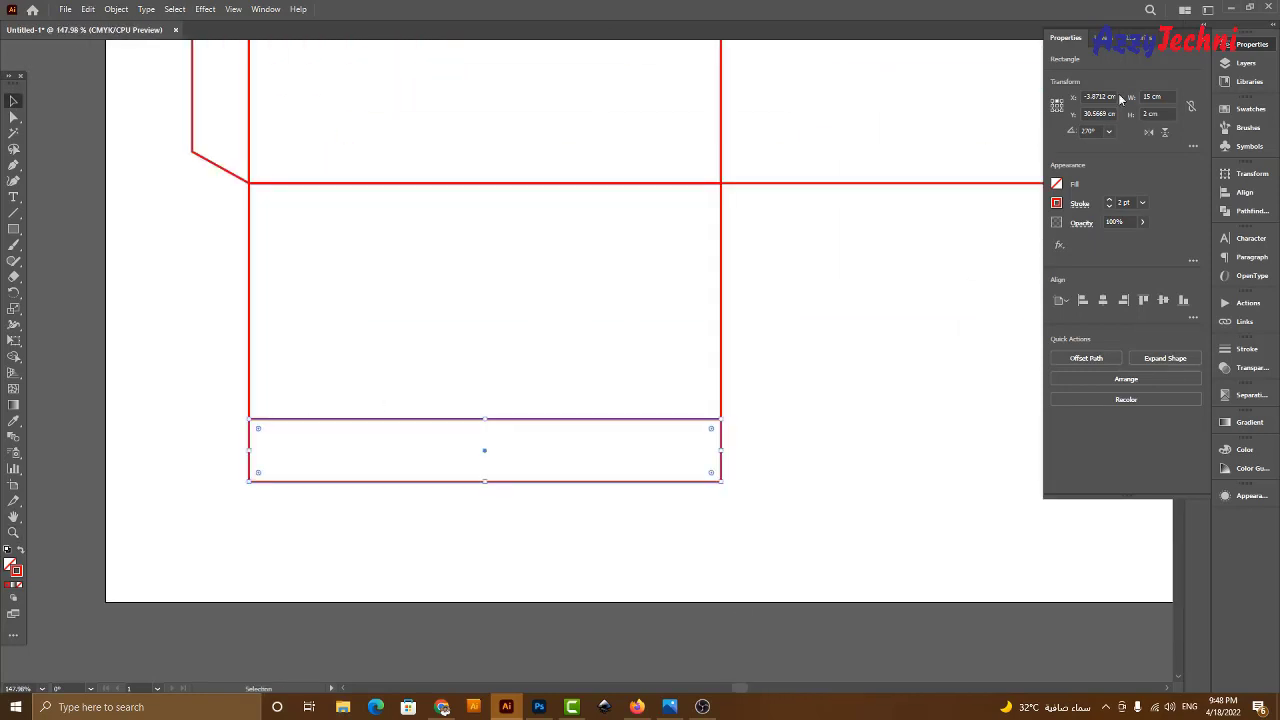
left_click(1156, 114)
type("2.5")
key("Return")
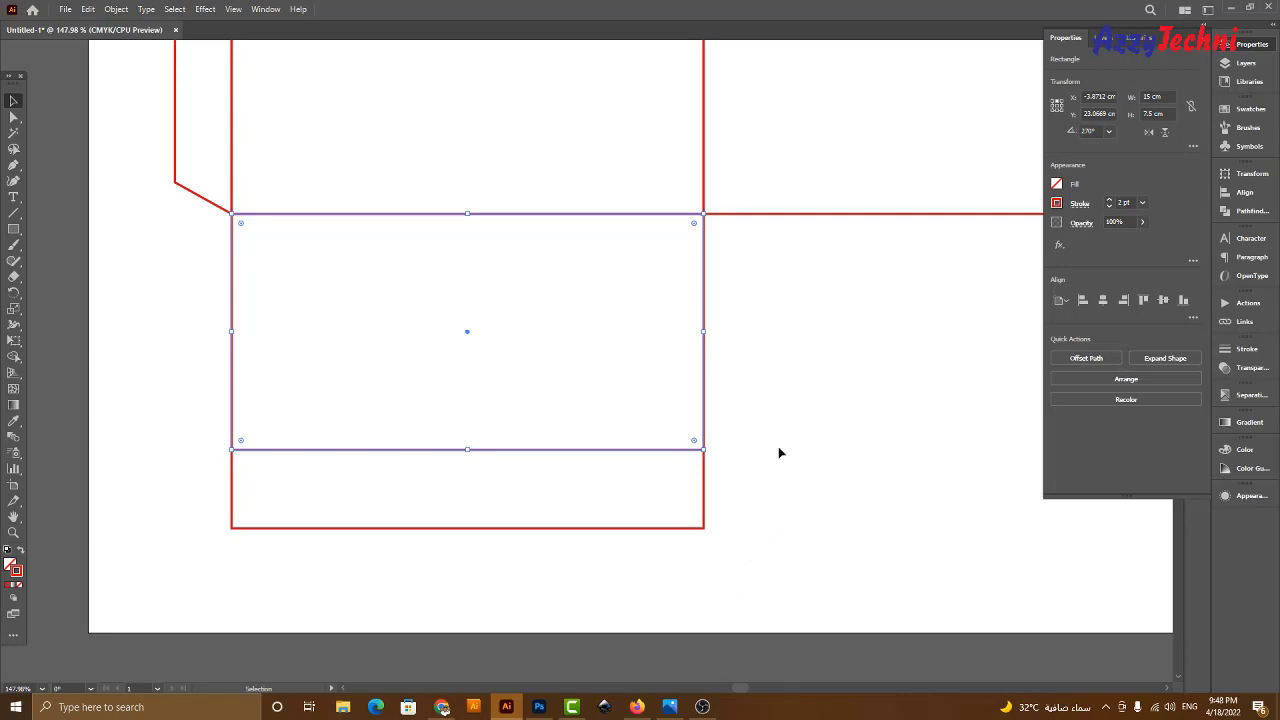
Divide the strip's 15 cm width by four to 3.75 cm, keeping its left edge in place.
left_click_drag(630, 481, 788, 537)
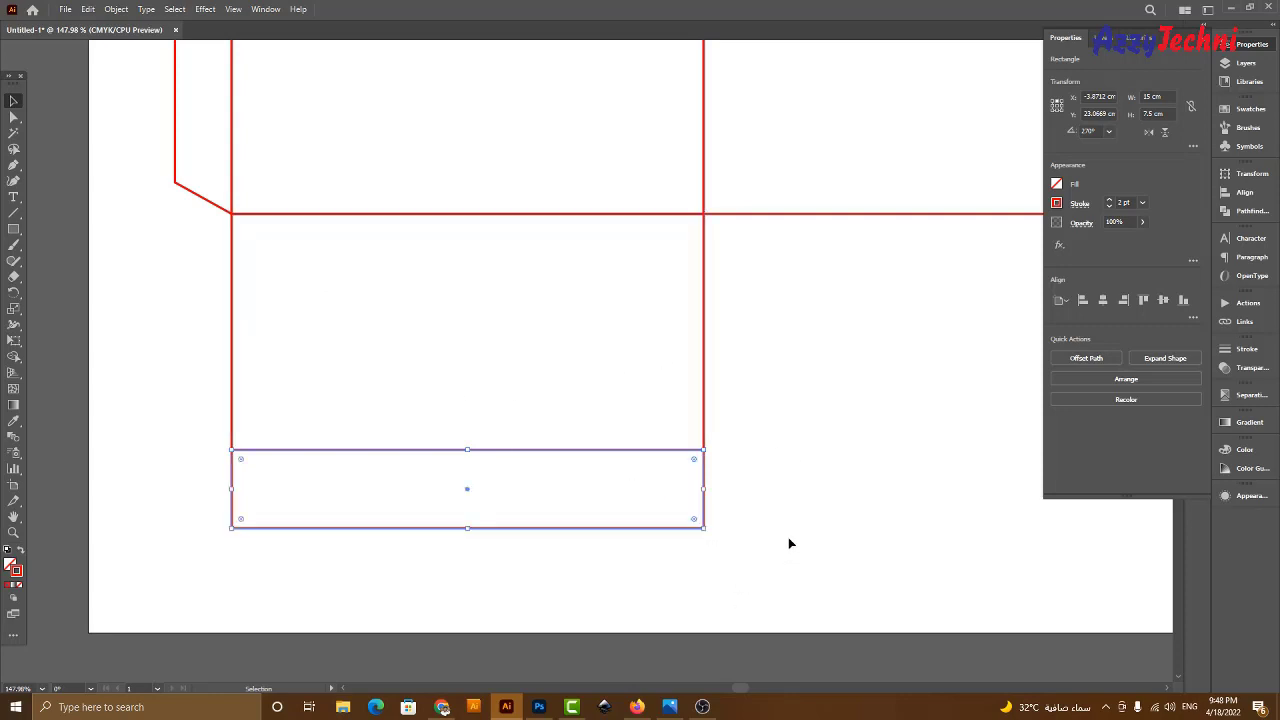
left_click_drag(621, 476, 788, 558)
left_click(1166, 97)
left_click(1053, 110)
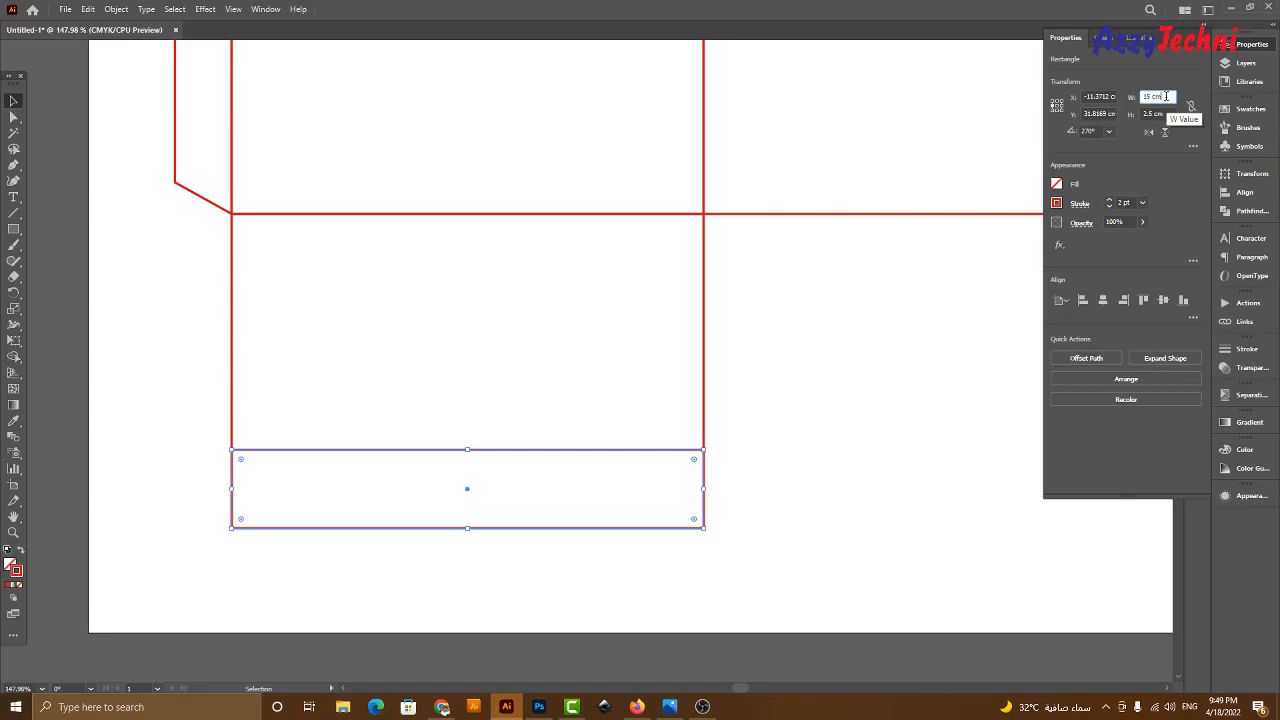
type("4")
key("Return")
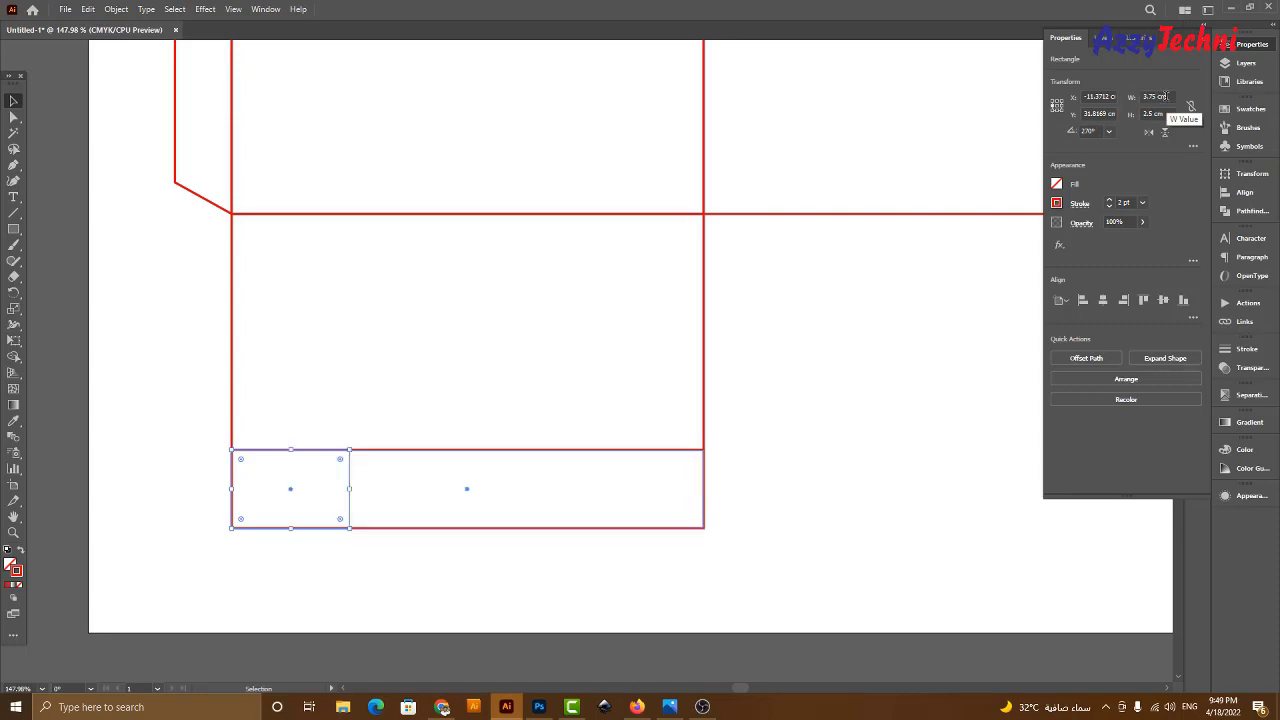
Duplicate the small tab horizontally and snap the copy to the opposite lower corner of the first flap.
left_click(719, 492)
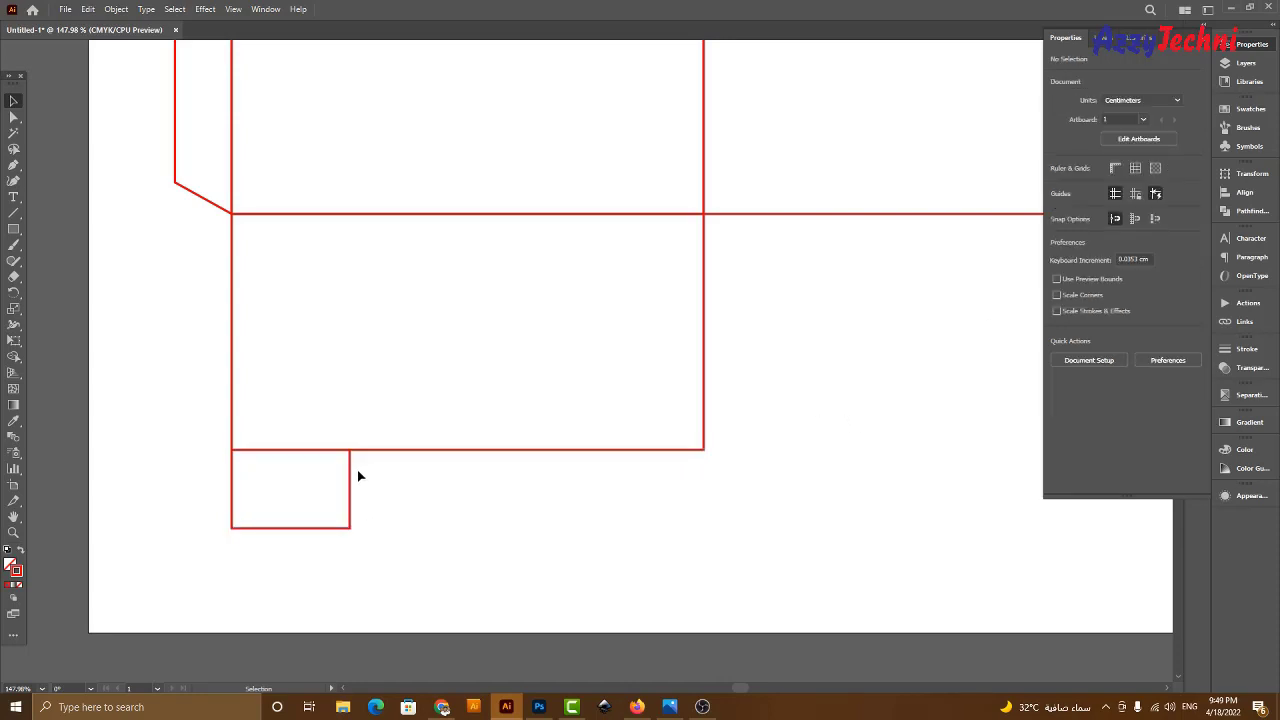
left_click_drag(351, 474, 722, 494)
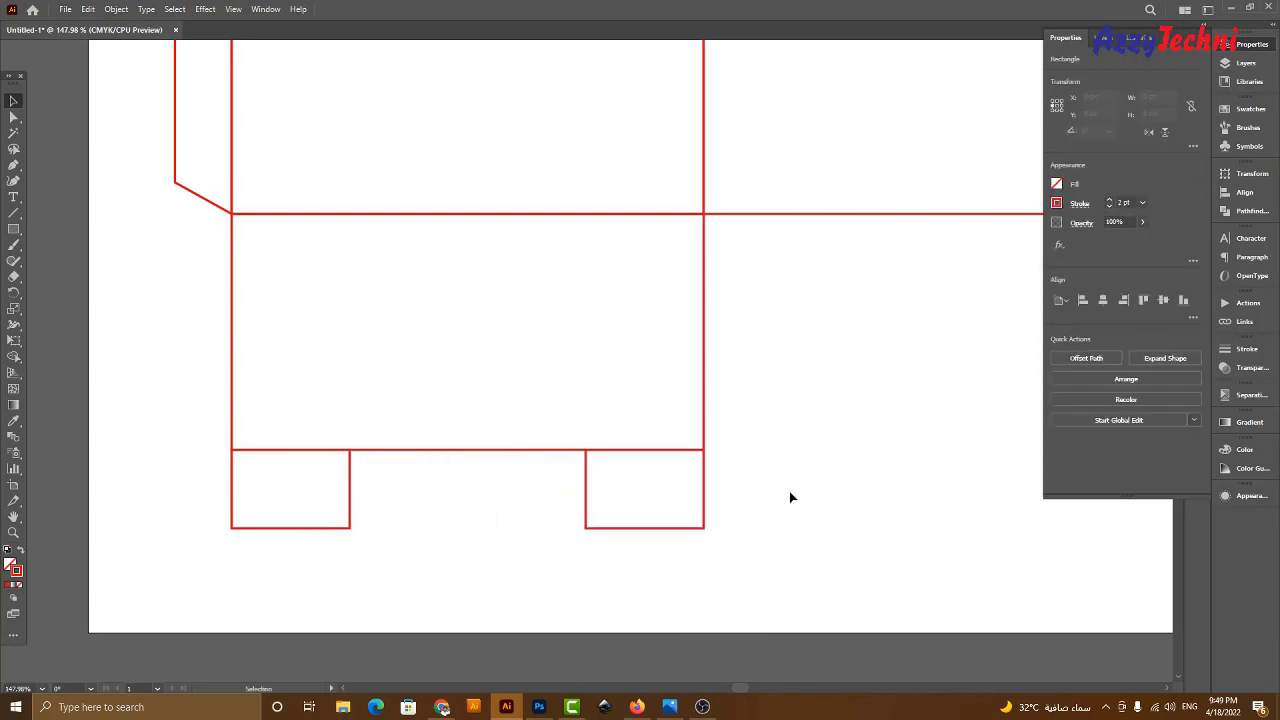
left_click(789, 491)
Duplicate the first panel's flap together with its two small tabs and snap the copies directly below the third panel.
key("ctrl+minus")
key("ctrl+minus")
left_click_drag(663, 551, 493, 617)
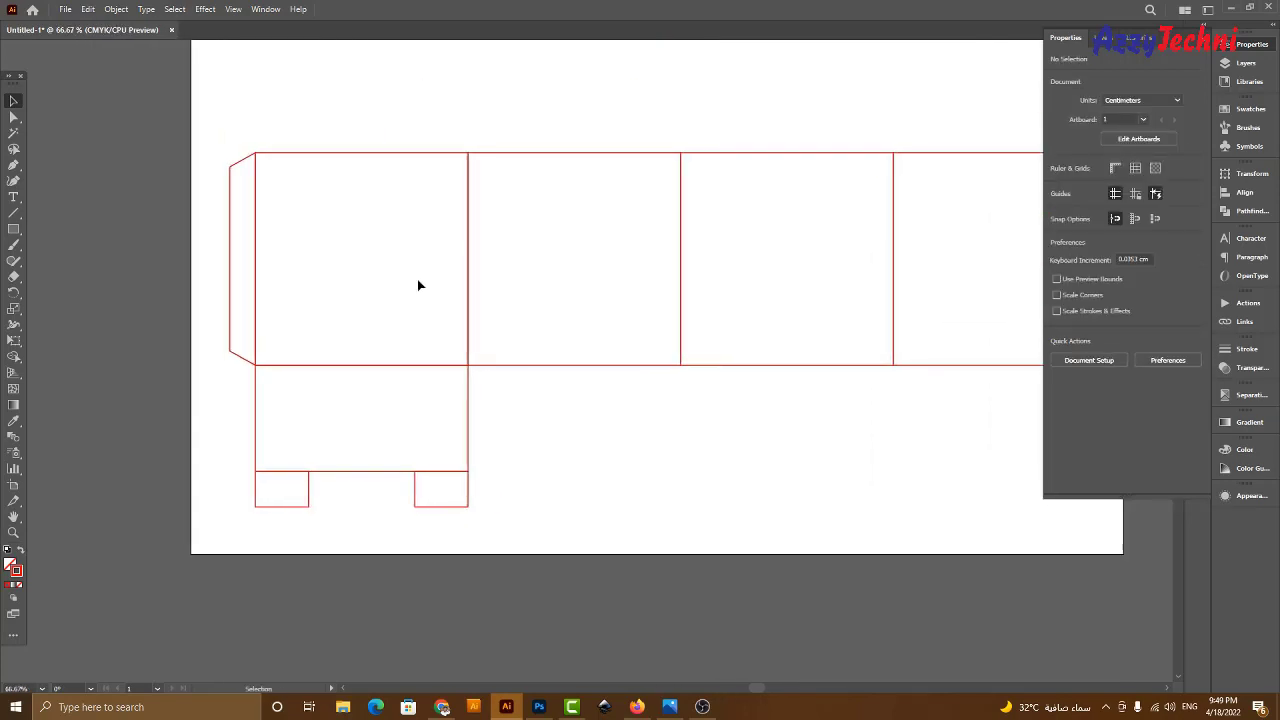
left_click_drag(190, 227, 817, 617)
left_click_drag(687, 456, 690, 506)
left_click_drag(750, 604, 144, 375)
left_click_drag(325, 350, 117, 391)
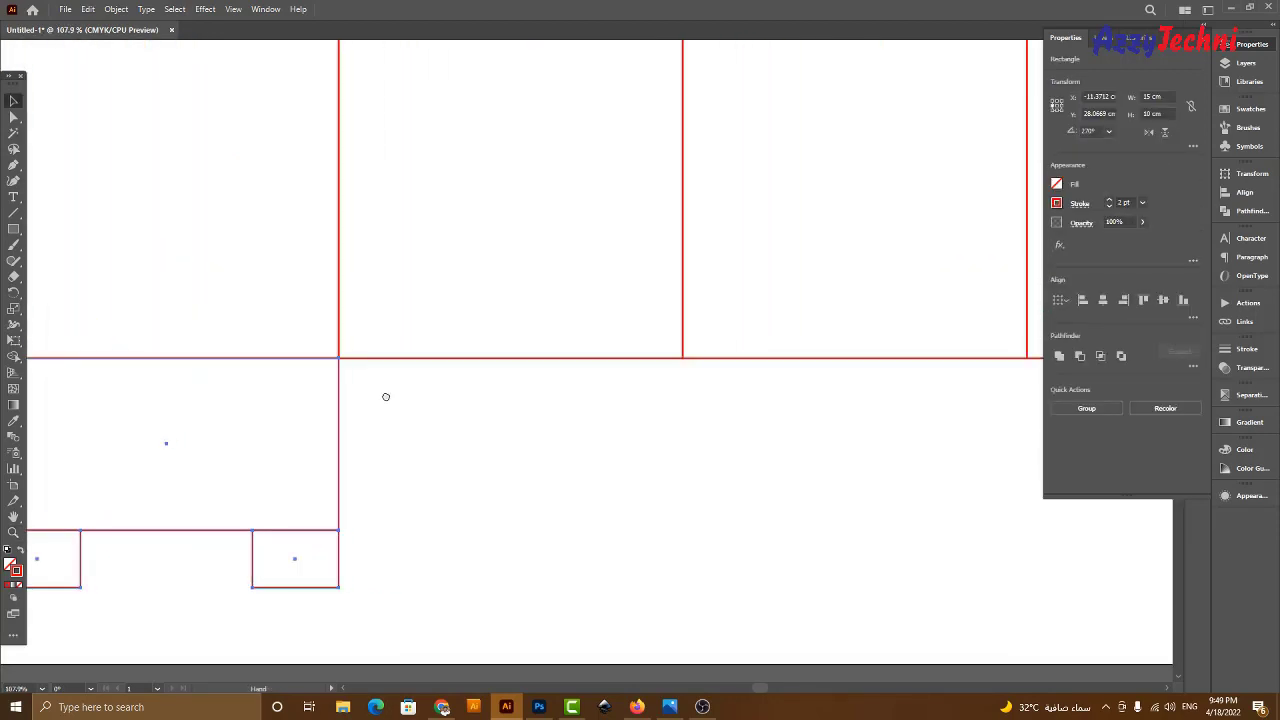
left_click_drag(366, 396, 840, 461)
left_click(897, 517)
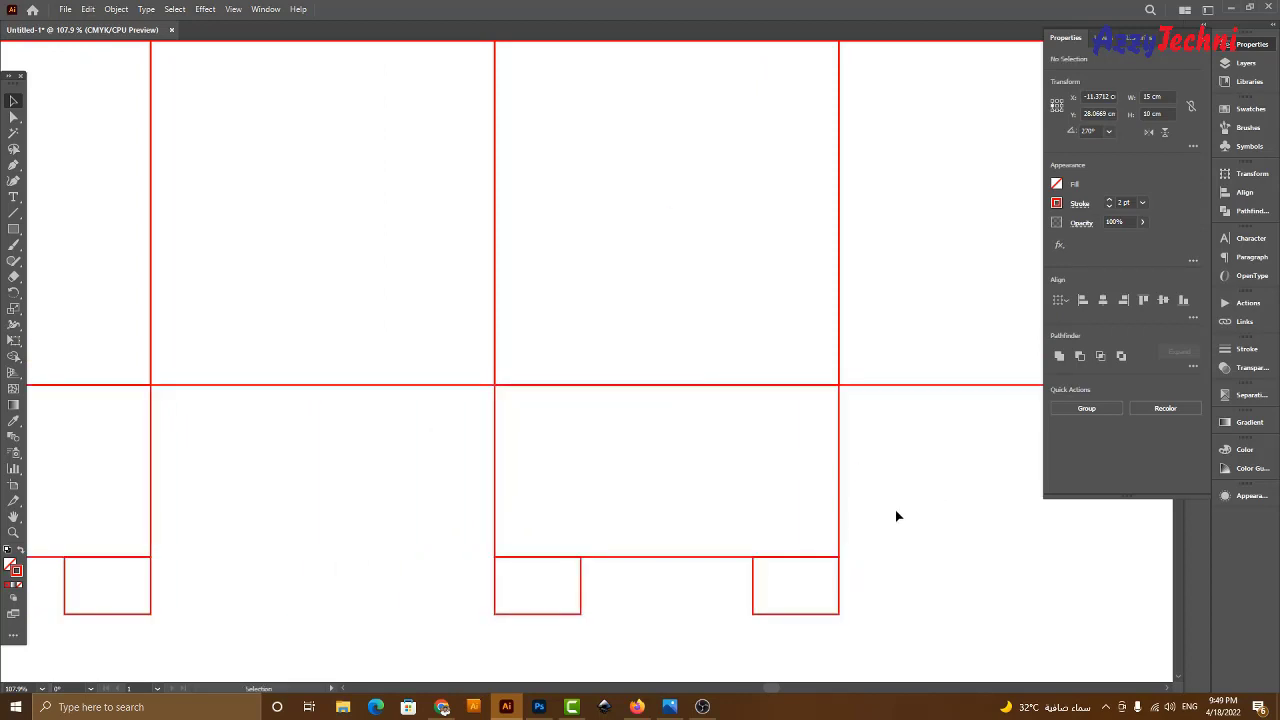
Copy the first flap below the second panel, then place another copy there shifted down by half the flap's height.
left_click_drag(340, 493, 637, 498)
left_click_drag(504, 494, 520, 463)
left_click(461, 410)
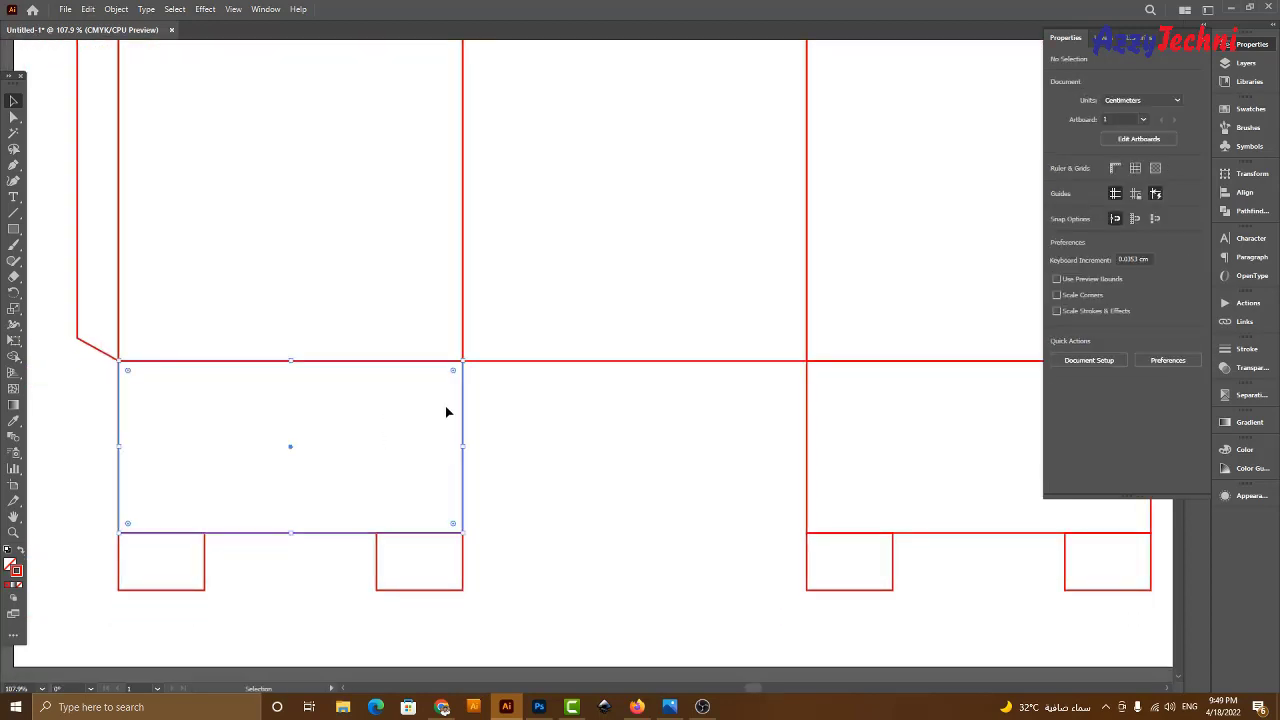
left_click_drag(463, 414, 810, 423)
left_click_drag(689, 511, 686, 485)
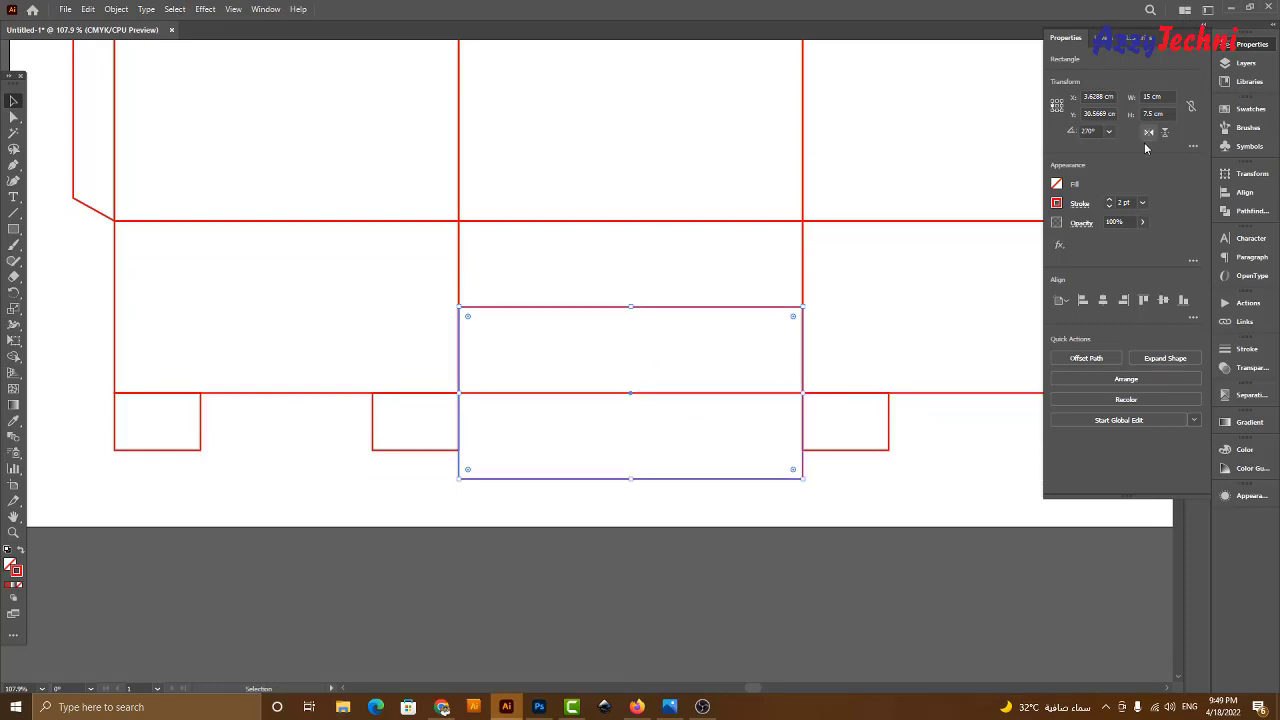
Halve the width of the lowered rectangle below the second panel to 7.5 cm, keeping its right edge in place.
left_click(1062, 107)
left_click(1167, 97)
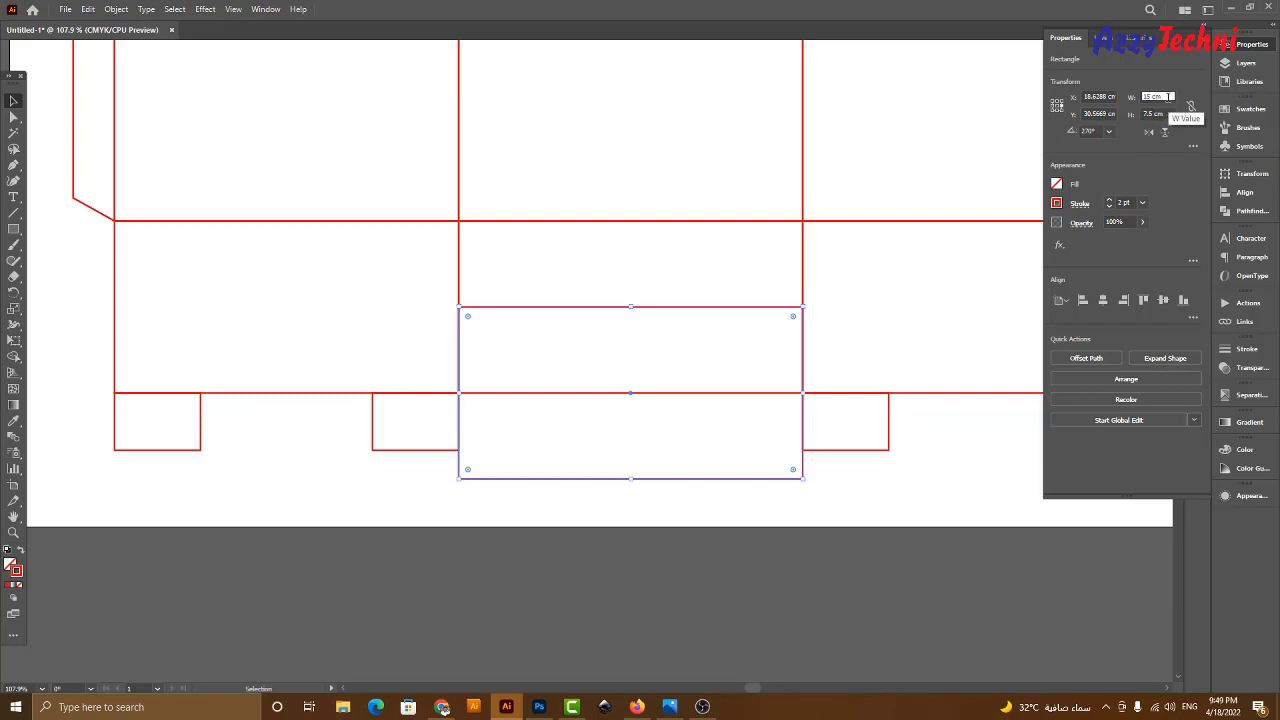
type("/2")
key("Return")
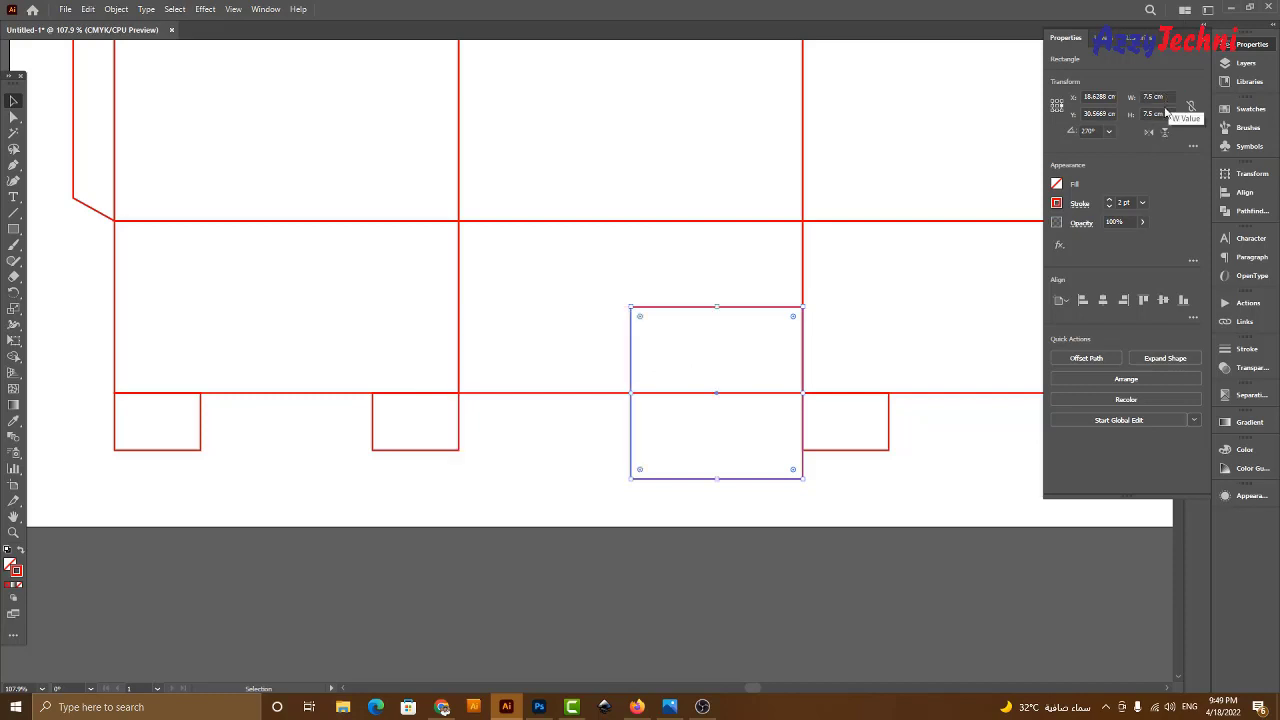
left_click(774, 568)
Duplicate the left tab below the third panel's flap and stretch the copy to 7.5 cm wide, filling the gap between the tabs.
key("ctrl+1")
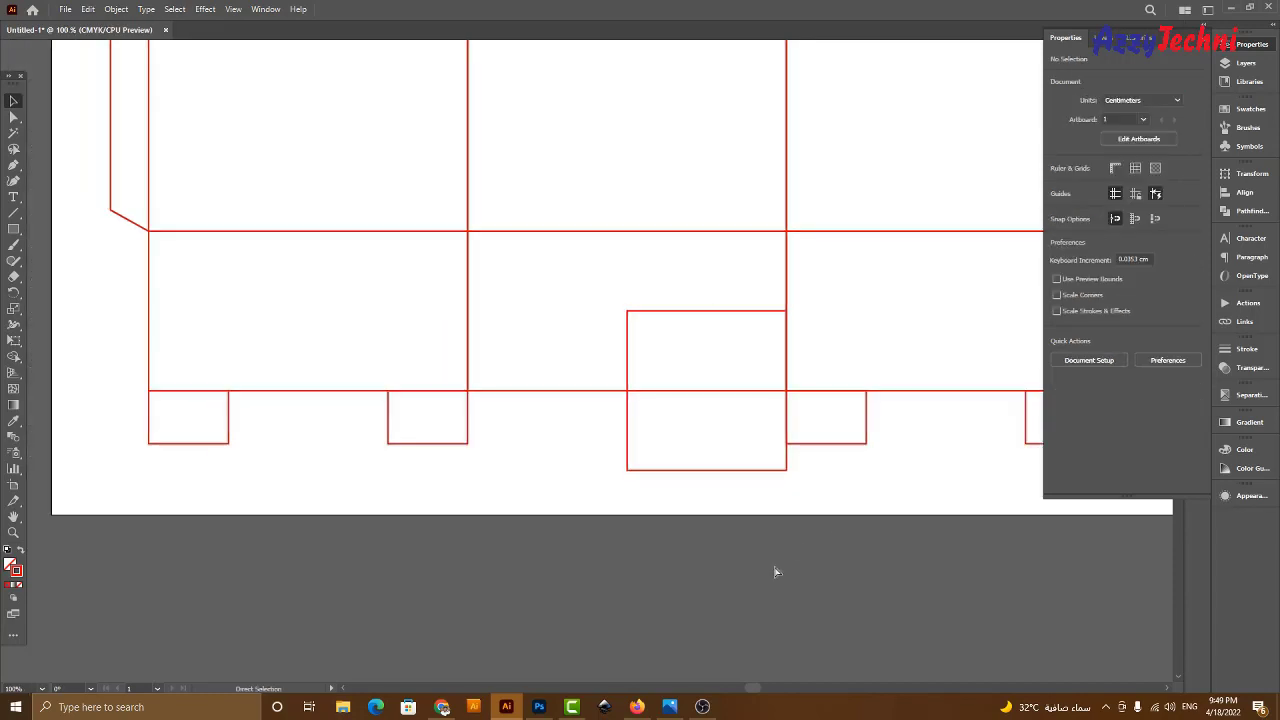
key("ctrl+minus")
left_click_drag(417, 394, 442, 444)
left_click_drag(269, 223, 1036, 645)
left_click_drag(901, 326, 908, 377)
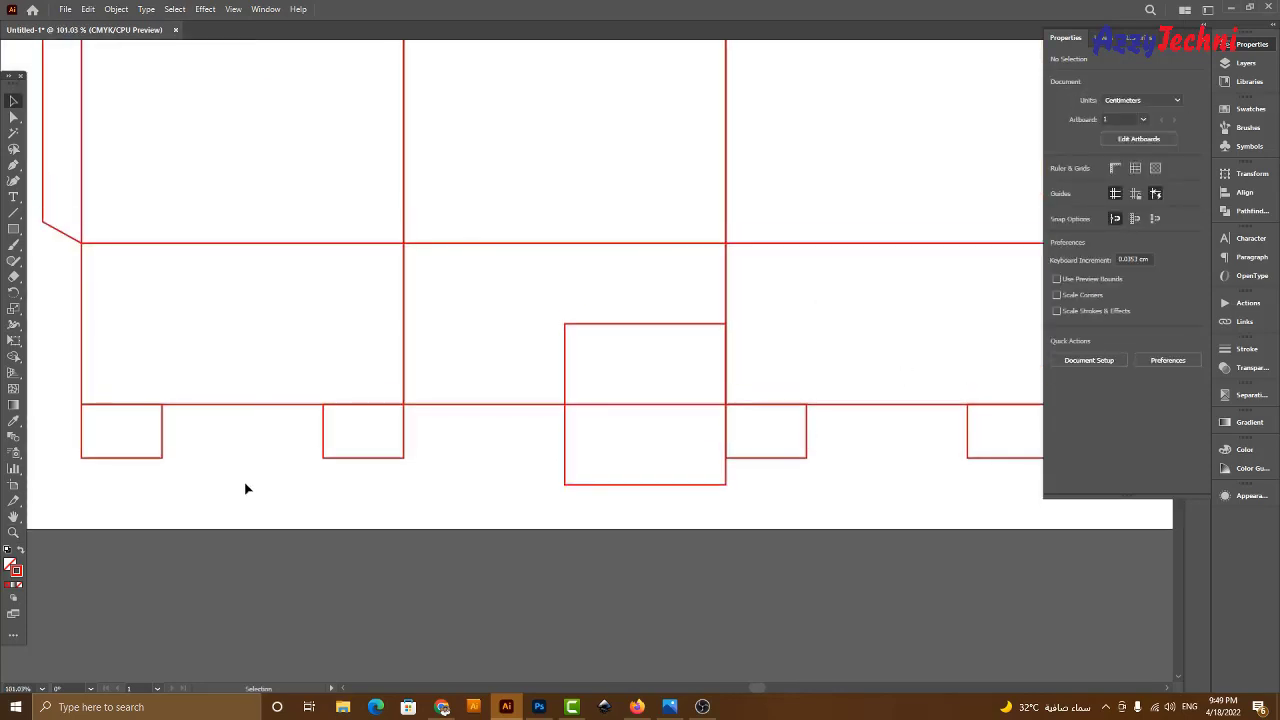
left_click_drag(326, 454, 335, 479)
left_click_drag(855, 442, 696, 449)
left_click_drag(457, 289, 1024, 590)
left_click_drag(229, 451, 392, 450)
left_click_drag(461, 396, 628, 402)
left_click(517, 463)
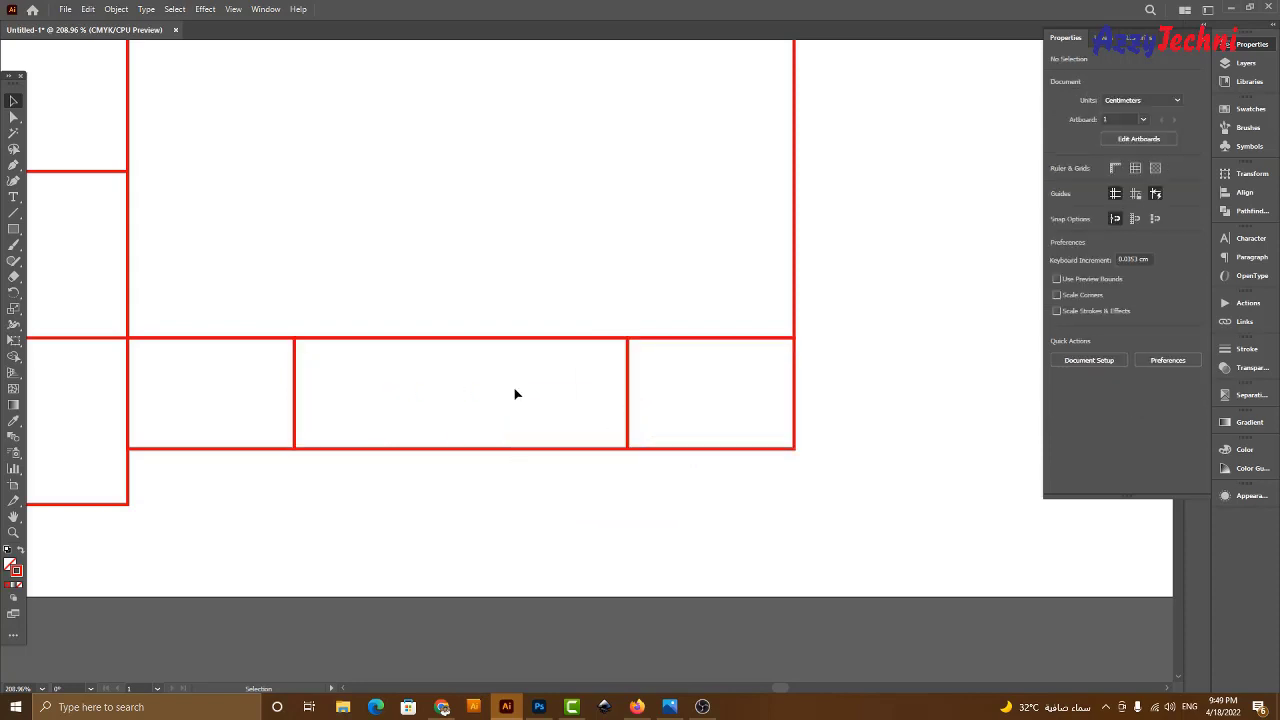
Reduce the middle tab's width to 7.4 cm, keeping it centred between the two outer tabs.
left_click_drag(514, 391, 551, 507)
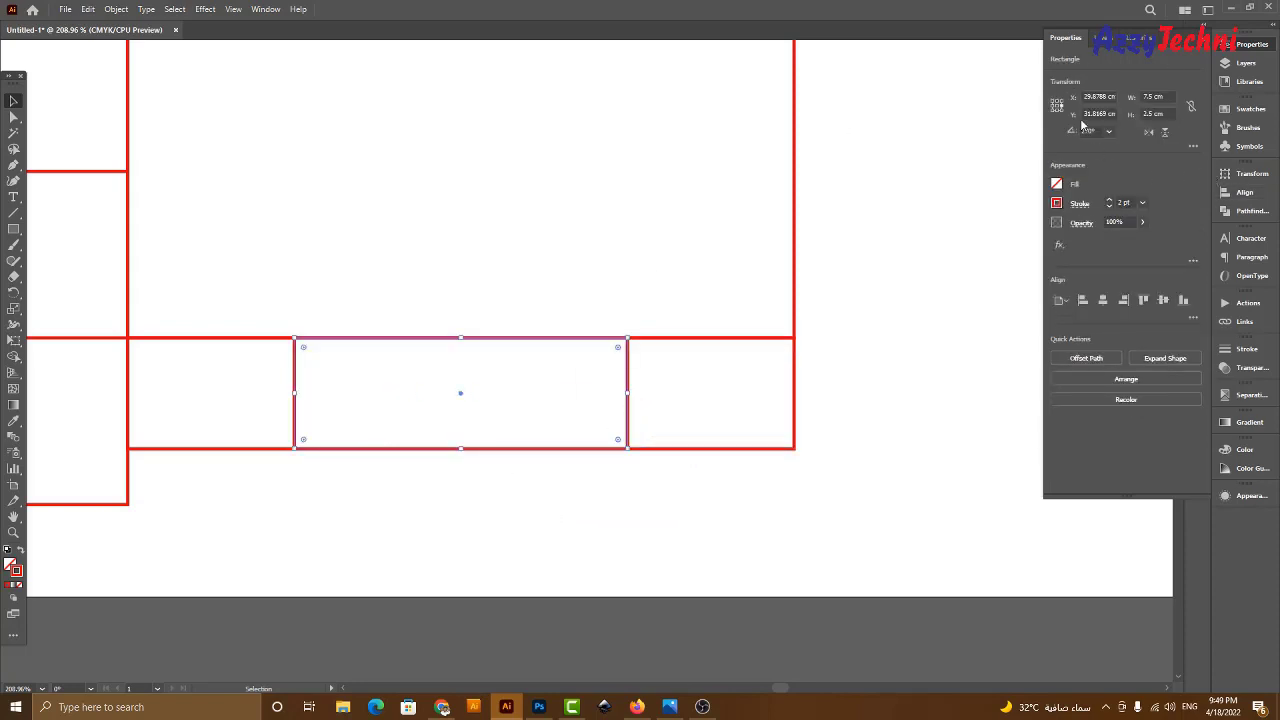
left_click(1167, 95)
key("Return")
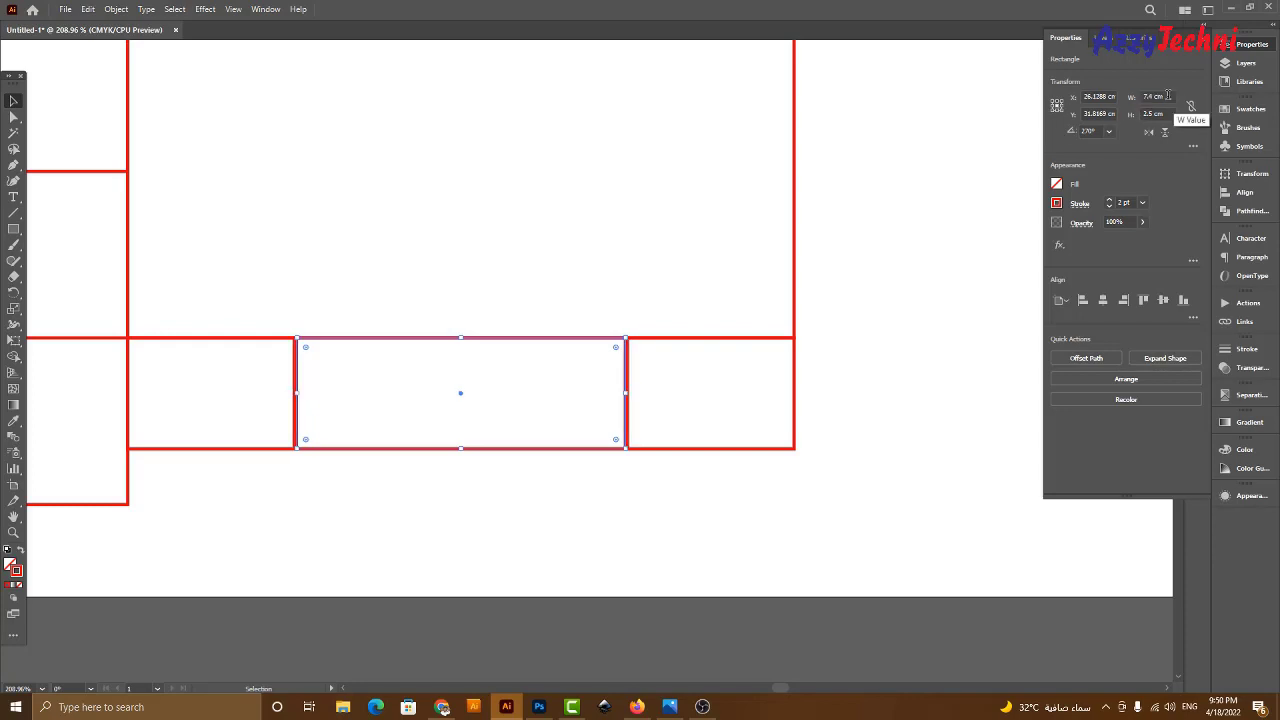
left_click(800, 510)
Delete the two outer tabs below the third panel's flap, leaving only the middle one.
left_click_drag(477, 432, 550, 454)
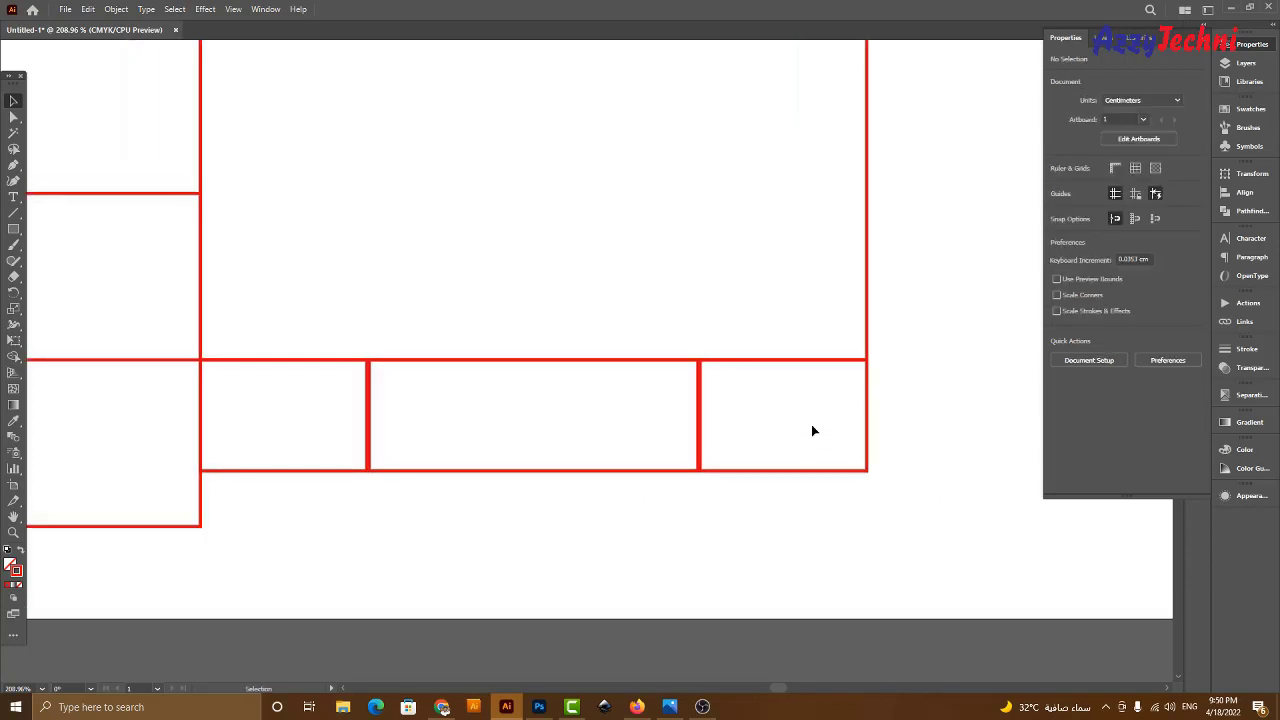
left_click_drag(886, 492, 887, 493)
key("Delete")
left_click_drag(314, 408, 343, 520)
key("Delete")
key("ctrl+minus")
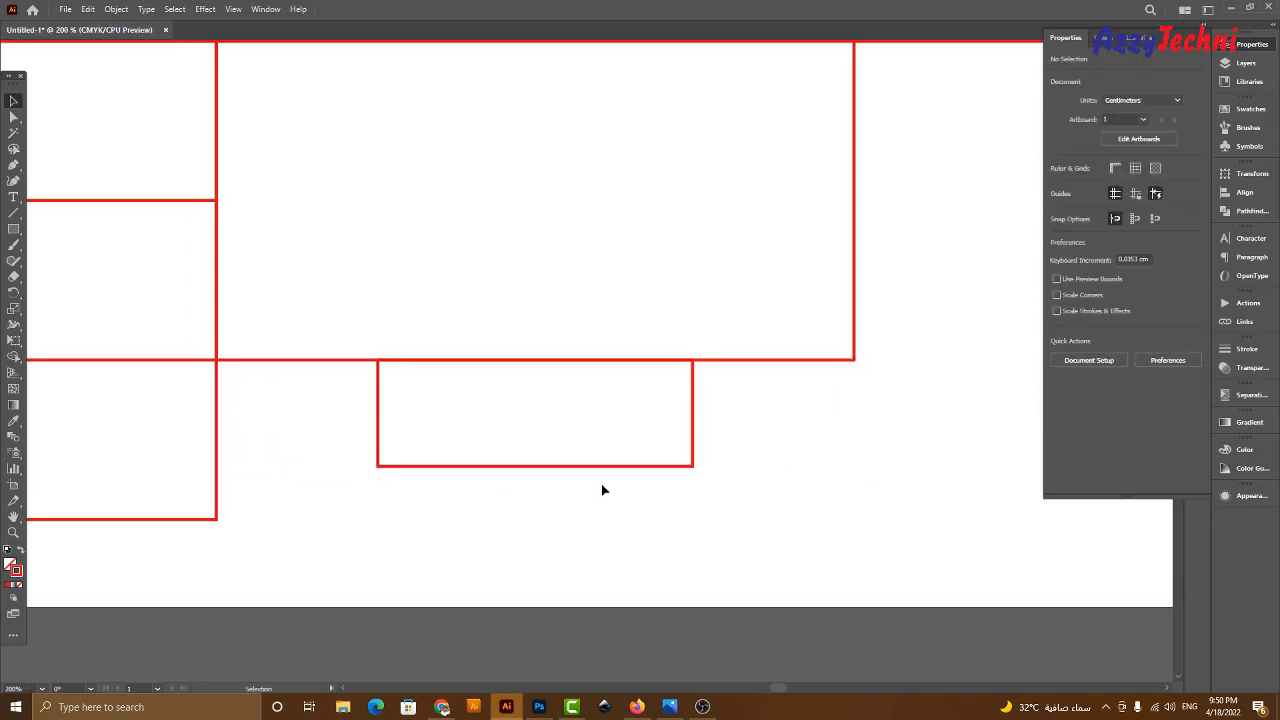
Extend the middle tab's upper edge slightly into the third panel's flap and unite the two shapes with Pathfinder.
left_click_drag(648, 360, 737, 409)
key("ctrl+z")
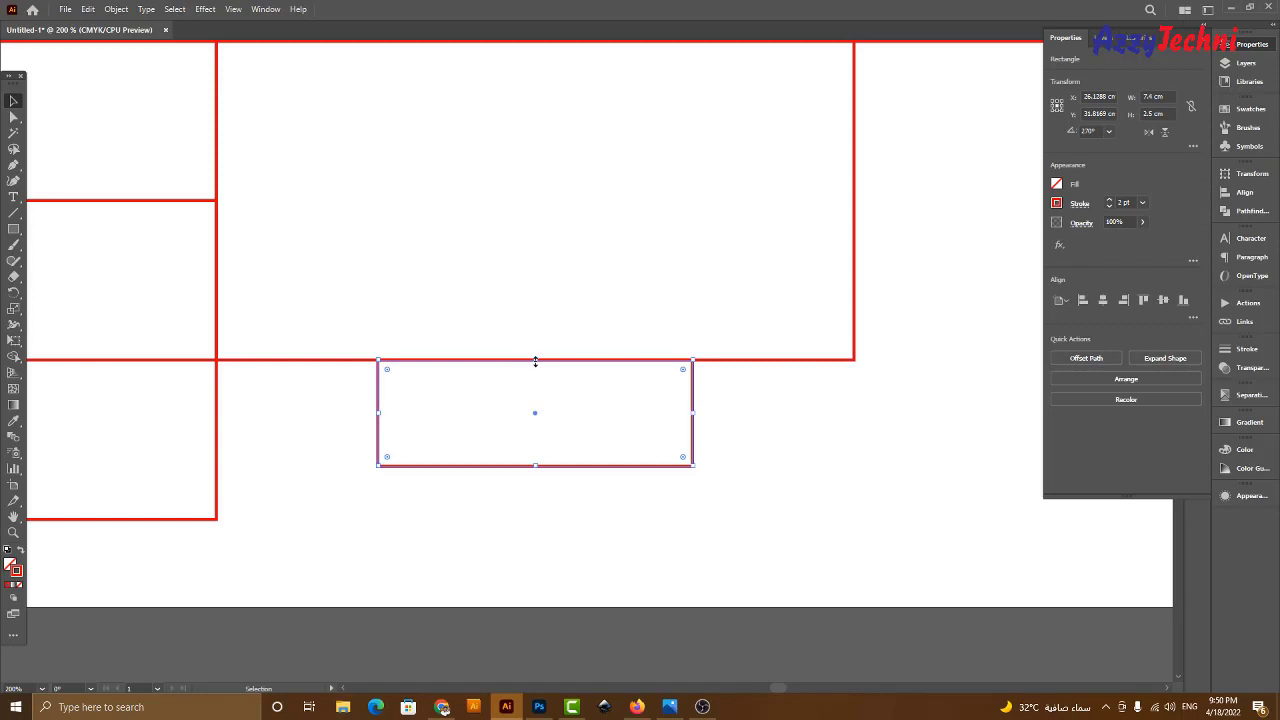
left_click_drag(535, 361, 535, 349)
left_click_drag(883, 482, 570, 264)
left_click_drag(952, 508, 570, 204)
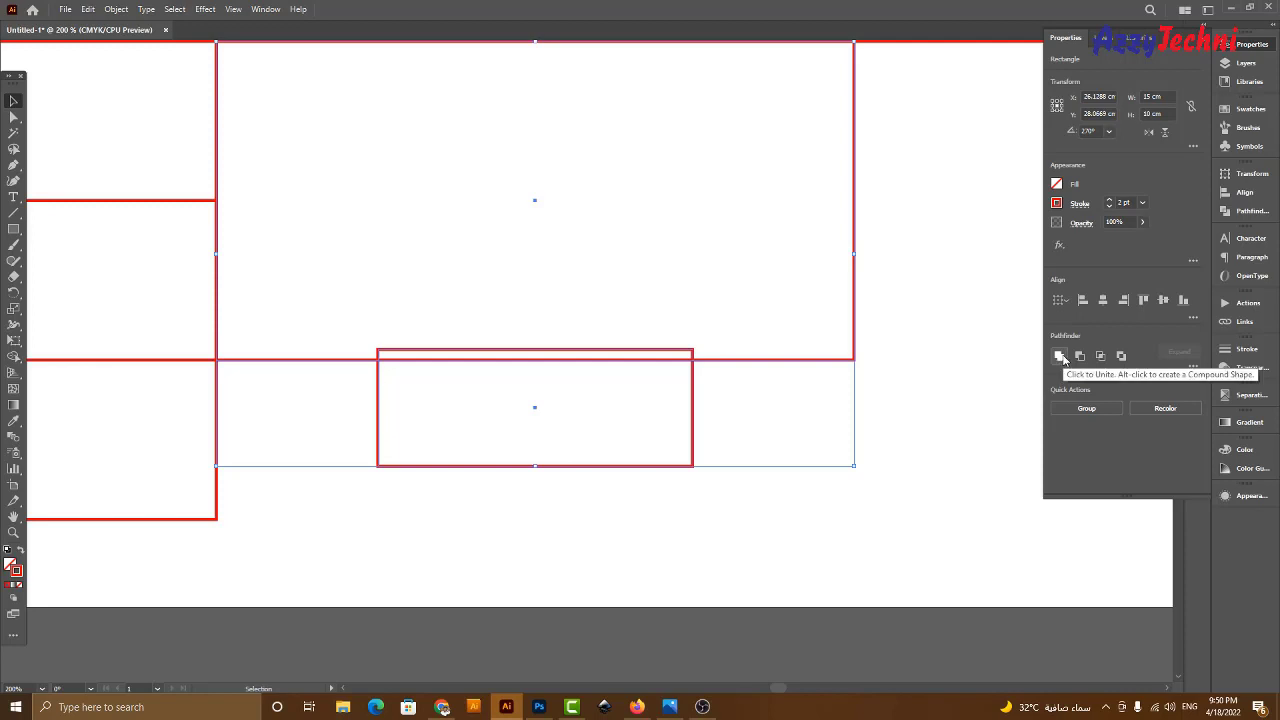
left_click(1061, 356)
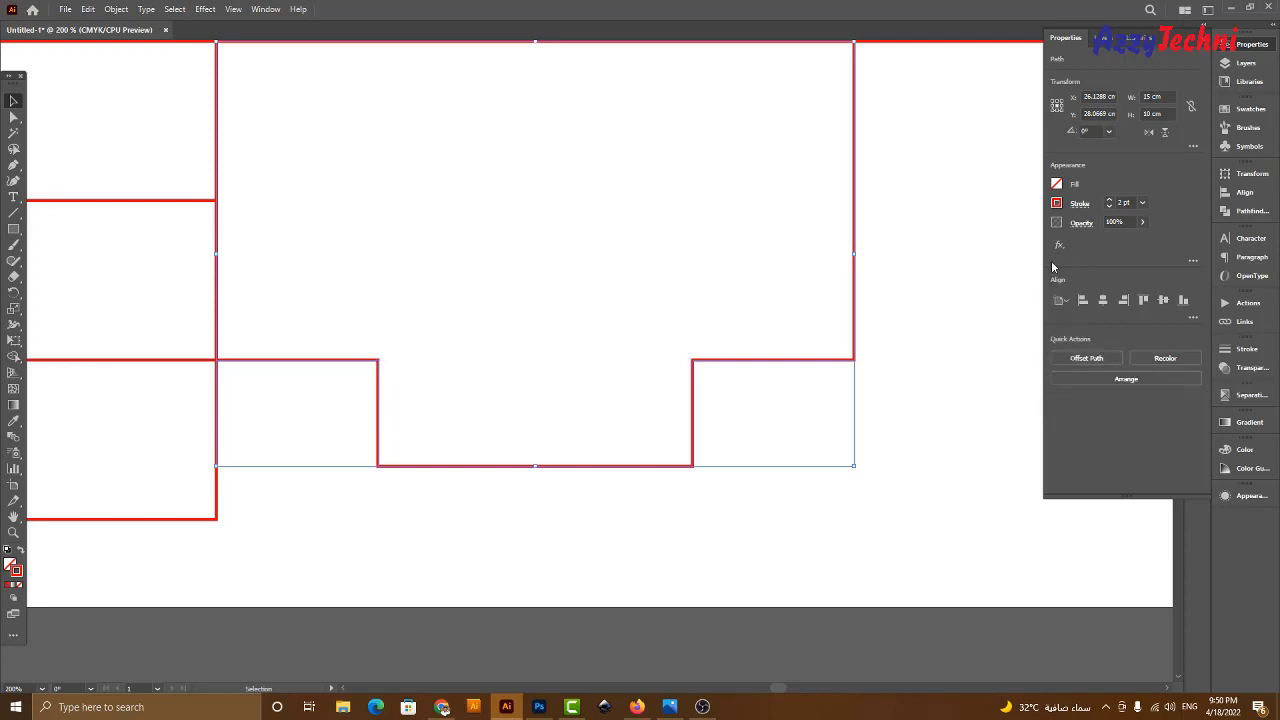
Delete the two outer lower anchor points of the united flap so its sides taper straight to the tab.
left_click_drag(937, 304, 871, 452)
key("ctrl+minus")
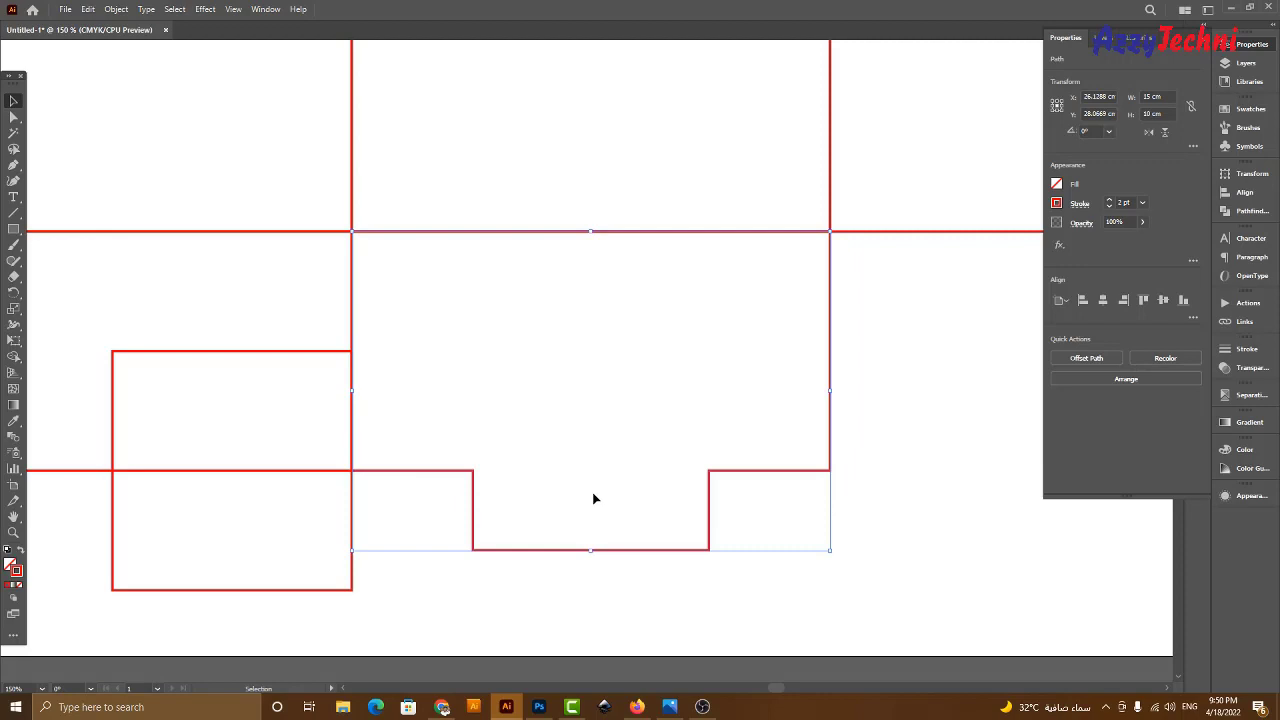
key("minus")
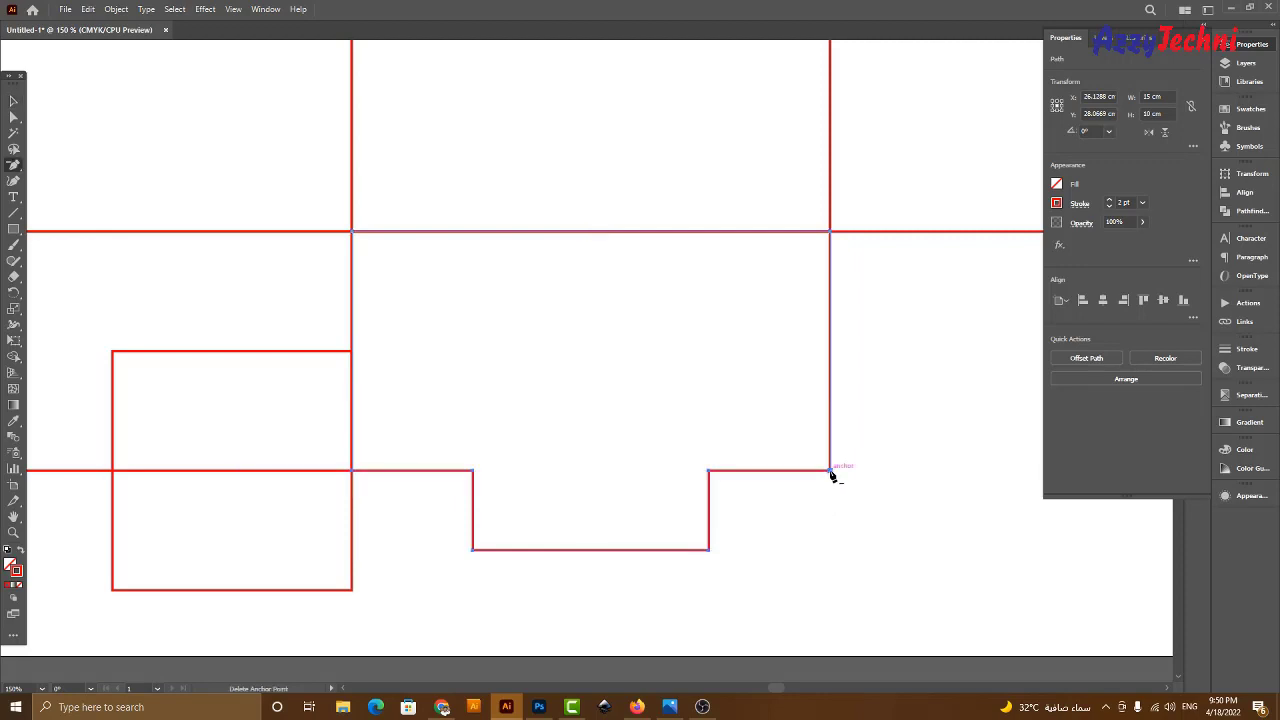
left_click(830, 471)
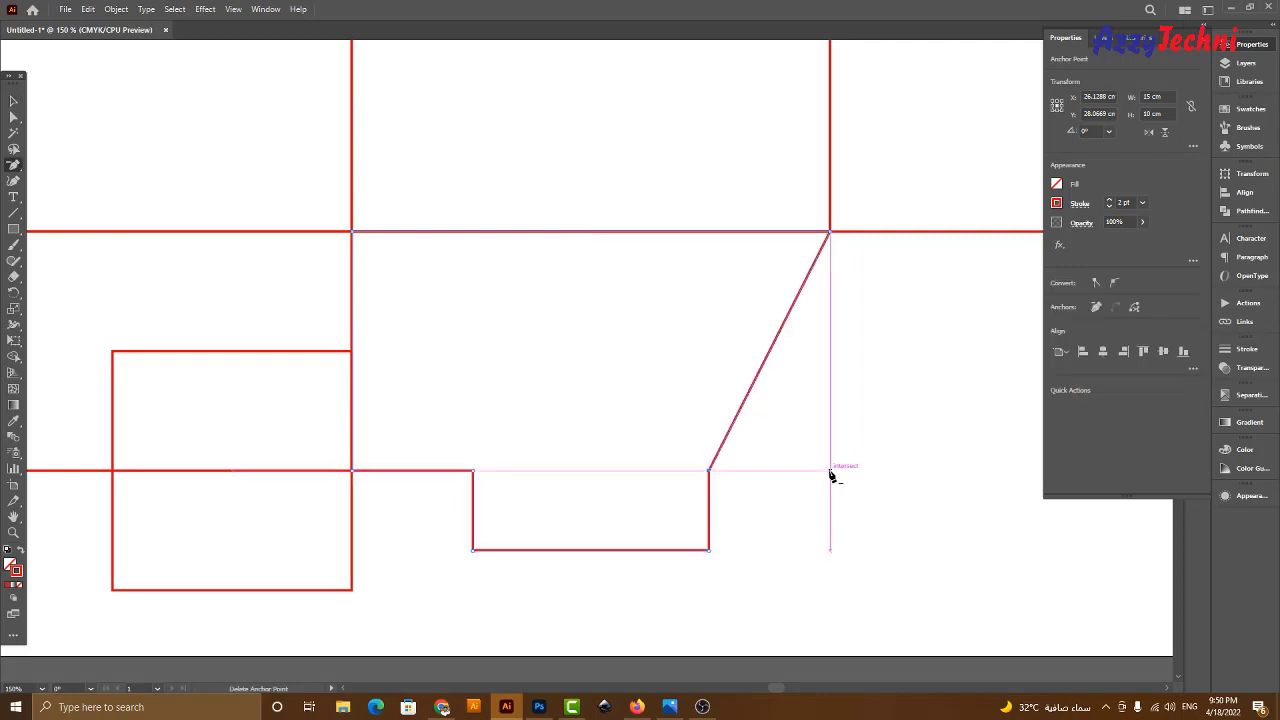
left_click(352, 471)
key("v")
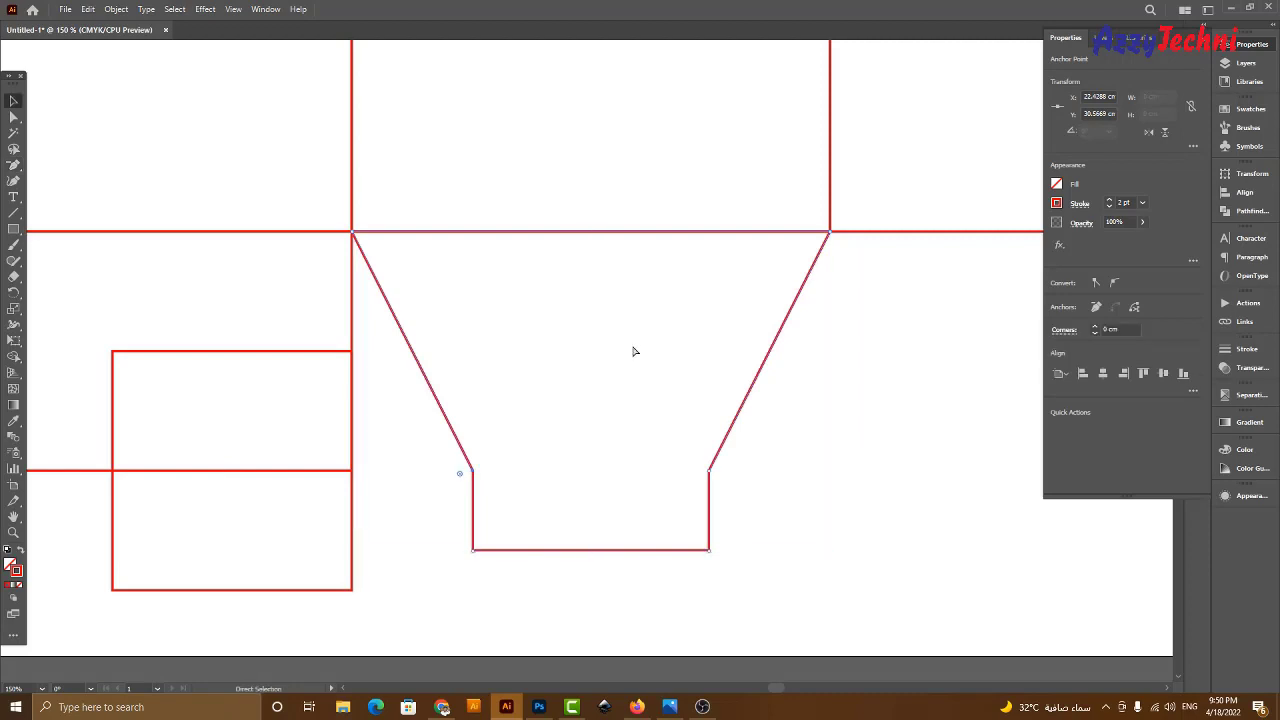
Unite the first panel's bottom flap with its two outer corner tabs into one notched shape using Pathfinder.
key("ctrl+minus")
key("ctrl+minus")
left_click_drag(459, 296, 663, 374)
key("z")
left_click_drag(282, 326, 708, 566)
key("v")
left_click_drag(209, 257, 591, 469)
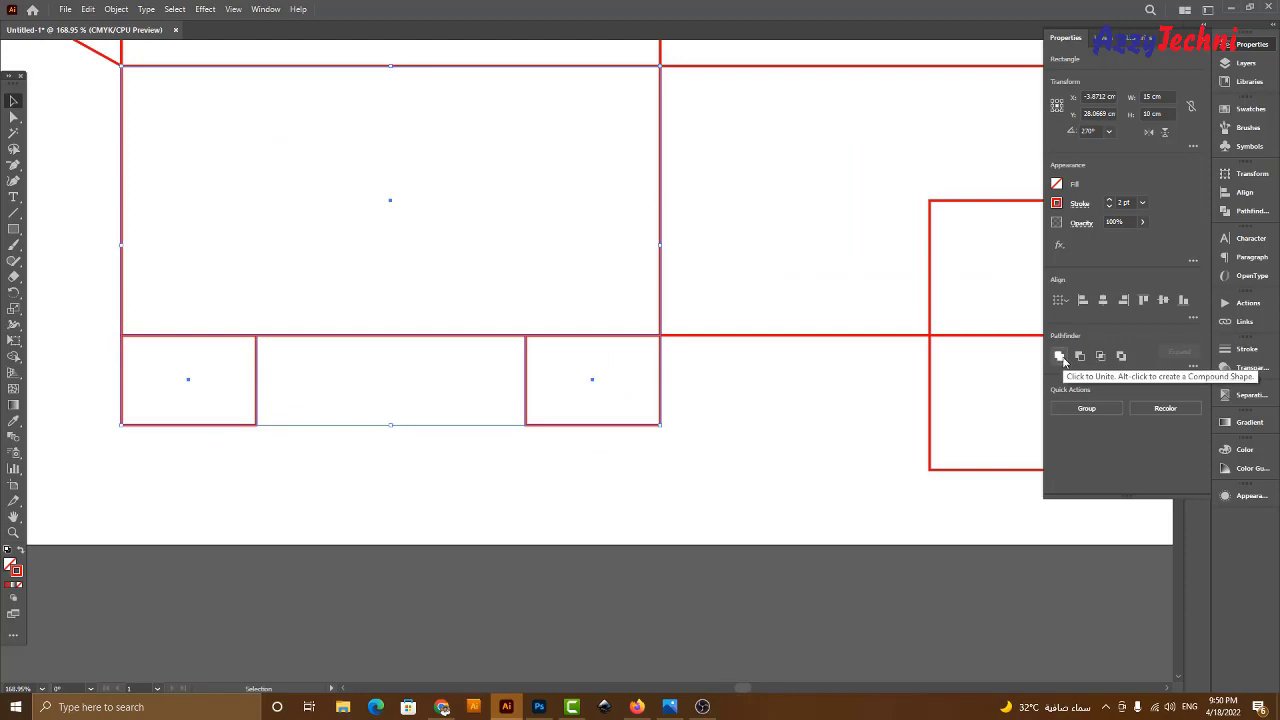
left_click(1063, 361)
left_click(831, 403)
Unite the second panel's bottom flap with the overlapping square on its lower half using Pathfinder.
left_click_drag(831, 403, 648, 548)
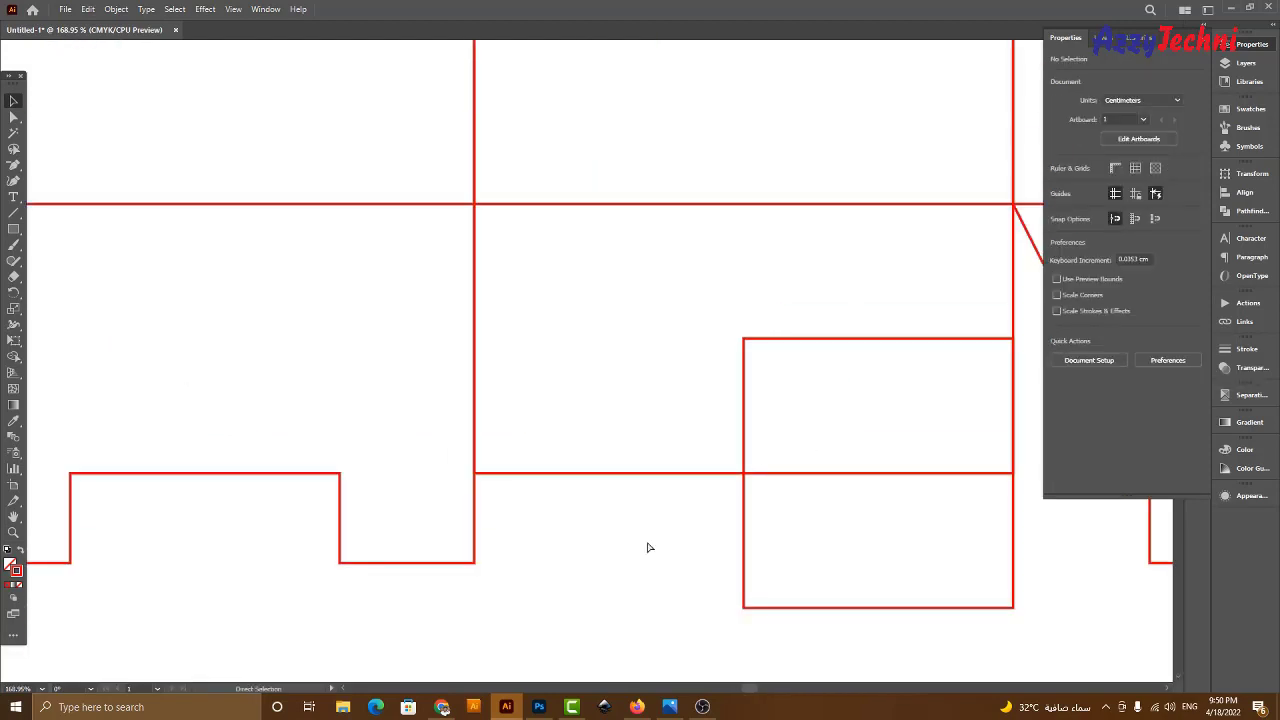
key("ctrl+minus")
left_click_drag(694, 473, 522, 418)
left_click_drag(717, 573, 488, 307)
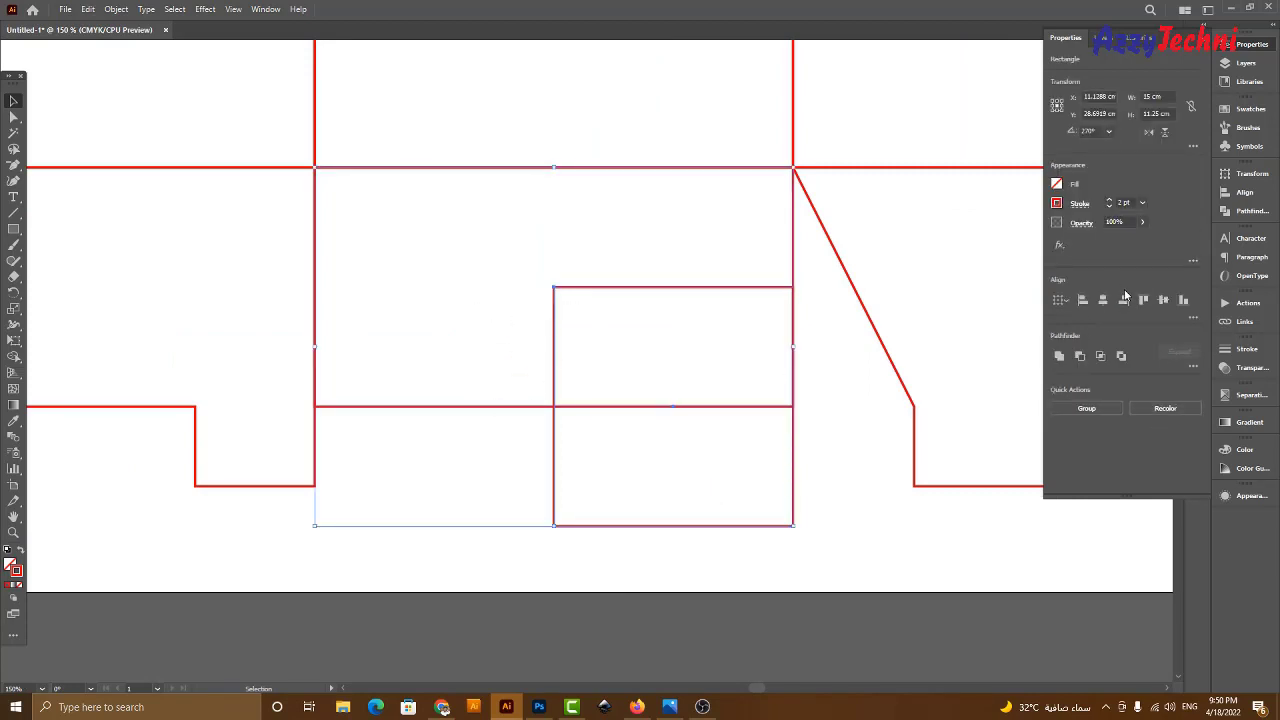
left_click(1059, 356)
Delete the outer lower-left anchor point of the second panel's united flap so that side slants straight to the tab.
left_click_drag(484, 379, 556, 403)
left_click_drag(415, 377, 488, 509)
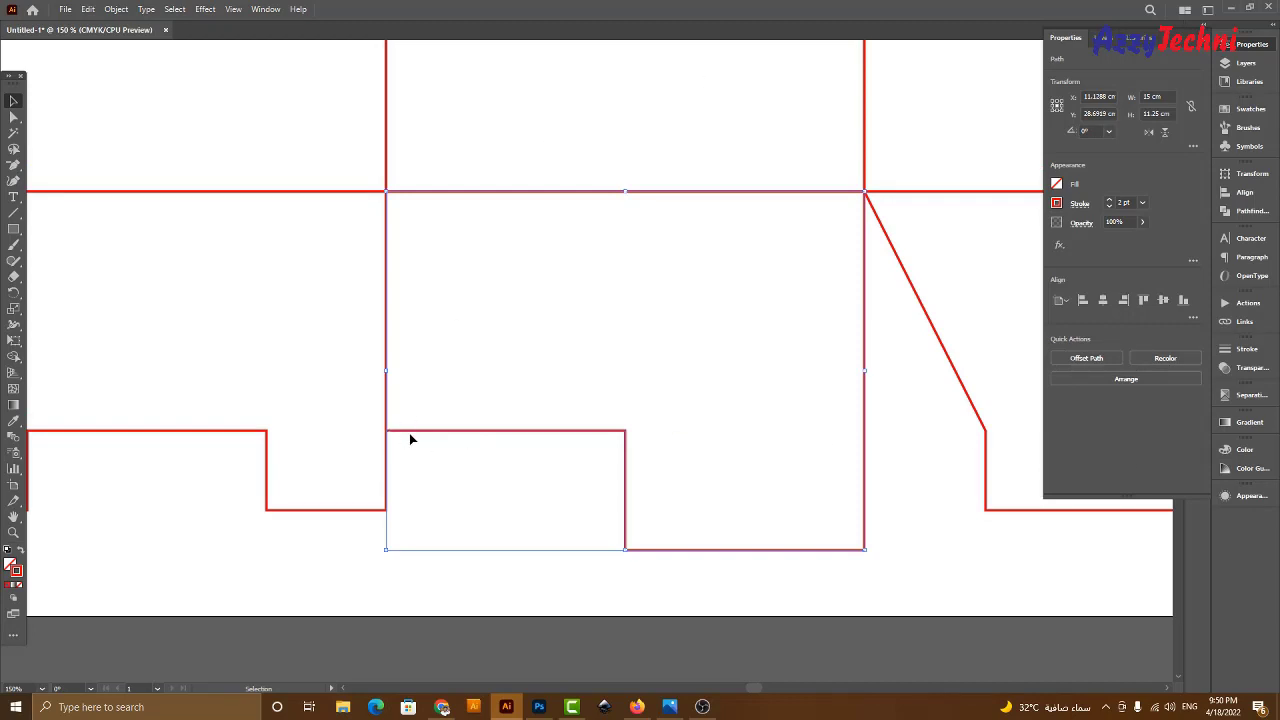
key("minus")
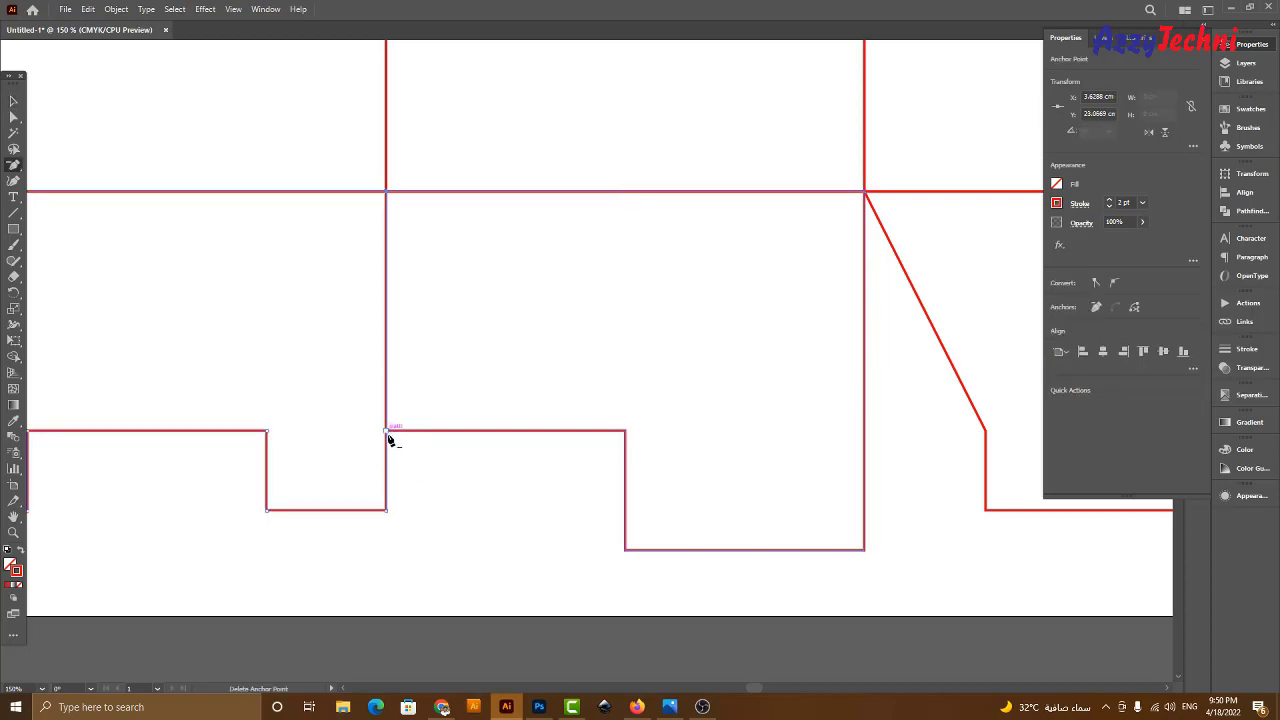
left_click(387, 431)
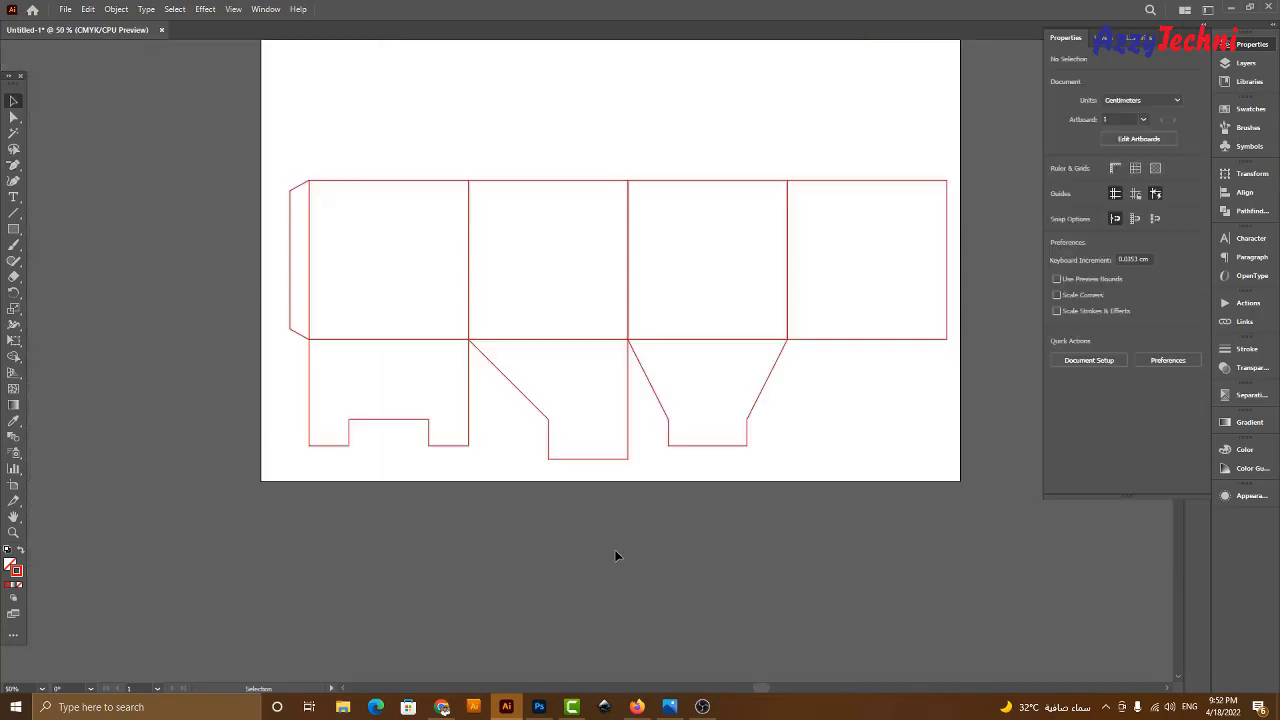
Copy the first panel's notched flap and the third panel's tapered flap onto the empty area below the artboard.
key("z")
left_click_drag(213, 129, 980, 612)
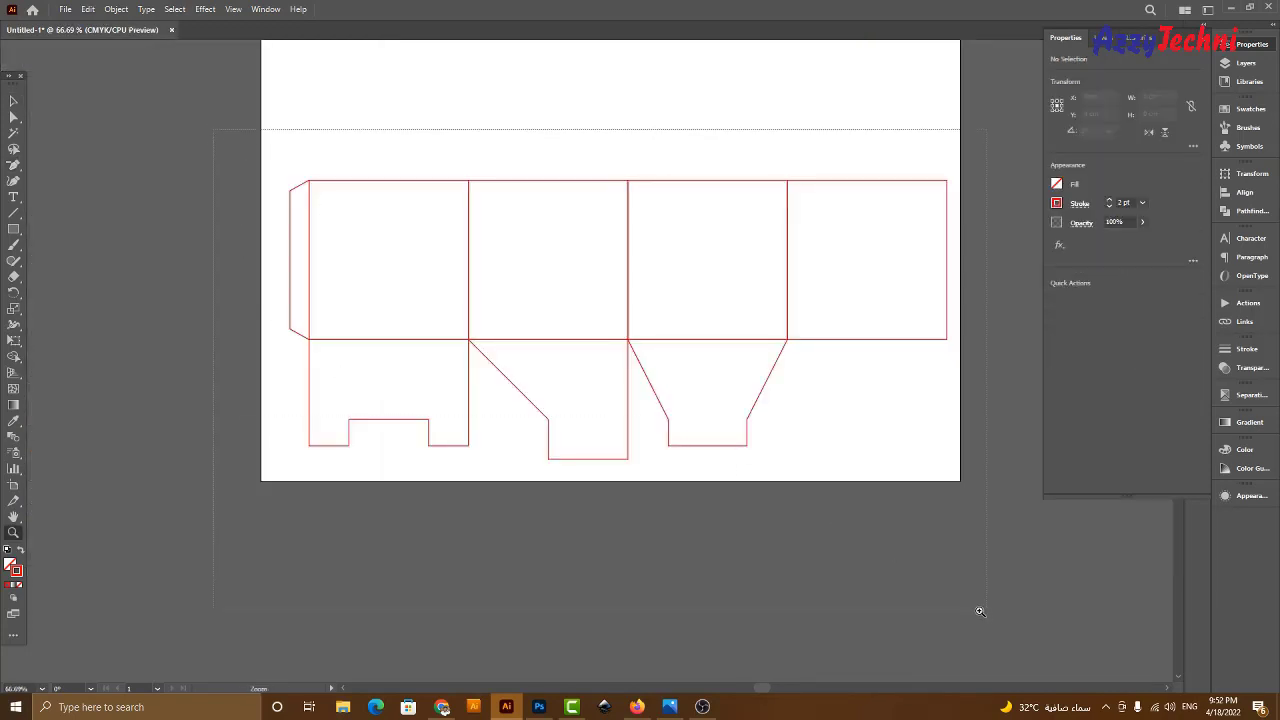
key("v")
left_click_drag(826, 287, 749, 362)
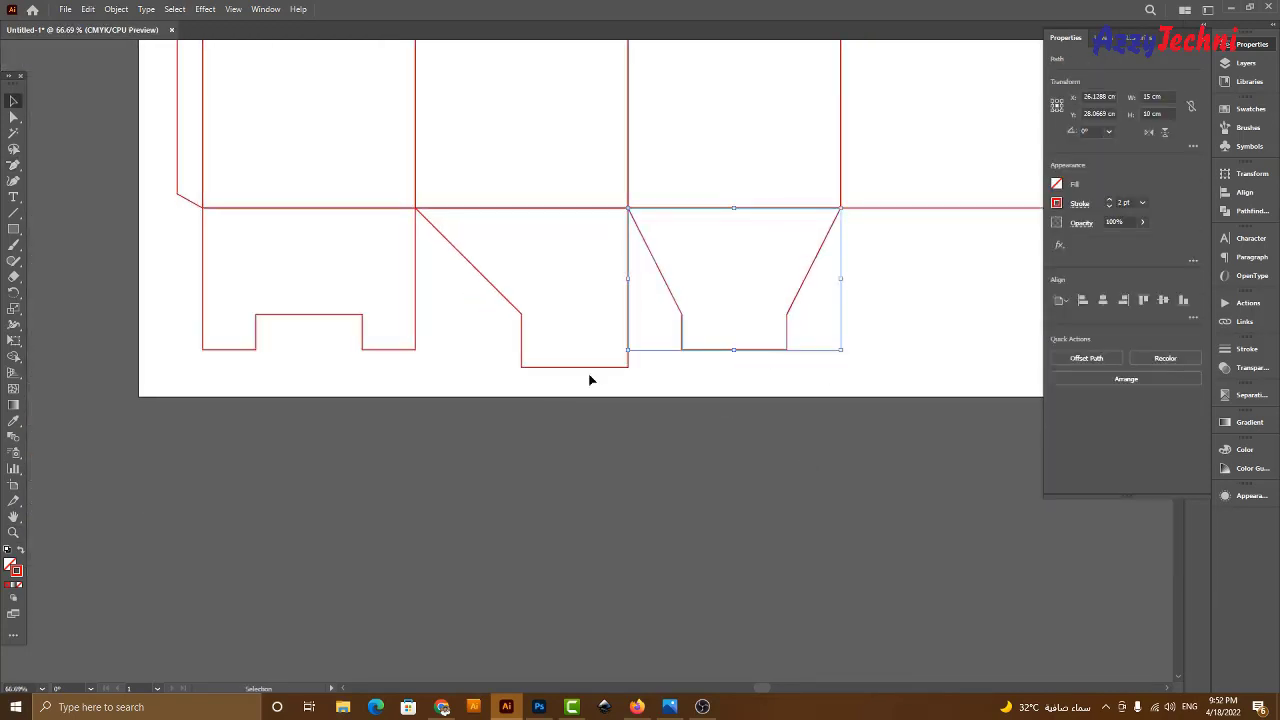
left_click_drag(427, 360, 312, 297)
left_click_drag(368, 383, 418, 337)
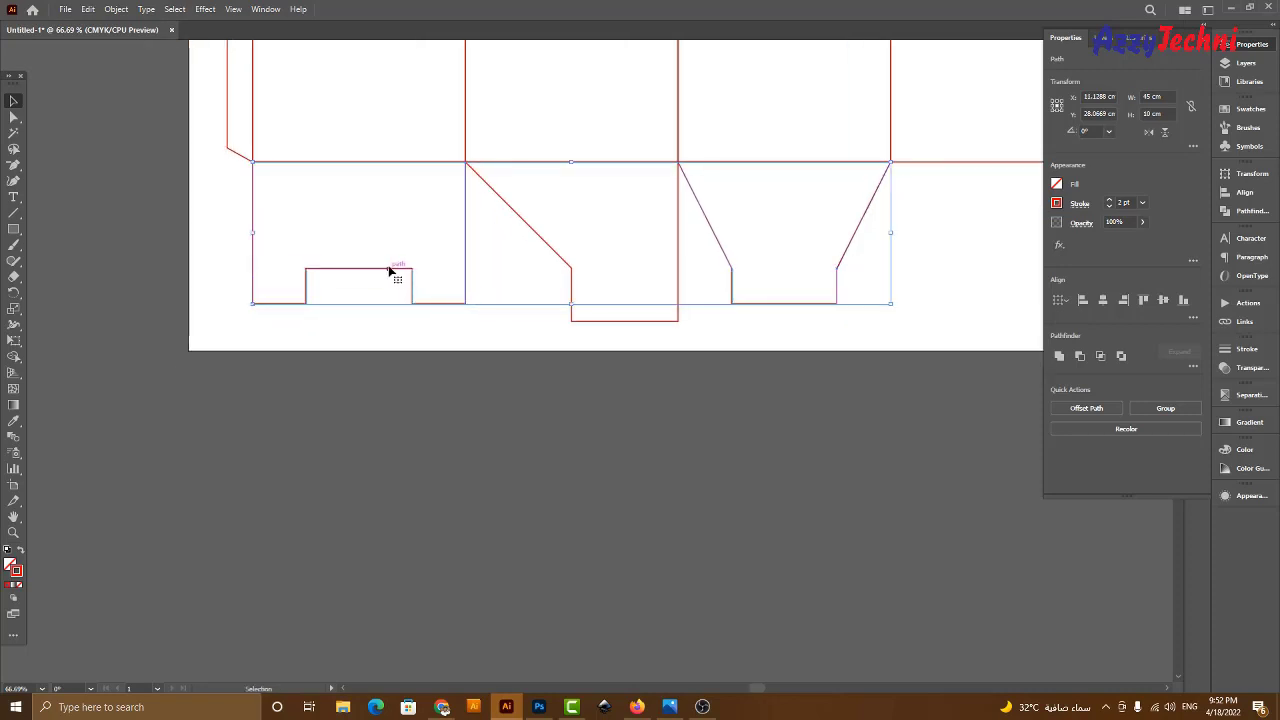
left_click_drag(390, 271, 469, 553)
left_click(689, 494)
left_click_drag(578, 478, 531, 468)
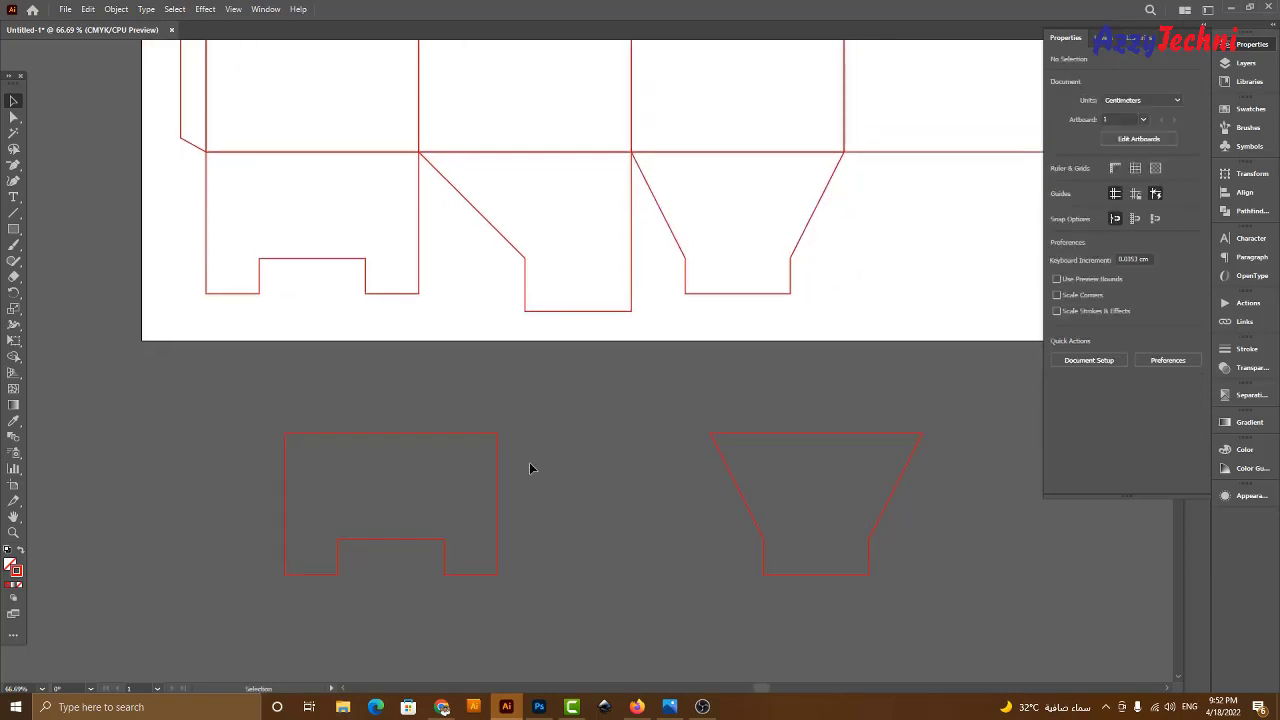
Rotate the two flap copies 180° and centre the tapered copy horizontally on the notched one.
left_click_drag(427, 402, 529, 470)
left_click_drag(505, 427, 337, 574)
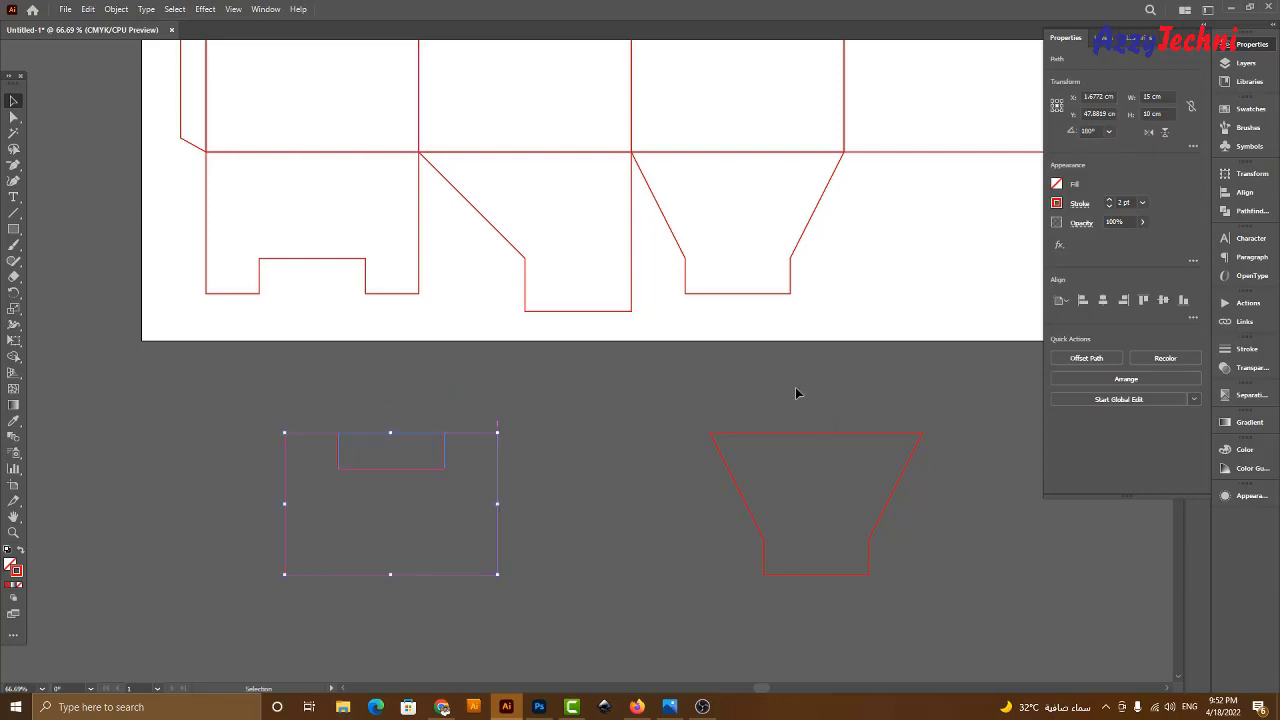
left_click_drag(797, 394, 657, 576)
left_click_drag(895, 612, 330, 433)
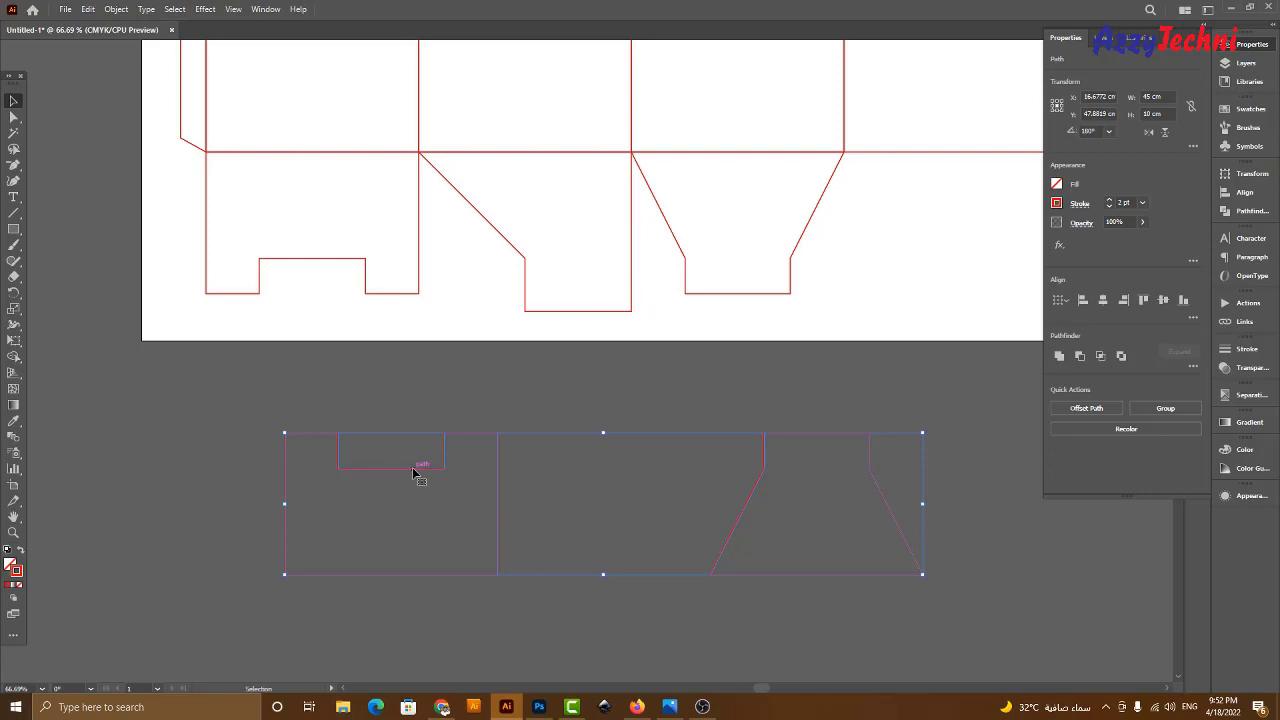
left_click(415, 470)
left_click(1104, 303)
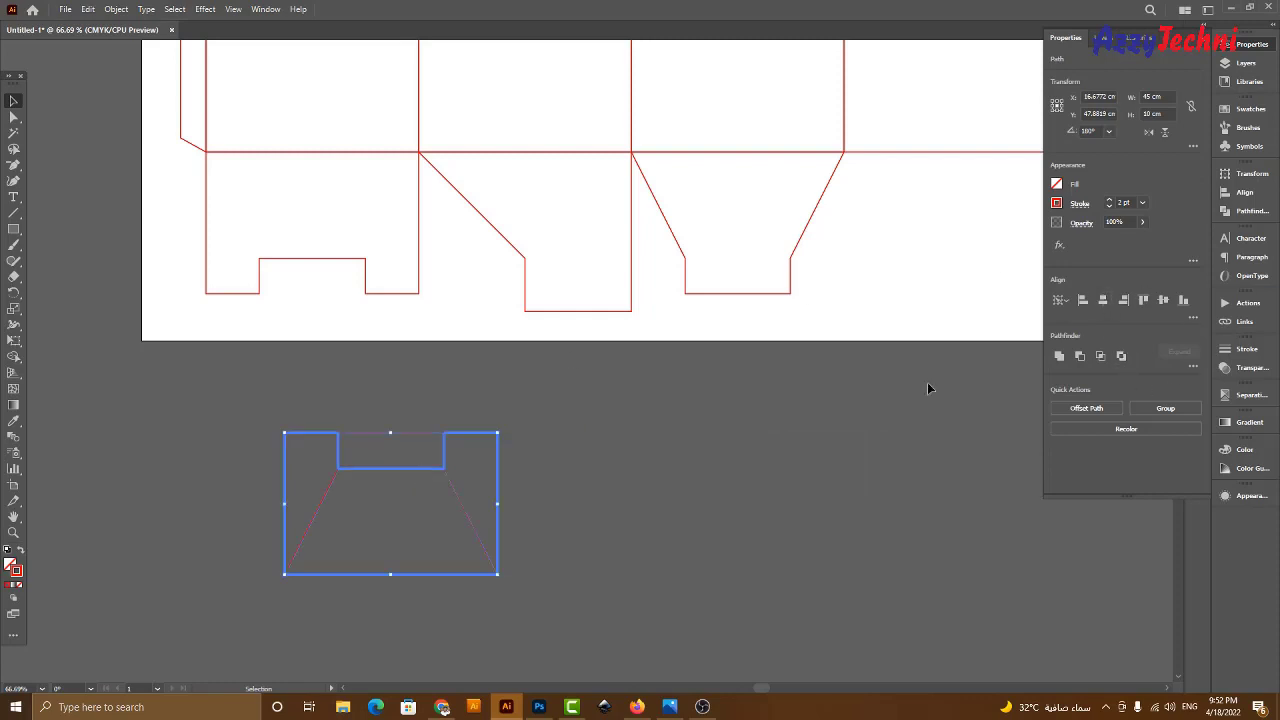
left_click(653, 467)
Examine how the tapered flap's tab fits into the notch of the other flap.
left_click_drag(249, 417, 651, 648)
key("ctrl+space")
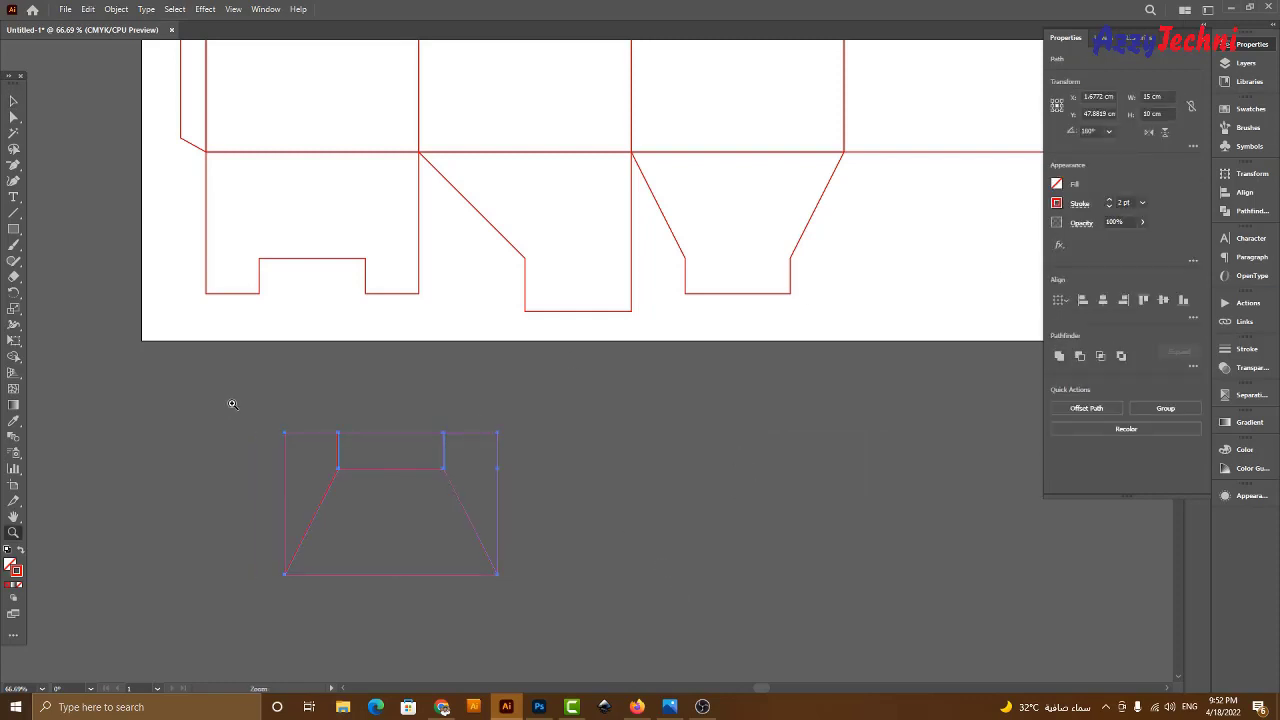
left_click_drag(231, 403, 608, 598)
left_click(906, 464)
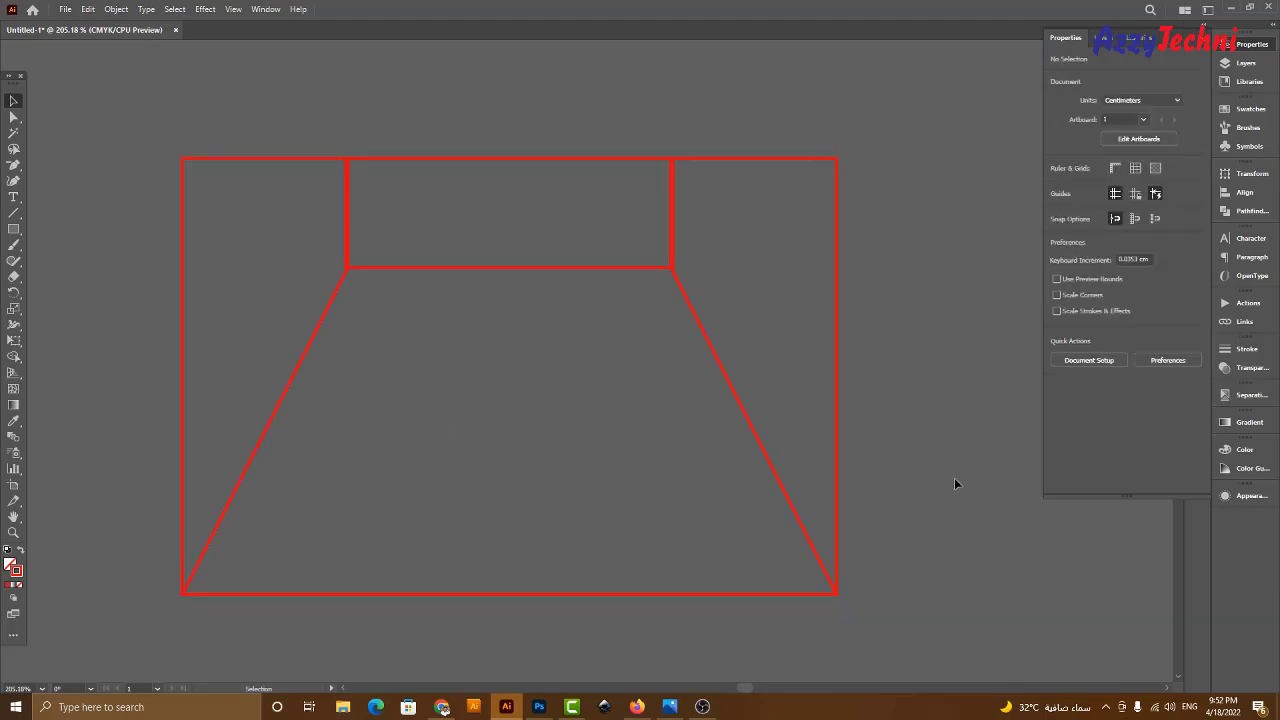
key("ctrl+minus")
key("ctrl+minus")
key("ctrl+minus")
key("ctrl+minus")
key("ctrl+minus")
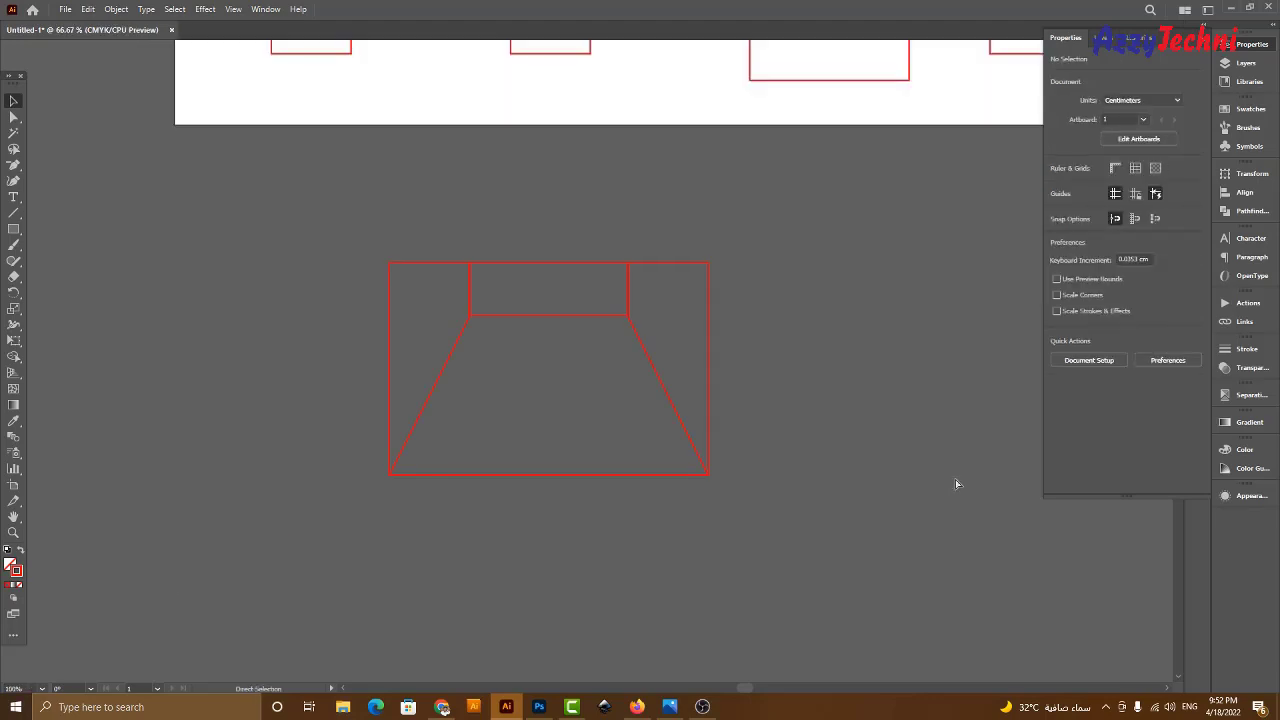
Move the two overlapping flap copies sideways to lie beneath the third panel, outside the artboard.
key("space")
left_click_drag(714, 385, 734, 544)
left_click_drag(819, 475, 566, 617)
left_click_drag(629, 574, 886, 573)
left_click(655, 466)
Copy the second panel's flap below the artboard, flip it horizontally and rotate it 90° counterclockwise.
key("space")
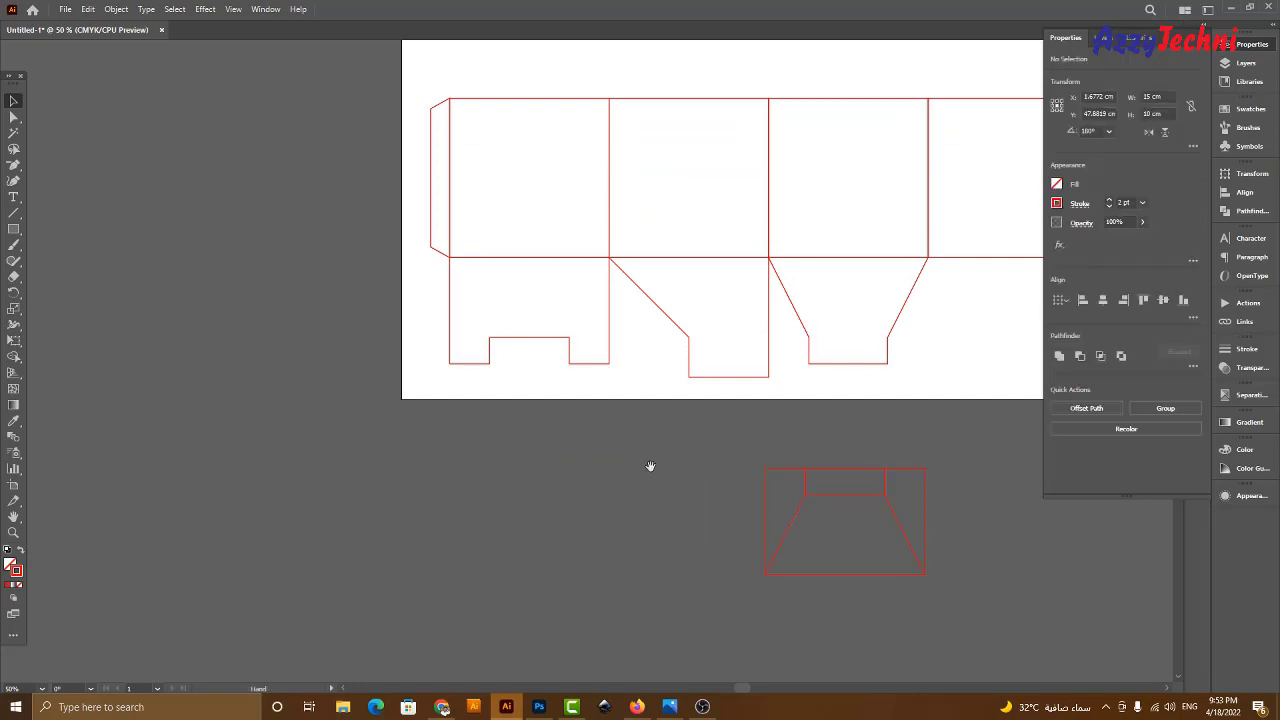
left_click_drag(651, 466, 461, 482)
left_click_drag(530, 401, 459, 637)
left_click(1149, 134)
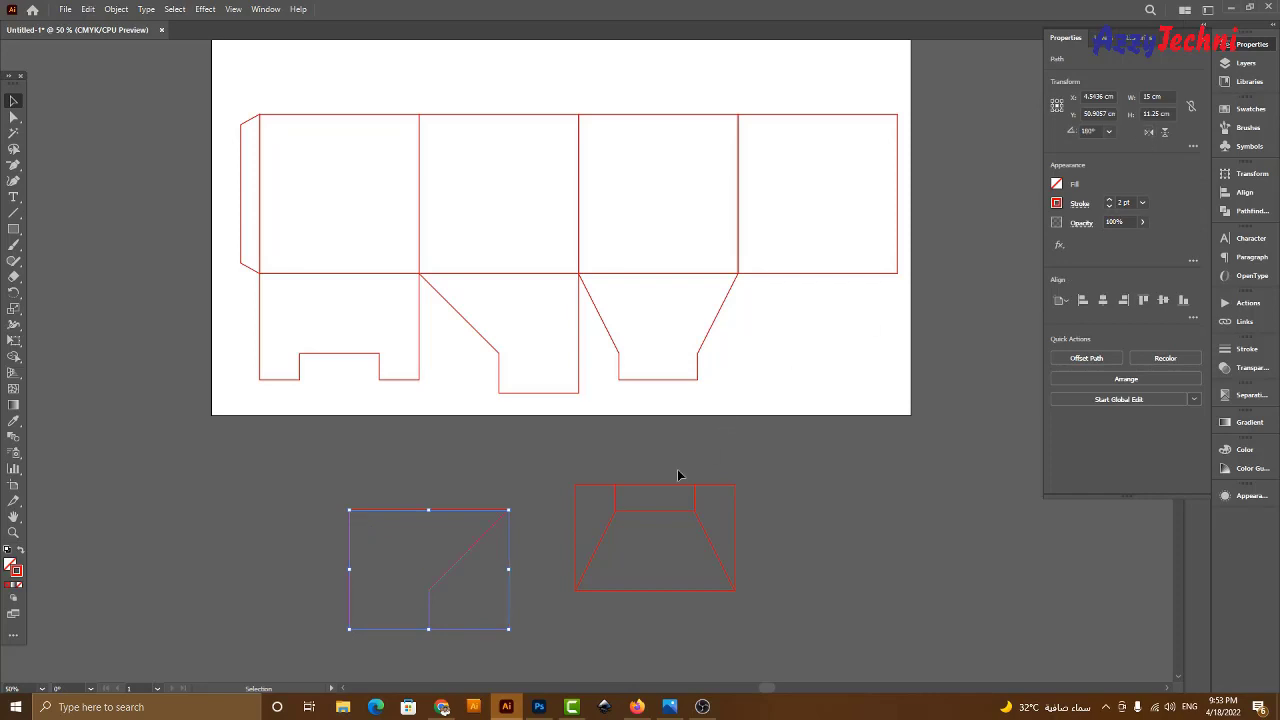
key("space")
left_click_drag(513, 505, 415, 387)
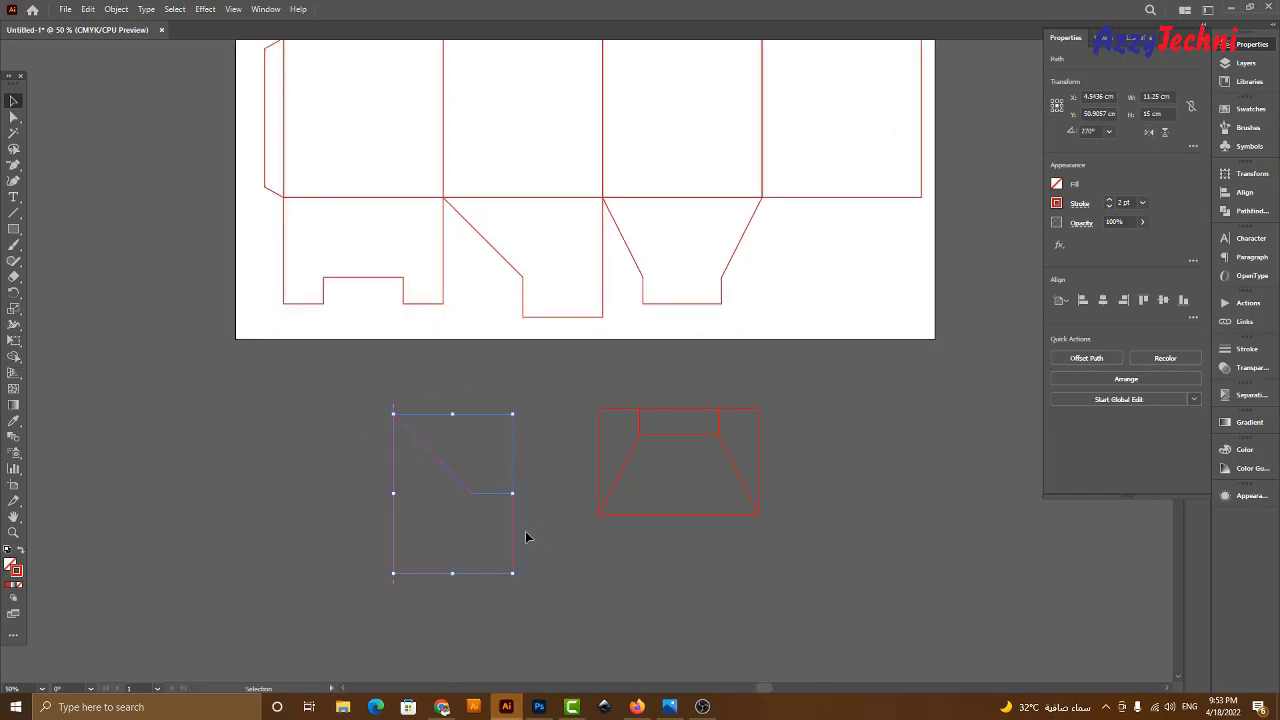
Move the rotated flap copy onto the overlapping flaps so their lower-left corners coincide.
left_click_drag(516, 534, 734, 463)
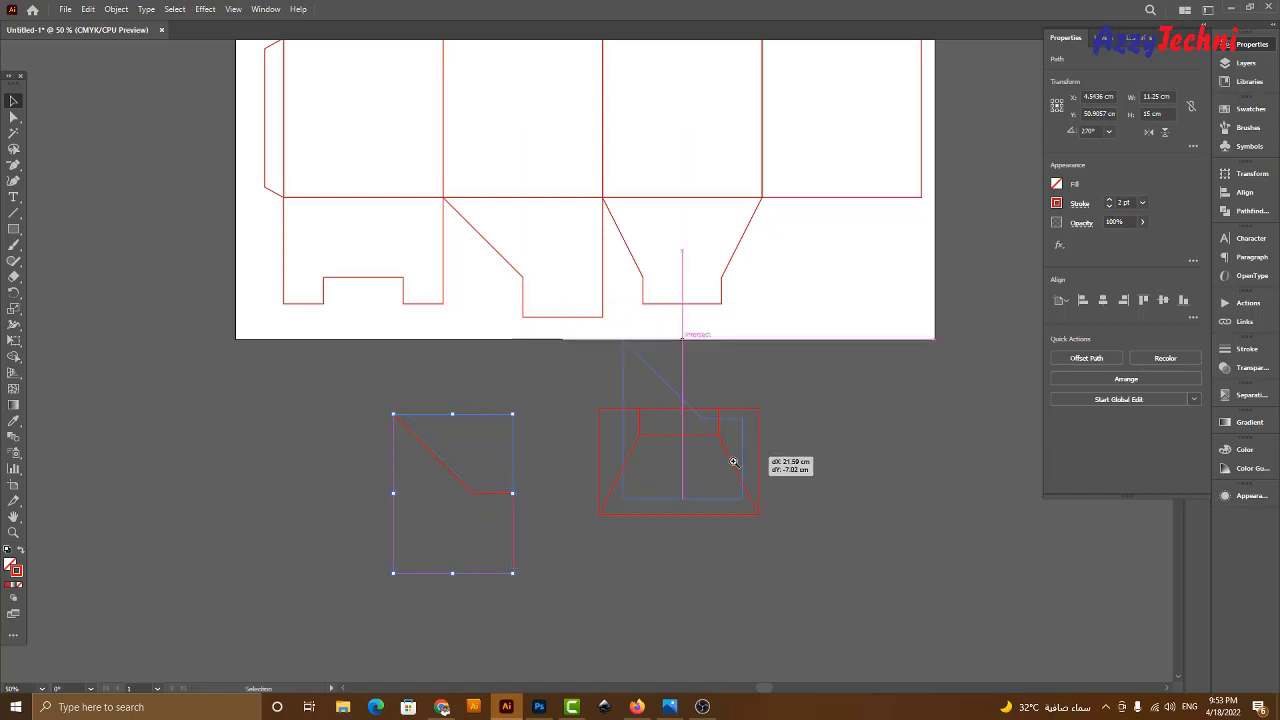
scroll(660, 530, "up", 5)
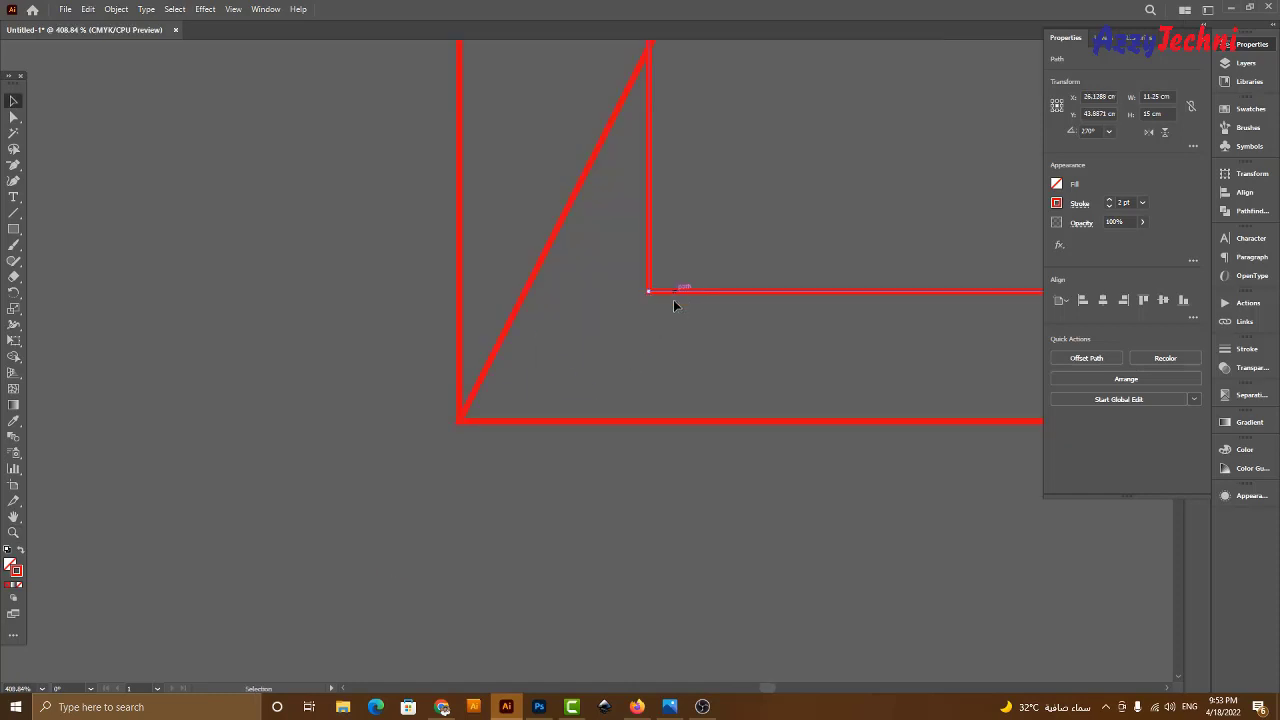
left_click_drag(673, 300, 484, 425)
scroll(674, 487, "down", 3)
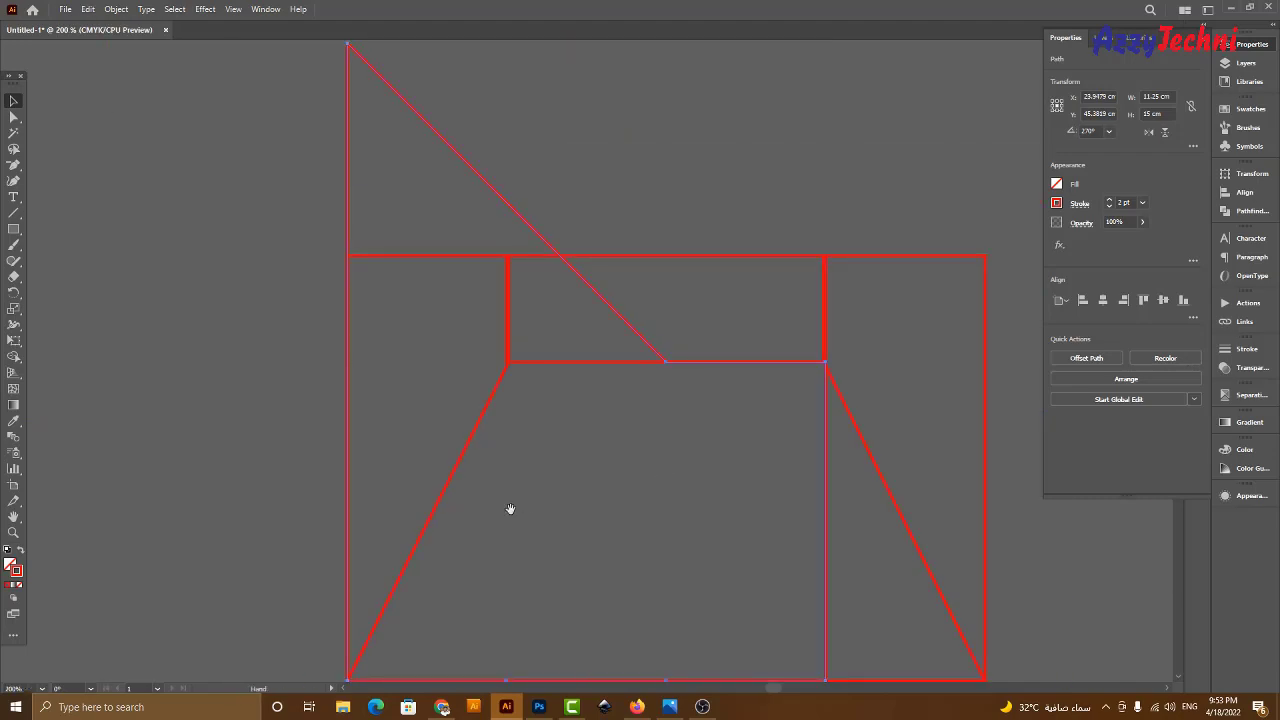
scroll(509, 511, "down", 2)
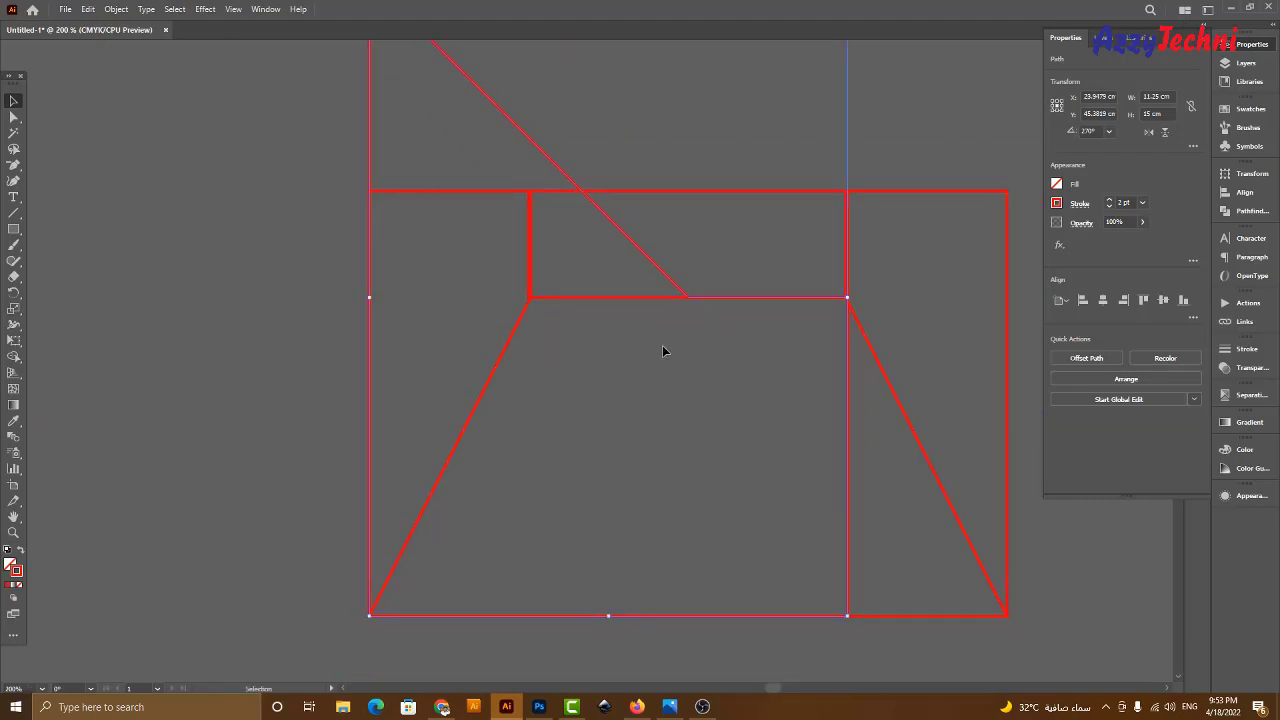
Isolate the rotated flap and shift its tab-side anchor points inward, narrowing the shape to 7.5 cm.
double_click(668, 276)
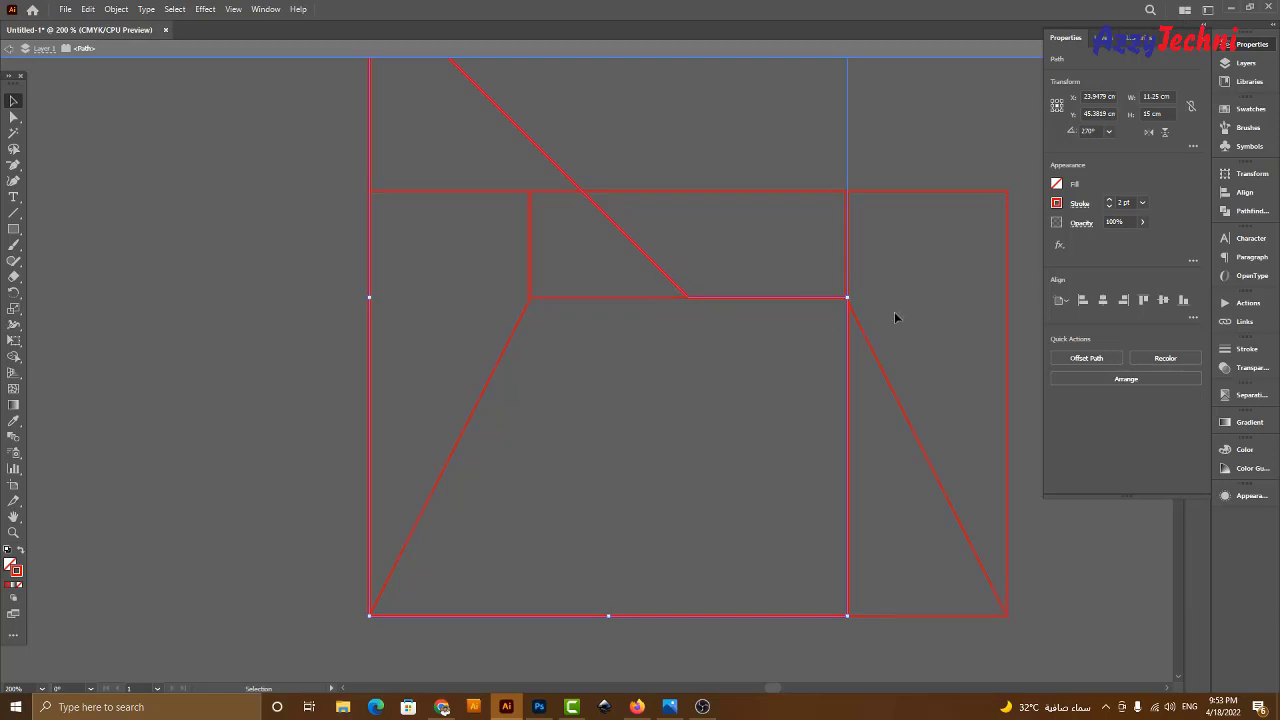
key("a")
left_click_drag(932, 234, 617, 614)
left_click_drag(518, 650, 504, 652)
left_click(688, 299, "shift")
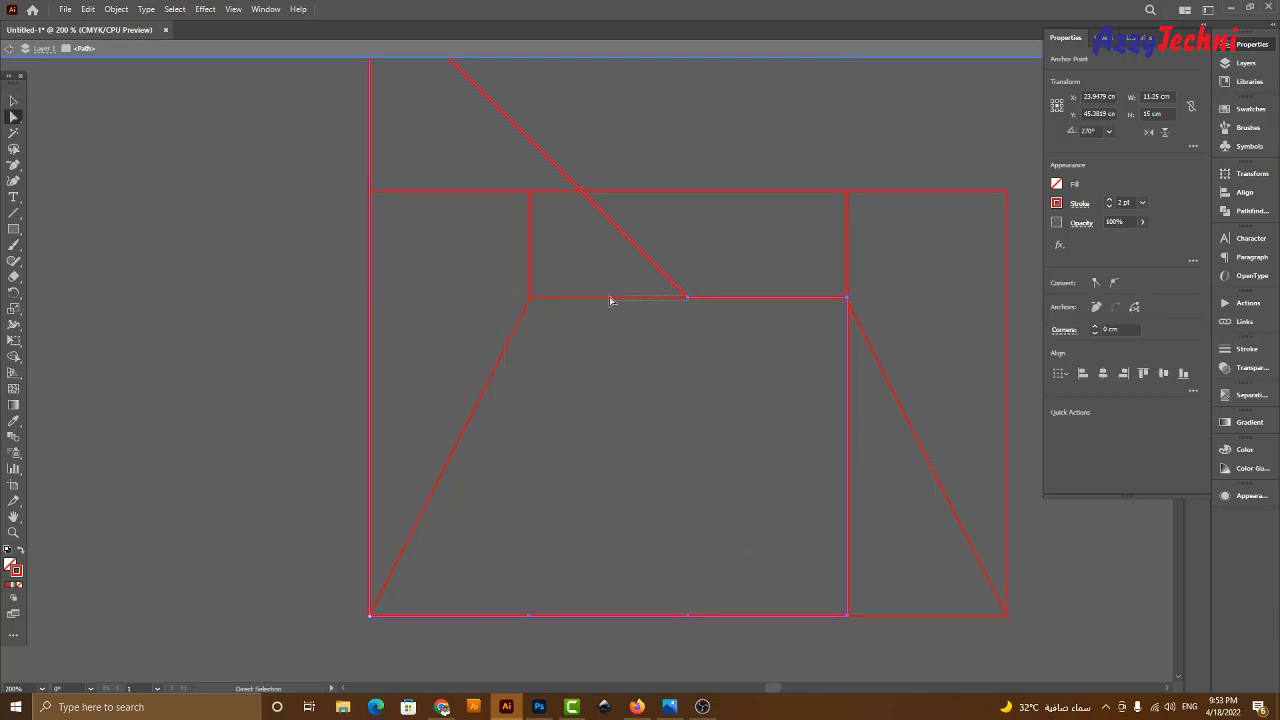
left_click_drag(907, 257, 504, 652)
left_click_drag(690, 297, 529, 308)
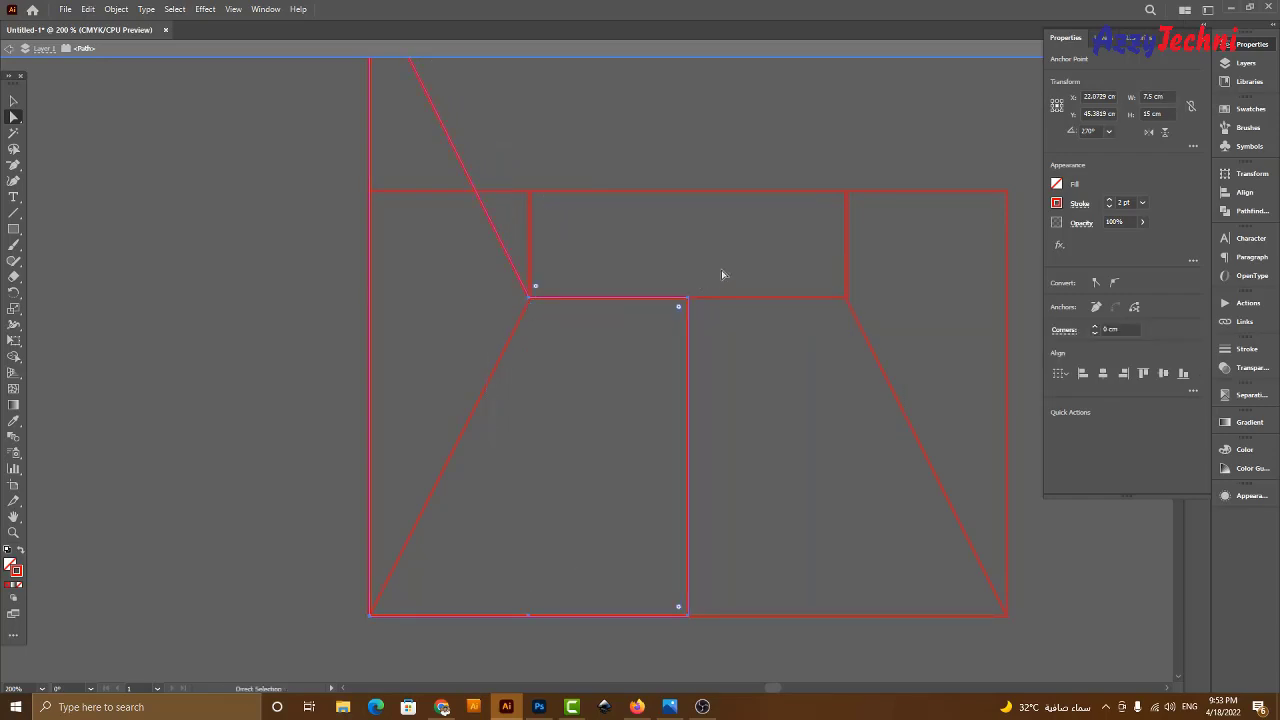
Nudge the tab's upper-right anchor point upward so its short edge slants, and leave isolation mode.
key("shift+Up")
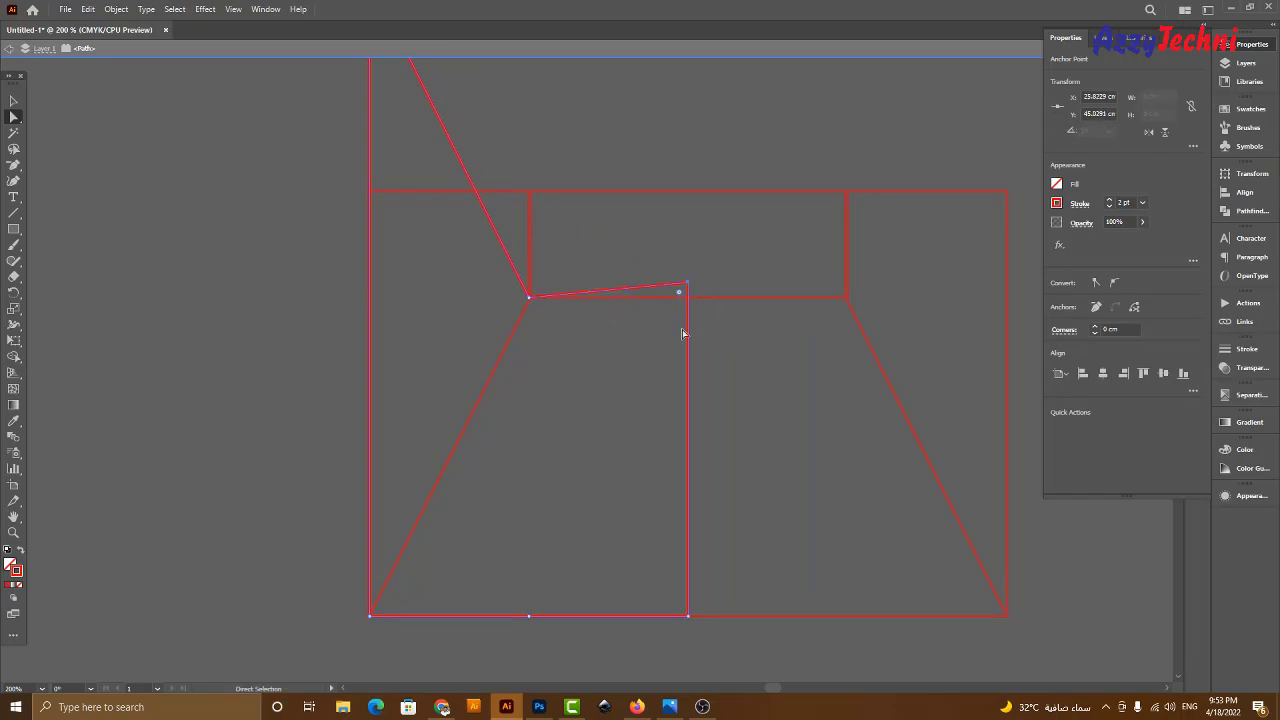
left_click(806, 432)
key("v")
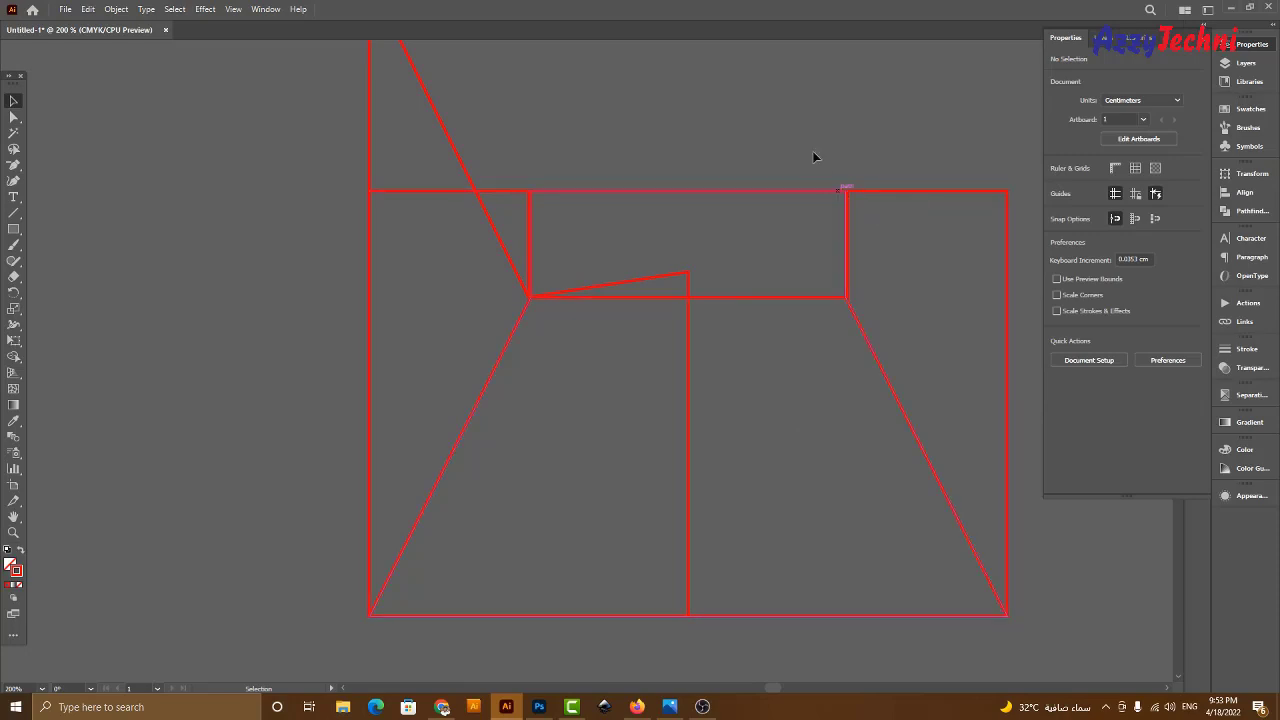
Delete the notched and tapered reference flaps, keeping only the reshaped side flap.
left_click_drag(800, 136, 873, 295)
left_click_drag(900, 371, 900, 371)
key("Delete")
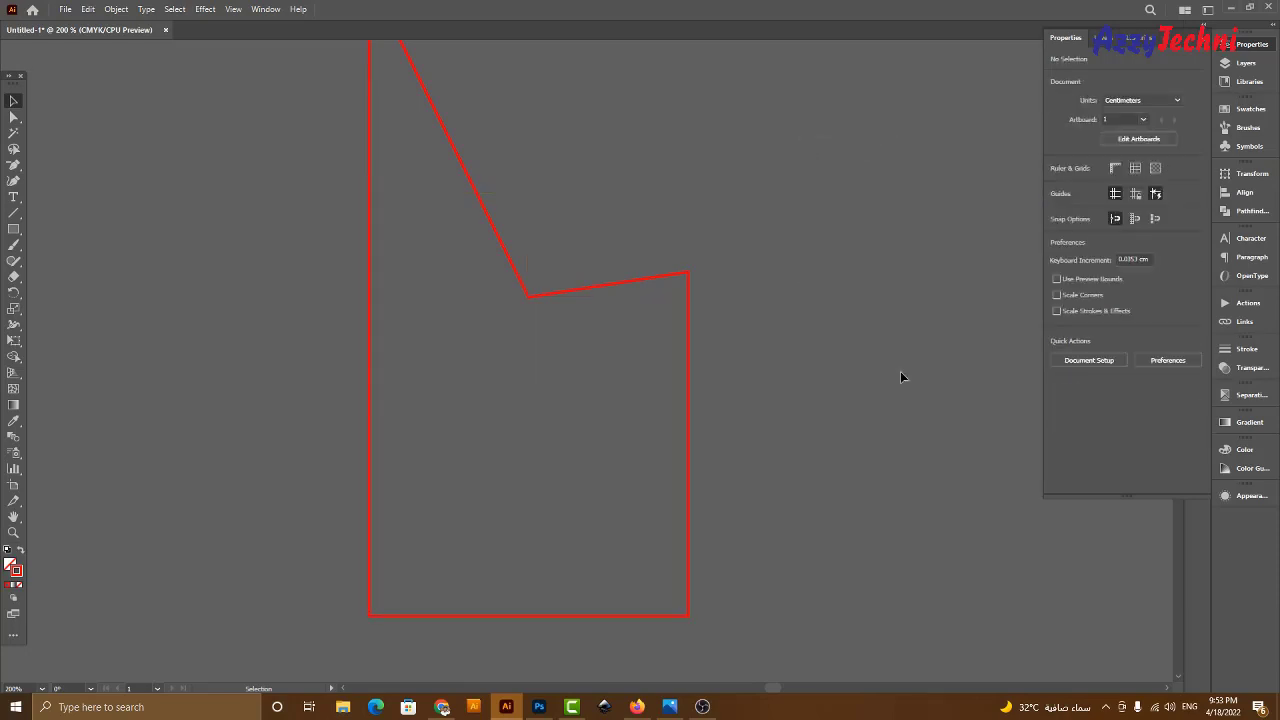
Delete the original bottom flap under the second panel.
key("ctrl+minus")
key("ctrl+minus")
key("ctrl+minus")
key("ctrl+minus")
scroll(737, 463, "up", 3)
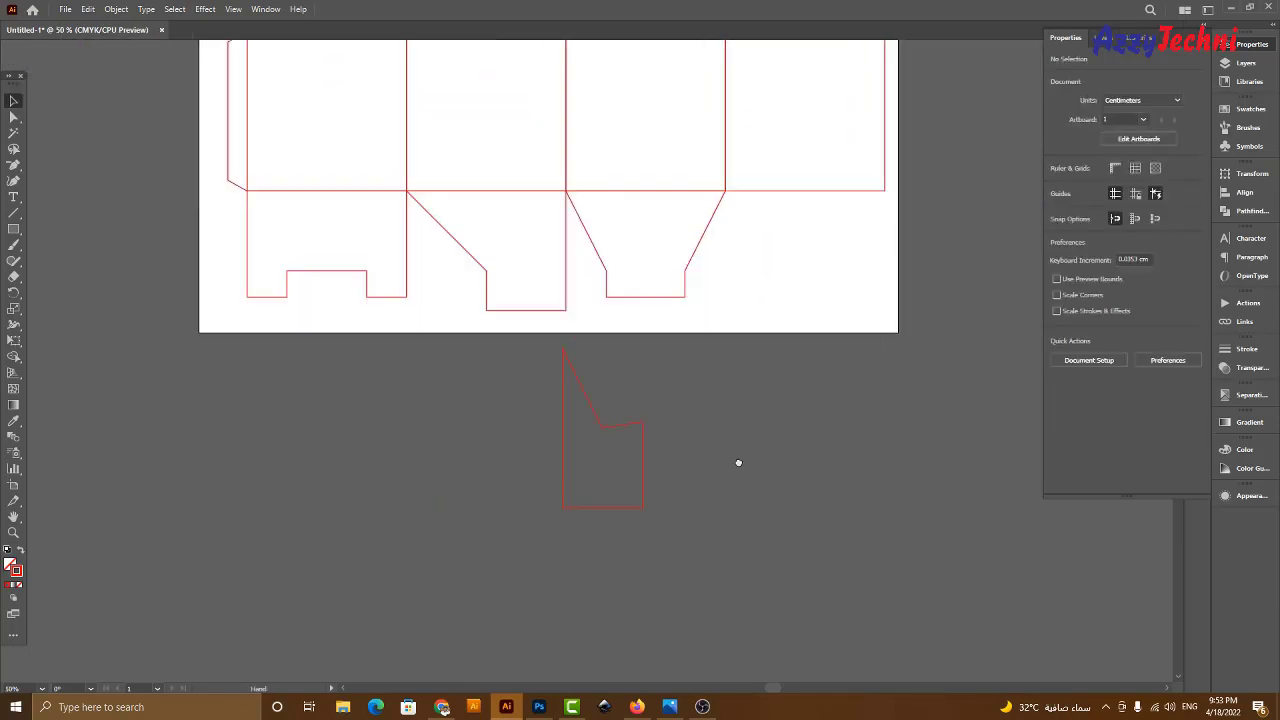
left_click_drag(554, 335, 602, 379)
key("Delete")
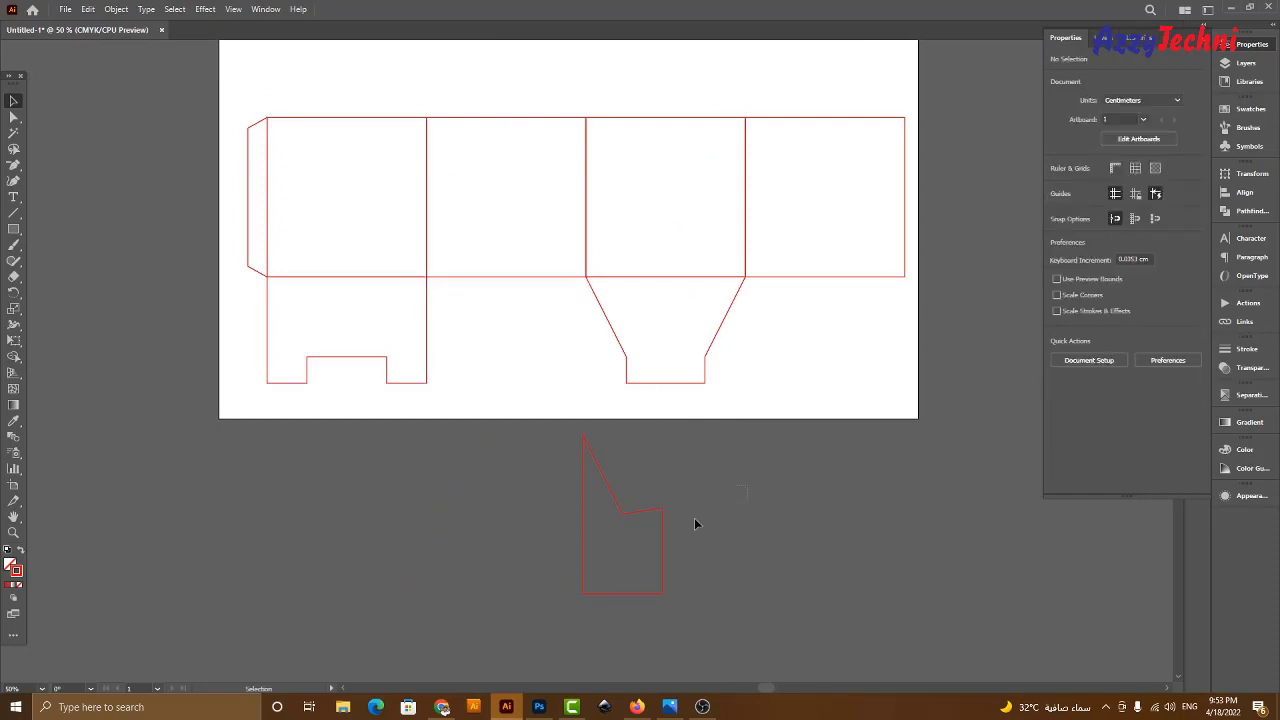
Rotate the reshaped side flap 90° clockwise and place a copy of it just beneath the fourth panel.
left_click(662, 535)
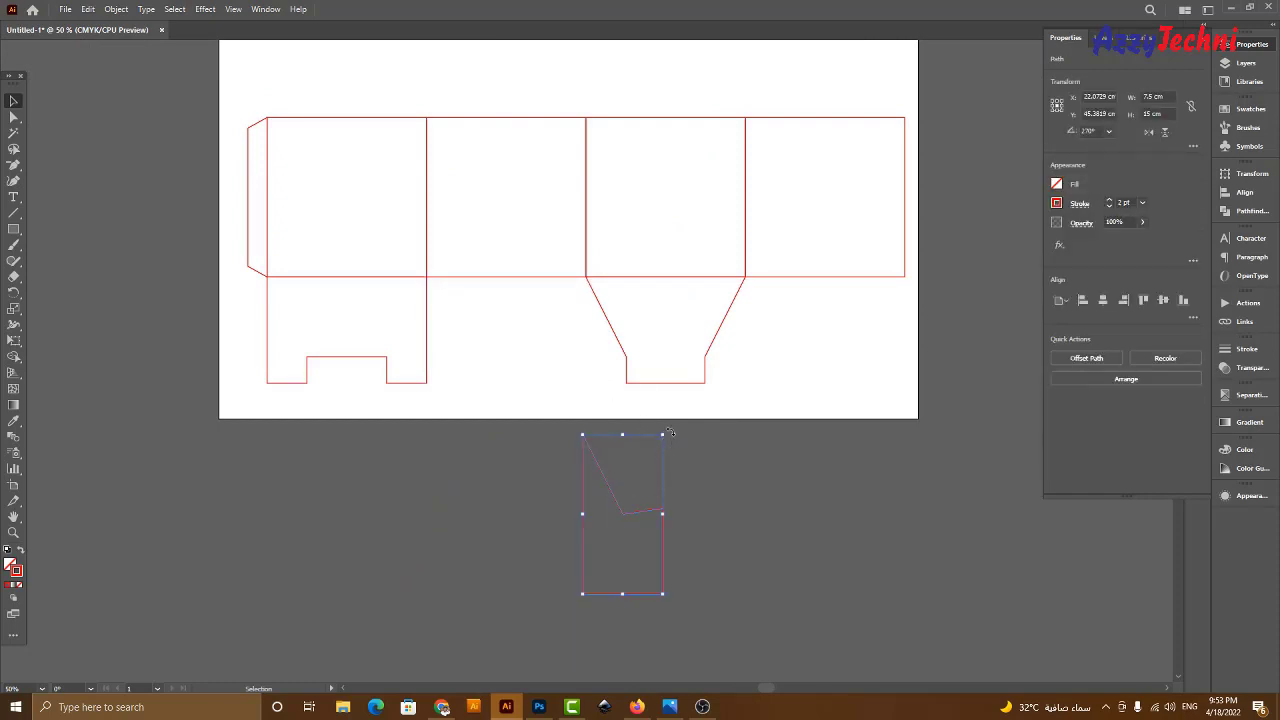
left_click_drag(670, 432, 720, 594)
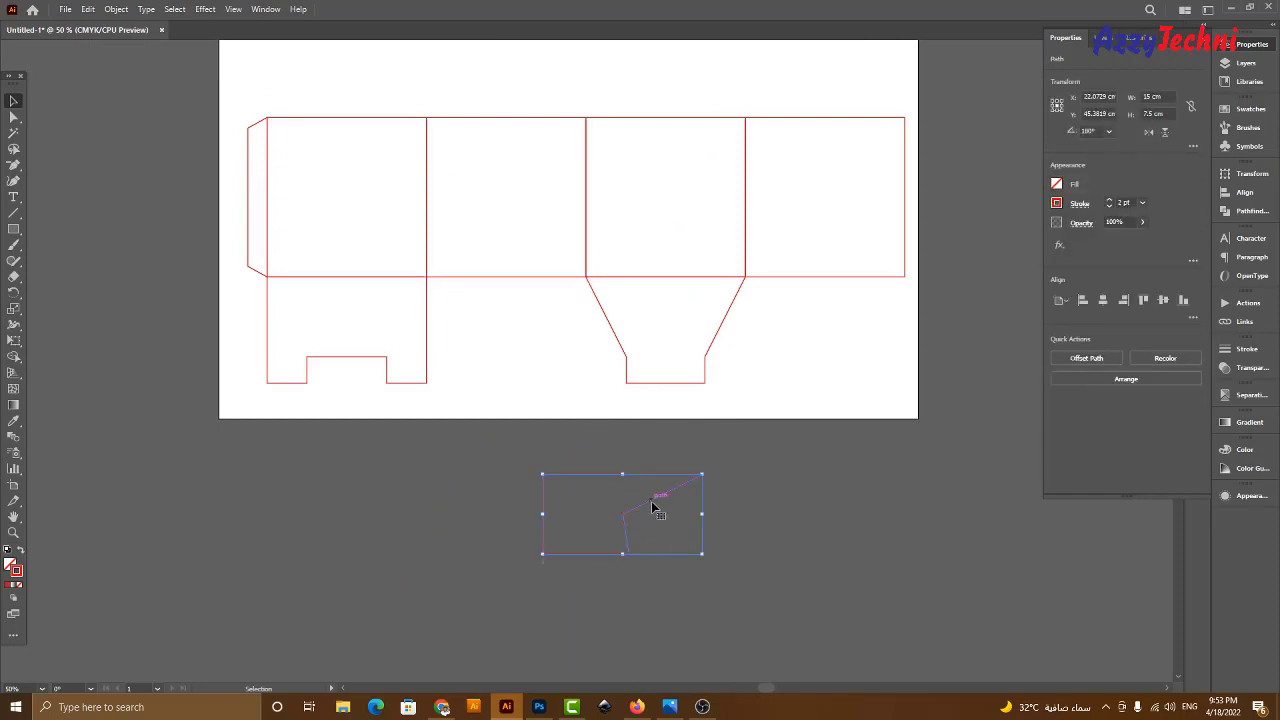
left_click_drag(652, 509, 859, 338)
key("z")
left_click_drag(660, 198, 886, 394)
key("v")
key("space")
left_click_drag(714, 277, 608, 376)
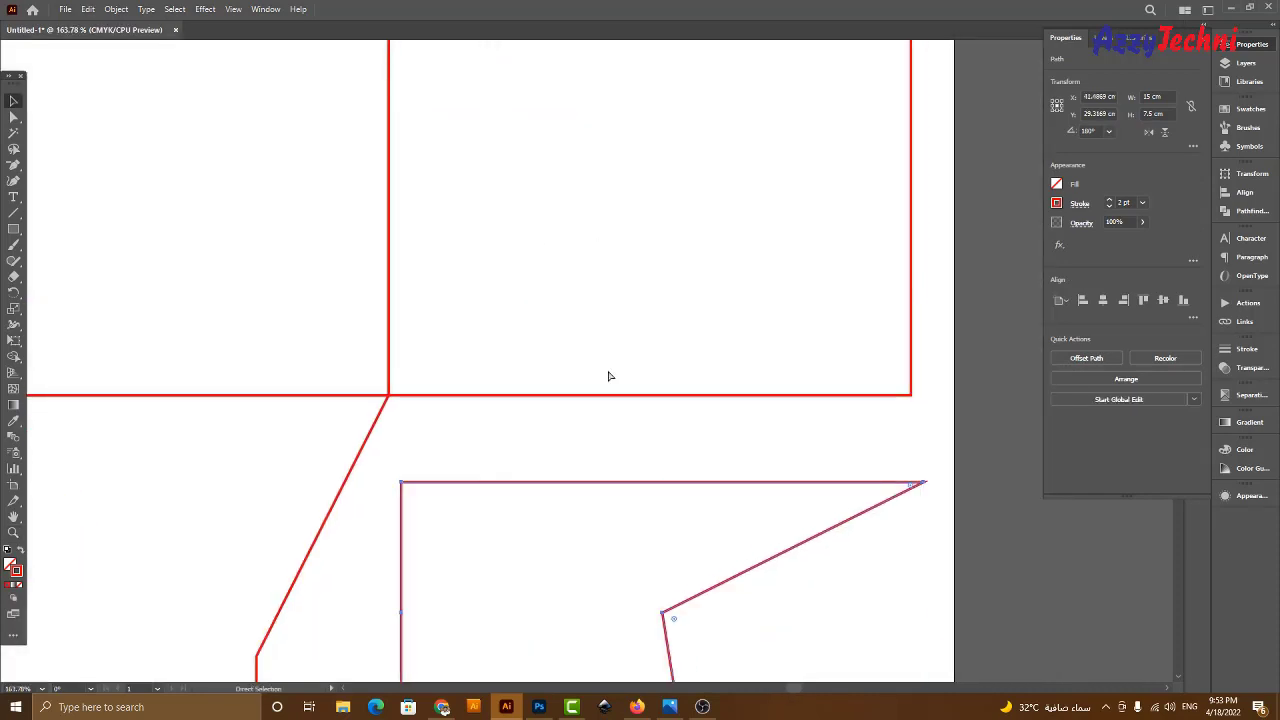
Select the fourth side panel at the far end of the panel row.
key("ctrl+0")
key("ctrl+1")
left_click_drag(731, 241, 889, 380)
key("ctrl+minus")
key("ctrl+minus")
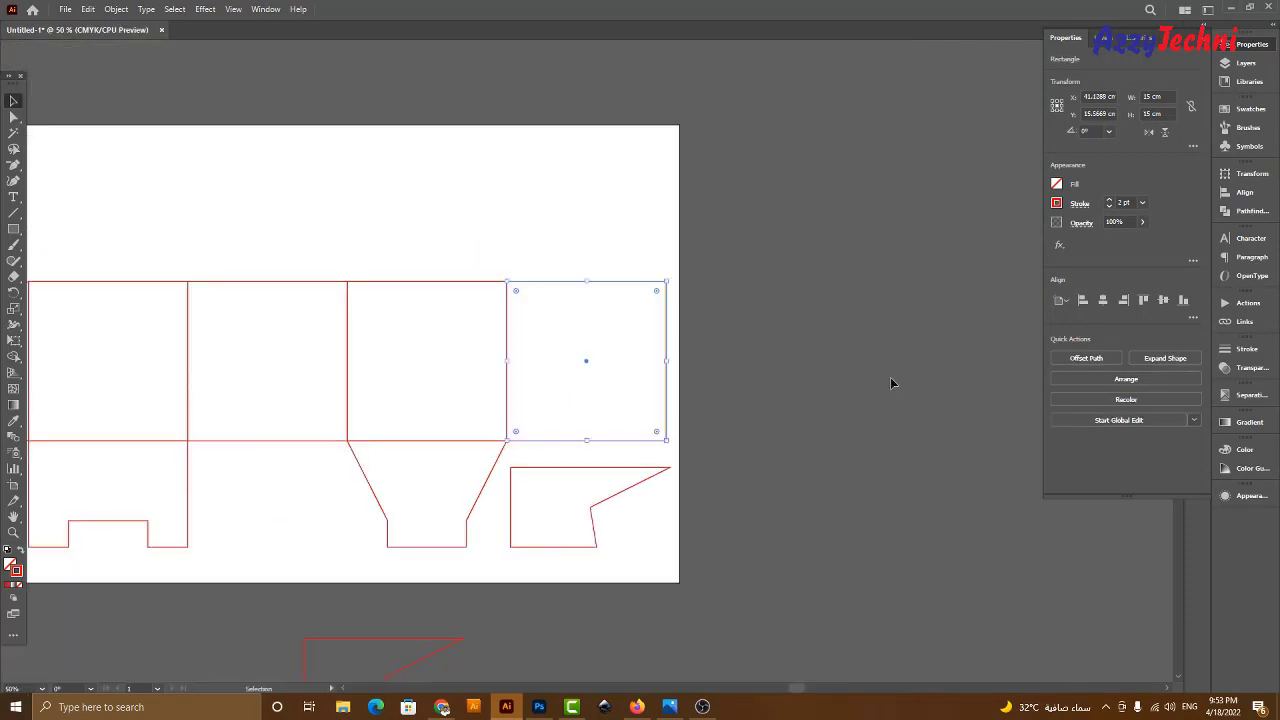
left_click_drag(601, 368, 800, 354)
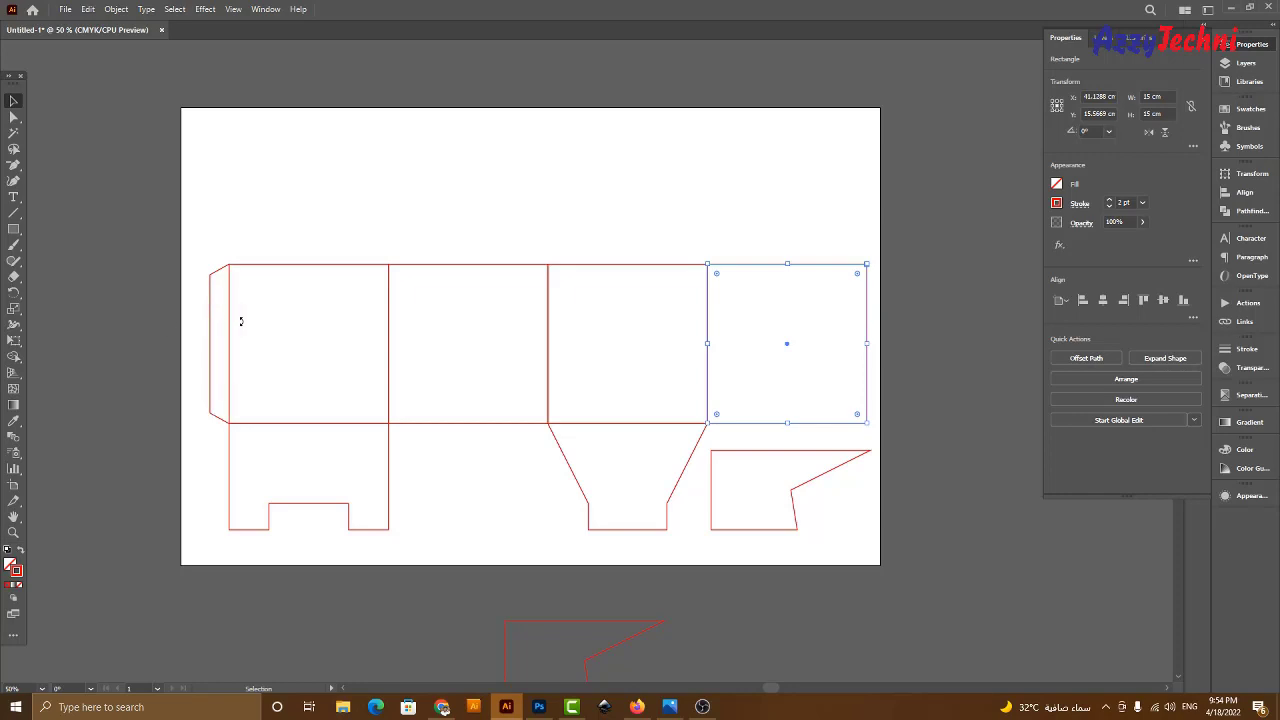
left_click(926, 506)
left_click_drag(802, 220, 890, 308)
left_click(909, 330)
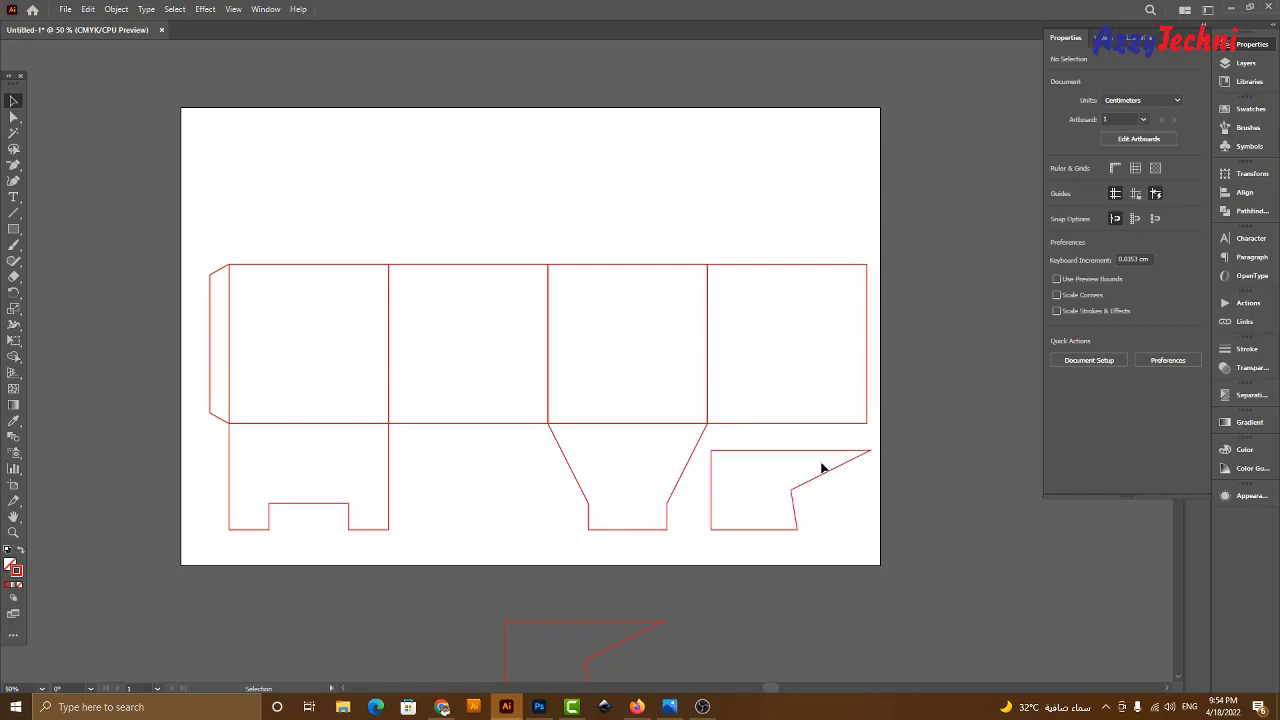
key("ctrl+space")
left_click_drag(607, 260, 951, 592)
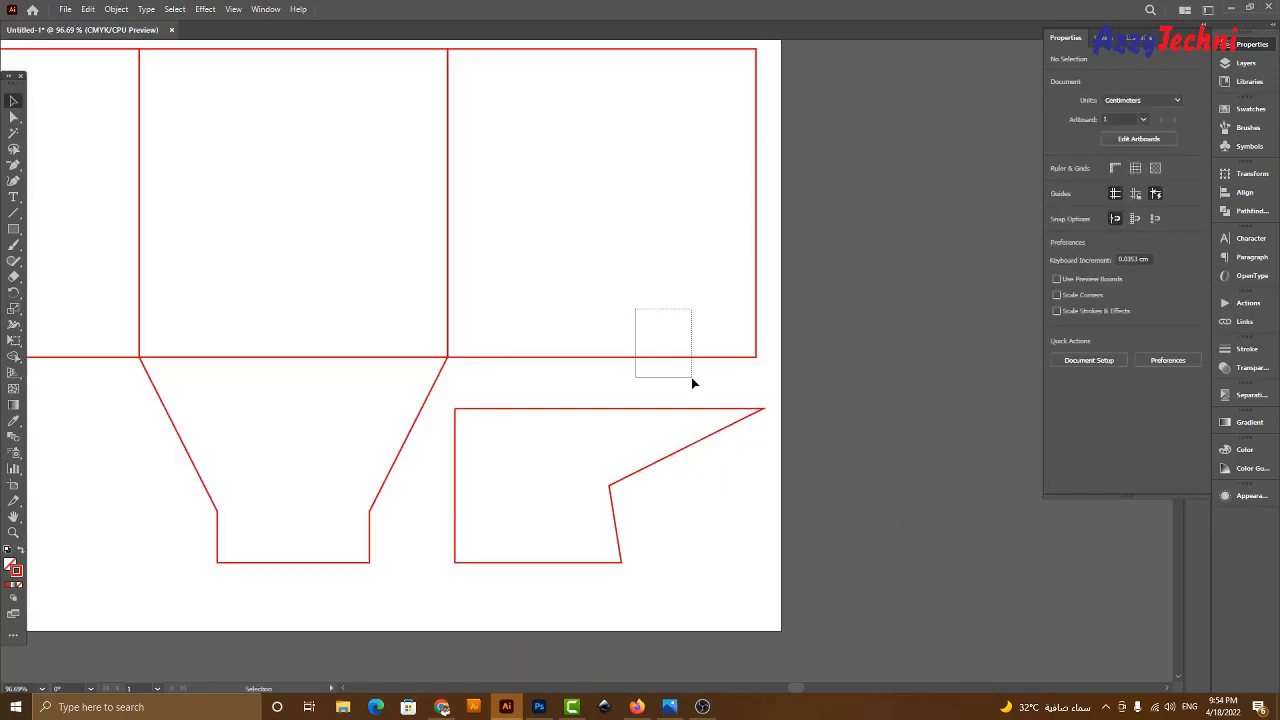
left_click_drag(691, 377, 691, 377)
scroll(887, 371, "up", 2)
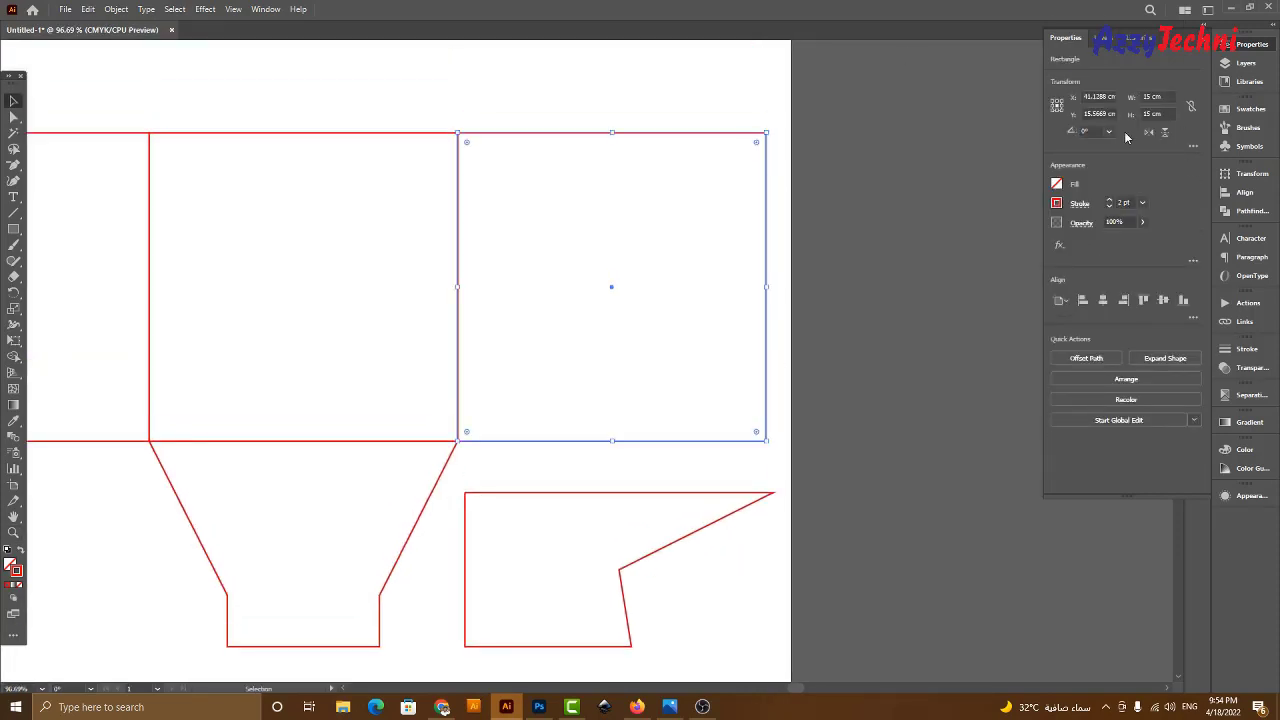
Try to narrow the fourth side panel by 0.1 cm about its centre.
left_click(1167, 96)
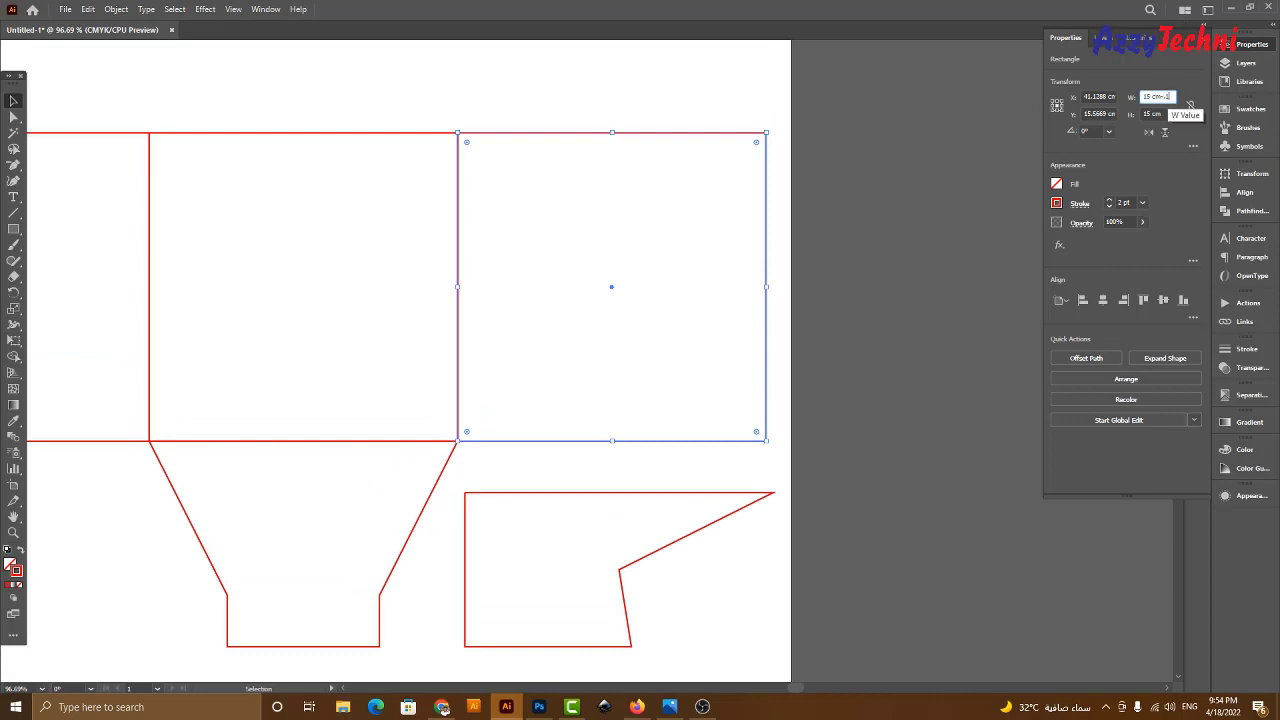
type("-.1")
key("Return")
key("ctrl+z")
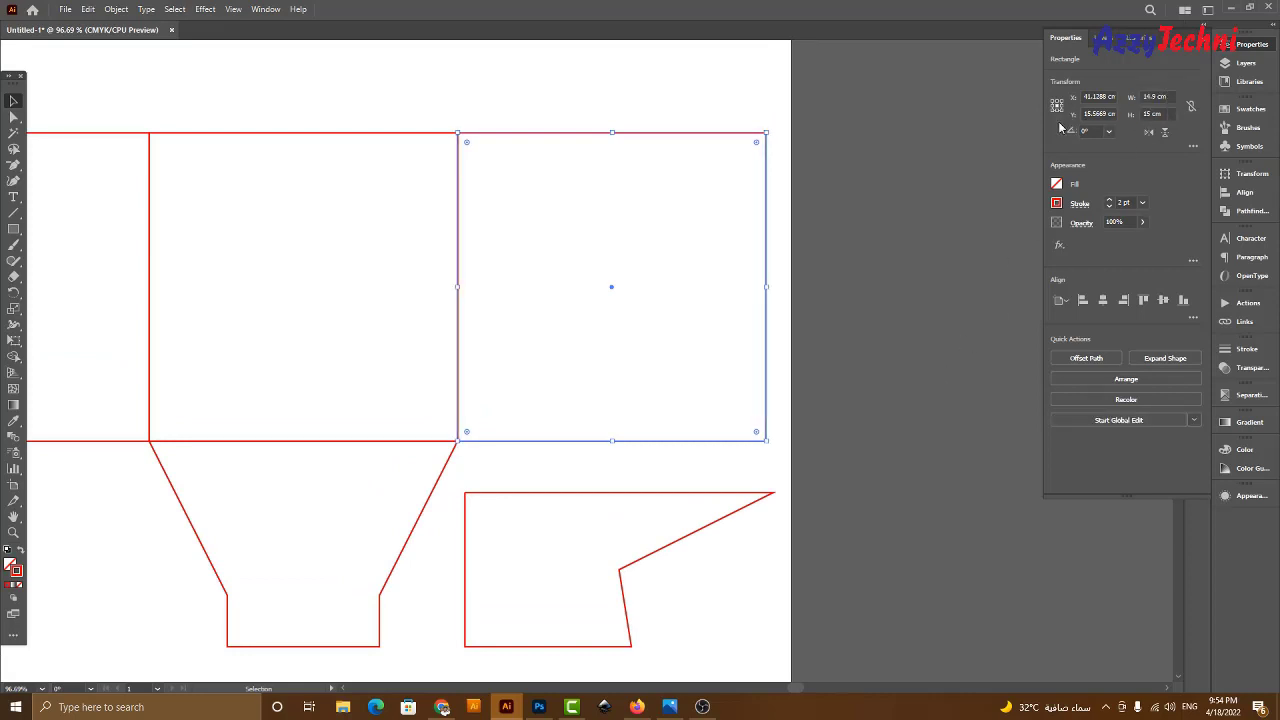
Reduce the fourth side panel's width by 0.1 cm to 14.9 cm, using its left edge as the fixed reference.
left_click(1052, 106)
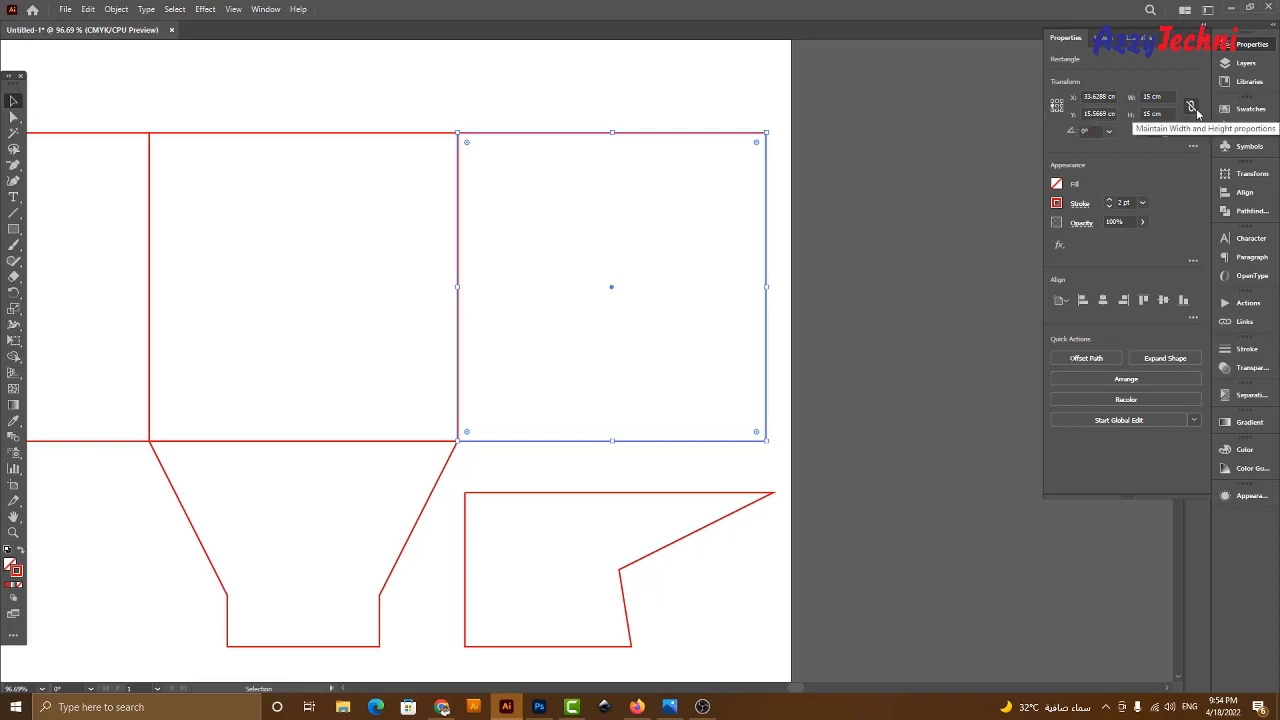
left_click(1167, 96)
type("-.1")
key("Return")
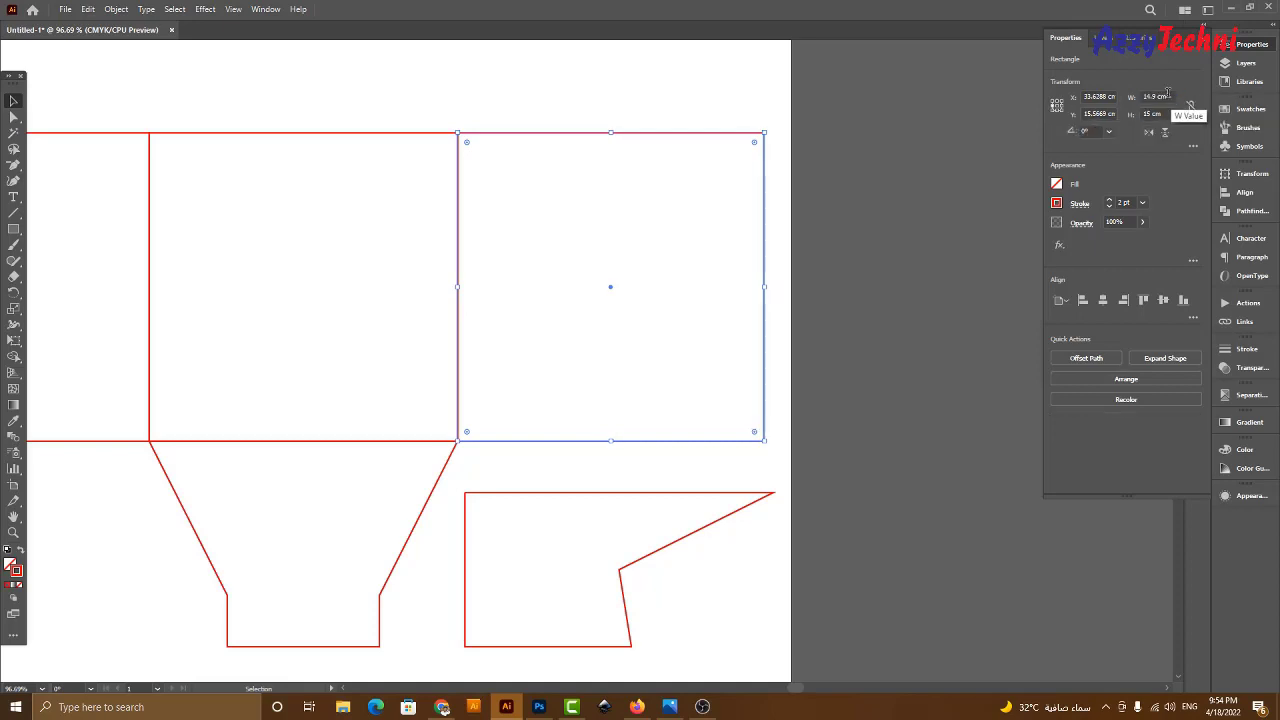
Move the side flap up against the bottom edge of the fourth panel, aligned with the panel's left corner.
left_click_drag(498, 491, 489, 440)
left_click_drag(240, 624, 707, 279)
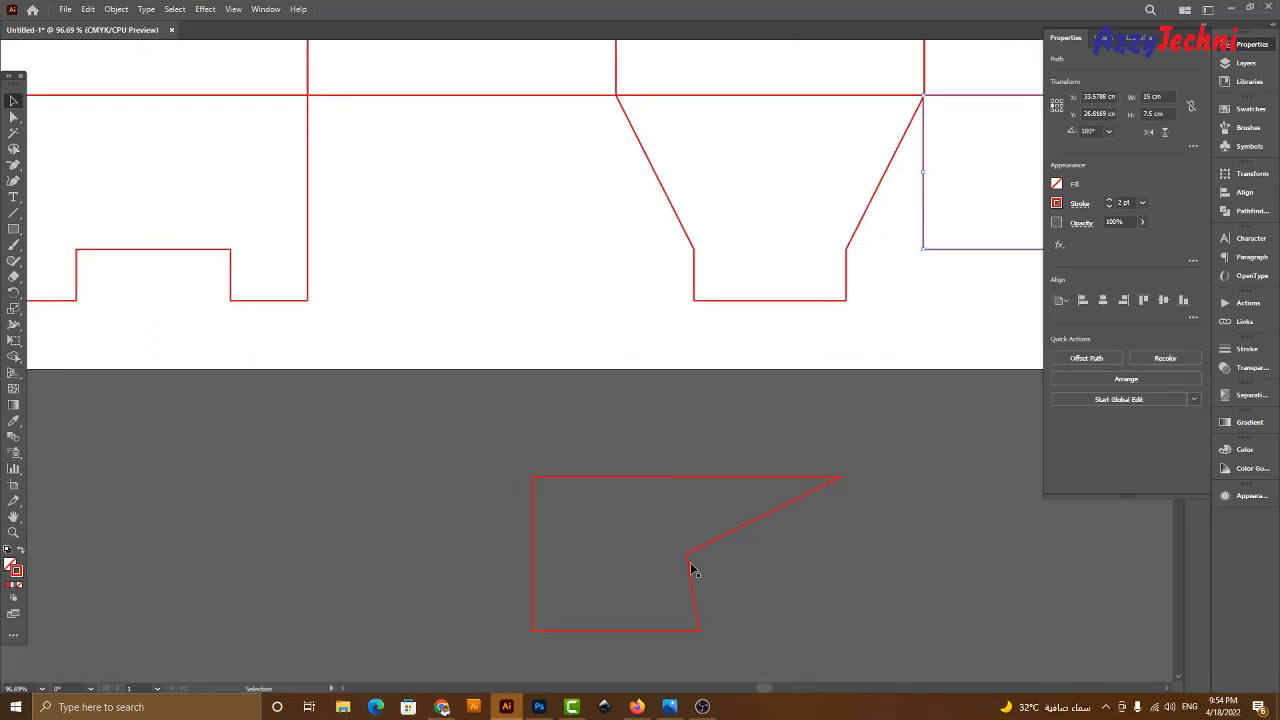
Flip the spare side flap horizontally and attach it to the bottom edge of the second panel.
left_click_drag(689, 564, 530, 267)
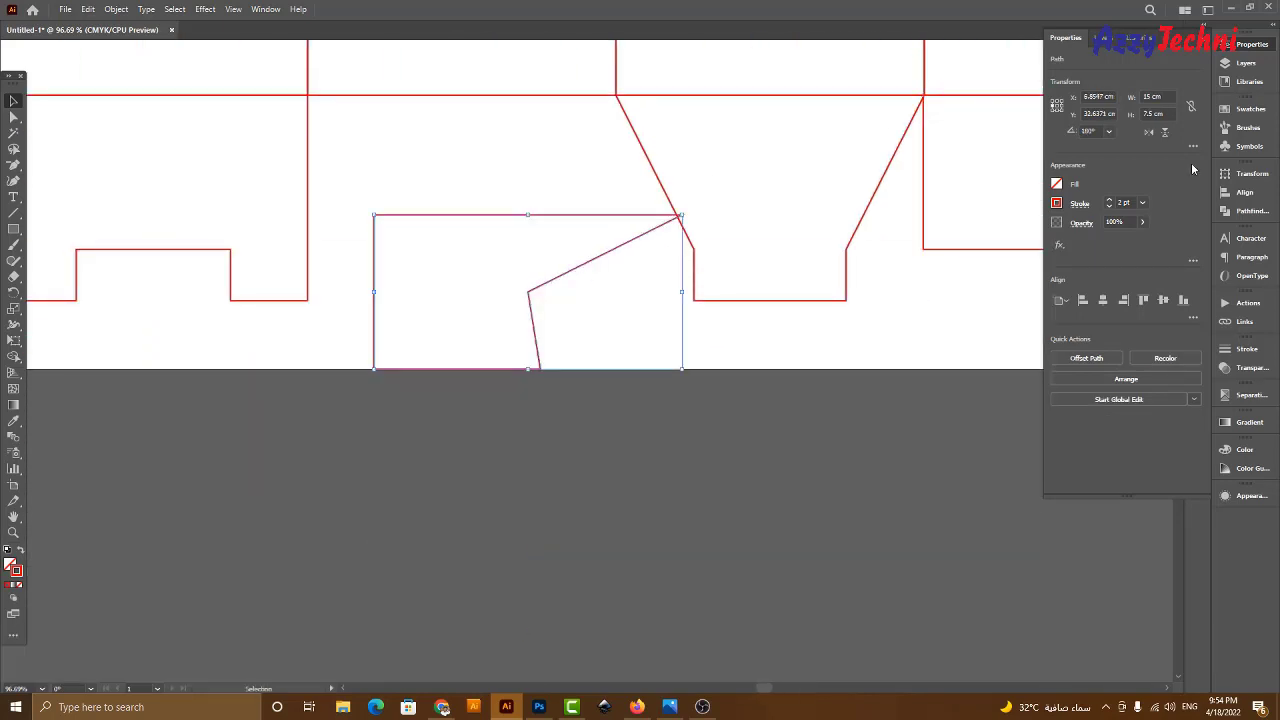
left_click(1150, 133)
scroll(443, 428, "up", 4)
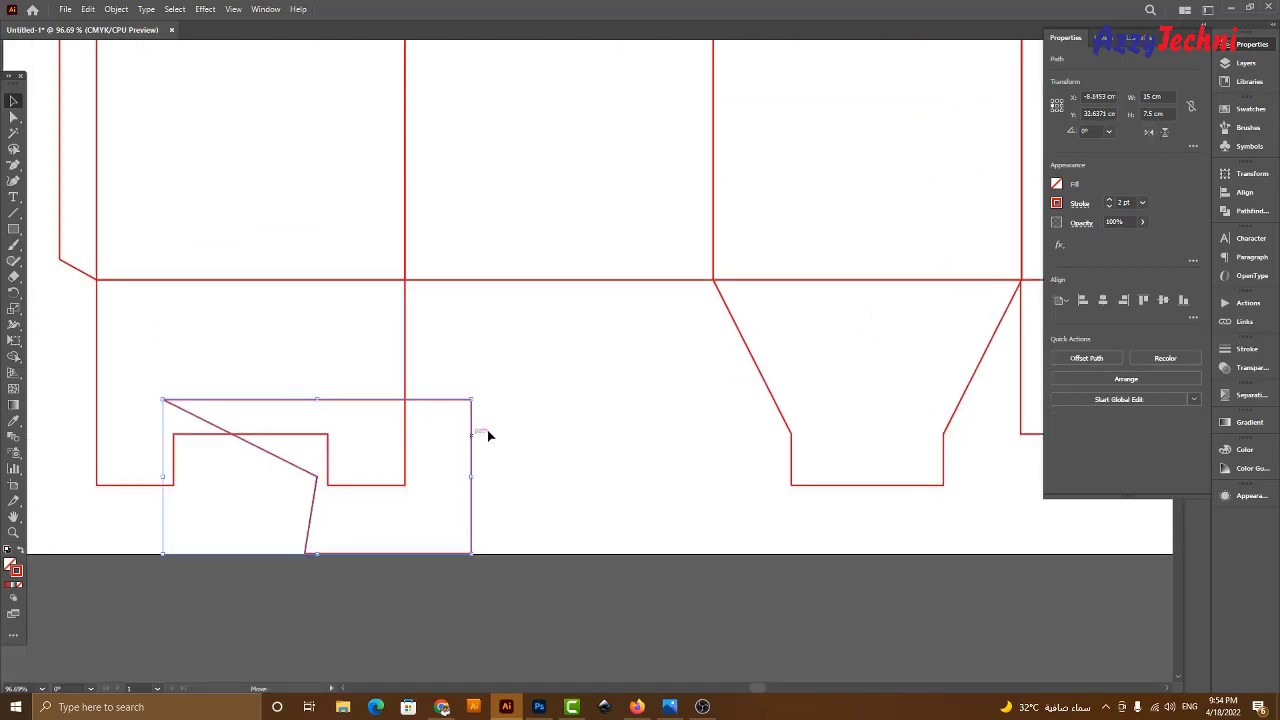
left_click_drag(488, 435, 655, 436)
left_click_drag(271, 258, 627, 477)
left_click(392, 463)
left_click_drag(406, 462, 443, 474)
key("z")
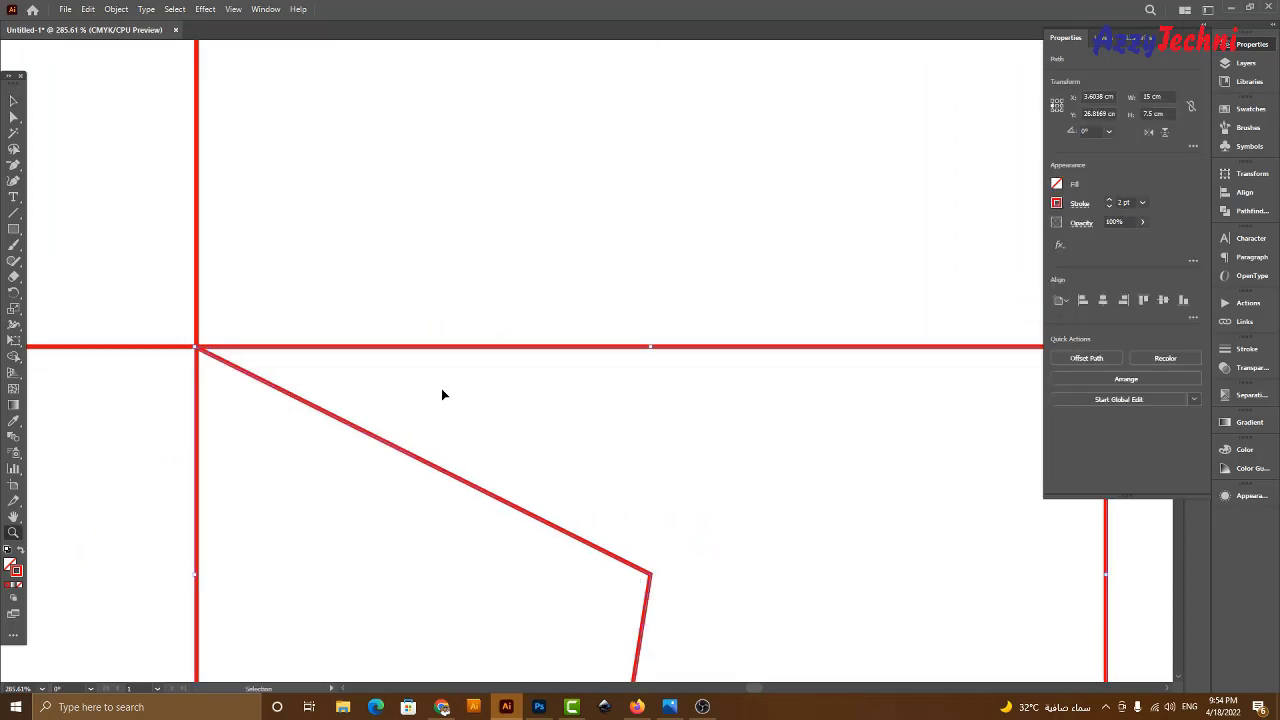
Apply a round join to the stroke corners of the whole dieline.
key("ctrl+minus")
key("ctrl+minus")
key("ctrl+minus")
key("ctrl+minus")
key("ctrl+minus")
key("ctrl+minus")
key("v")
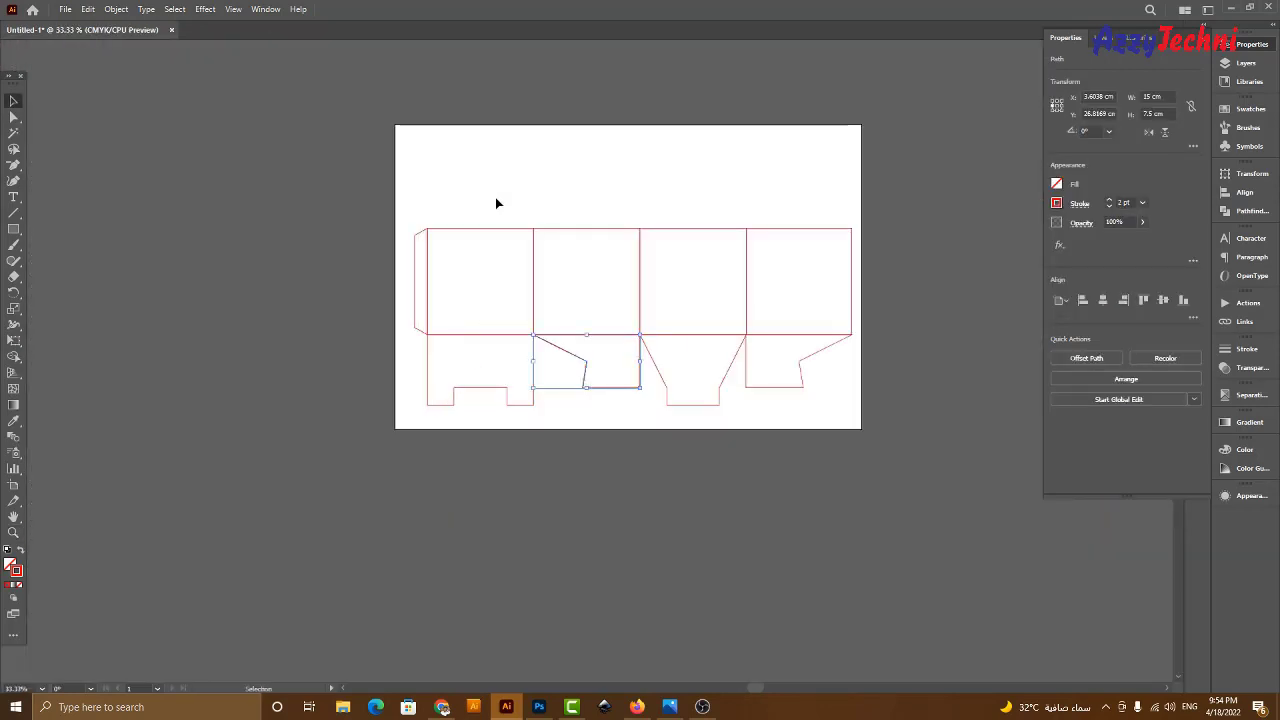
key("z")
left_click_drag(326, 128, 966, 497)
key("v")
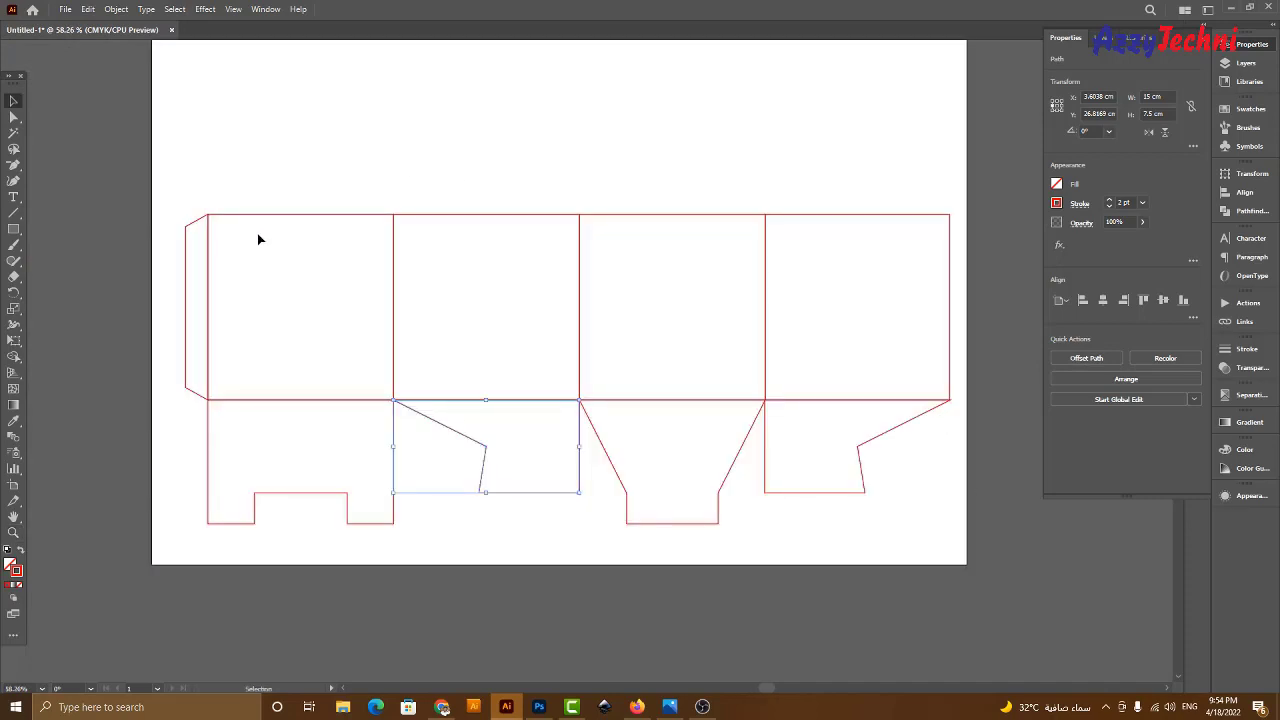
left_click_drag(151, 144, 874, 425)
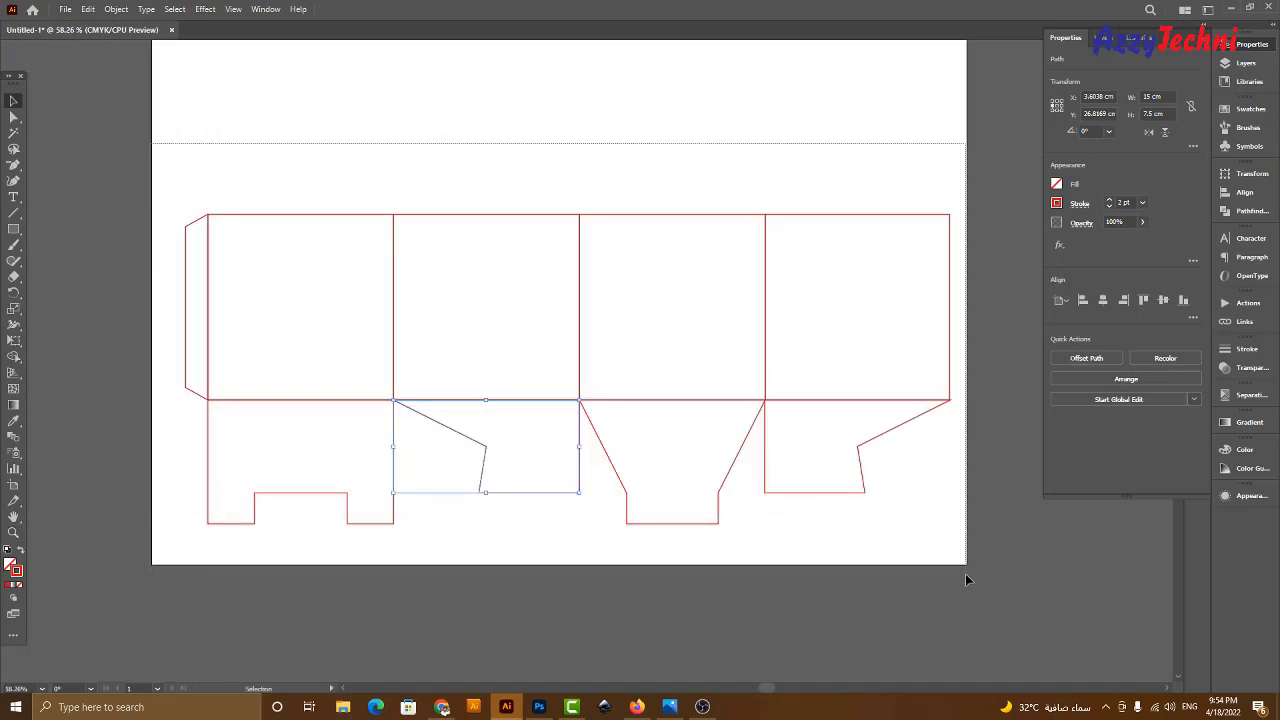
key("ctrl+a")
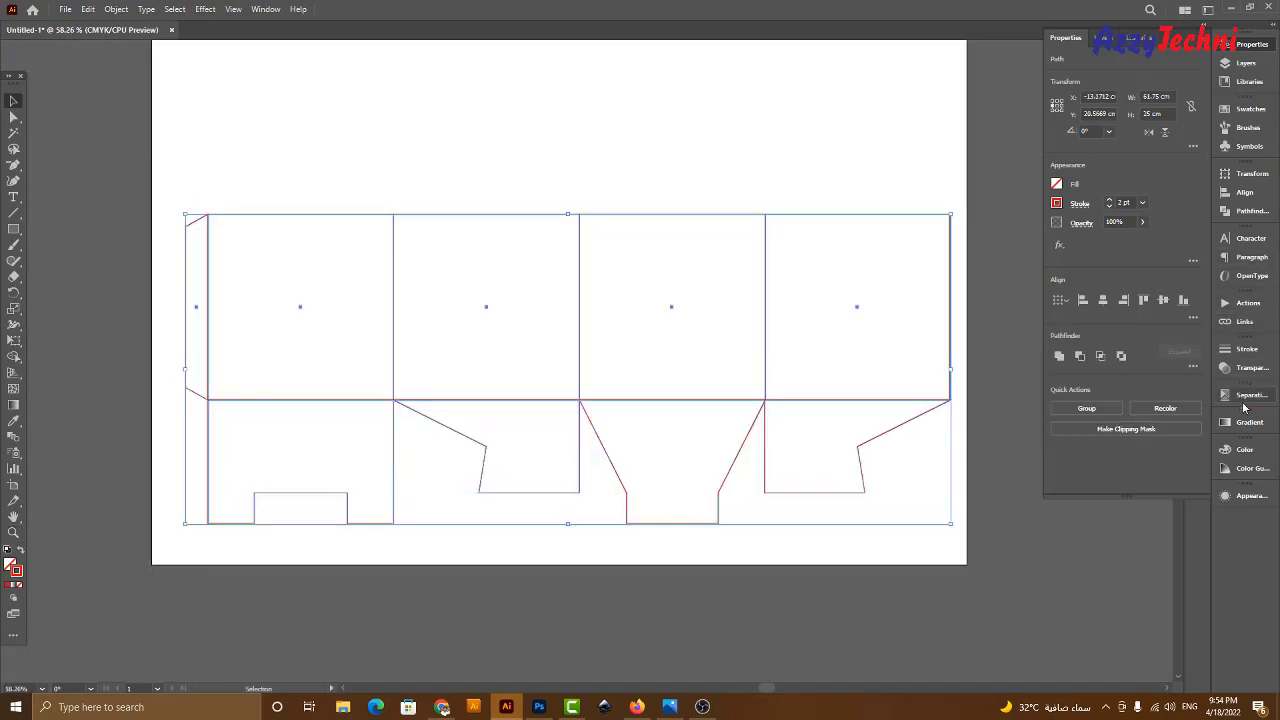
left_click(1252, 349)
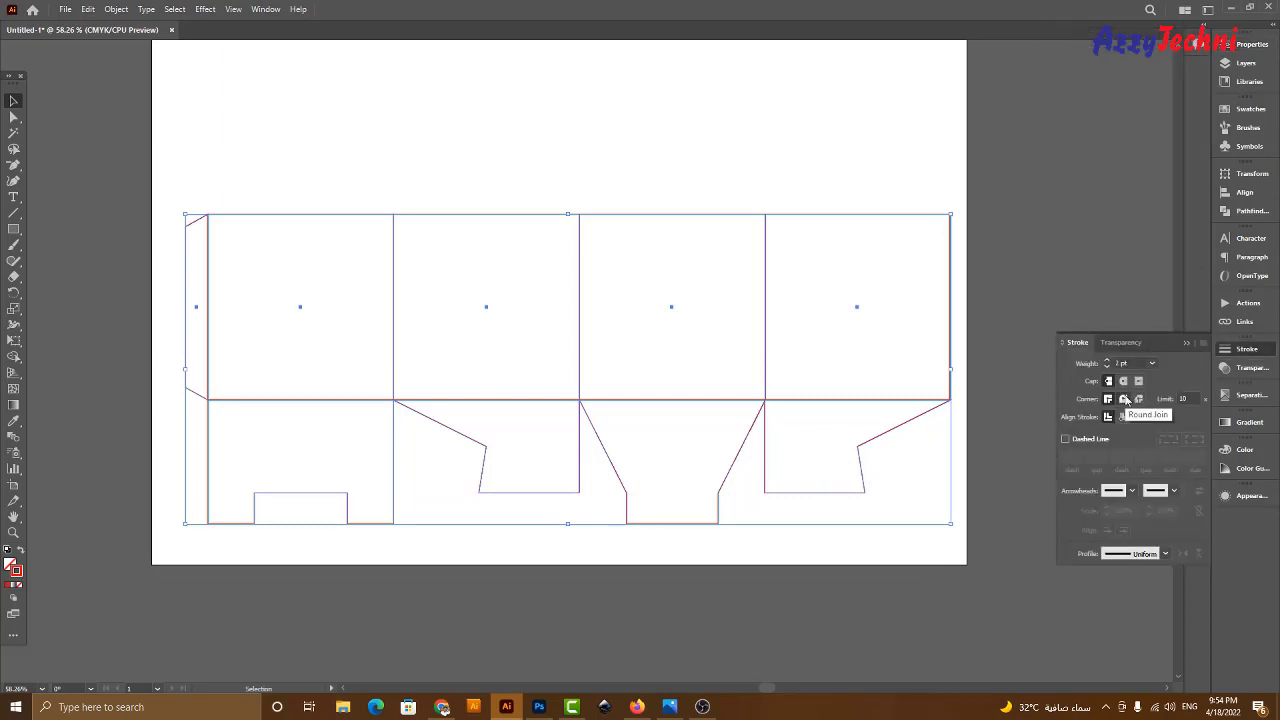
left_click(1125, 400)
left_click(966, 429)
Fit the fourth panel's side flap in width so its pointed tip meets the panel's lower-right corner.
key("z")
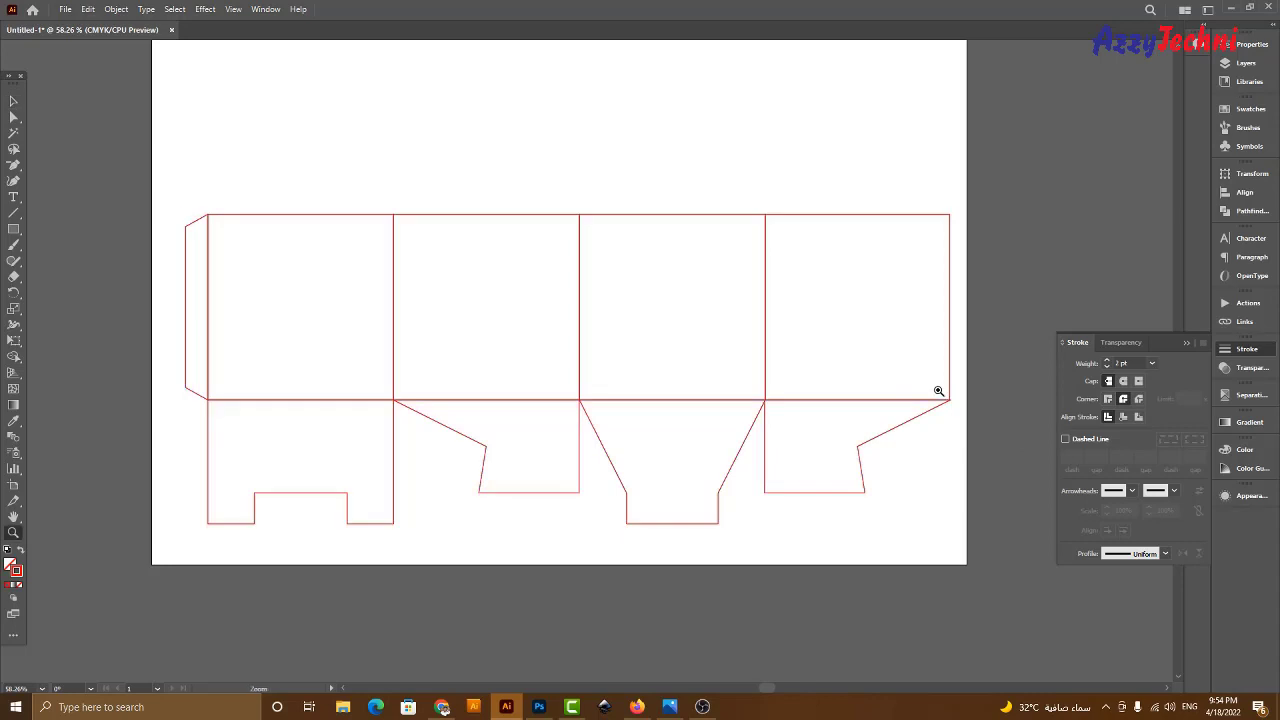
left_click_drag(911, 377, 984, 420)
left_click_drag(442, 304, 740, 512)
key("v")
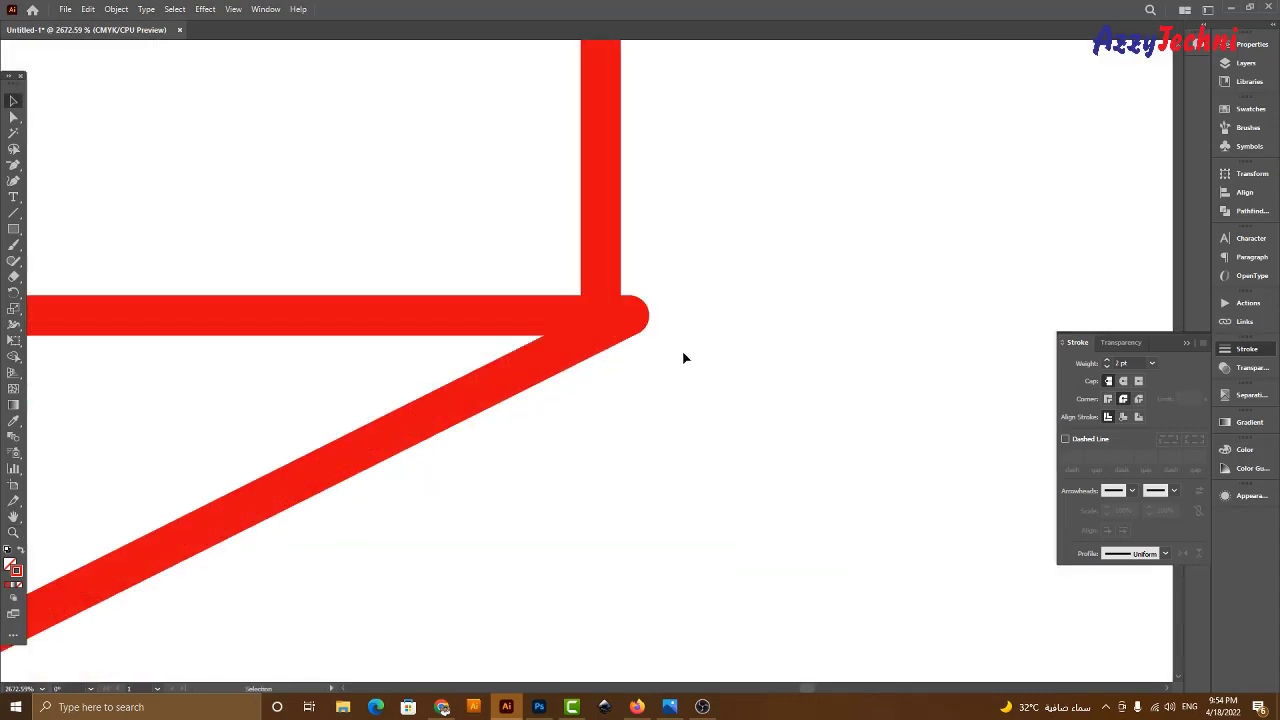
key("ctrl+0")
left_click_drag(514, 296, 980, 576)
left_click_drag(555, 340, 782, 570)
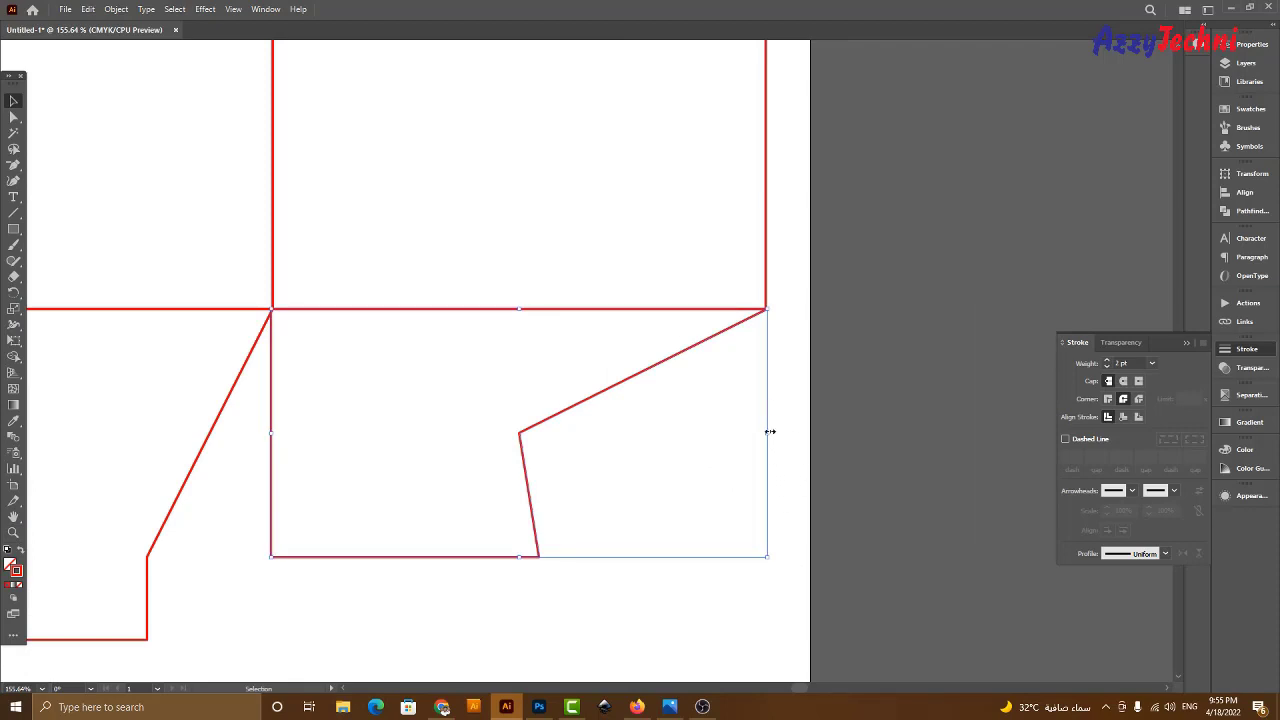
left_click(830, 409)
key("z")
left_click_drag(708, 269, 855, 351)
key("ctrl+0")
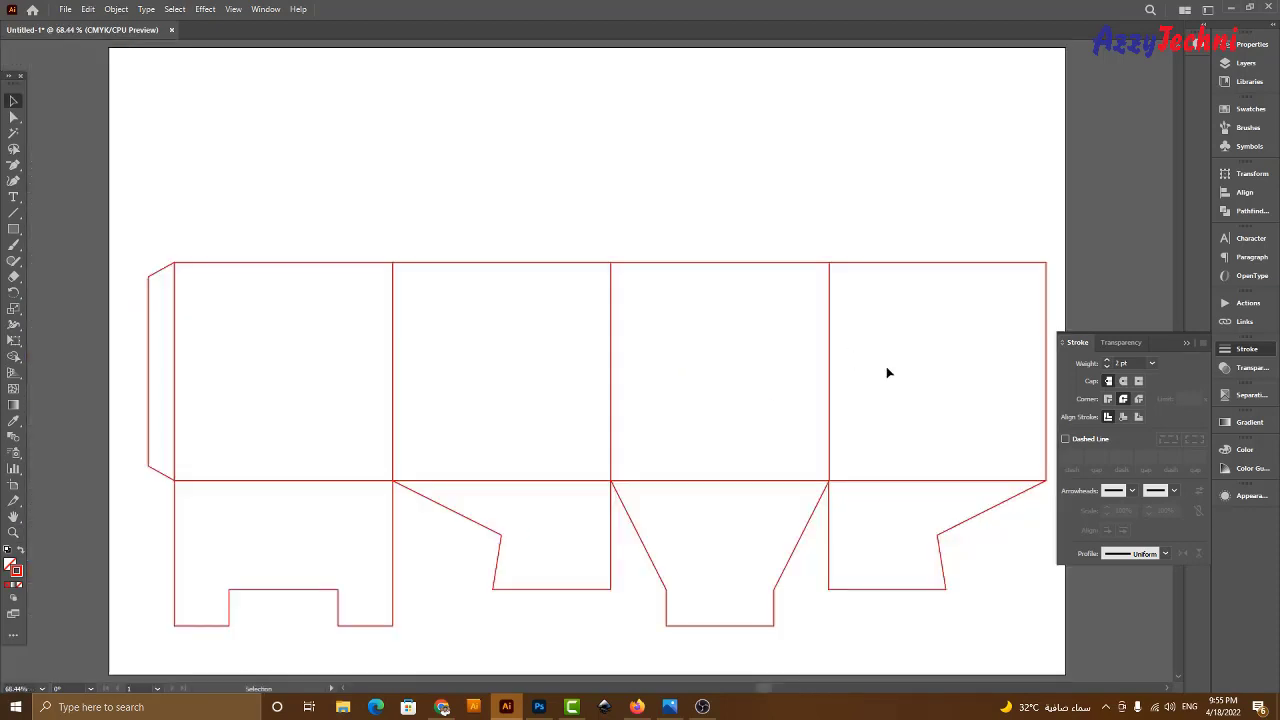
Align the second panel's side flap with the panel's lower-left corner in outline view, and return to the normal preview.
left_click_drag(336, 402, 565, 530)
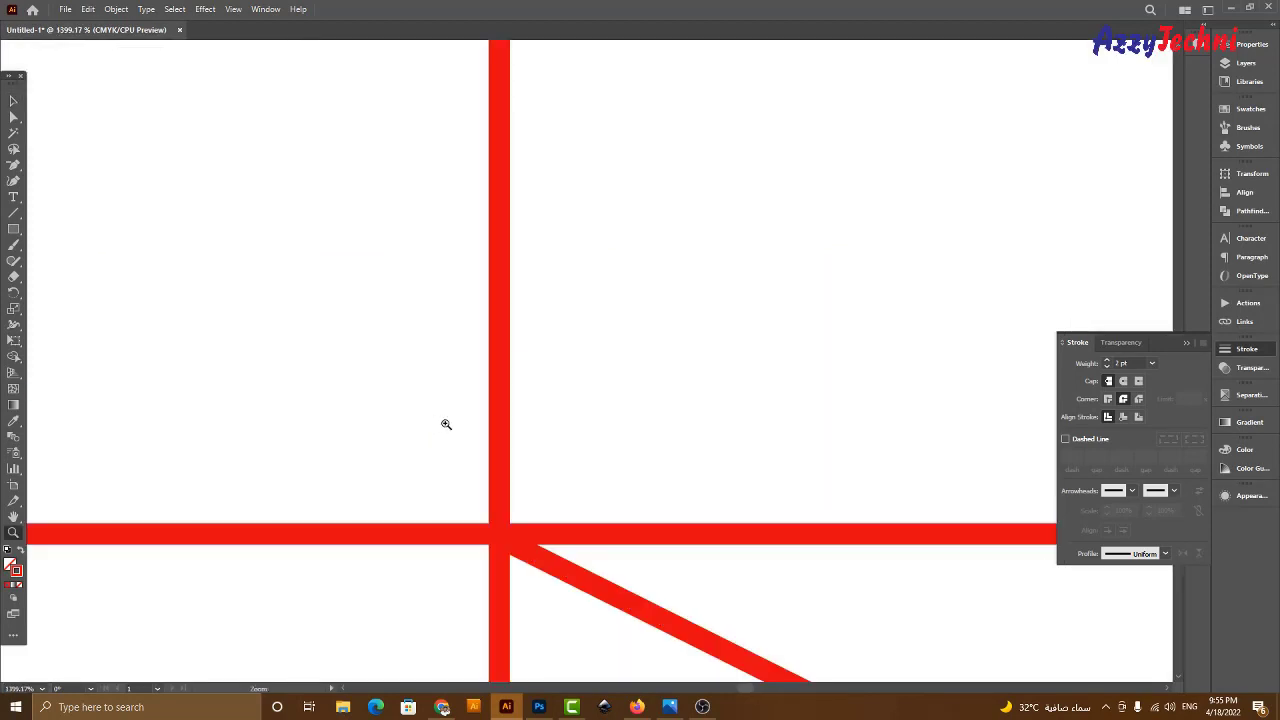
key("v")
key("ctrl+y")
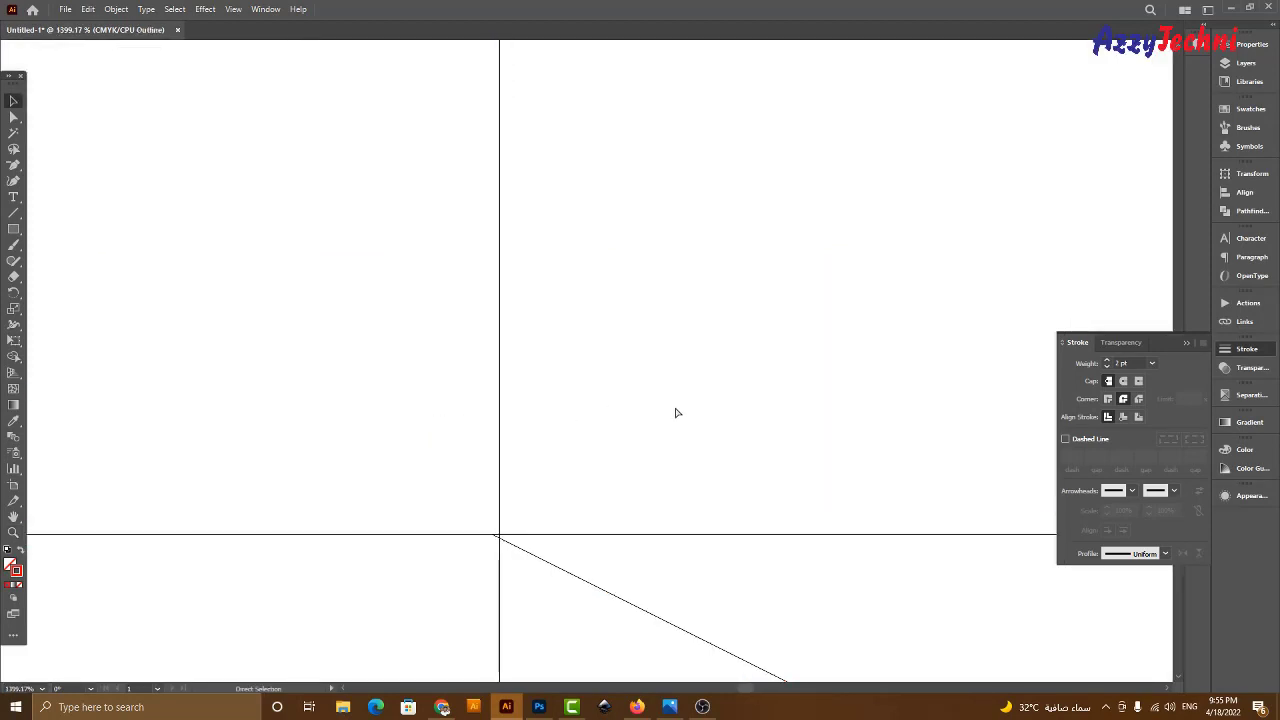
key("v")
mouse_move(551, 566)
left_mouse_down()
mouse_move(580, 574)
mouse_move(564, 569)
left_mouse_up()
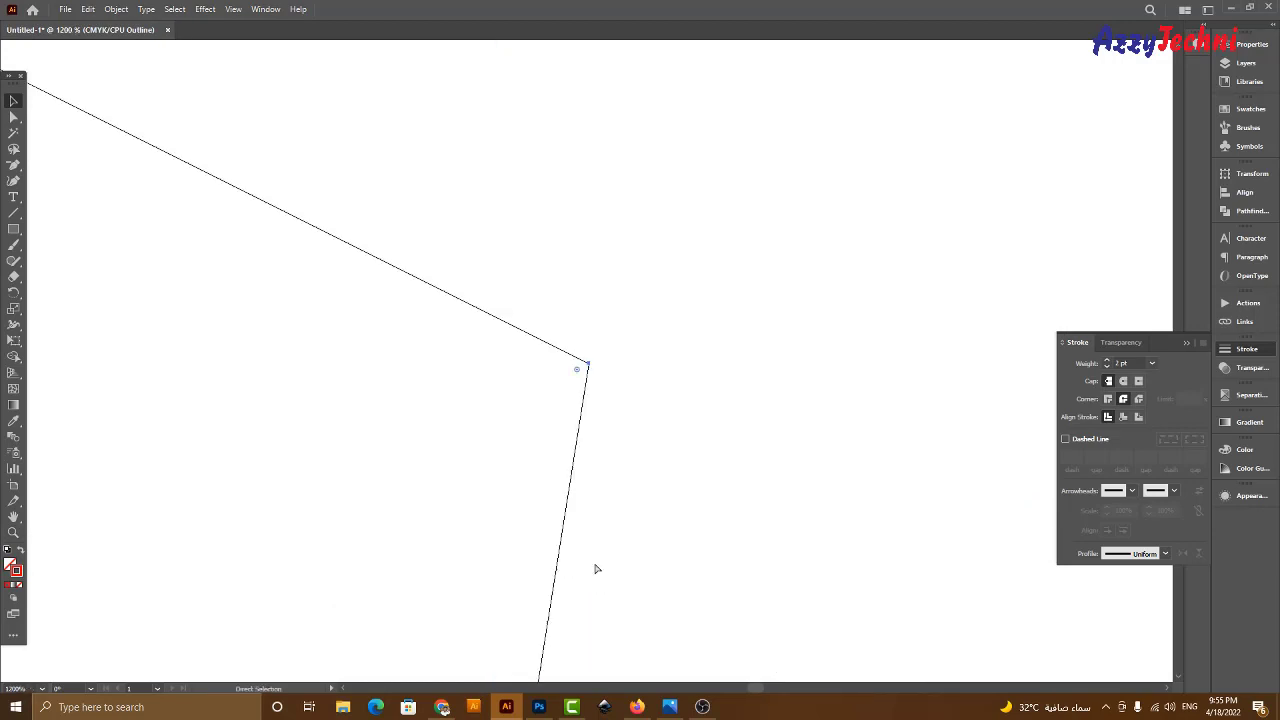
key("ctrl+minus")
key("ctrl+minus")
key("ctrl+minus")
key("ctrl+minus")
key("ctrl+minus")
key("ctrl+minus")
key("ctrl+minus")
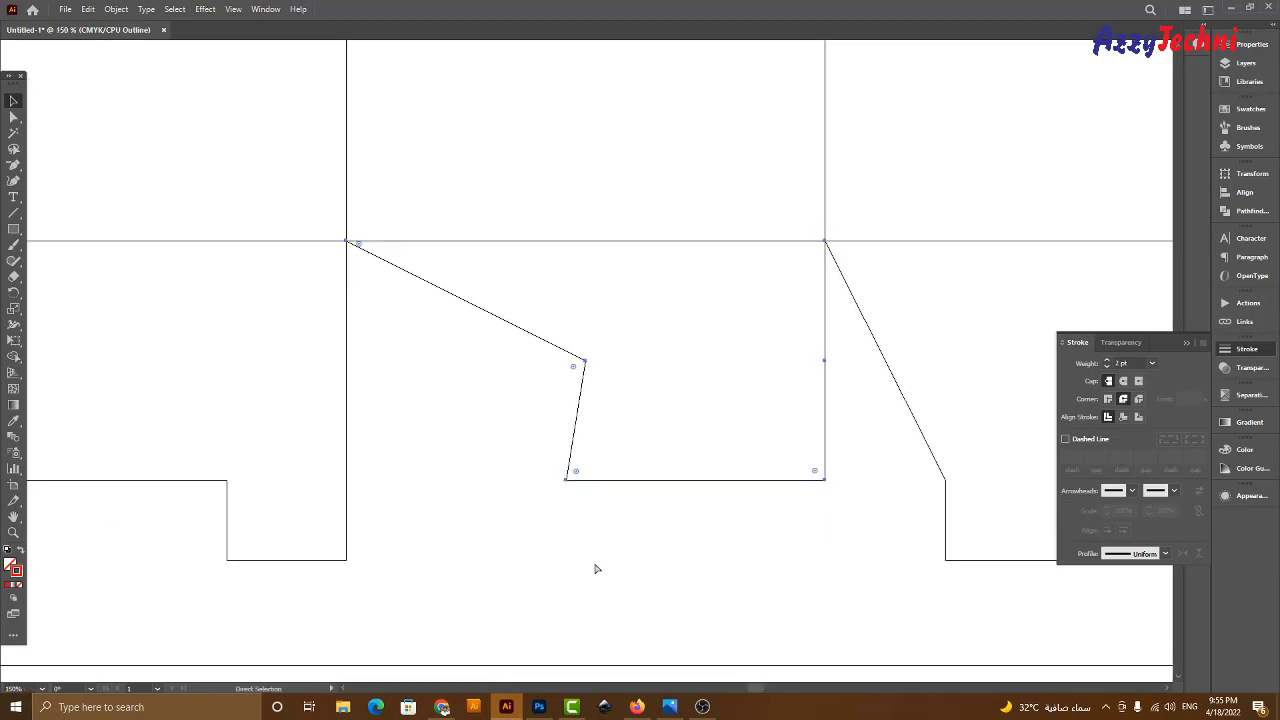
key("a")
key("ctrl+y")
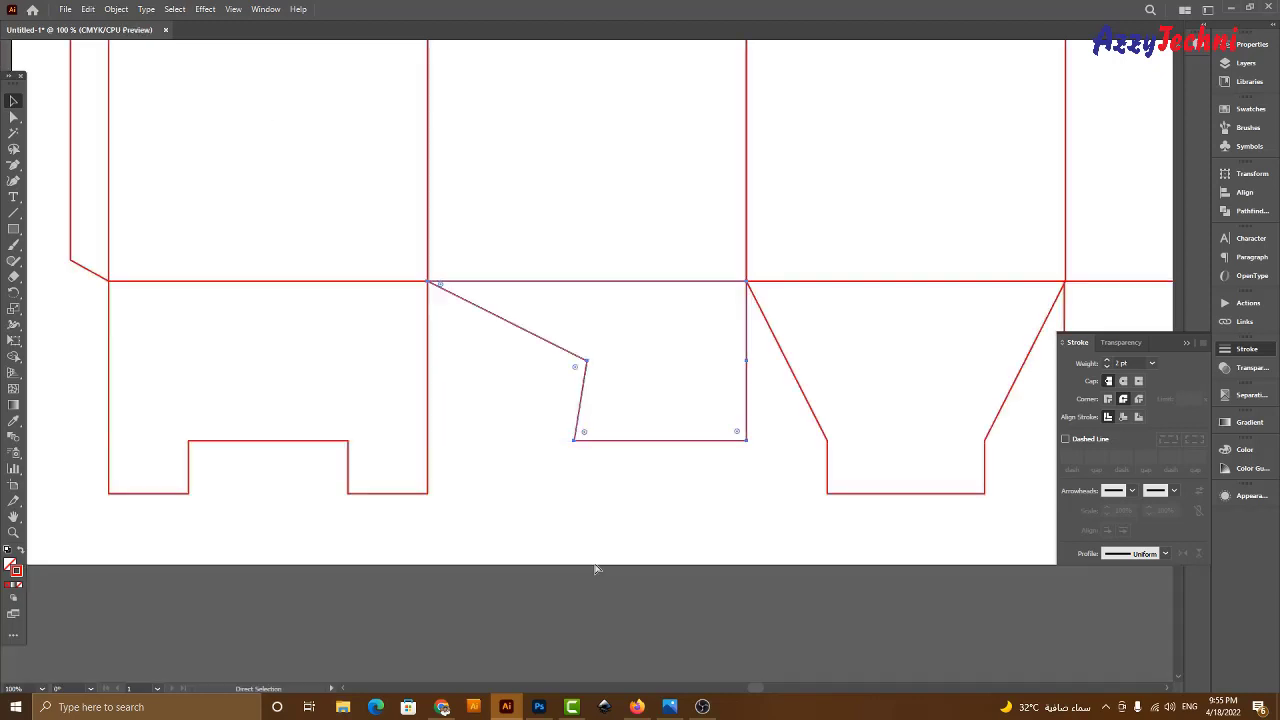
Nudge the lower-left anchor of the notch in the first panel's bottom flap inward so that side slants.
key("ctrl+minus")
left_click_drag(554, 443, 660, 493)
key("z")
left_click_drag(293, 293, 783, 548)
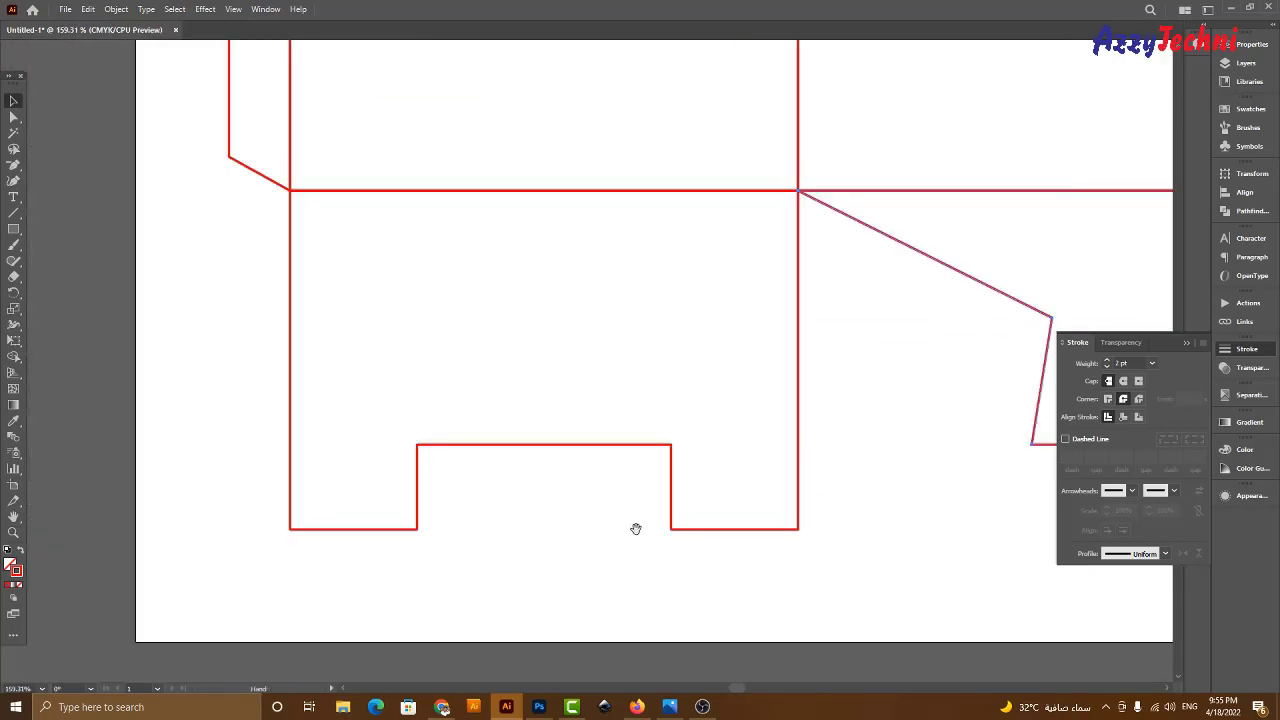
key("a")
left_click_drag(381, 490, 380, 488)
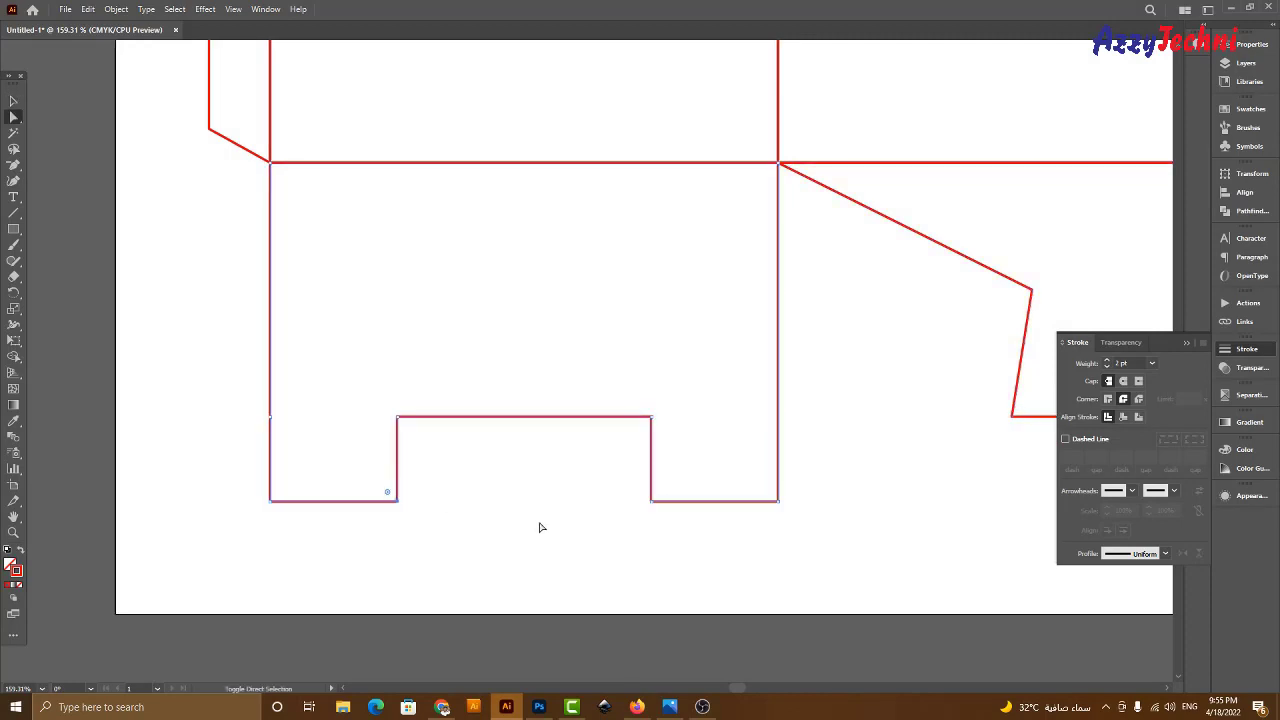
key("Right")
key("Right")
key("Right")
key("Right")
key("Right")
key("Right")
key("Right")
Nudge the notch's lower-right anchor inward by the same amount so its opening narrows symmetrically.
left_click_drag(633, 477, 680, 526)
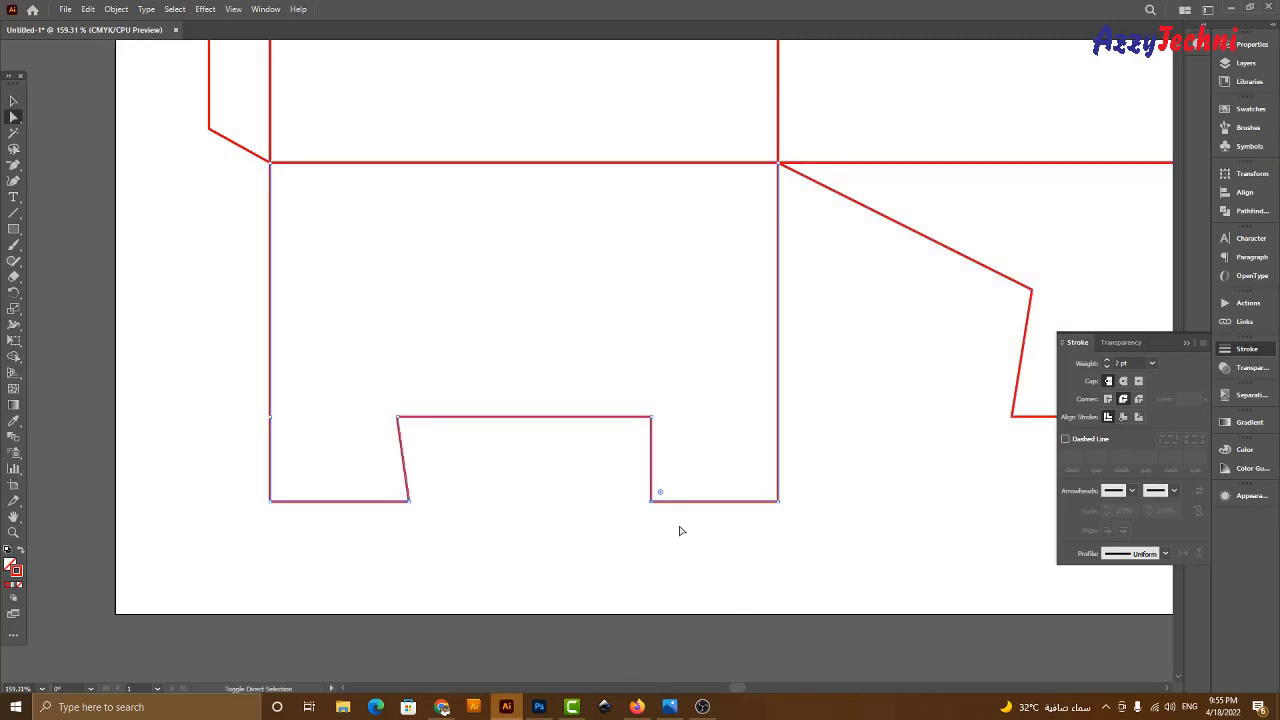
key("Left")
key("Left")
key("Left")
key("Left")
key("Left")
key("Left")
key("Left")
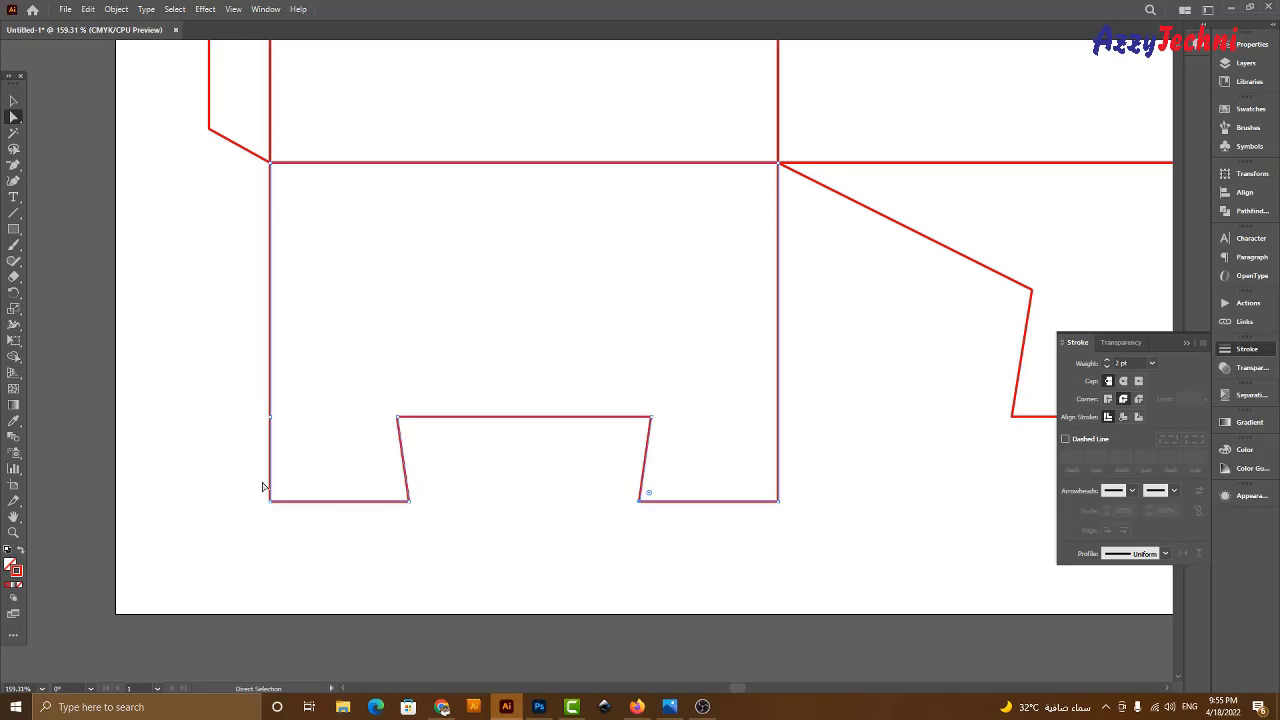
Round the two outer bottom corners of the notched flap under the first panel.
left_click_drag(230, 446, 311, 527)
left_click_drag(848, 565, 764, 494)
left_click(883, 543)
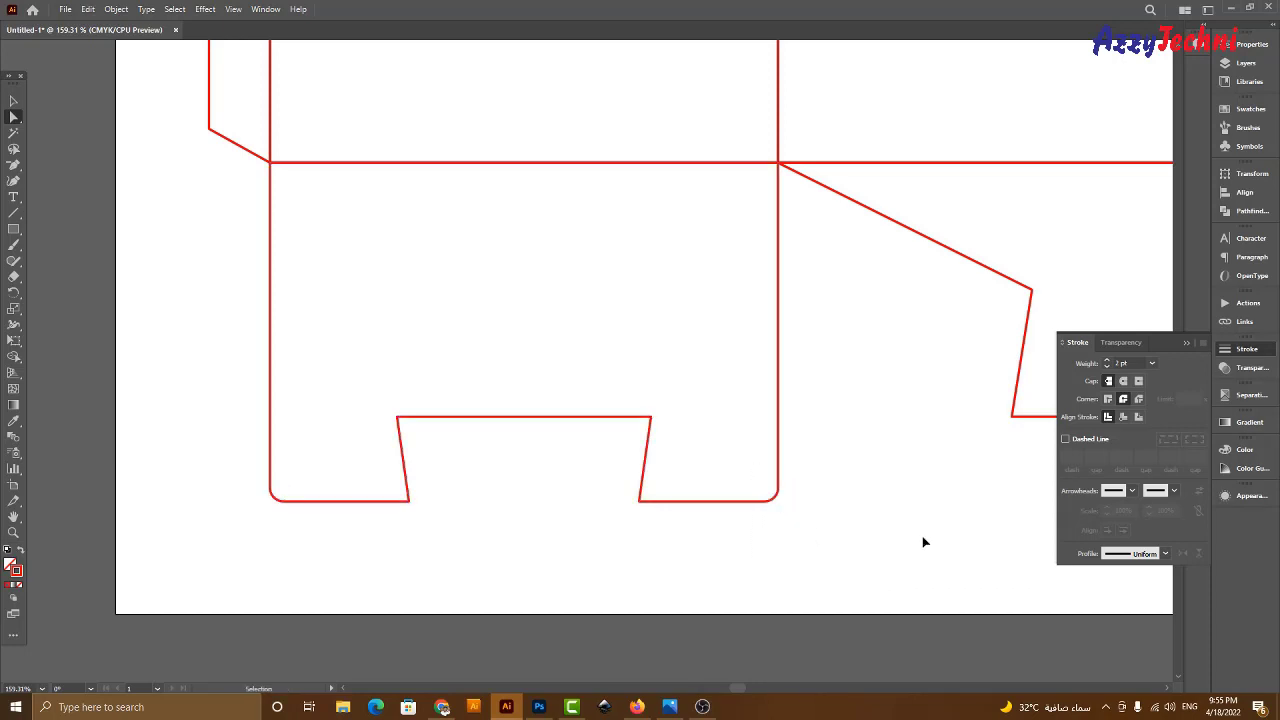
Round the tapered flap's two bottom corners and the bottom corner of each side flap nearest to it.
key("ctrl+minus")
key("ctrl+minus")
left_click_drag(955, 488, 554, 474)
left_click_drag(745, 432, 634, 543)
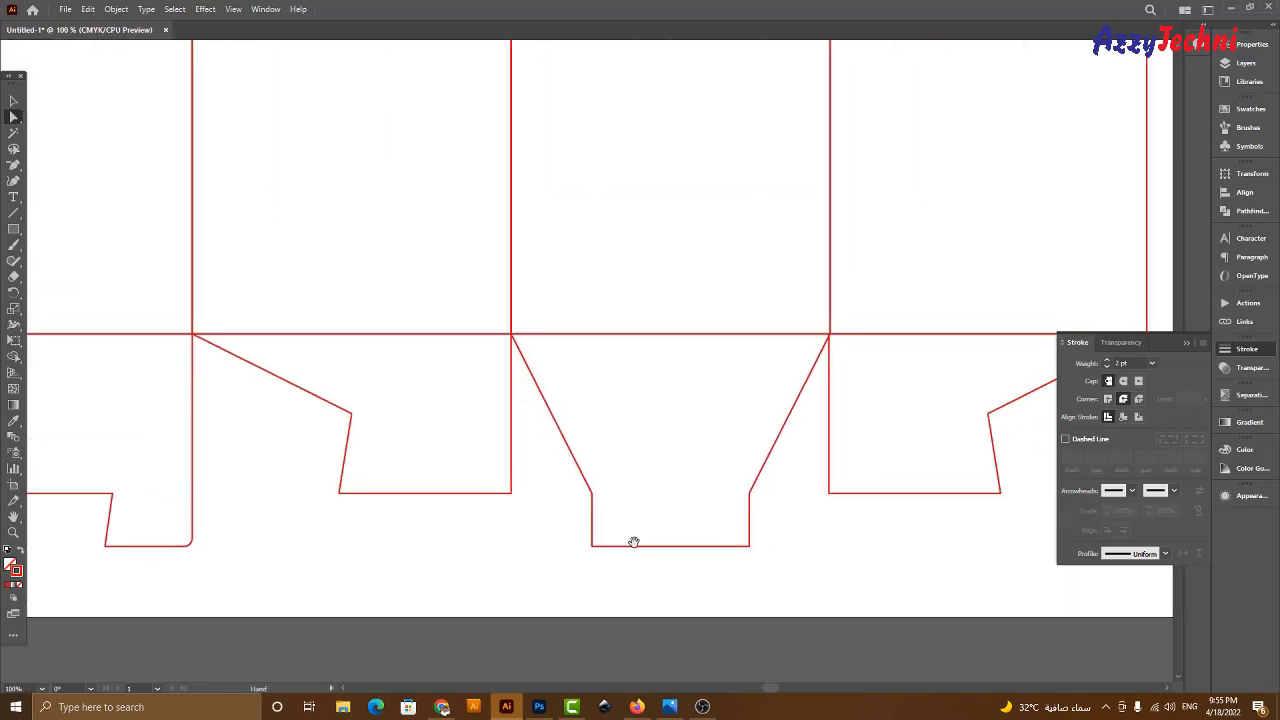
left_click_drag(524, 524, 677, 467)
left_click_drag(758, 519, 621, 509)
left_click(740, 569)
left_click_drag(954, 529, 611, 546)
left_click_drag(677, 514, 799, 516)
left_click_drag(612, 460, 639, 474)
left_click(590, 510)
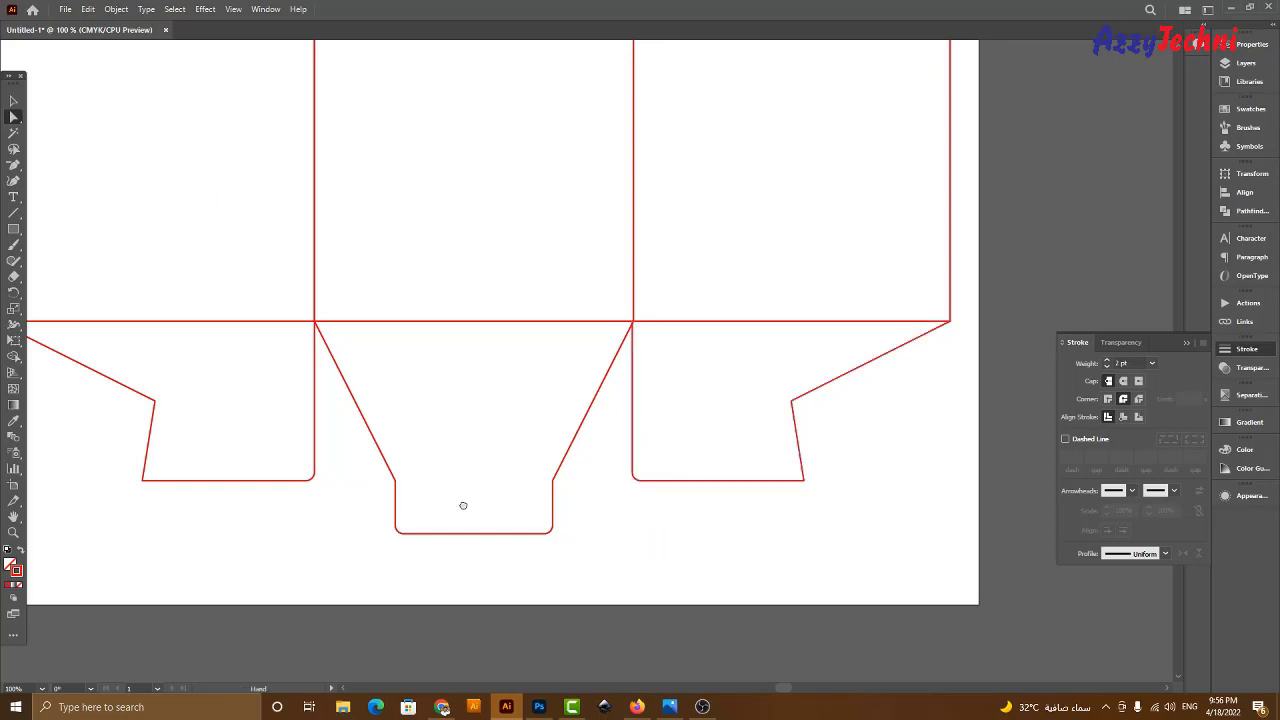
left_click_drag(463, 506, 662, 535)
key("v")
key("ctrl+minus")
key("ctrl+minus")
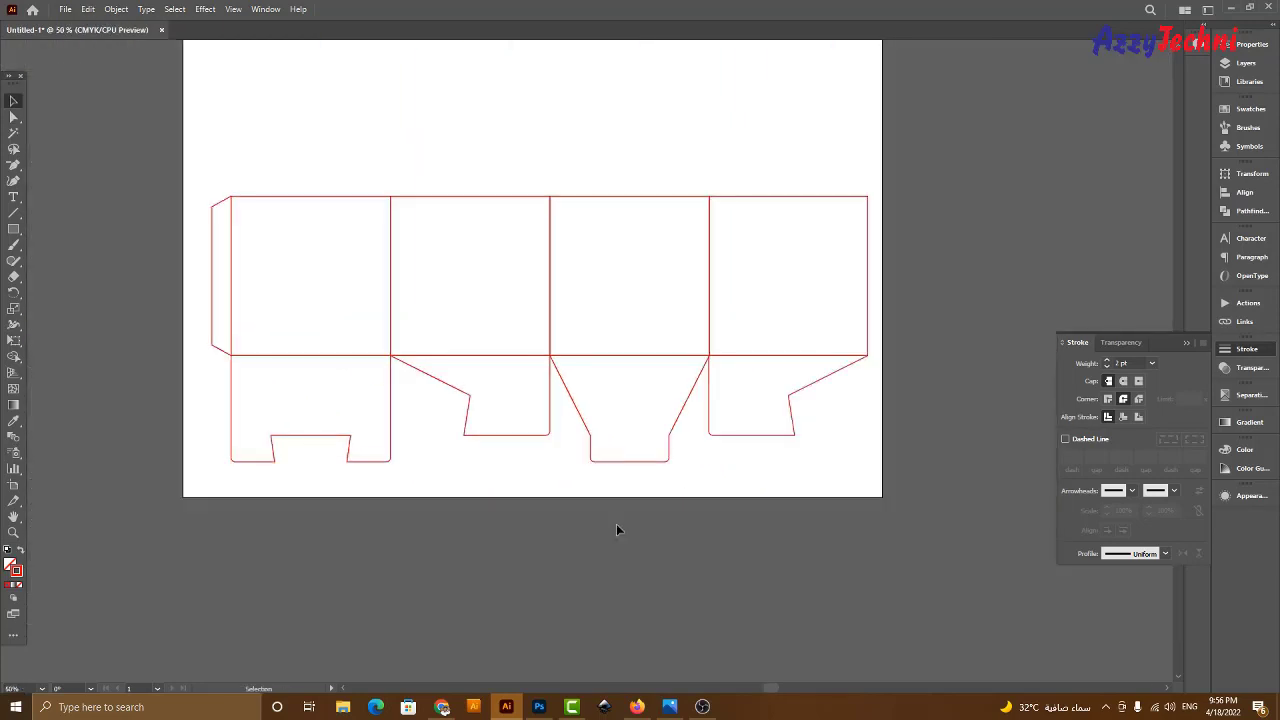
Duplicate the second side panel's square directly above it so the copy rests on the panel's top edge.
left_click_drag(351, 269, 390, 387)
key("z")
left_click_drag(205, 137, 990, 597)
key("v")
left_click_drag(473, 366, 566, 486)
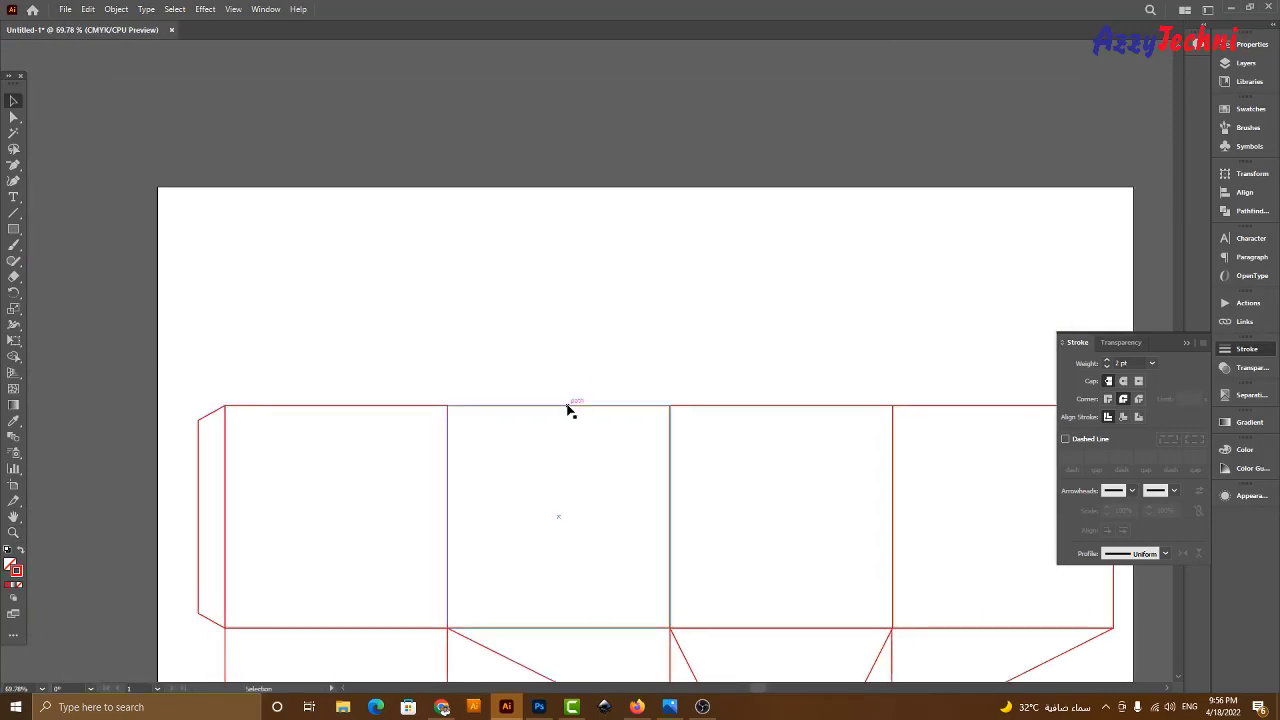
left_click_drag(567, 408, 583, 187)
left_click_drag(590, 329, 603, 355)
left_click(676, 311)
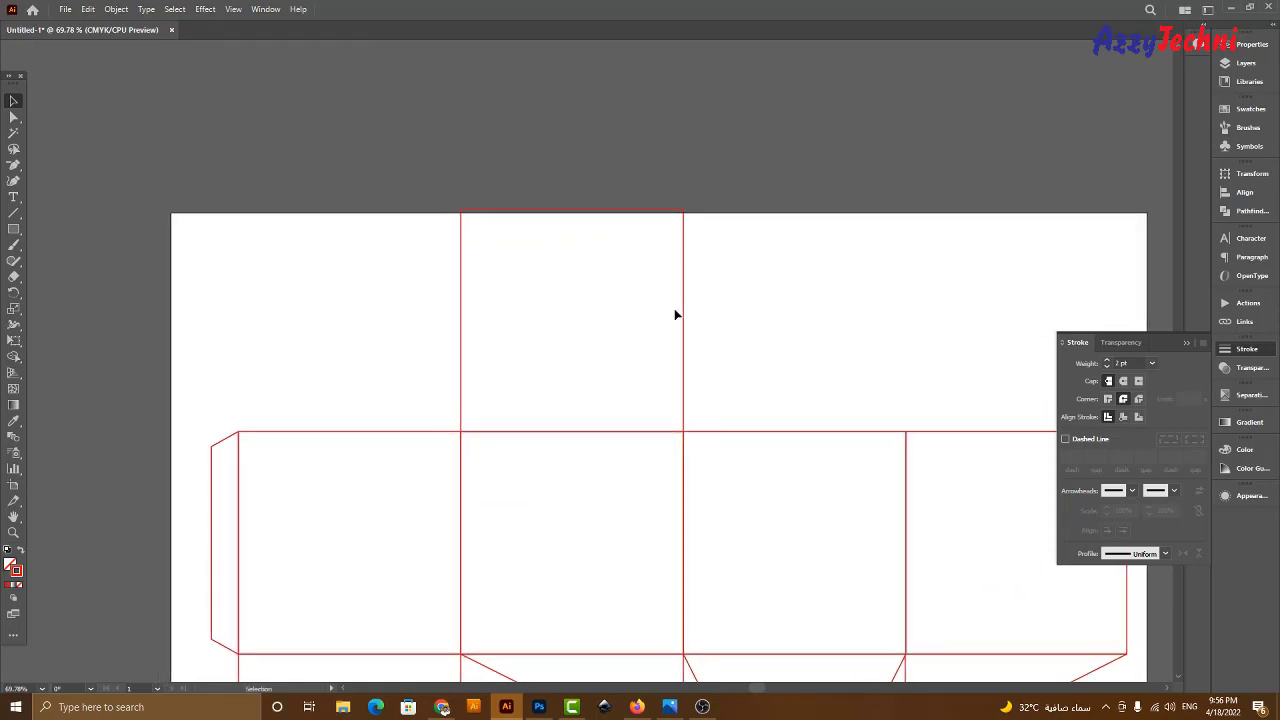
Switch to the reference photo in Photos and examine the pointed top flaps of the open box.
key("z")
left_click_drag(312, 119, 880, 529)
key("v")
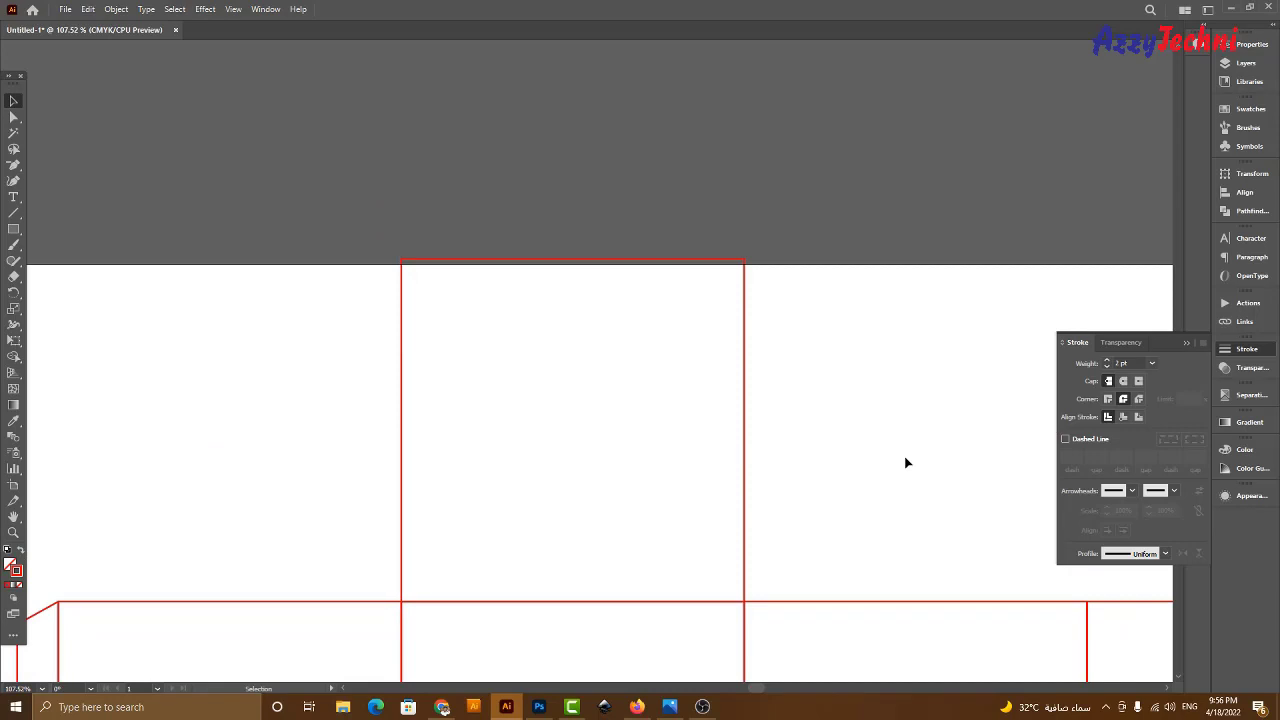
left_click(668, 710)
scroll(850, 432, "up", 3)
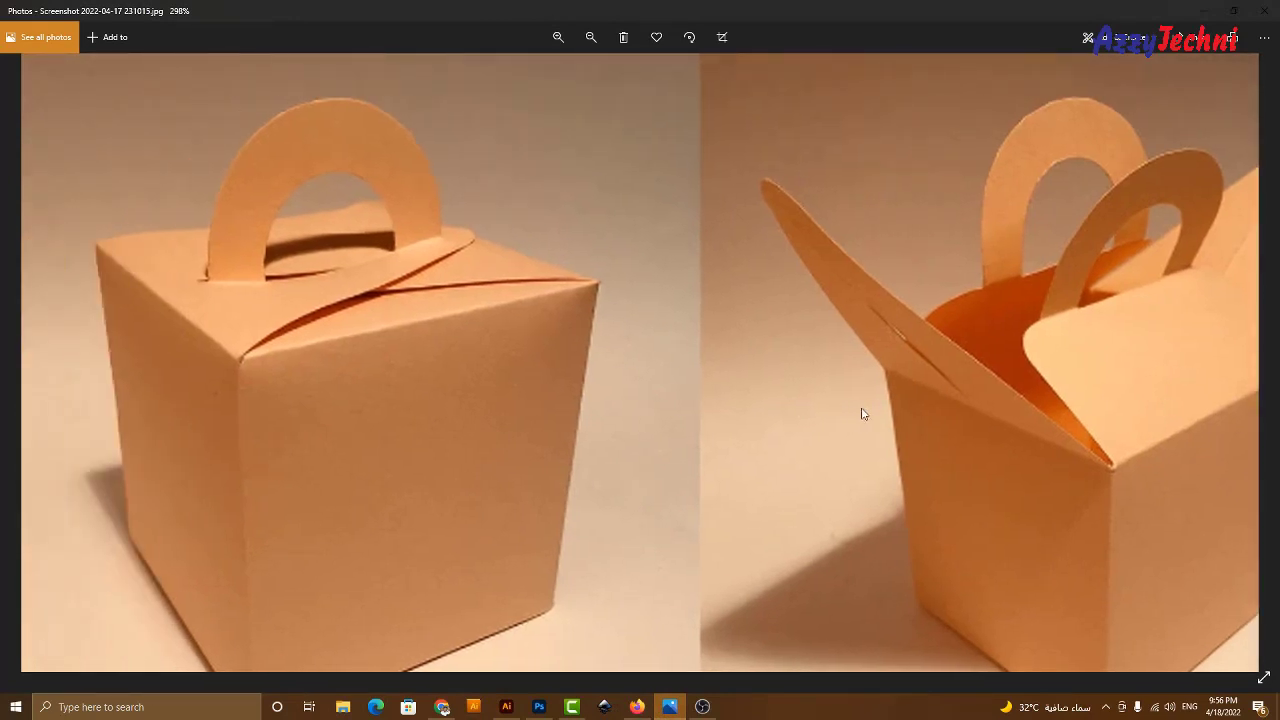
left_click_drag(864, 413, 929, 410)
left_click_drag(1004, 398, 762, 350)
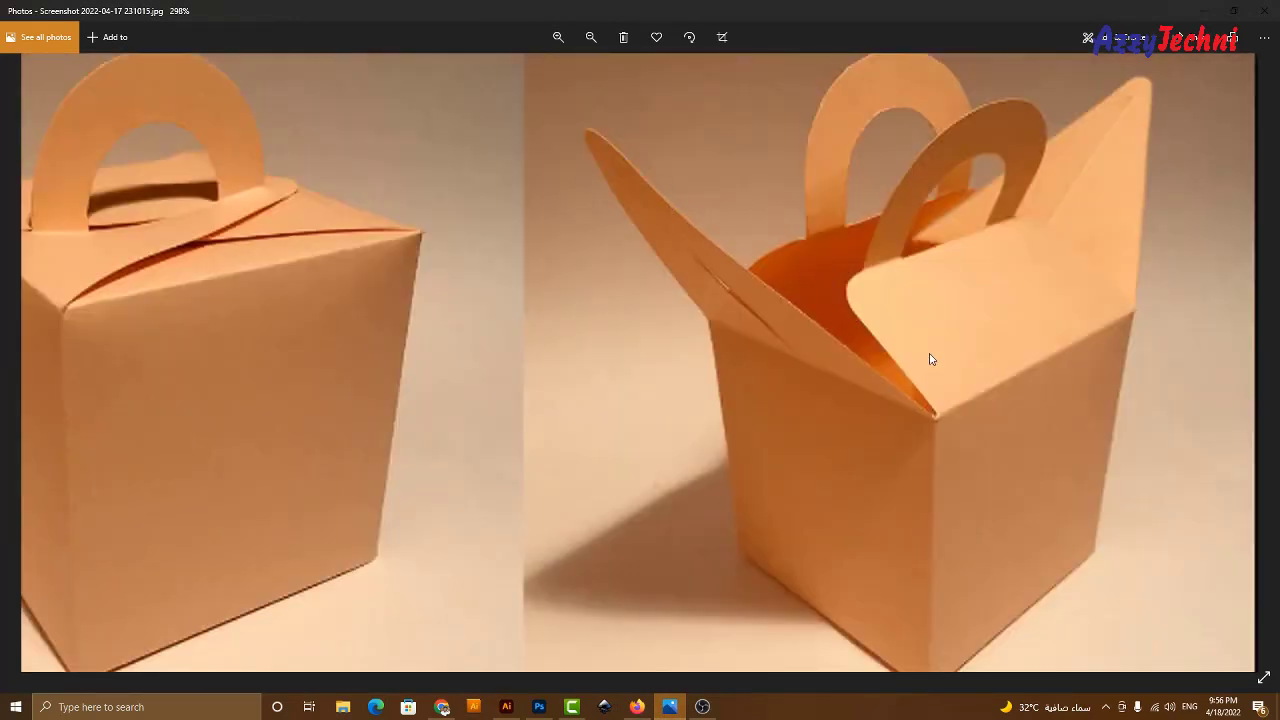
scroll(632, 143, "up", 5)
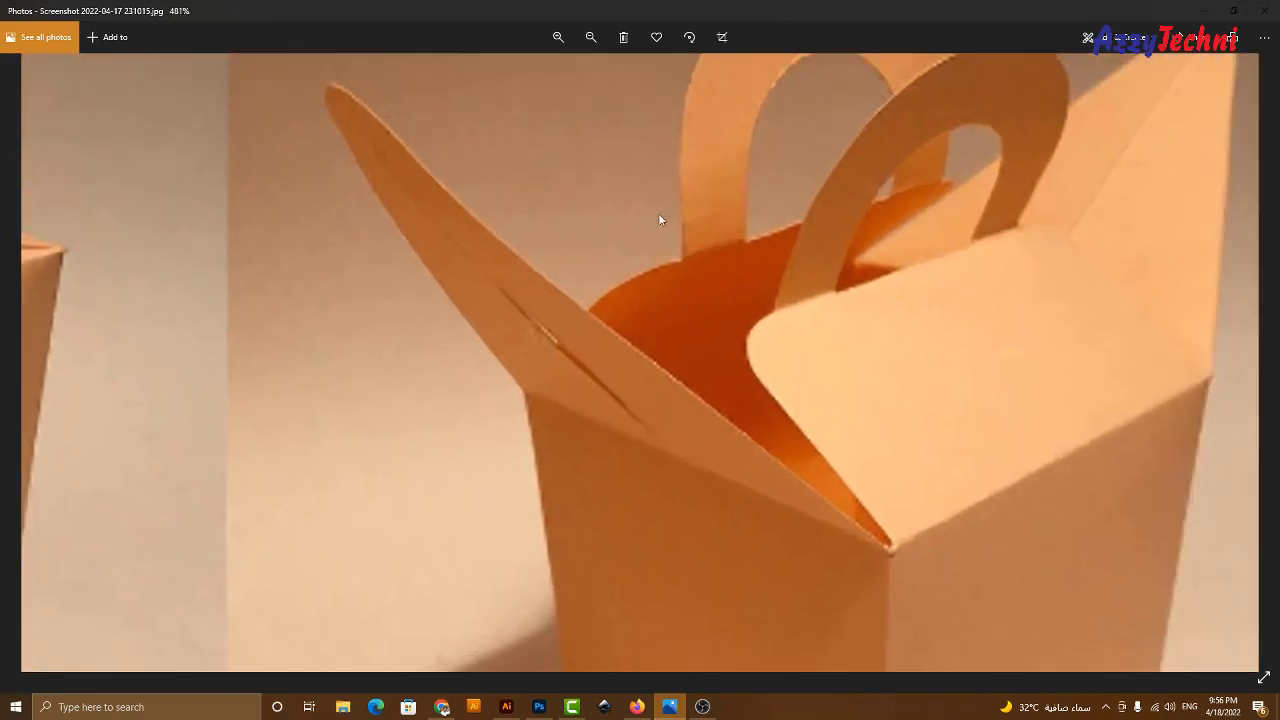
left_click_drag(896, 268, 745, 392)
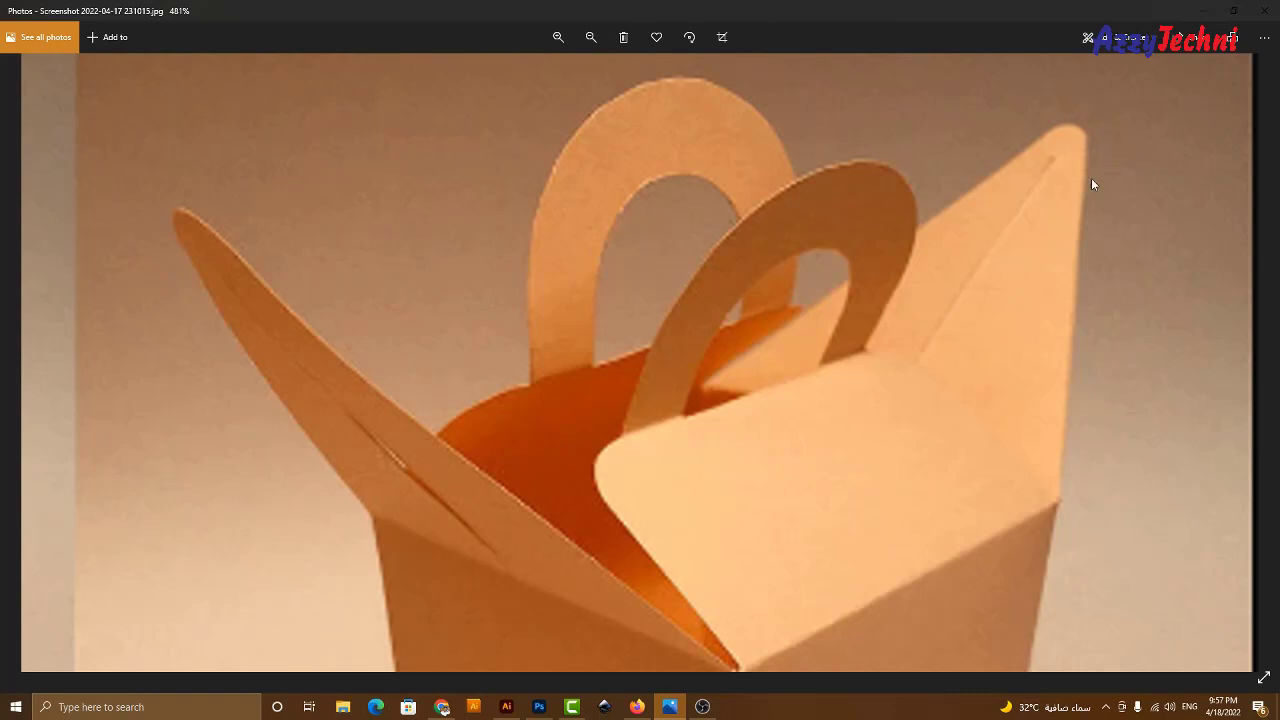
Back in Illustrator, reshape the square above the second panel into a centred triangular flap with a rounded tip.
left_click(506, 706)
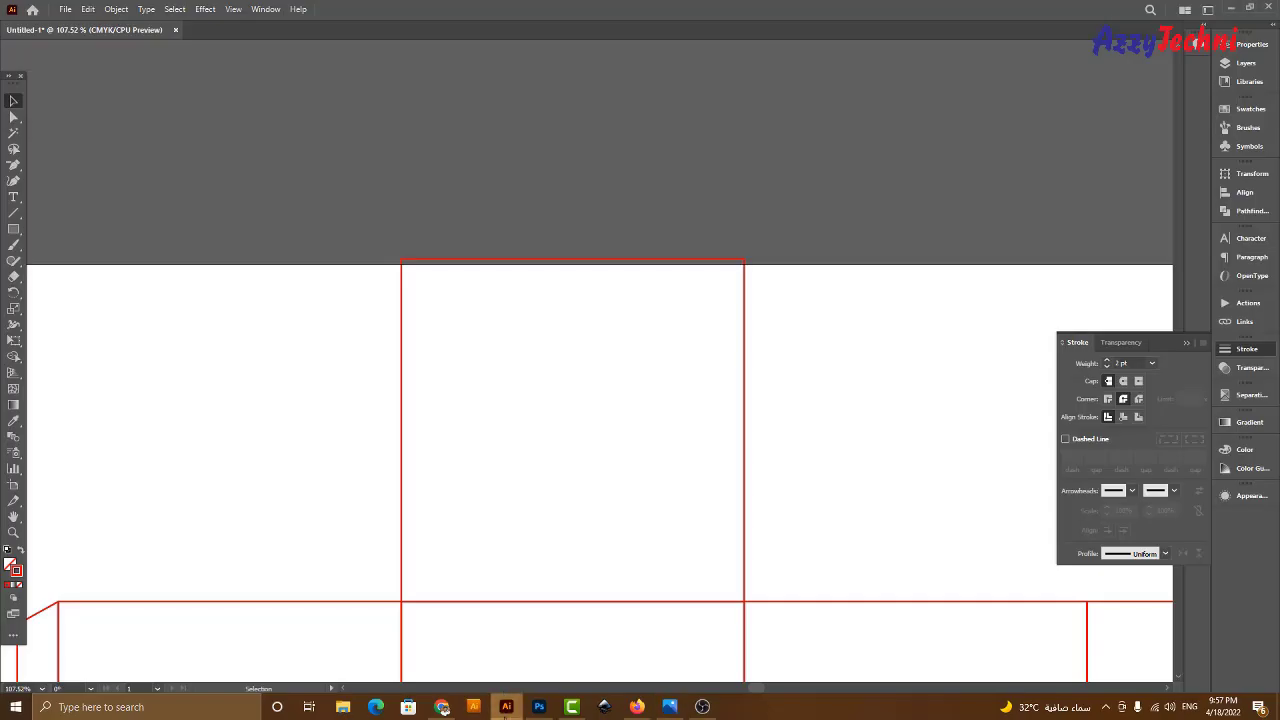
key("minus")
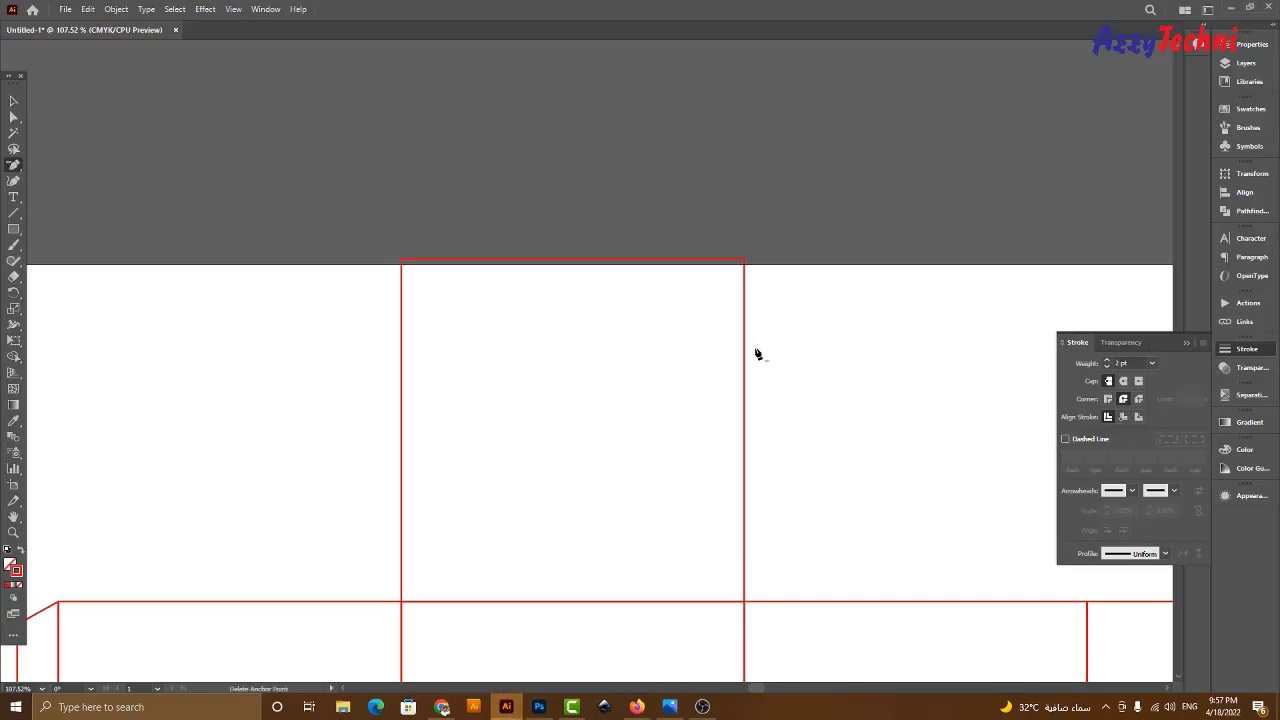
left_click(744, 260)
key("a")
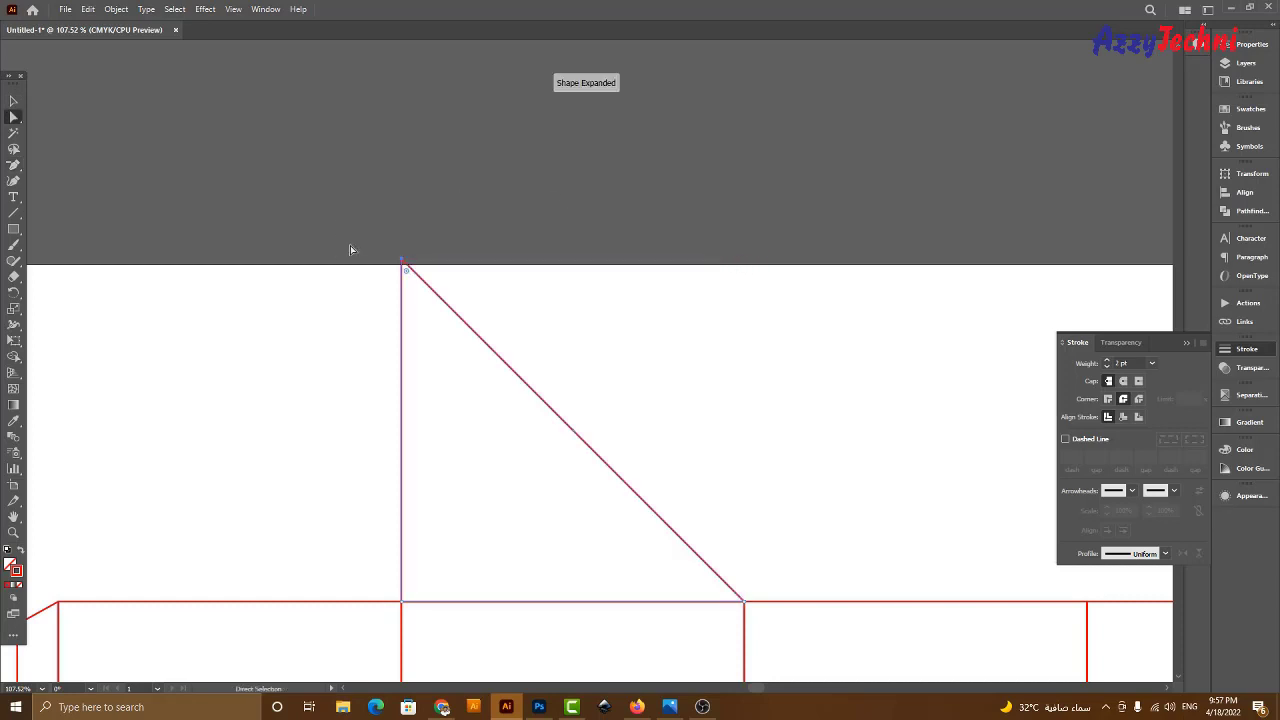
left_click_drag(404, 264, 573, 280)
left_click_drag(494, 217, 583, 304)
left_click(761, 366)
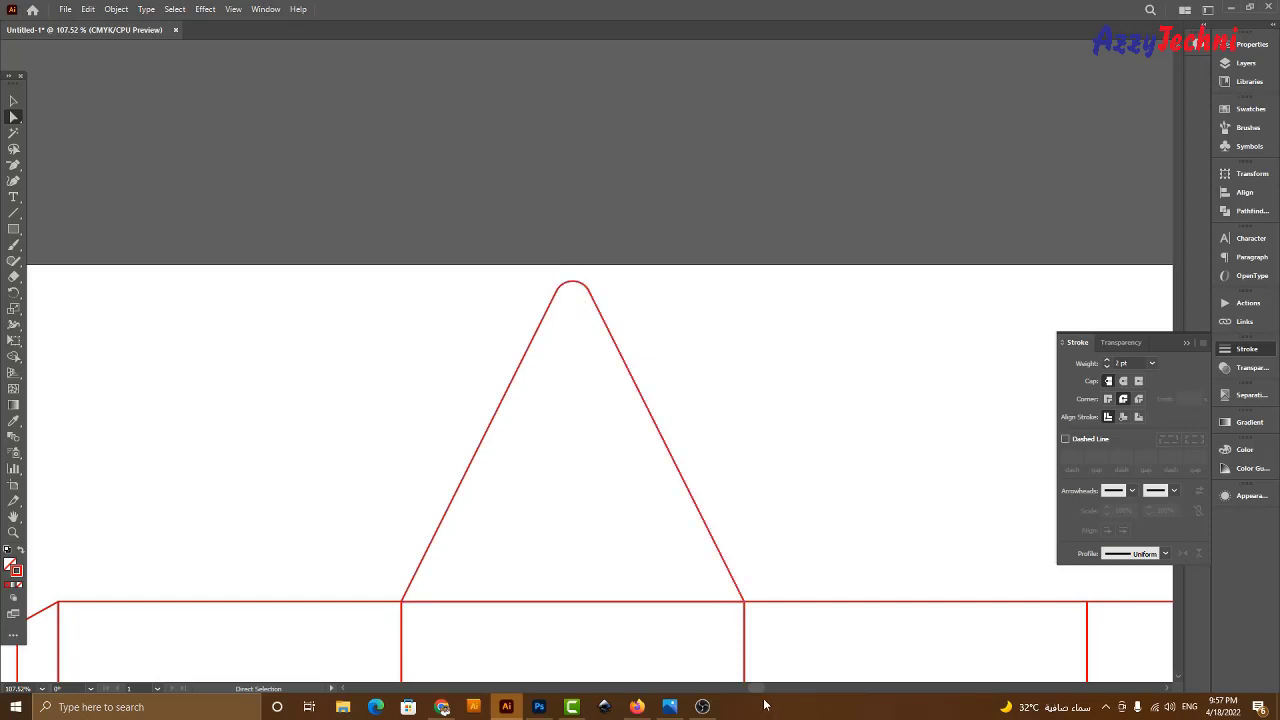
left_click(670, 707)
left_click(677, 709)
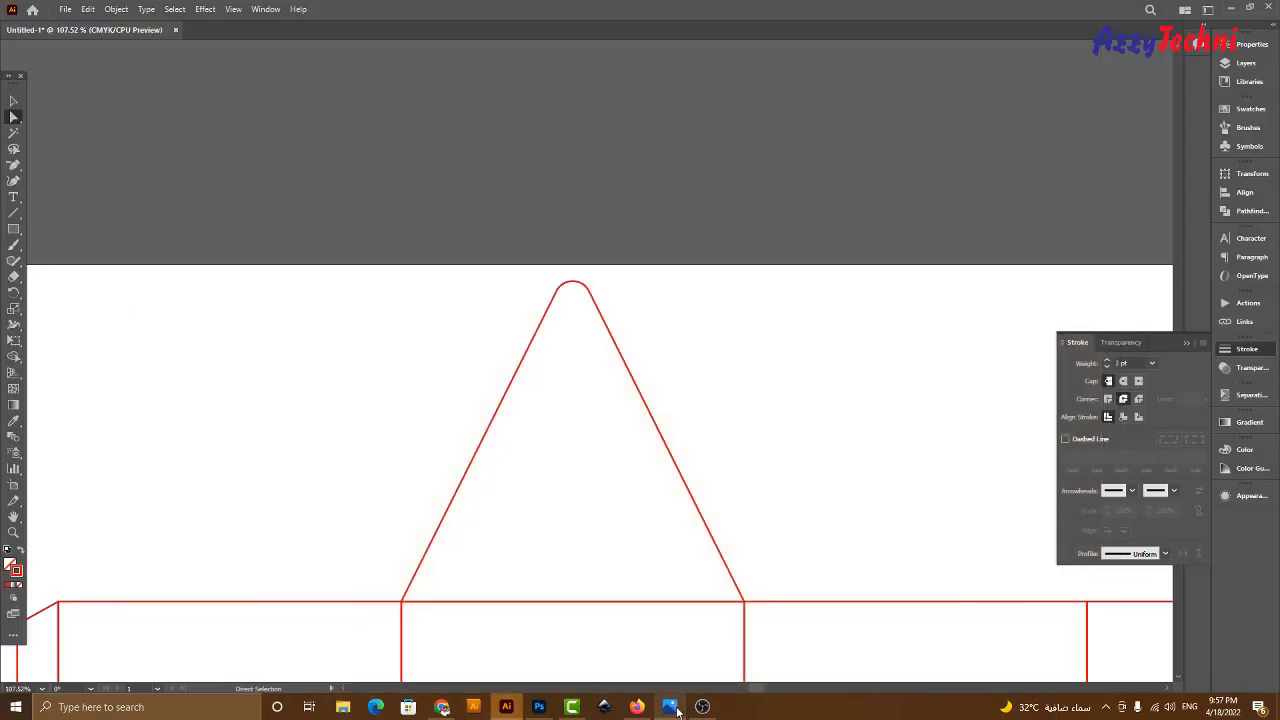
left_click(677, 709)
left_click(677, 709)
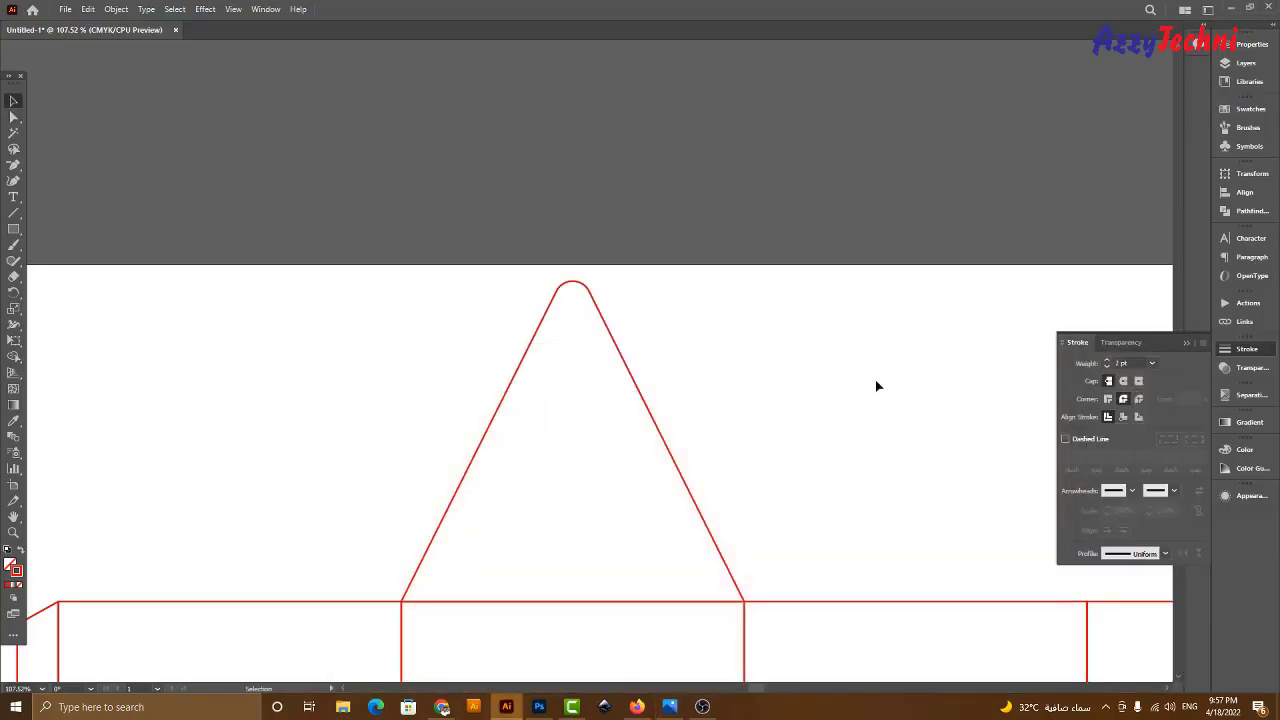
Increase the triangular flap's height with its base kept on the panel, and extend the artboard's top edge slightly above its tip.
key("ctrl+minus")
left_click_drag(654, 434, 592, 359)
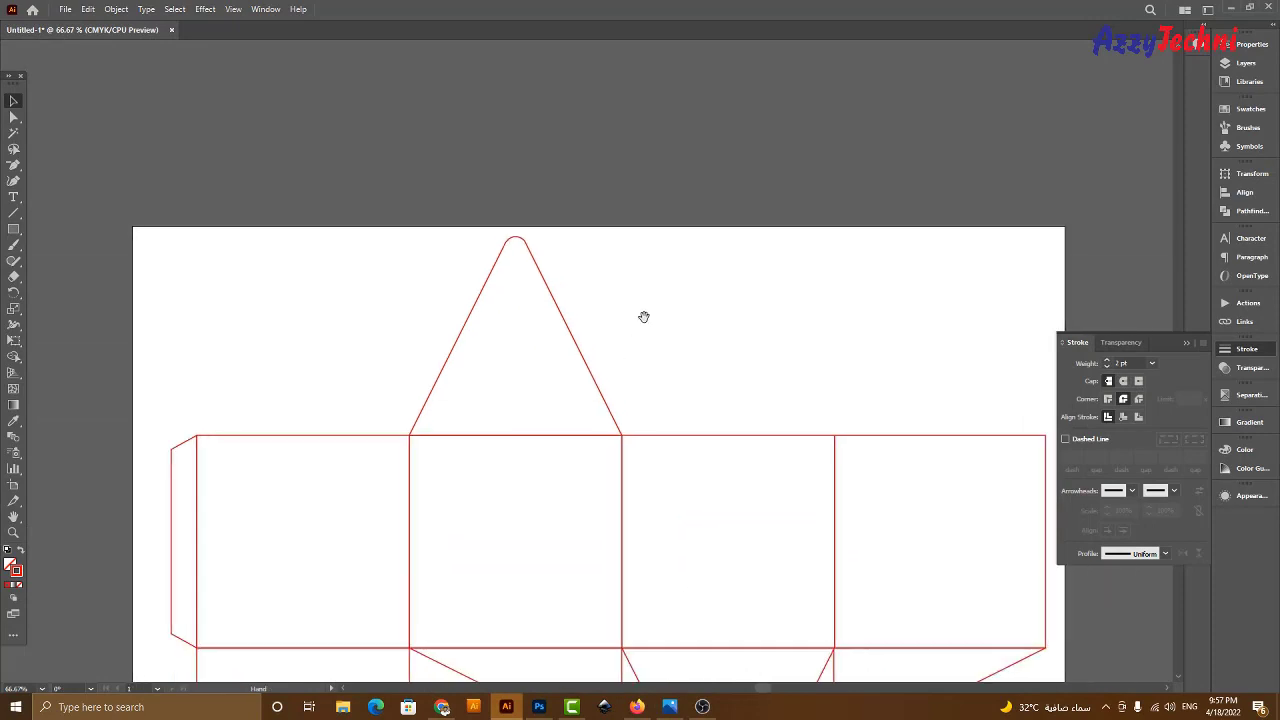
left_click_drag(647, 306, 523, 357)
left_click(1252, 45)
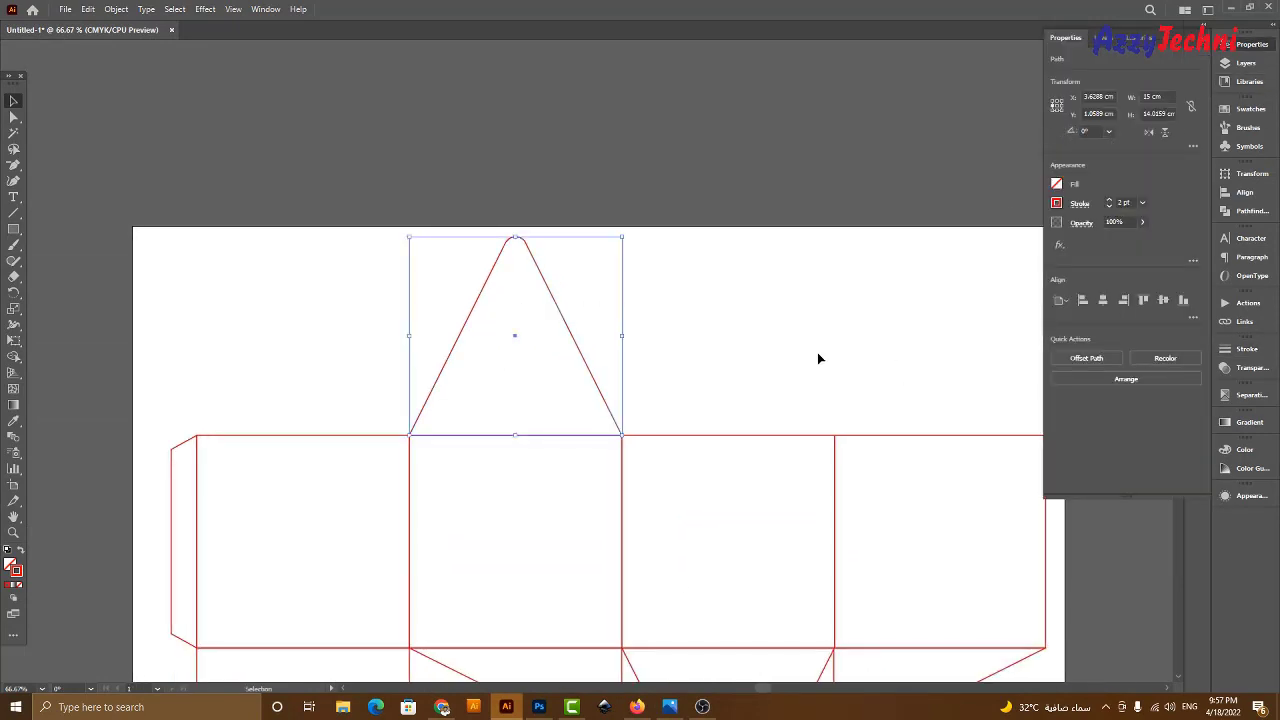
left_click_drag(694, 396, 764, 488)
left_click_drag(624, 263, 510, 350)
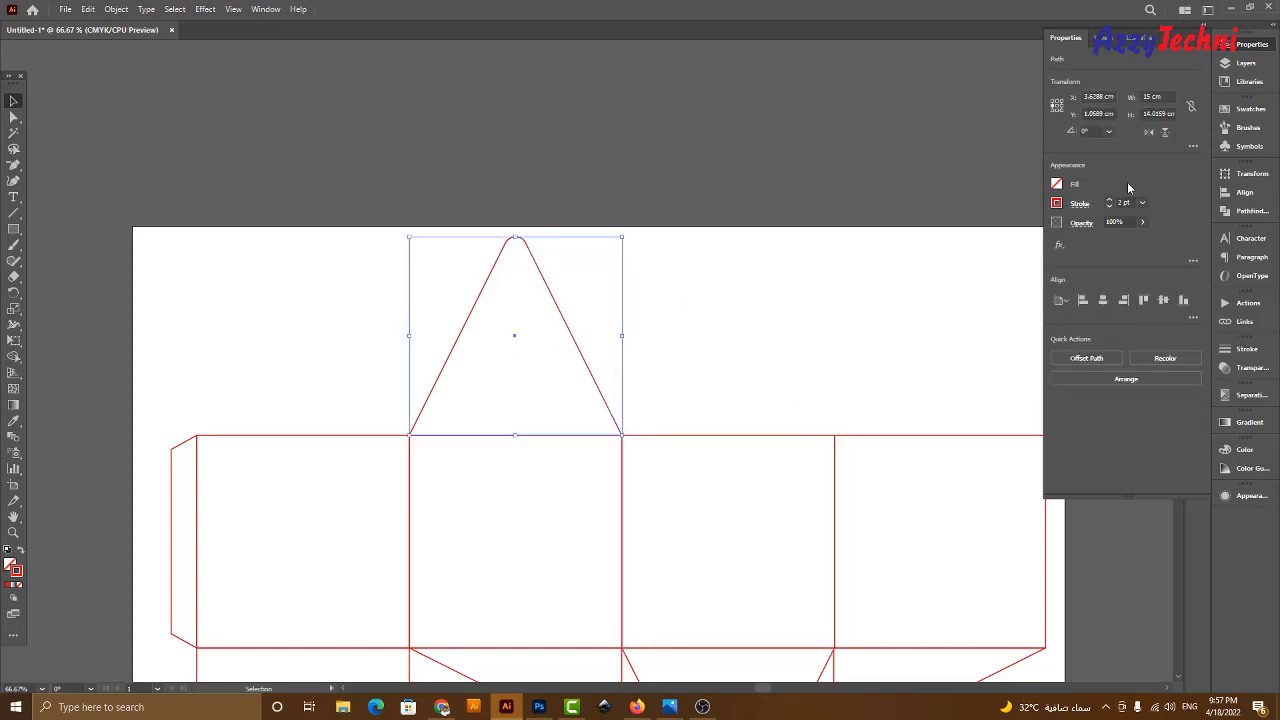
left_click(1057, 105)
left_click(1158, 114)
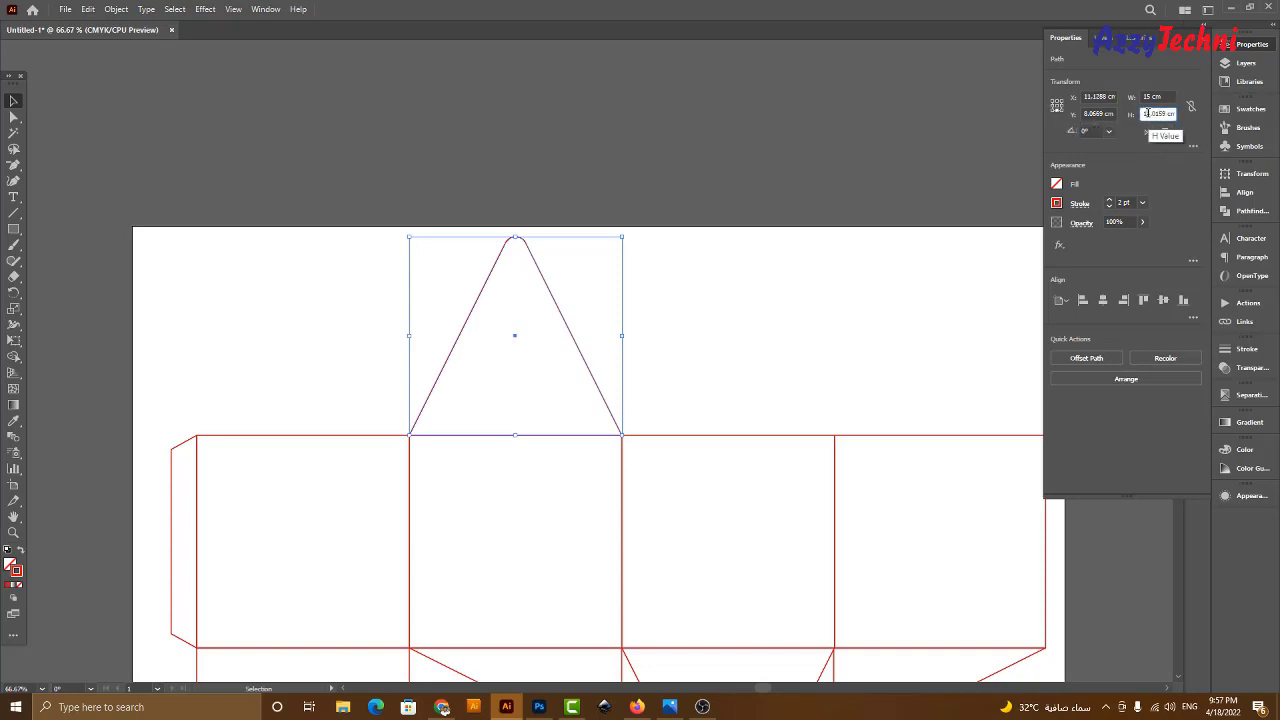
type("2cm")
key("Return")
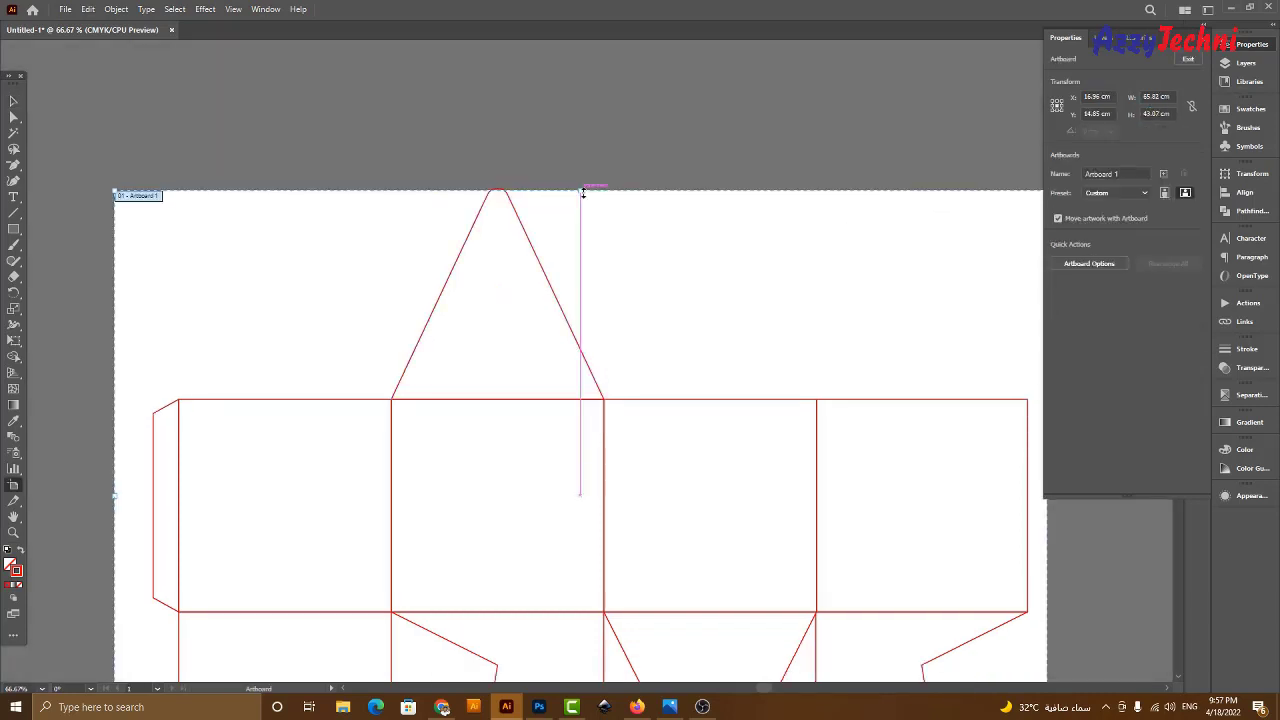
left_click_drag(583, 190, 586, 181)
key("v")
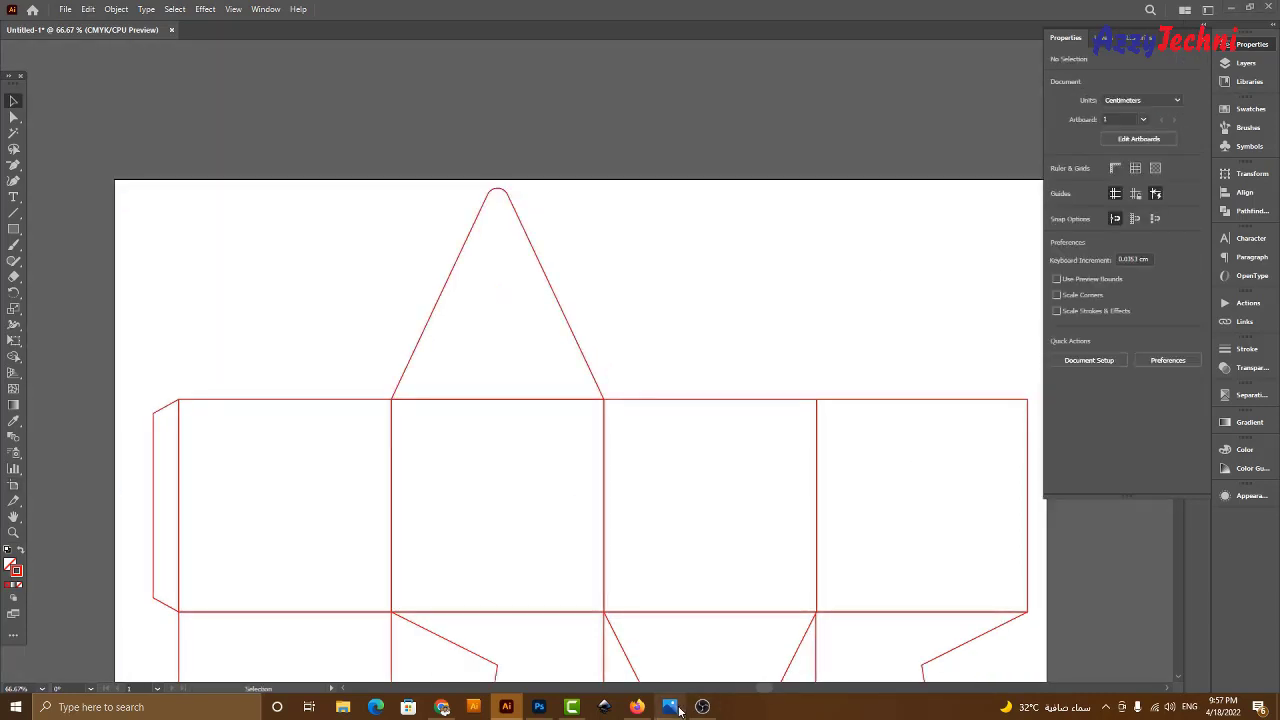
Switch to the reference photo in Photos and examine how the top flaps overlap around the handle on the closed box.
left_click(679, 711)
left_click_drag(831, 368, 897, 306)
scroll(378, 342, "down", 2)
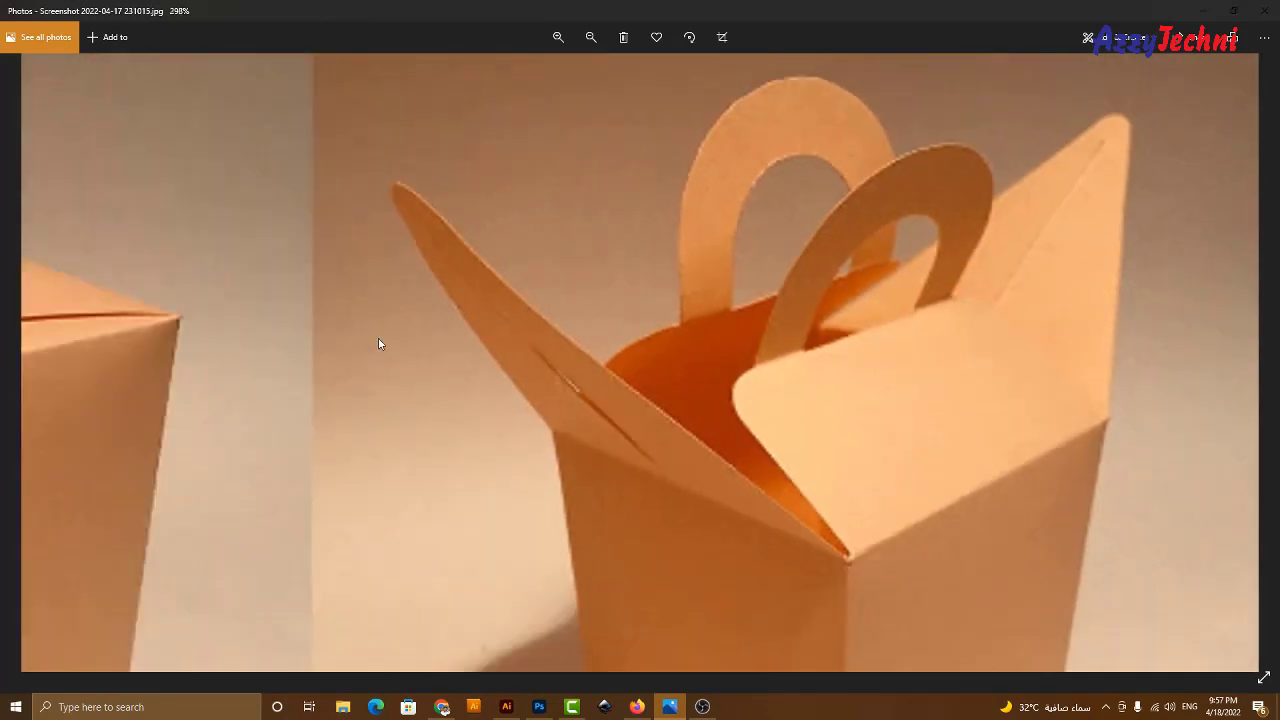
scroll(400, 352, "down", 2)
scroll(651, 220, "up", 5)
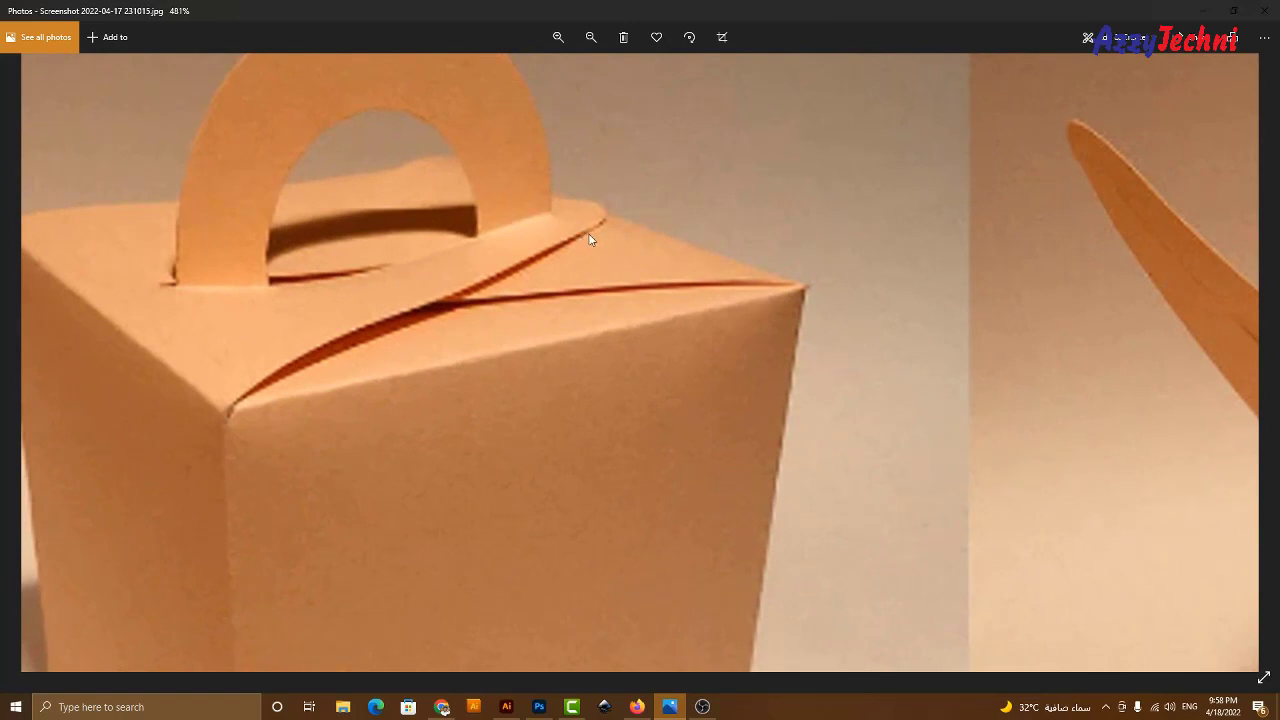
scroll(609, 204, "up", 2)
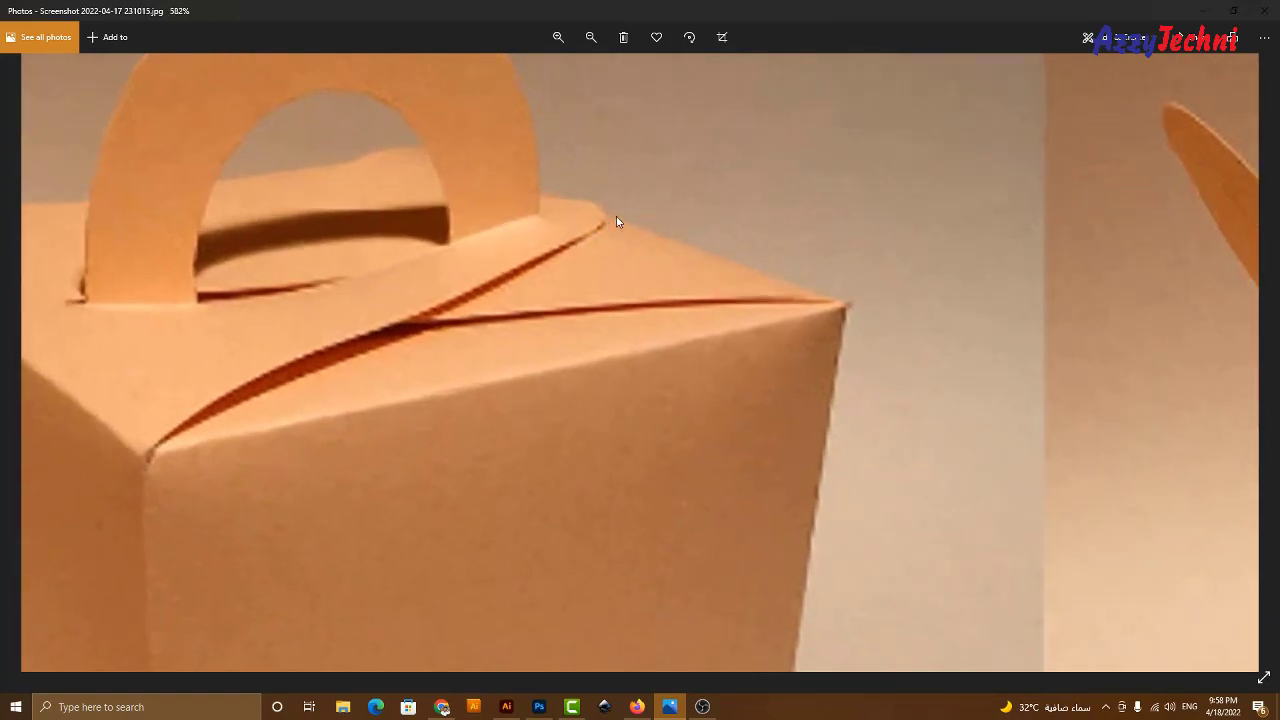
scroll(616, 220, "down", 3)
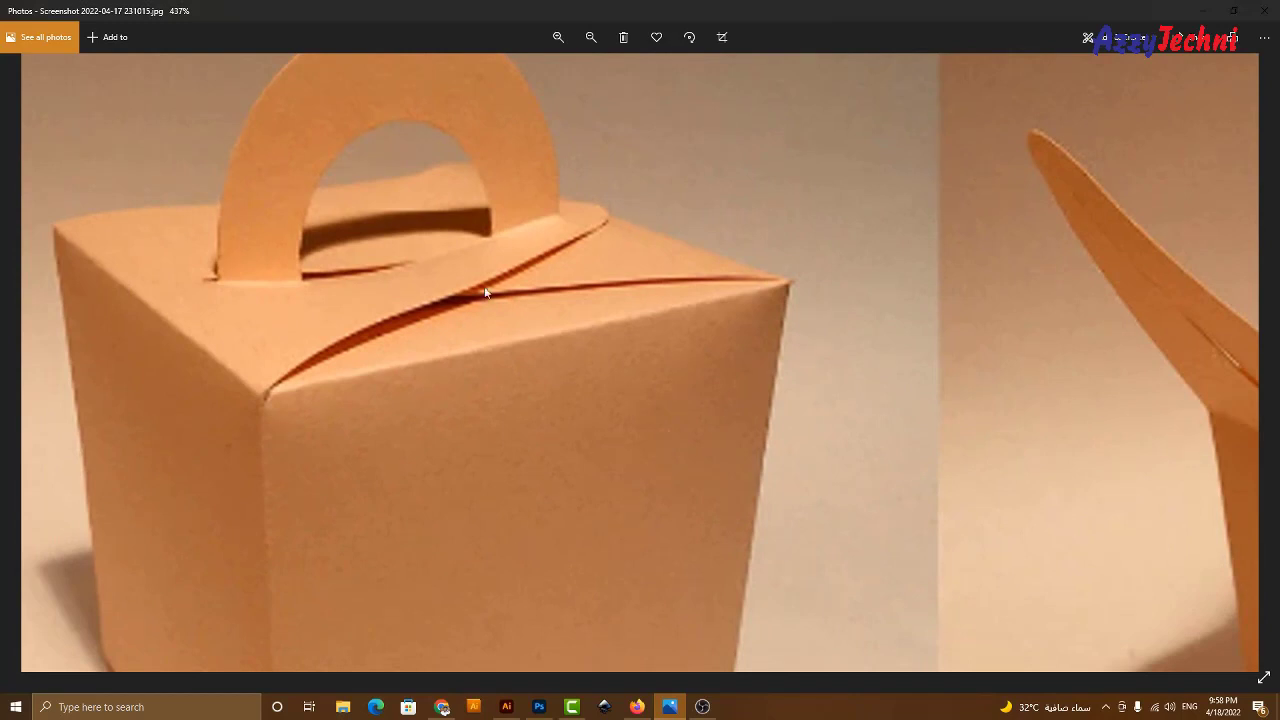
scroll(613, 225, "down", 2)
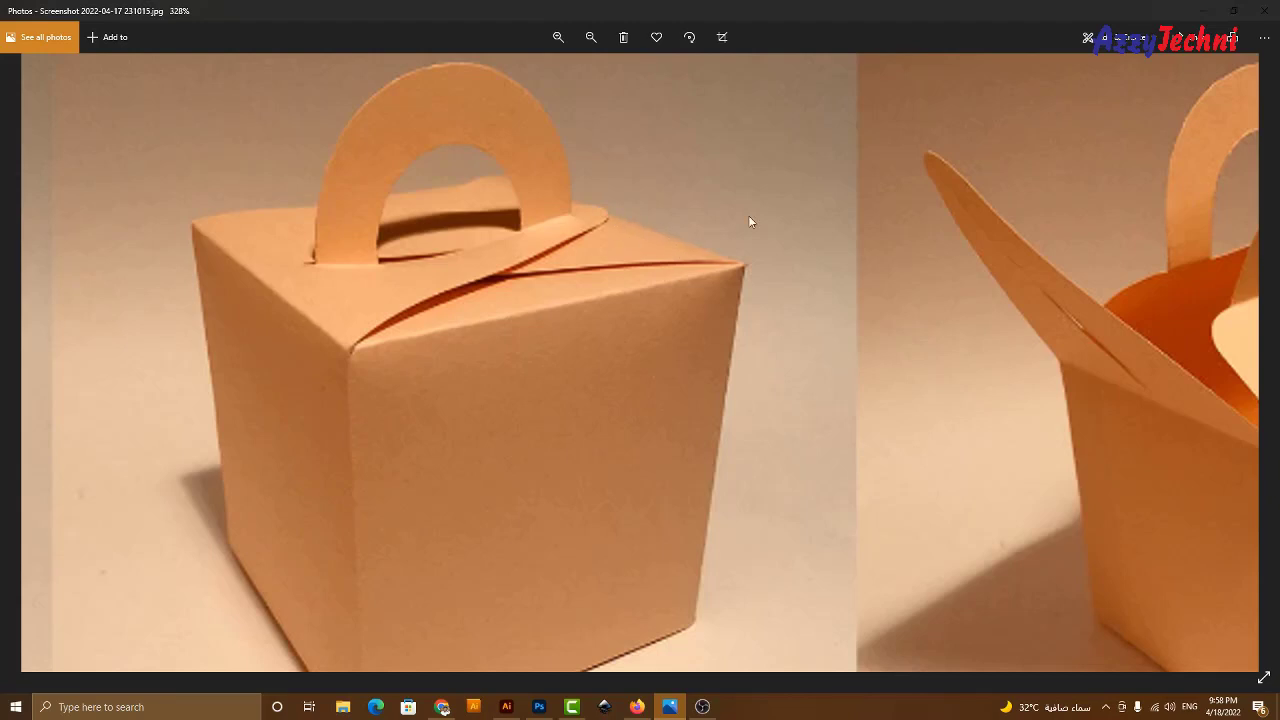
Examine the shape of the rounded top flaps with handles on the open box in the reference photo.
left_click(507, 706)
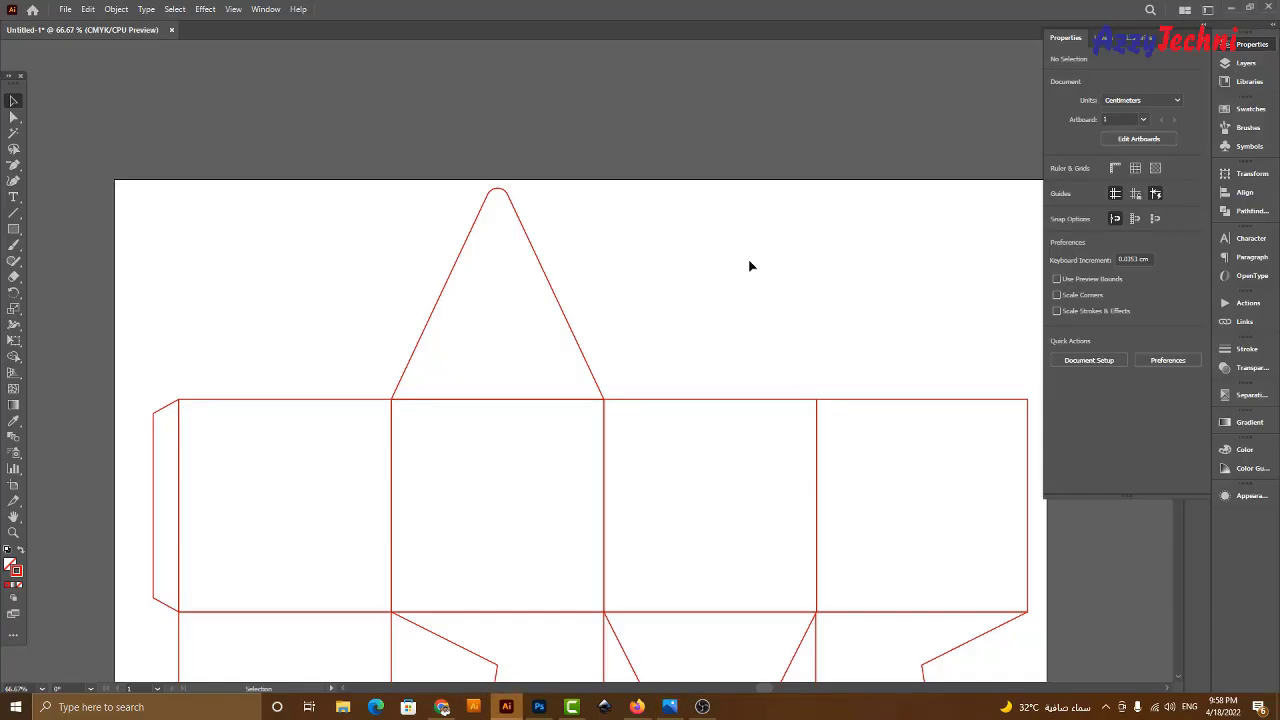
left_click_drag(715, 266, 658, 326)
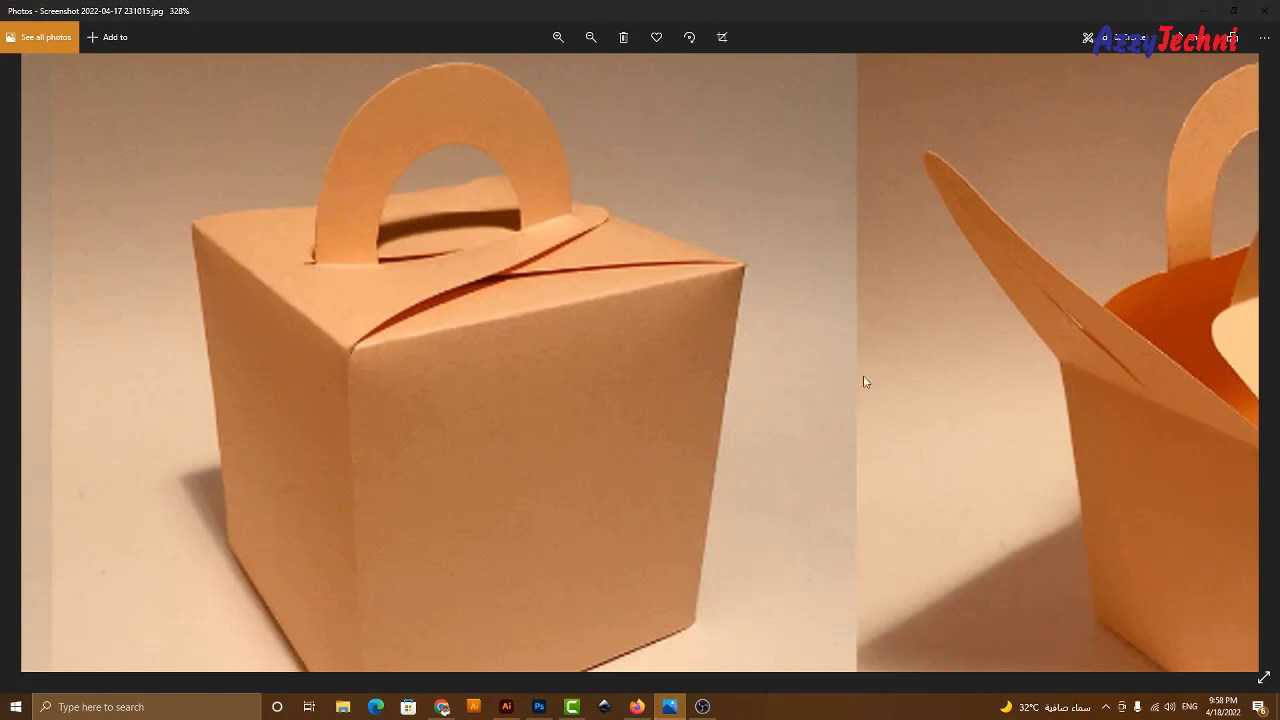
left_click_drag(863, 378, 500, 457)
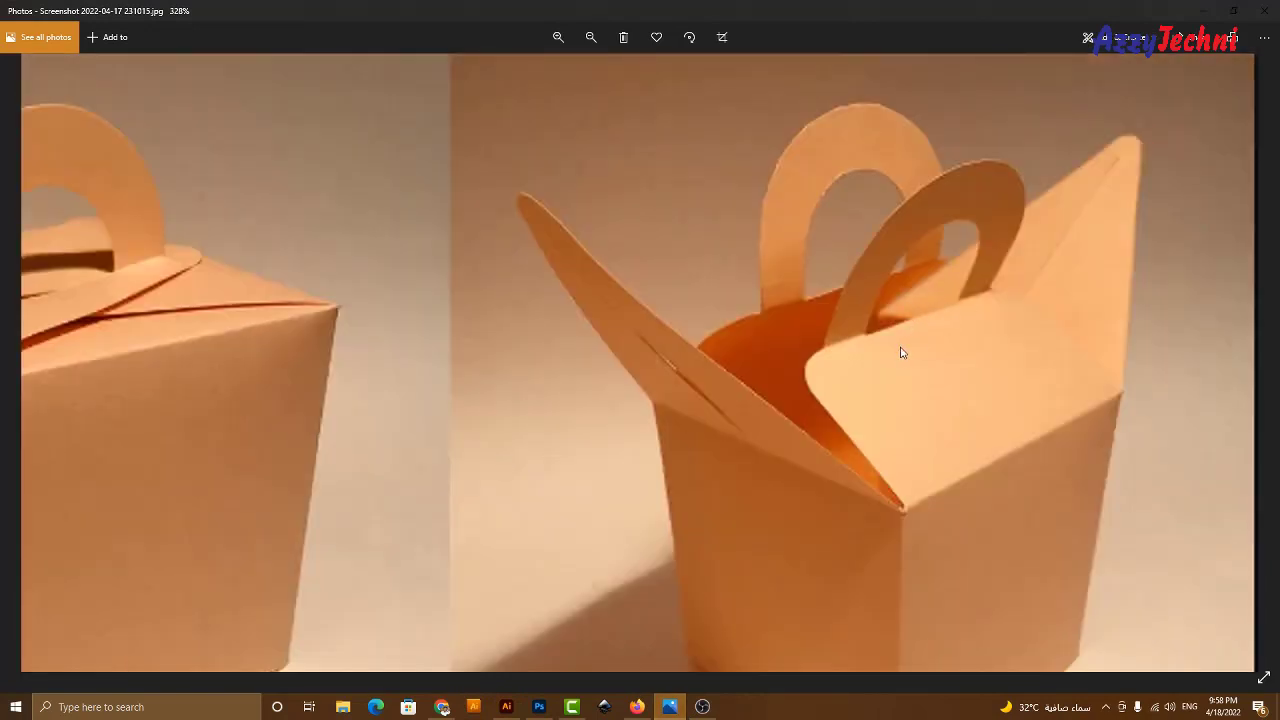
scroll(900, 345, "up", 2)
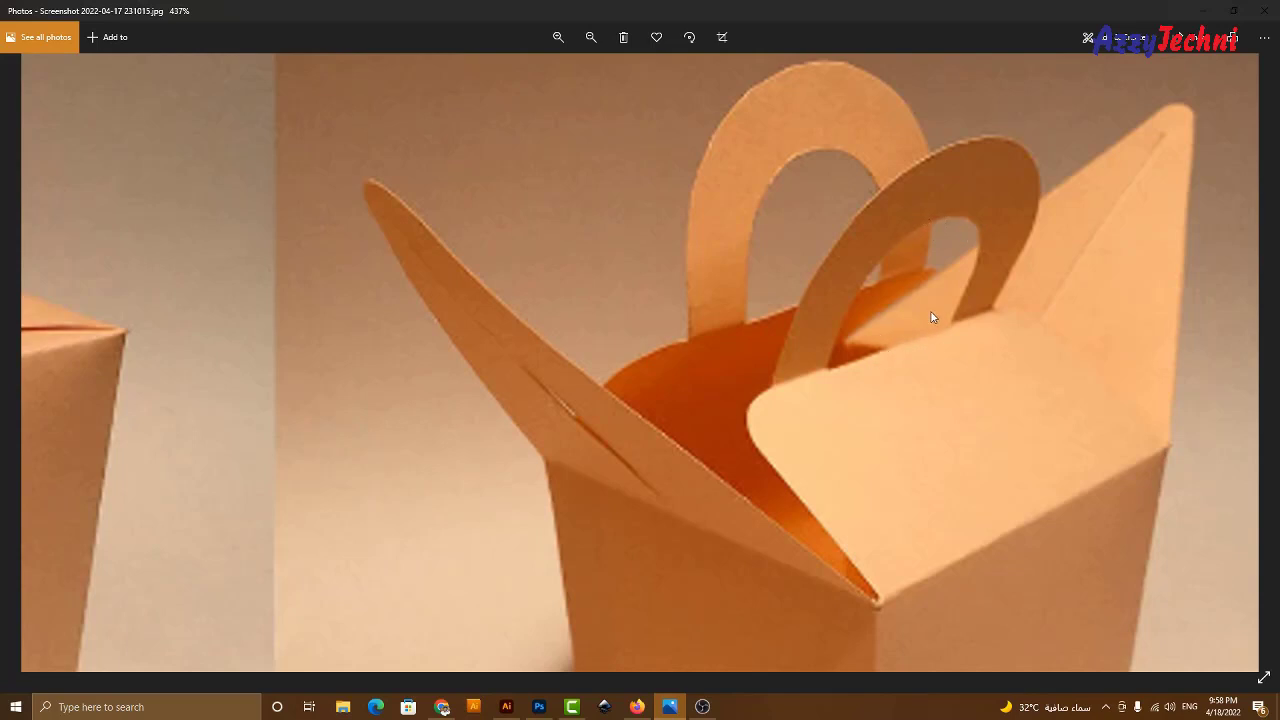
scroll(955, 280, "up", 2)
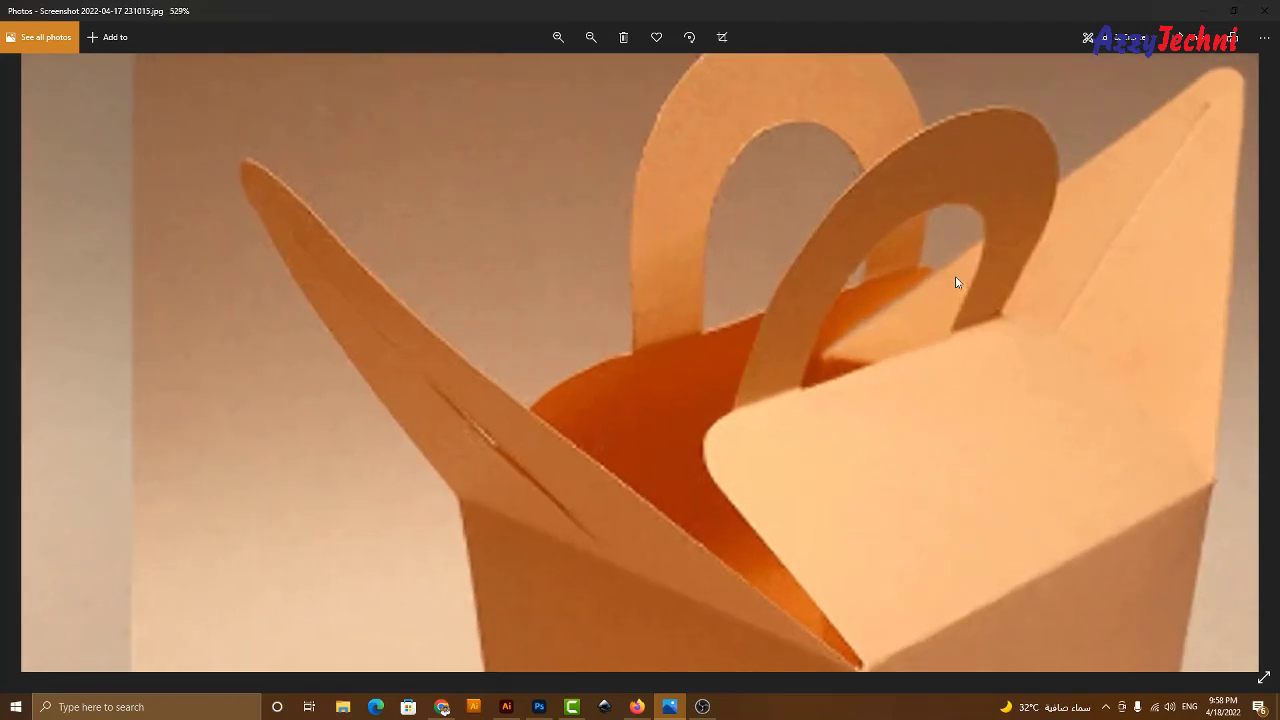
scroll(955, 280, "down", 3)
scroll(992, 304, "down", 2)
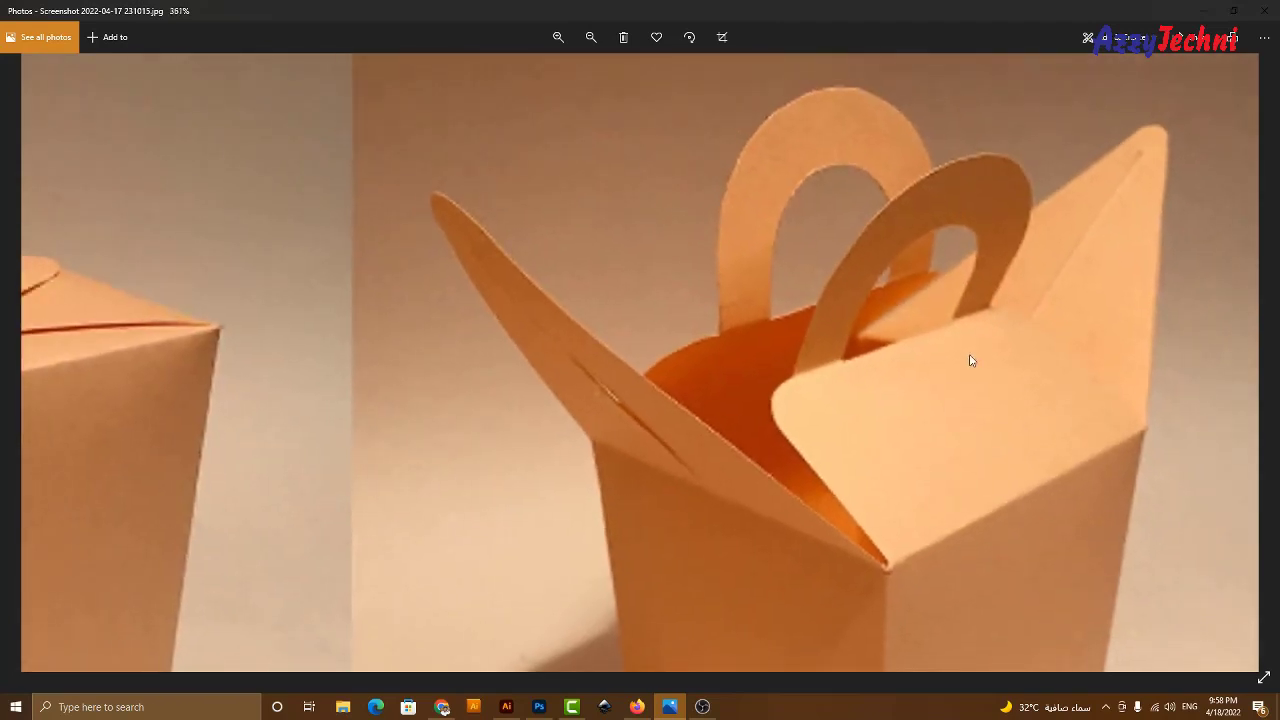
Back in Illustrator, duplicate the first side panel's square directly above it, aligned to the panel's top edge.
left_click(506, 706)
left_click_drag(476, 334, 558, 394)
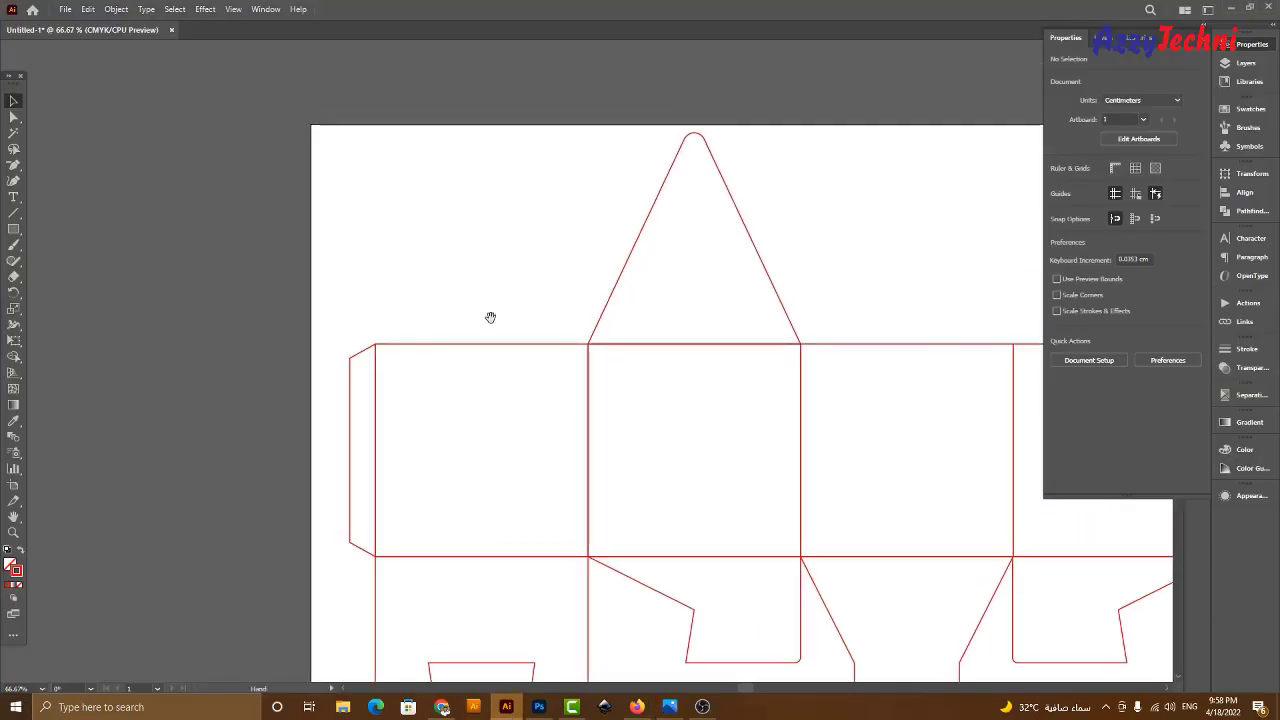
left_click_drag(490, 318, 507, 254)
left_click_drag(326, 388, 626, 544)
left_click(614, 365)
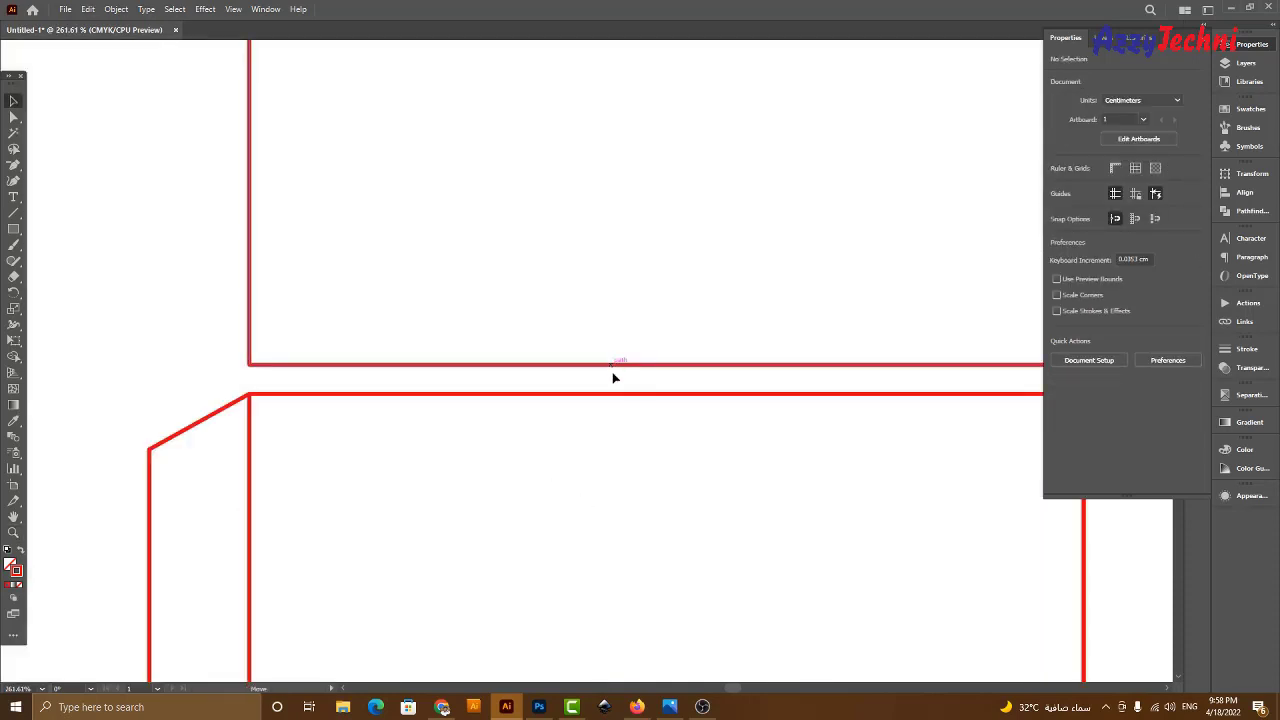
mouse_move(614, 365)
left_mouse_down()
mouse_move(614, 397)
mouse_move(689, 415)
mouse_move(603, 367)
left_mouse_up()
key("ctrl+minus")
key("ctrl+minus")
key("ctrl+minus")
key("ctrl+minus")
key("ctrl+minus")
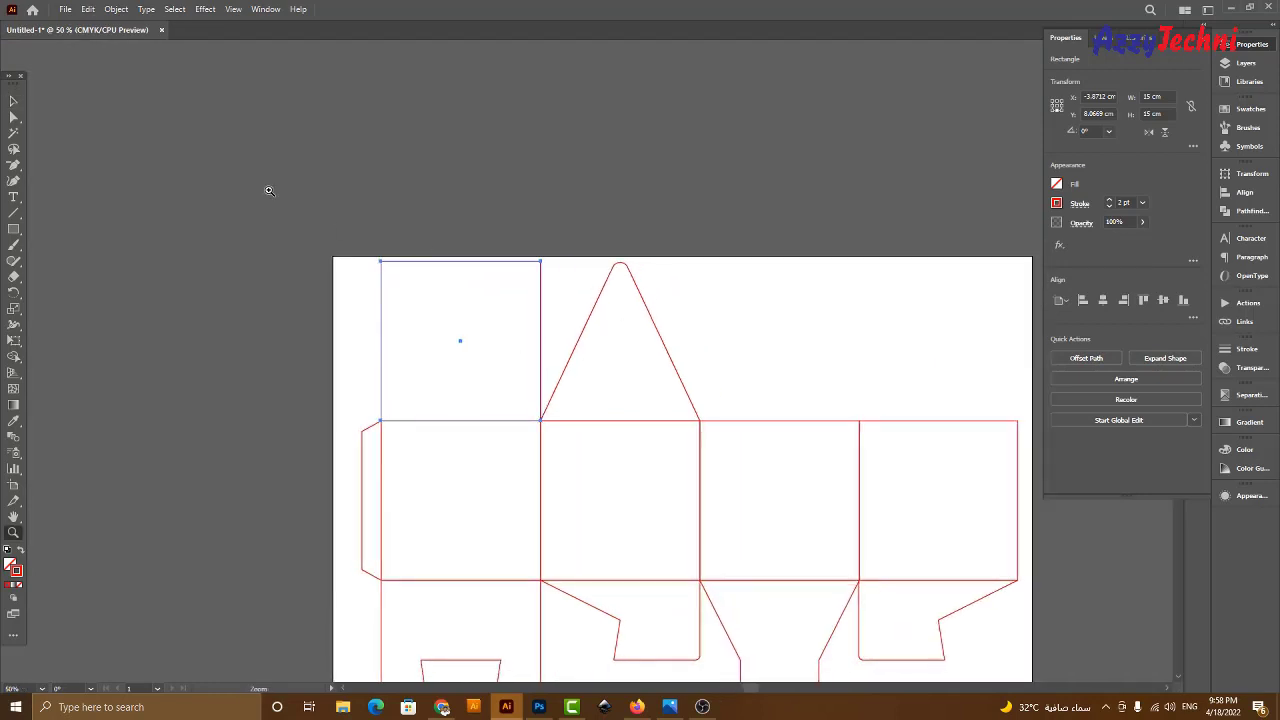
Set the duplicated square's height to 7.5 cm, keeping its bottom edge on the first side panel.
left_click_drag(268, 191, 896, 463)
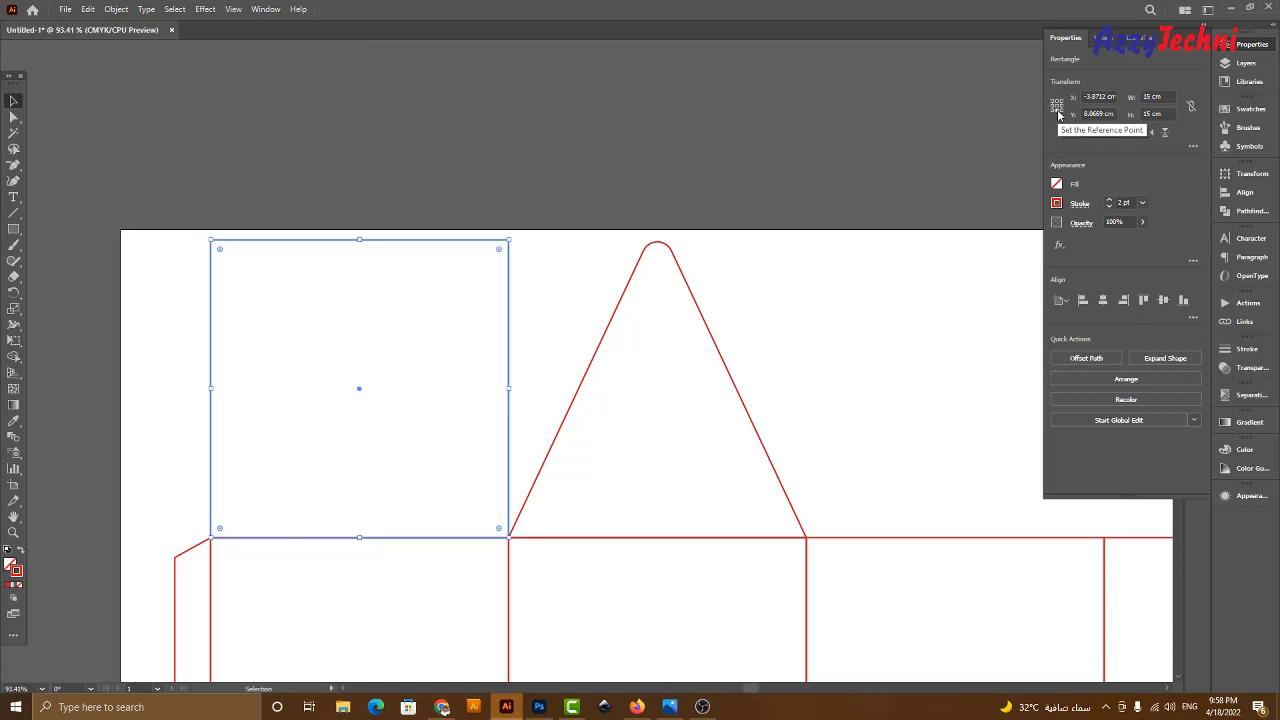
left_click(1165, 114)
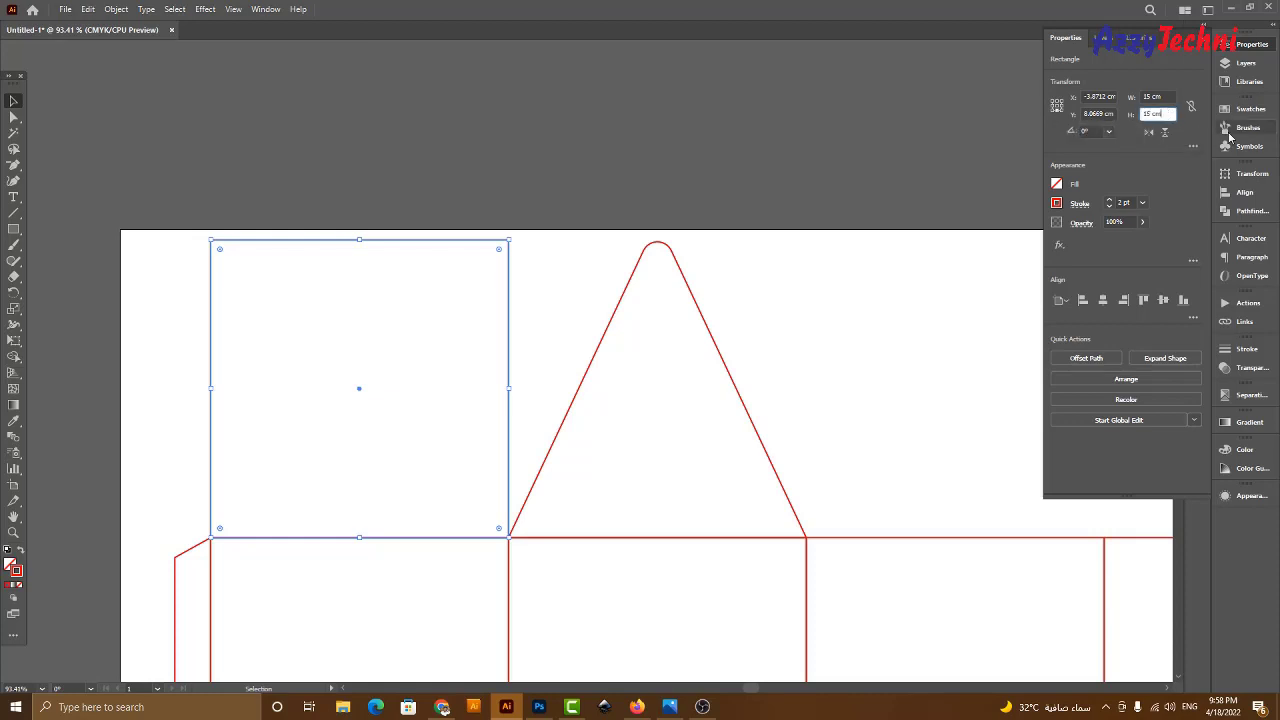
key("Return")
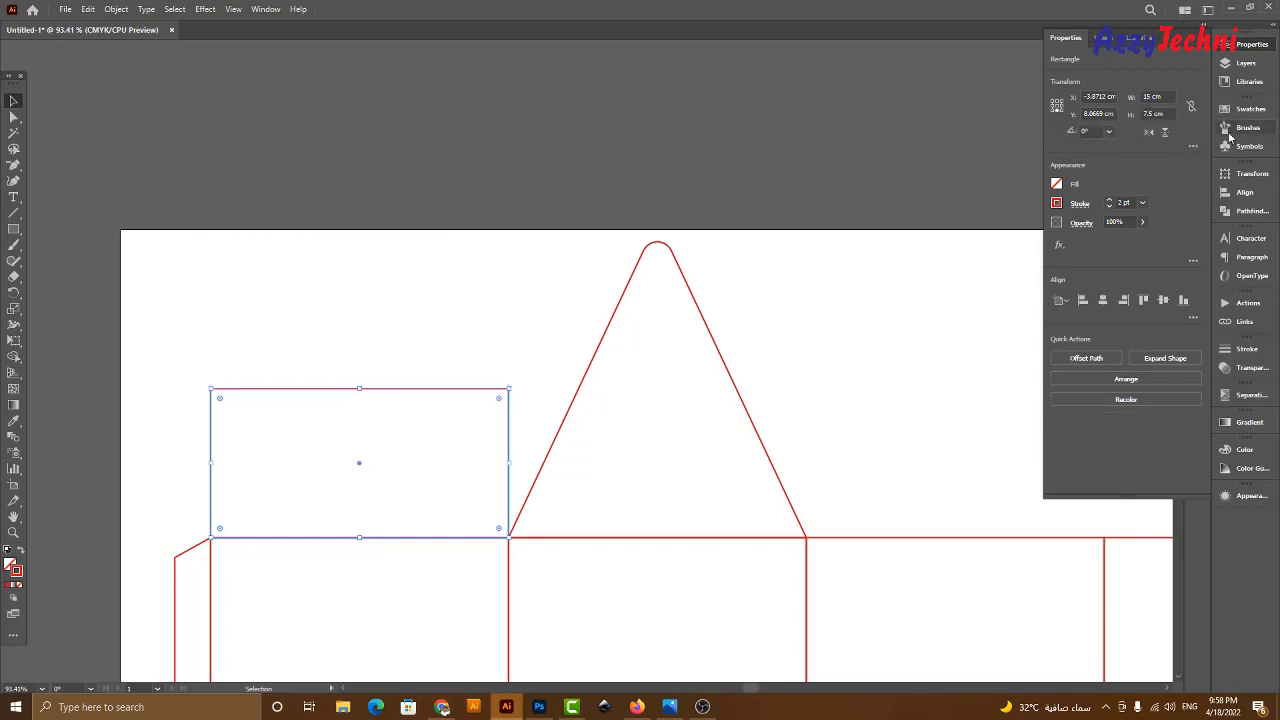
left_click(945, 341)
Check the handle flap in the Photos reference, return to Illustrator and duplicate the 7.5 cm rectangle directly above itself, edges touching.
left_click(669, 706)
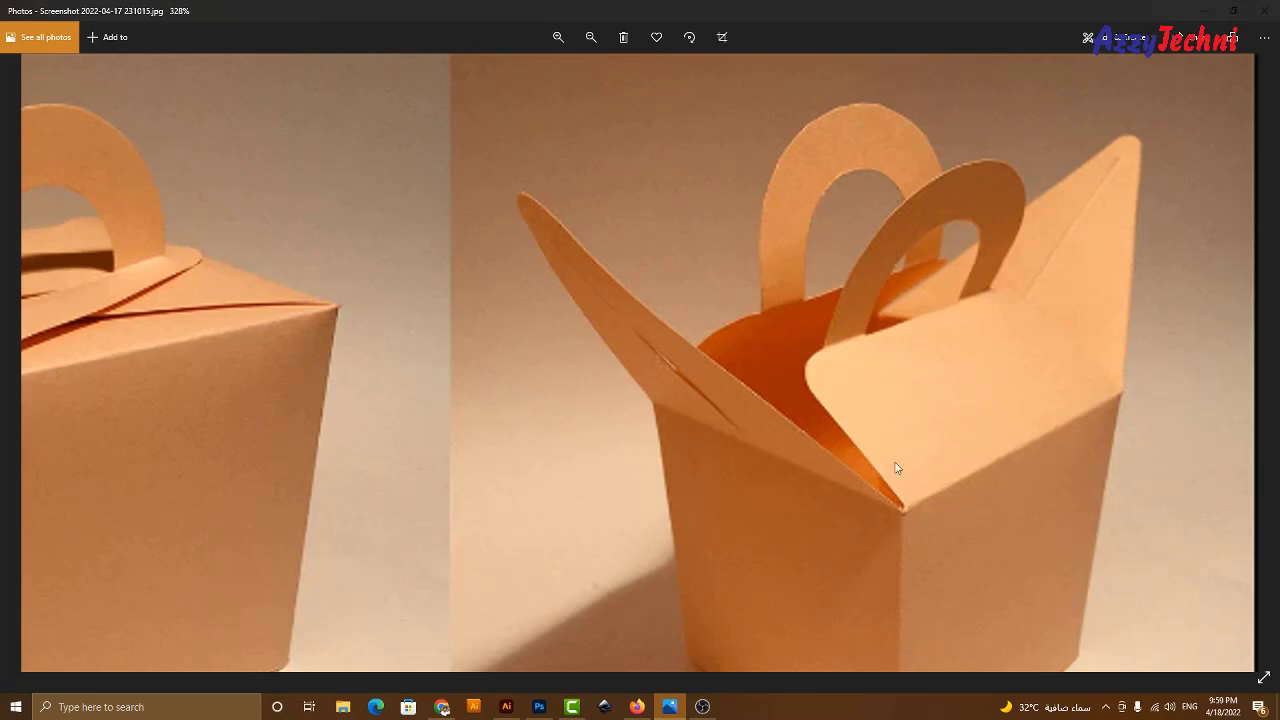
left_click(506, 708)
left_click_drag(400, 412, 528, 396)
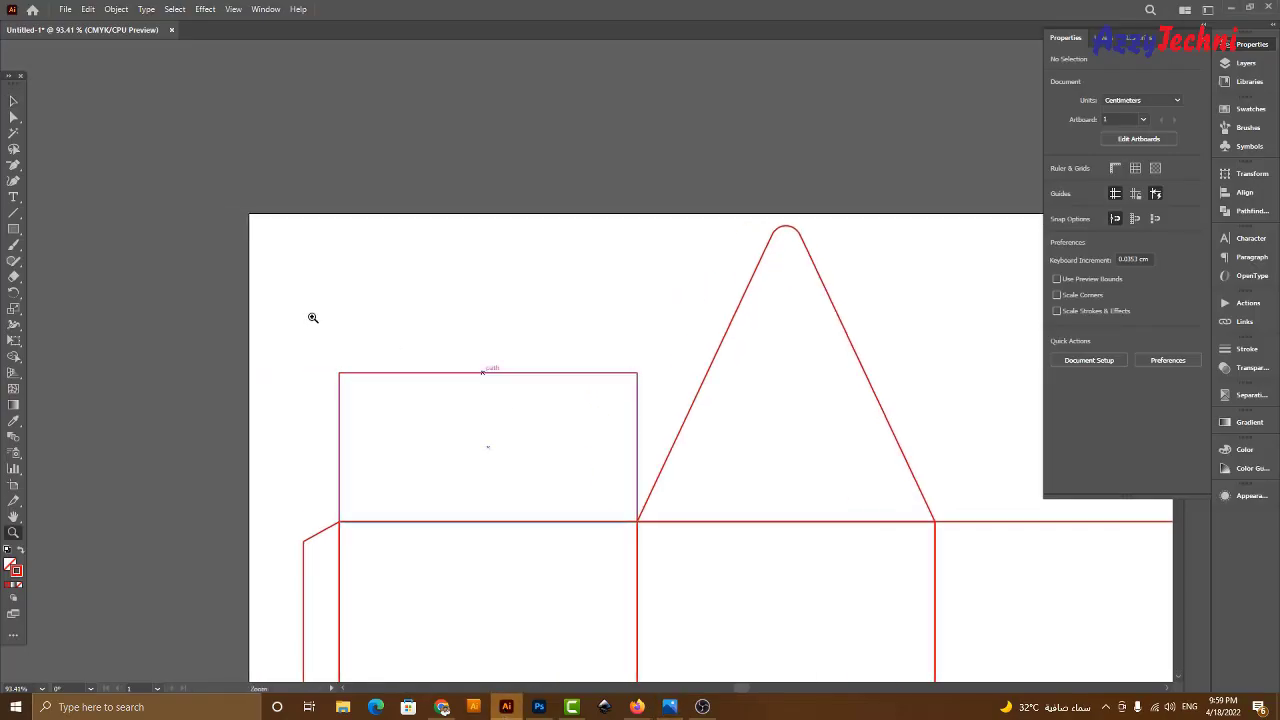
left_click_drag(232, 257, 778, 573)
left_click_drag(591, 492, 624, 596)
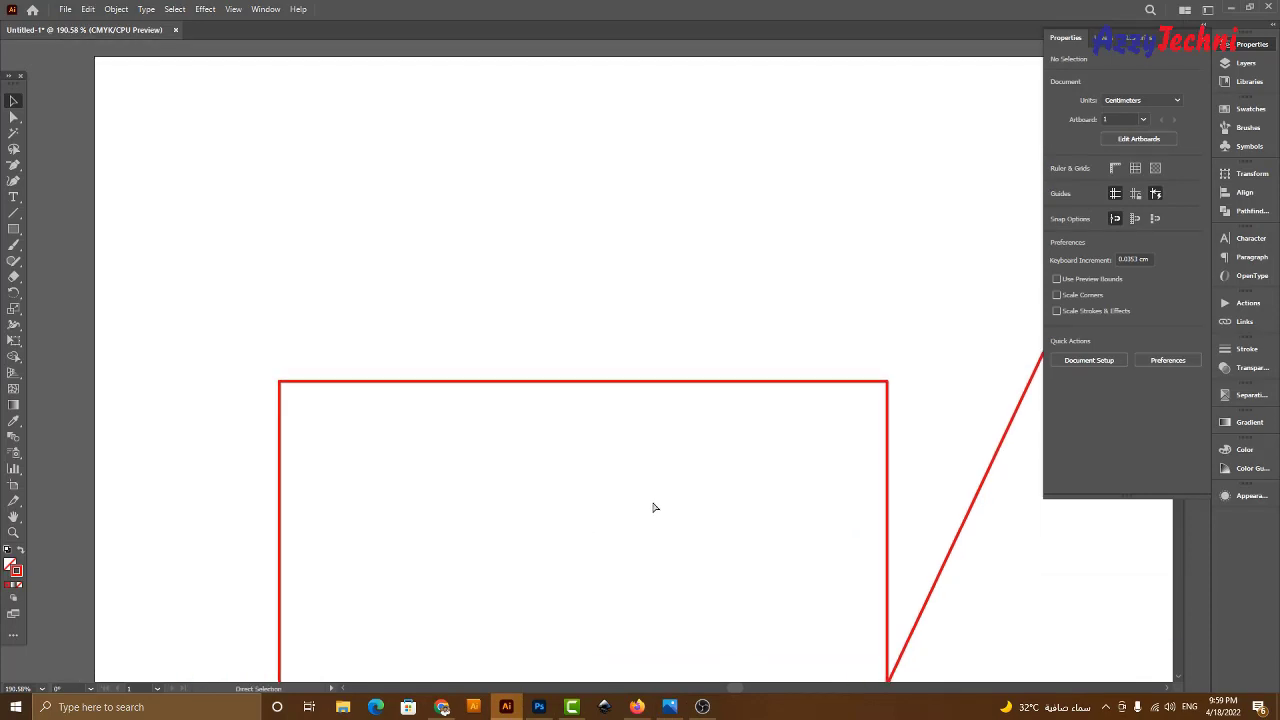
key("ctrl+1")
left_click_drag(654, 486, 659, 600)
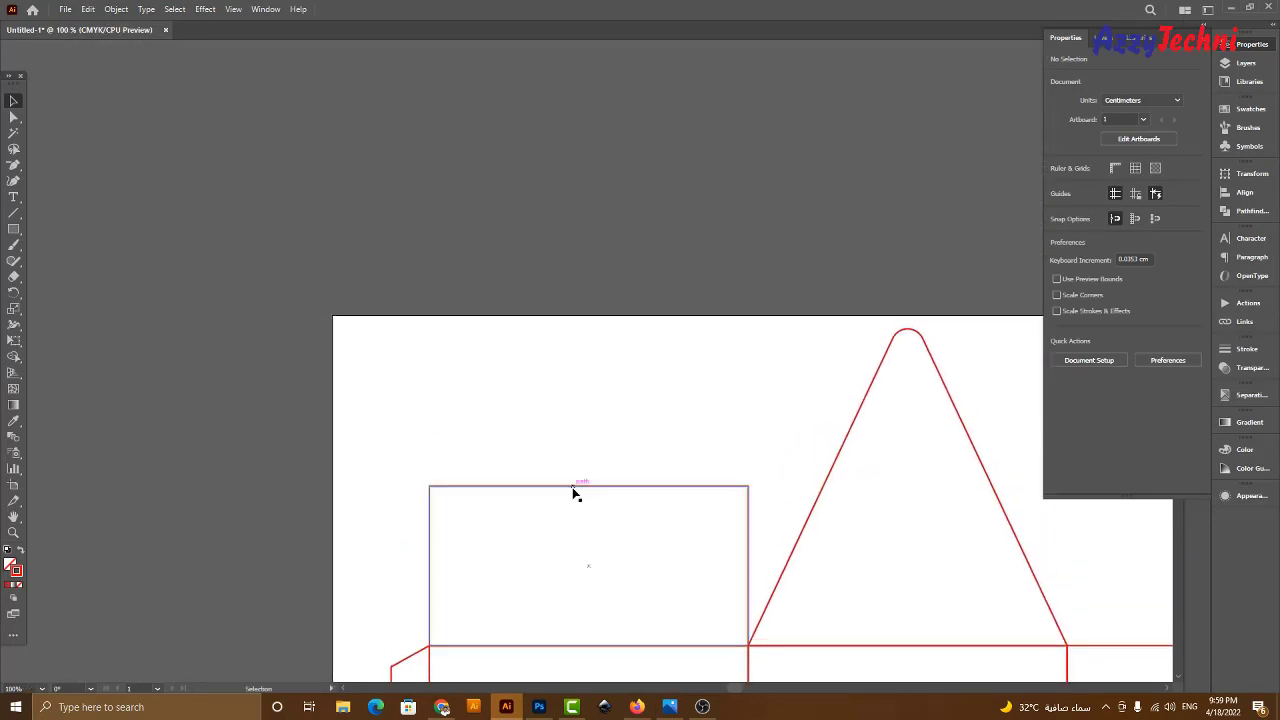
left_click_drag(574, 491, 590, 327)
left_click(804, 474)
Round the two top corners of the lower 7.5 cm rectangle to a radius of about 0.5 cm.
left_click_drag(772, 516, 740, 636)
key("z")
left_click_drag(1015, 640, 345, 388)
key("v")
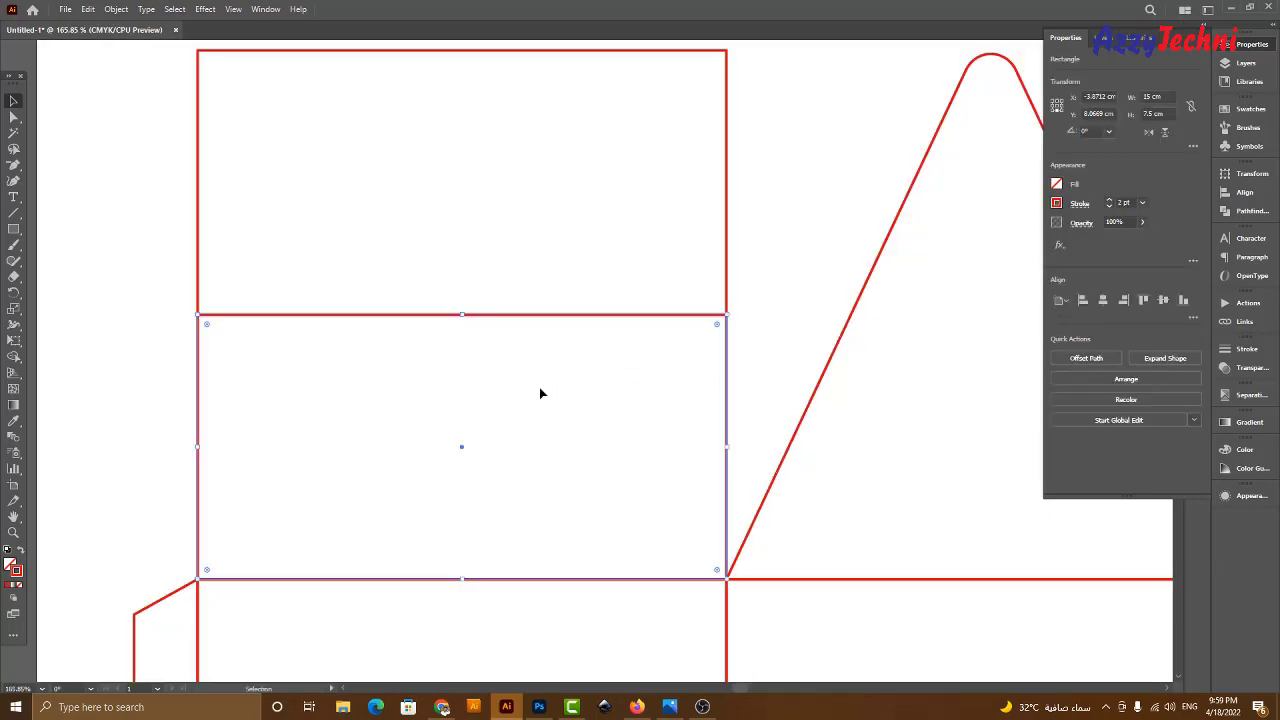
double_click(728, 372)
key("a")
left_click_drag(153, 269, 793, 378)
left_click_drag(718, 328, 705, 335)
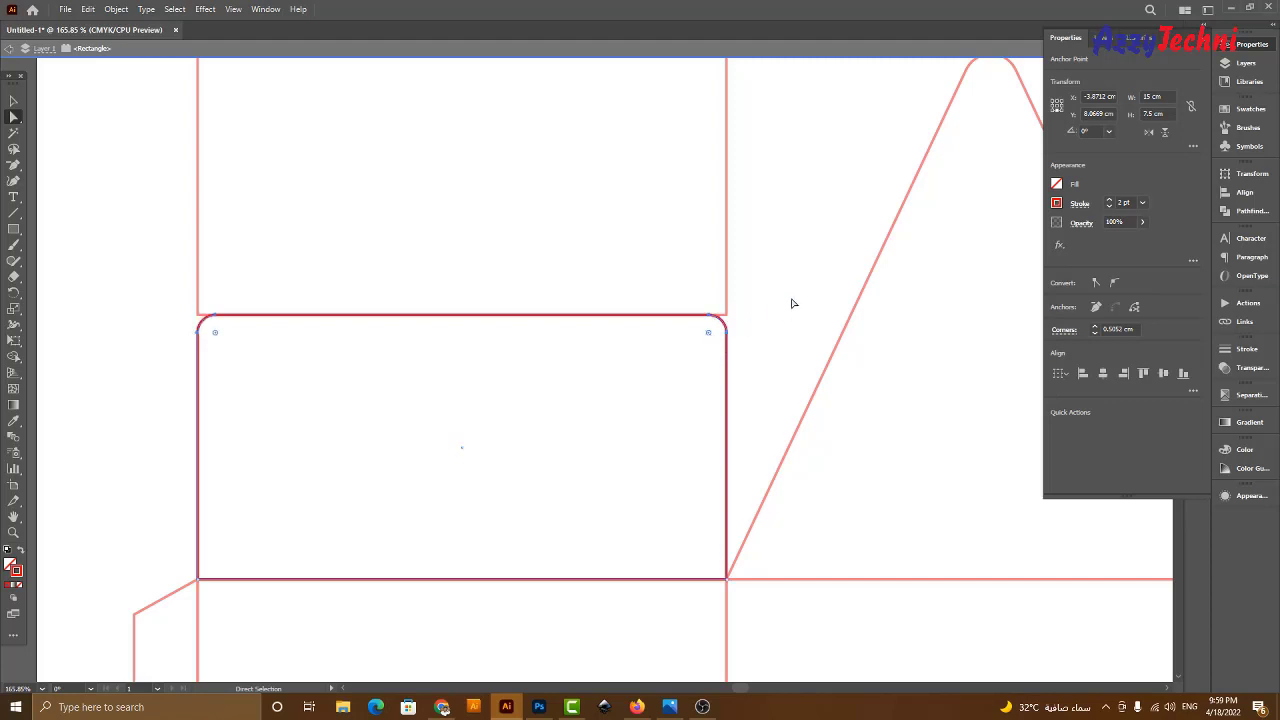
left_click(786, 295)
key("v")
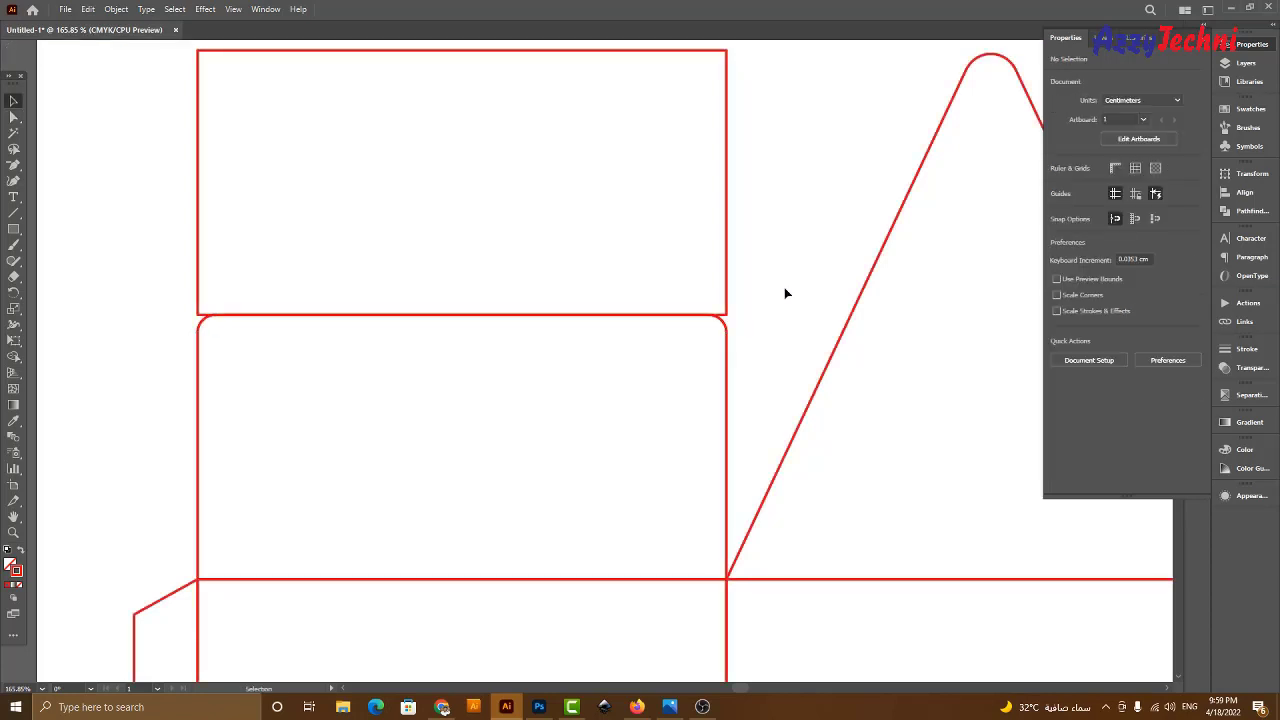
Set the uppermost rectangle's width to 13 cm, keeping it centred above the rounded flap.
key("ctrl+1")
key("z")
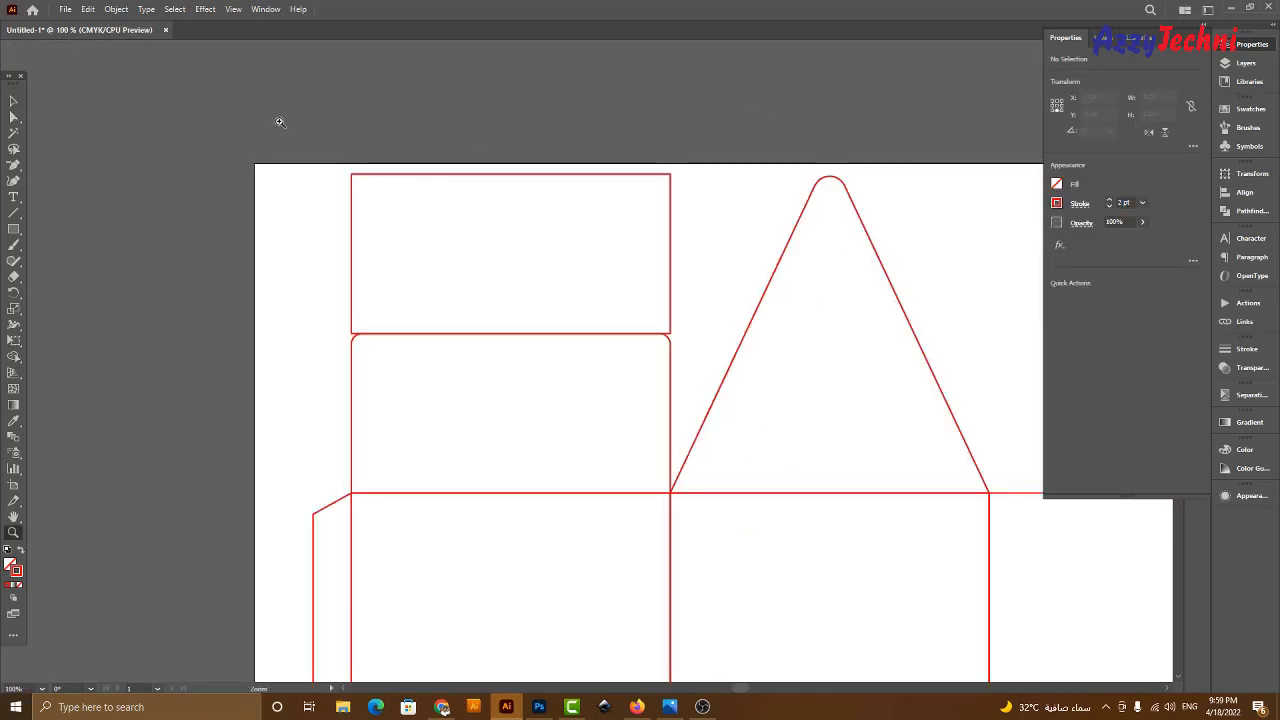
left_click_drag(267, 109, 923, 611)
key("v")
left_click(688, 184)
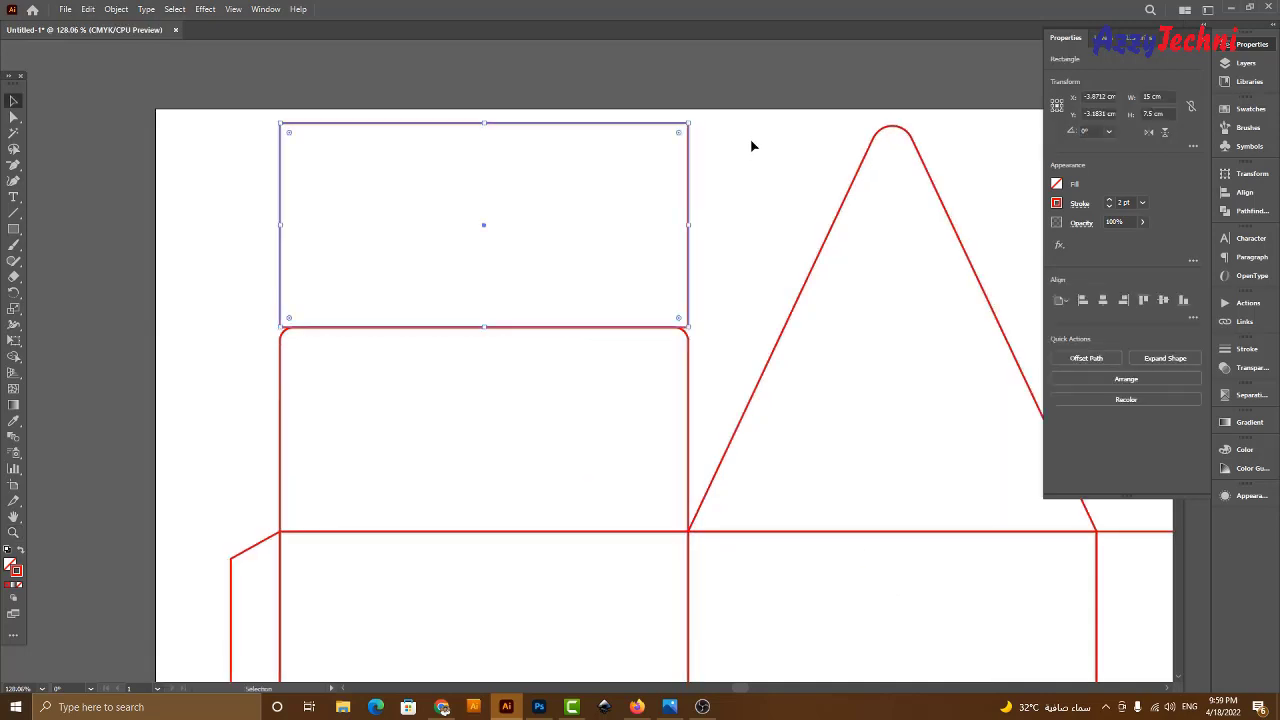
left_click_drag(761, 155, 571, 251)
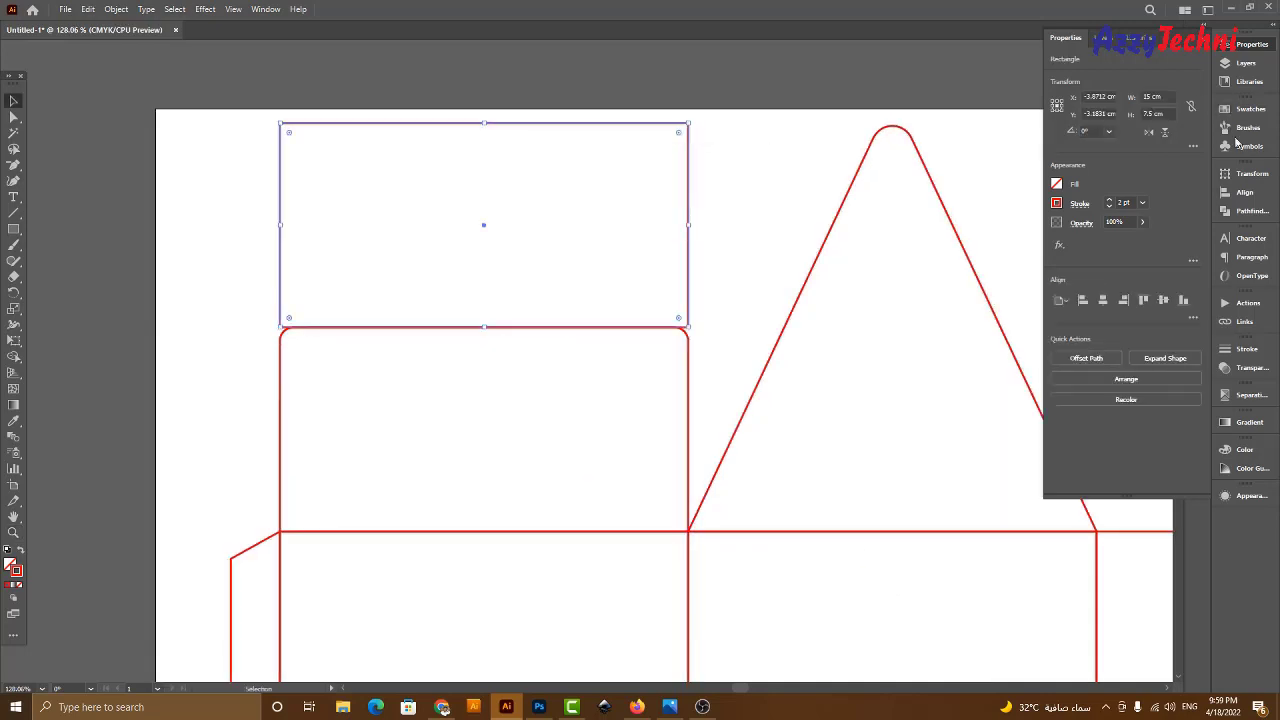
left_click(1165, 96)
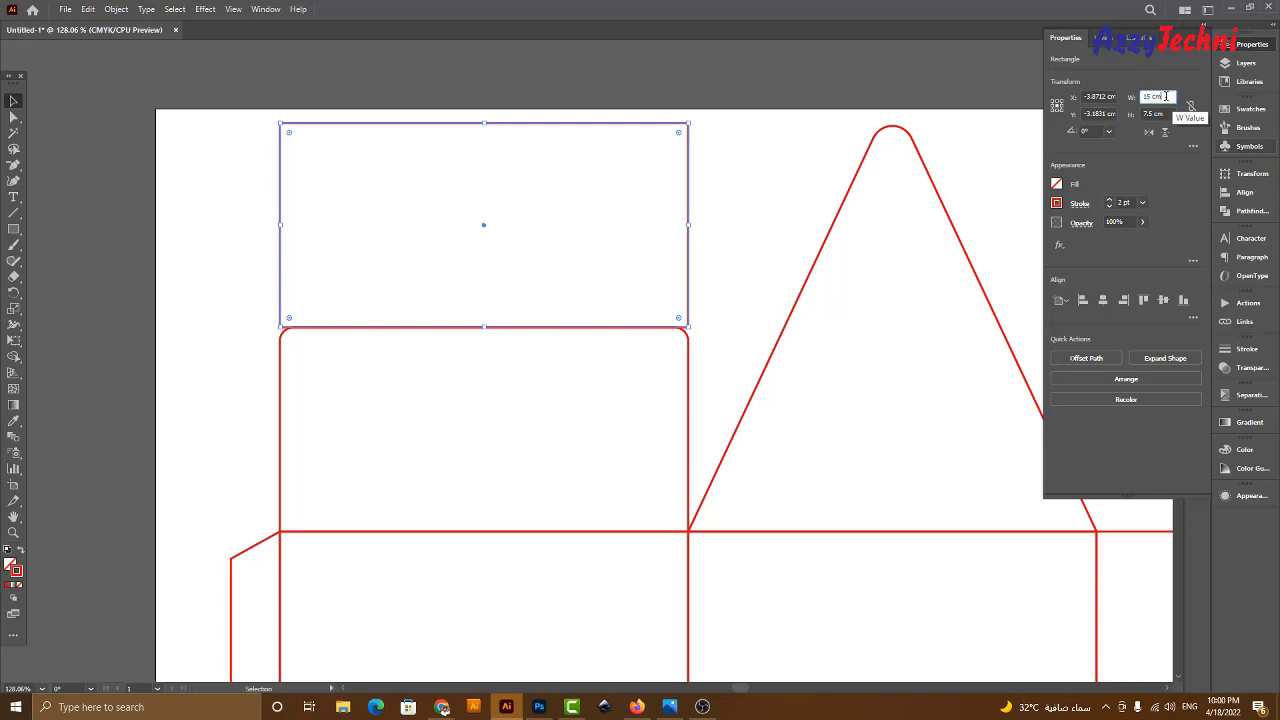
type("13")
key("Return")
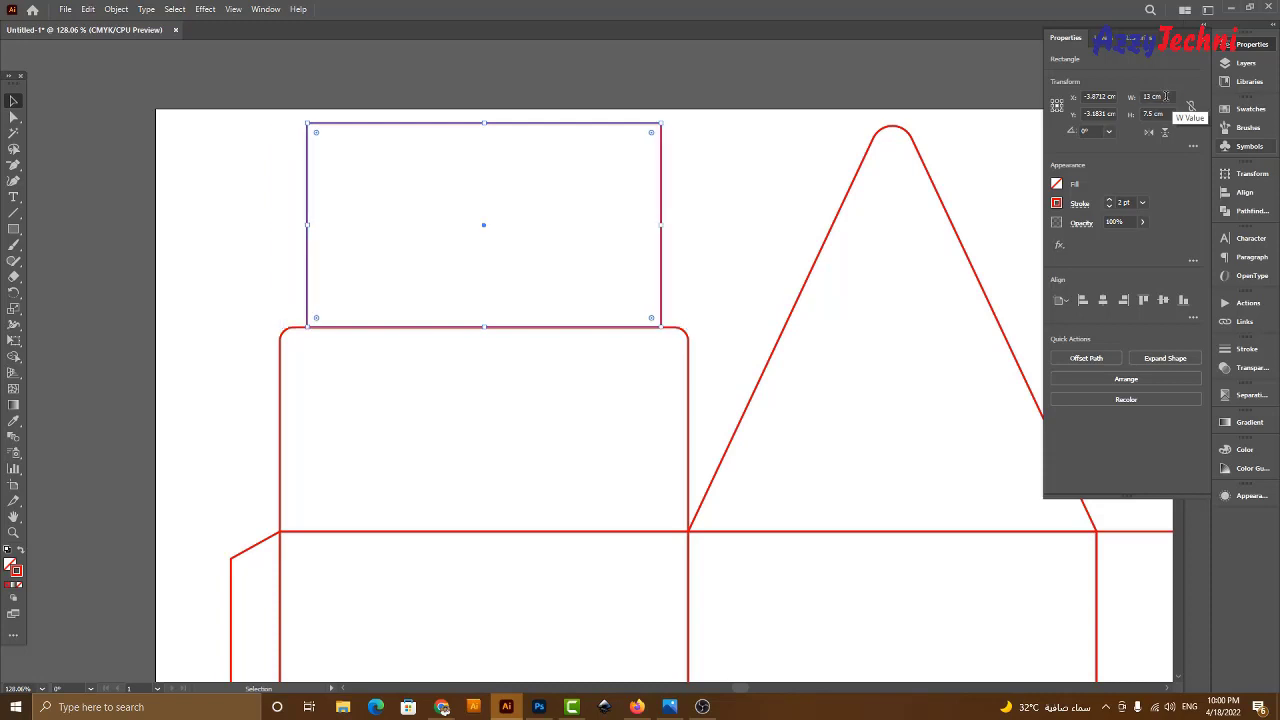
left_click(710, 343)
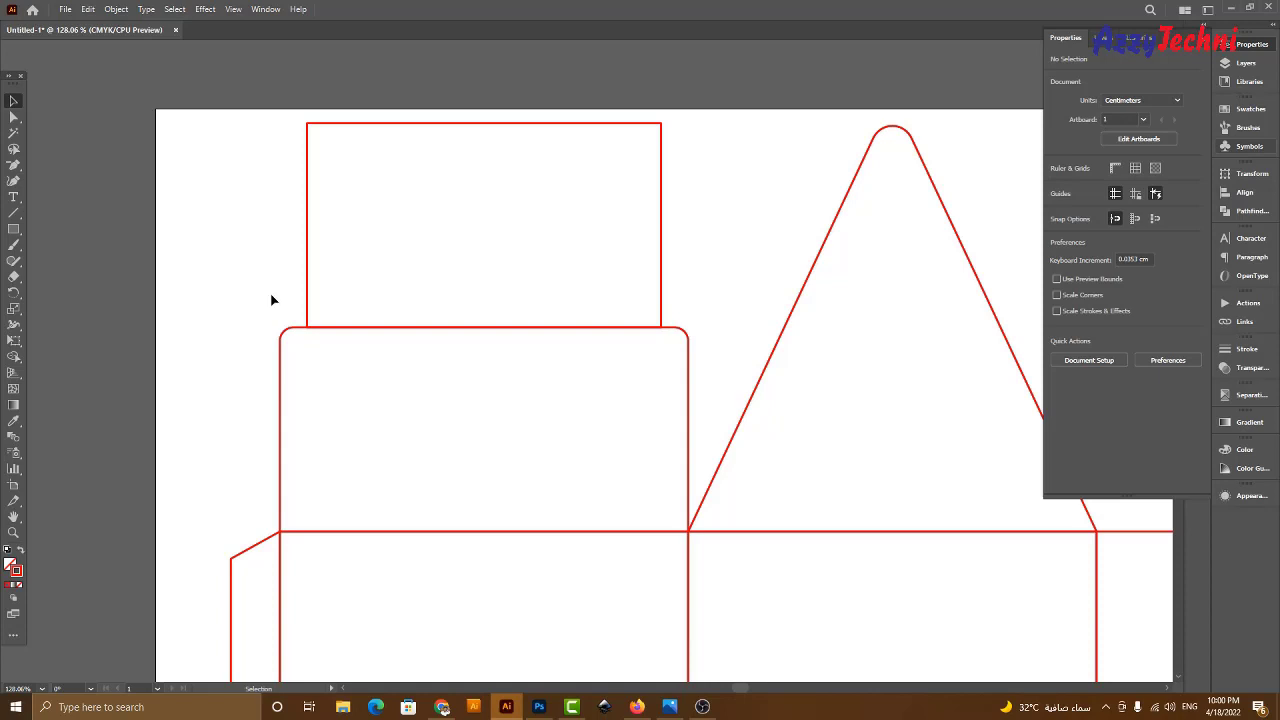
Move the 13 cm rectangle slightly up off the rounded flap and snap its bottom edge back onto the flap's top edge.
key("ctrl+space")
left_click_drag(226, 223, 766, 371)
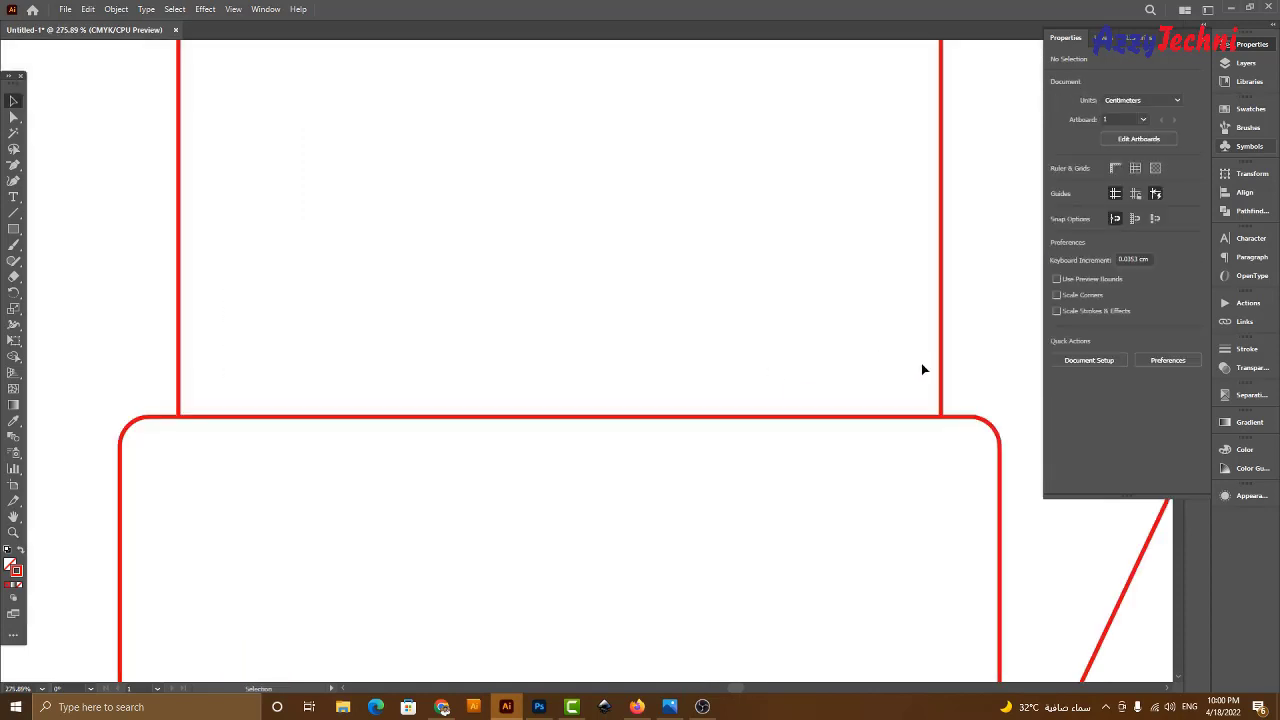
left_click_drag(941, 361, 935, 321)
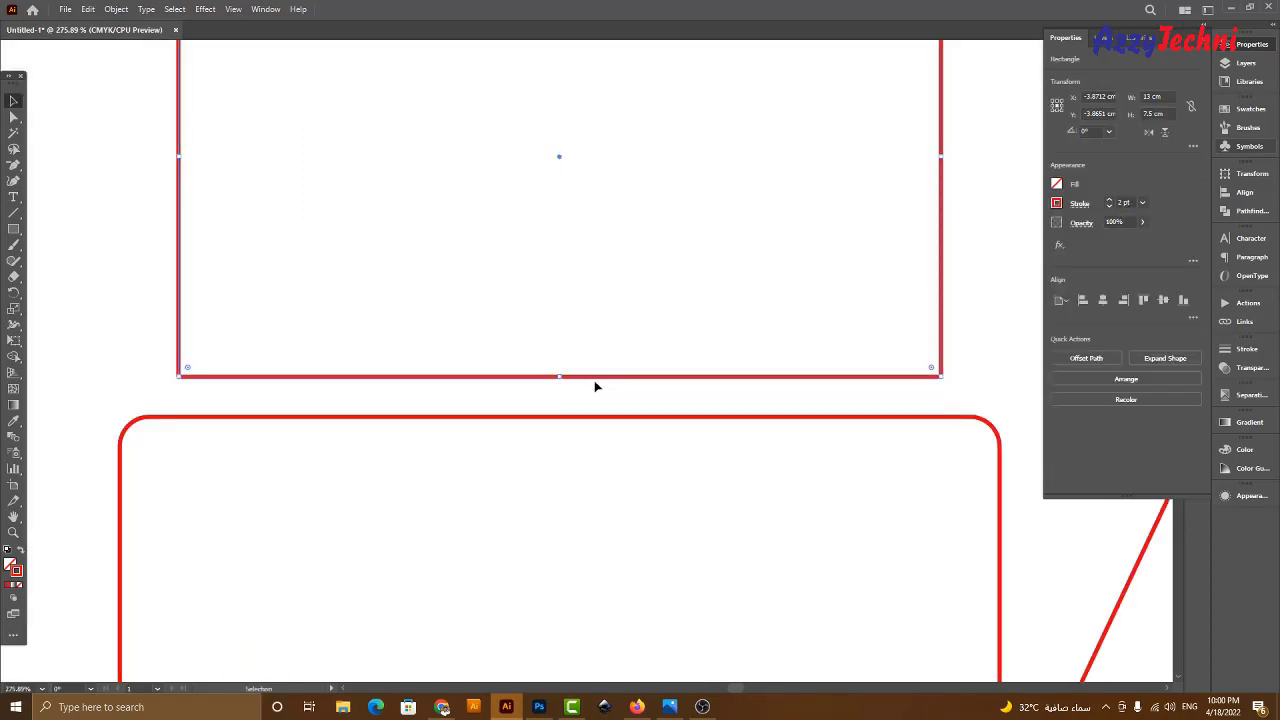
left_click_drag(595, 380, 595, 420)
key("ctrl+1")
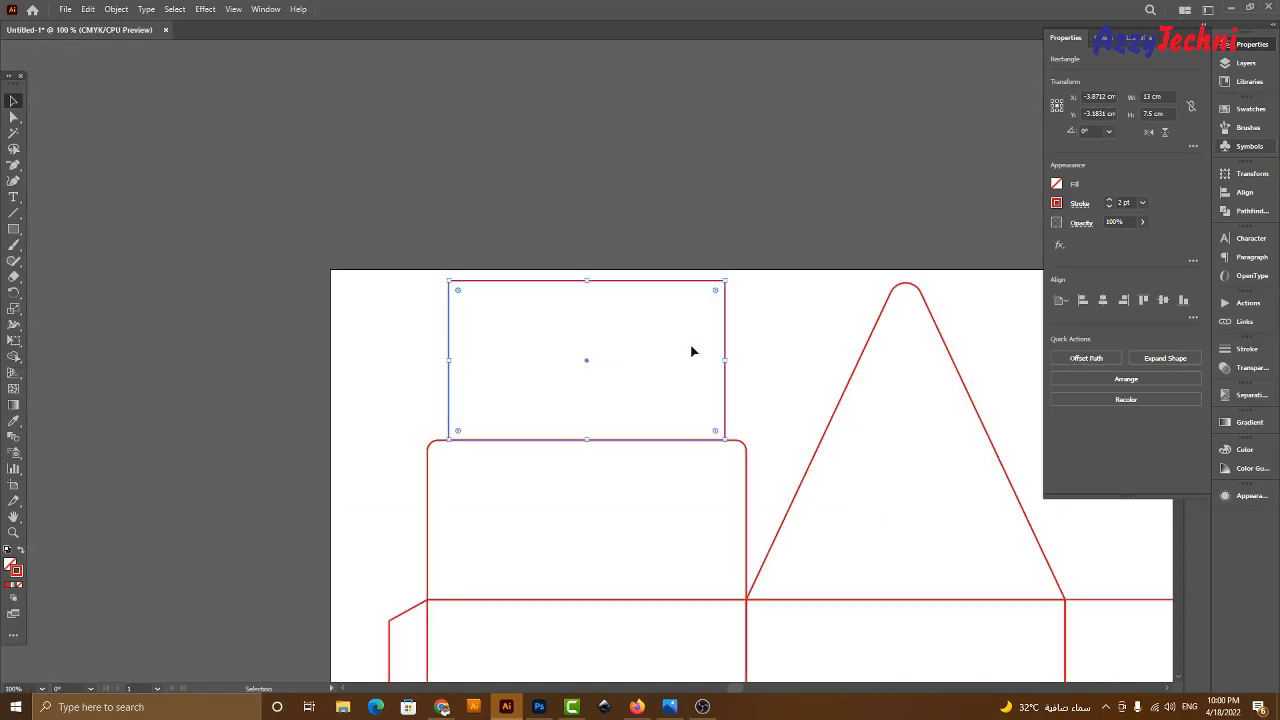
Examine in the Photos reference how the arched handle sits on the rounded top flap, and return to Illustrator.
left_click_drag(712, 418, 672, 349)
key("z")
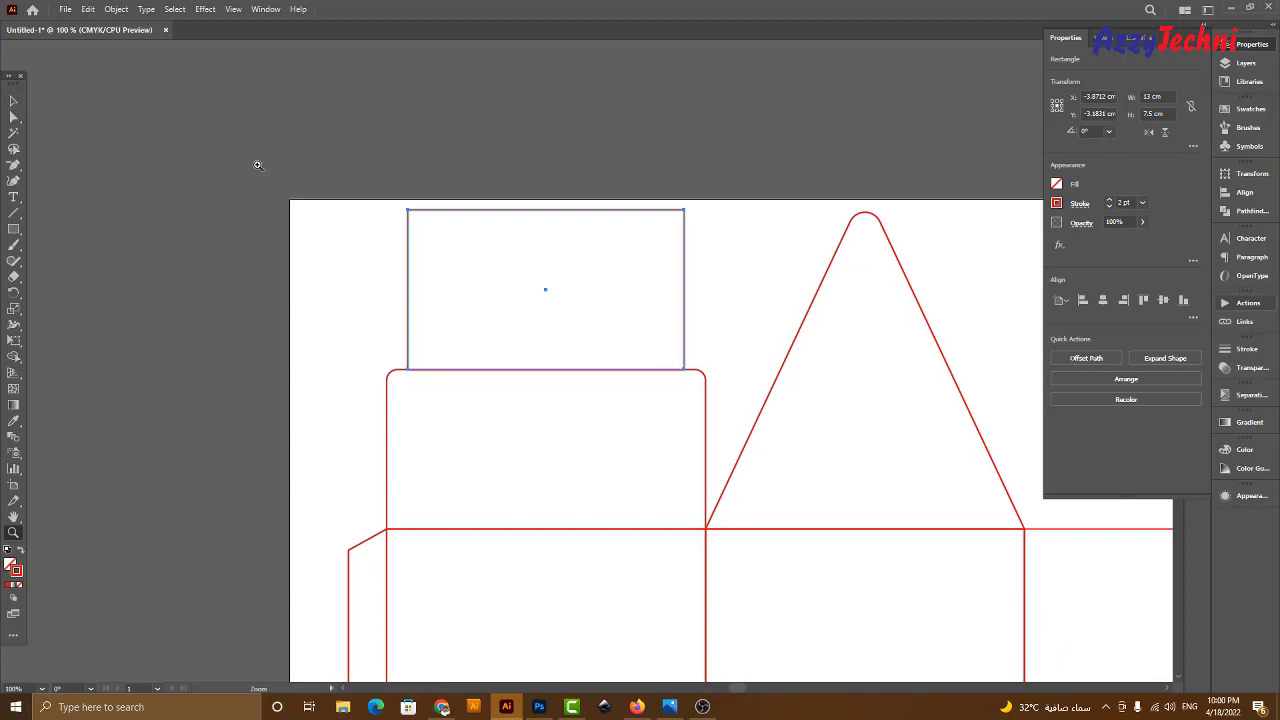
left_click_drag(811, 544, 844, 580)
key("v")
left_click_drag(684, 277, 662, 354)
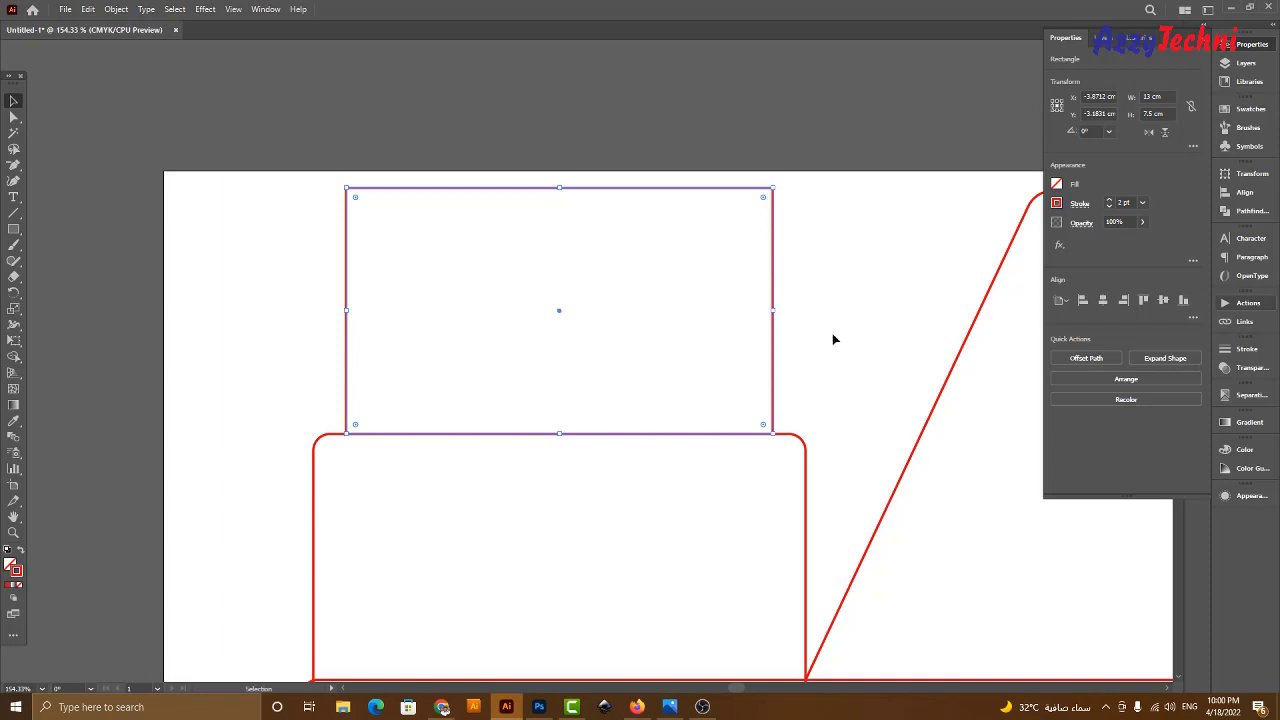
left_click(671, 707)
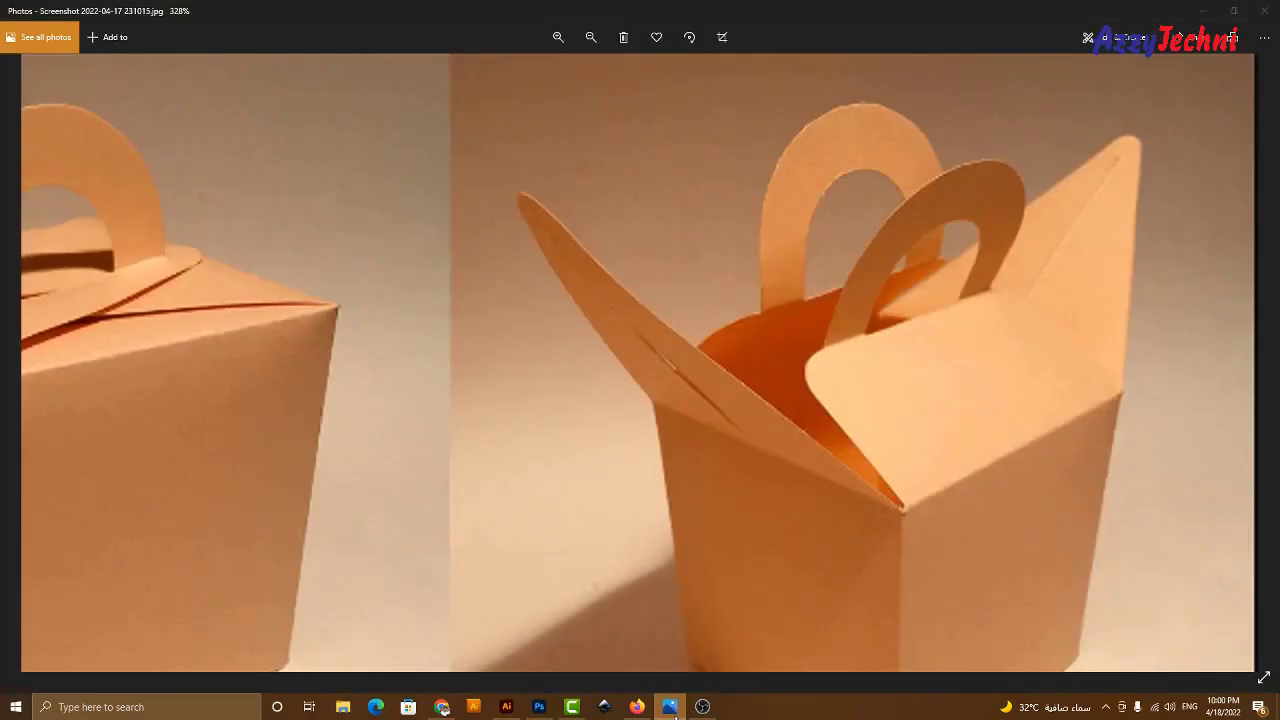
left_click(675, 712)
left_click(675, 712)
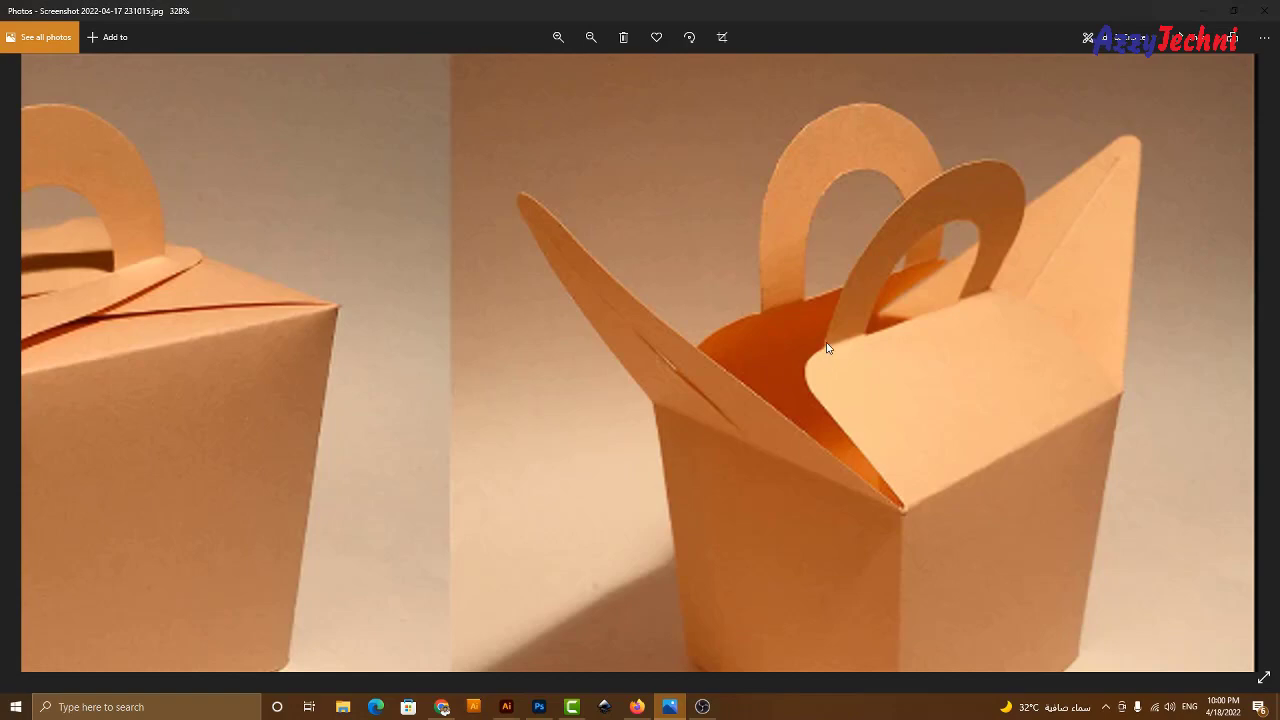
left_click(669, 706)
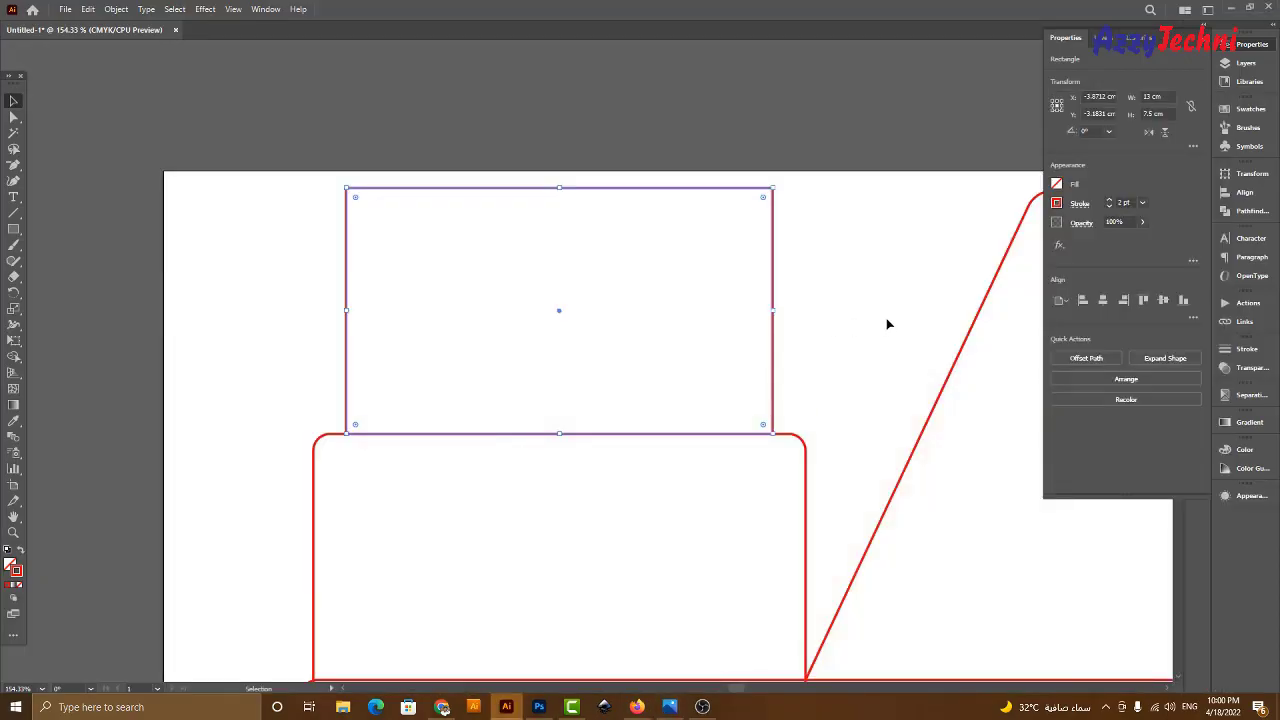
Round the 13 cm rectangle's two top corners to the maximum radius to form an arched handle outline.
left_click_drag(855, 357, 799, 329)
left_click_drag(796, 236, 678, 328)
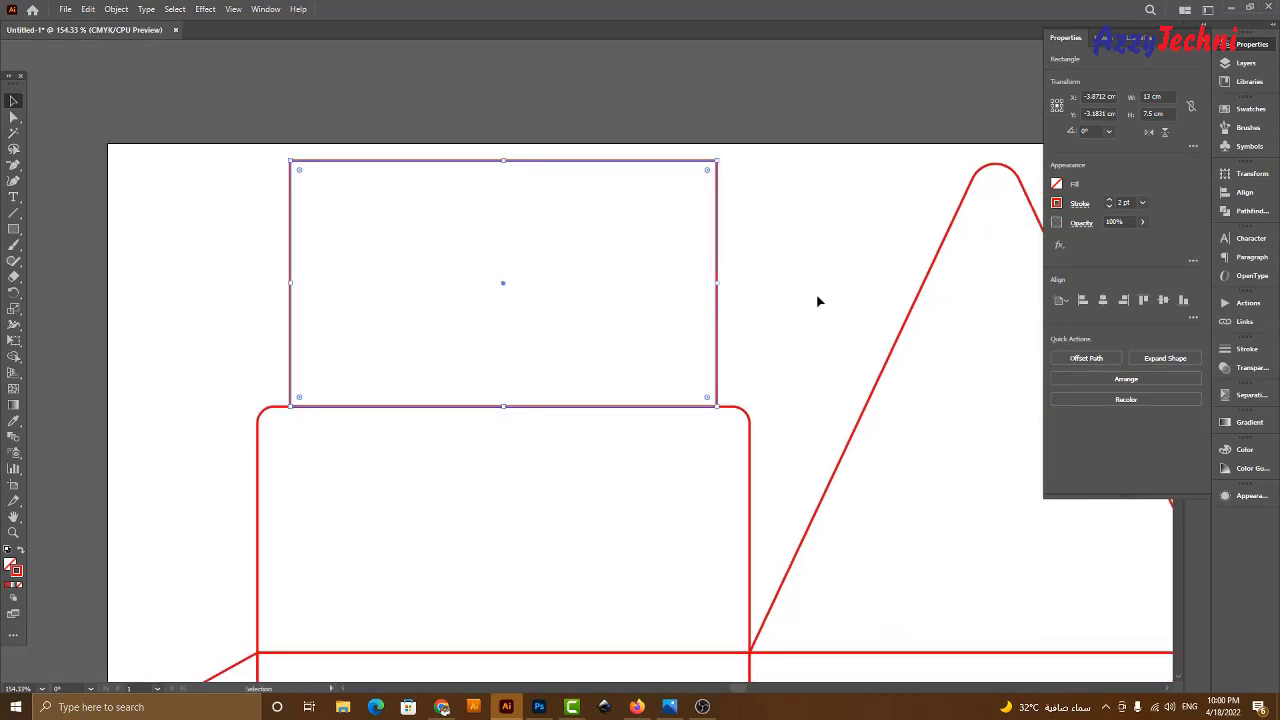
key("a")
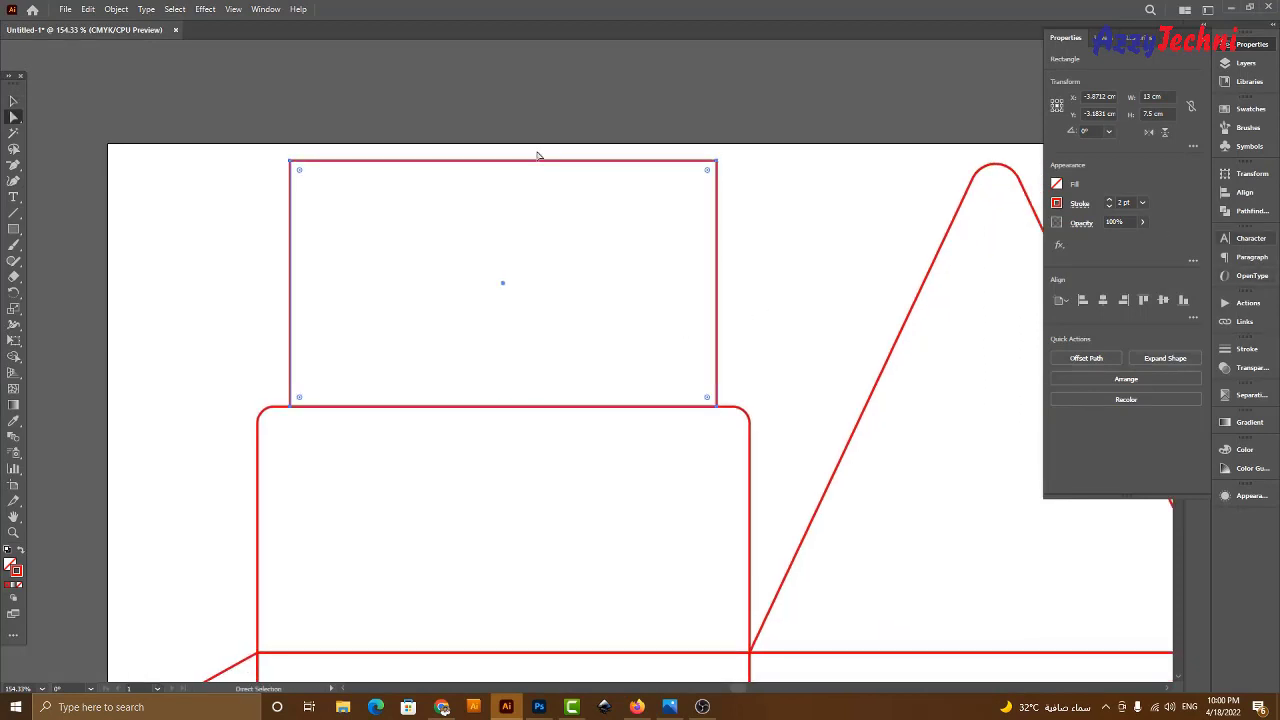
left_click_drag(264, 140, 762, 232)
left_click_drag(710, 178, 391, 504)
key("v")
left_click(773, 380)
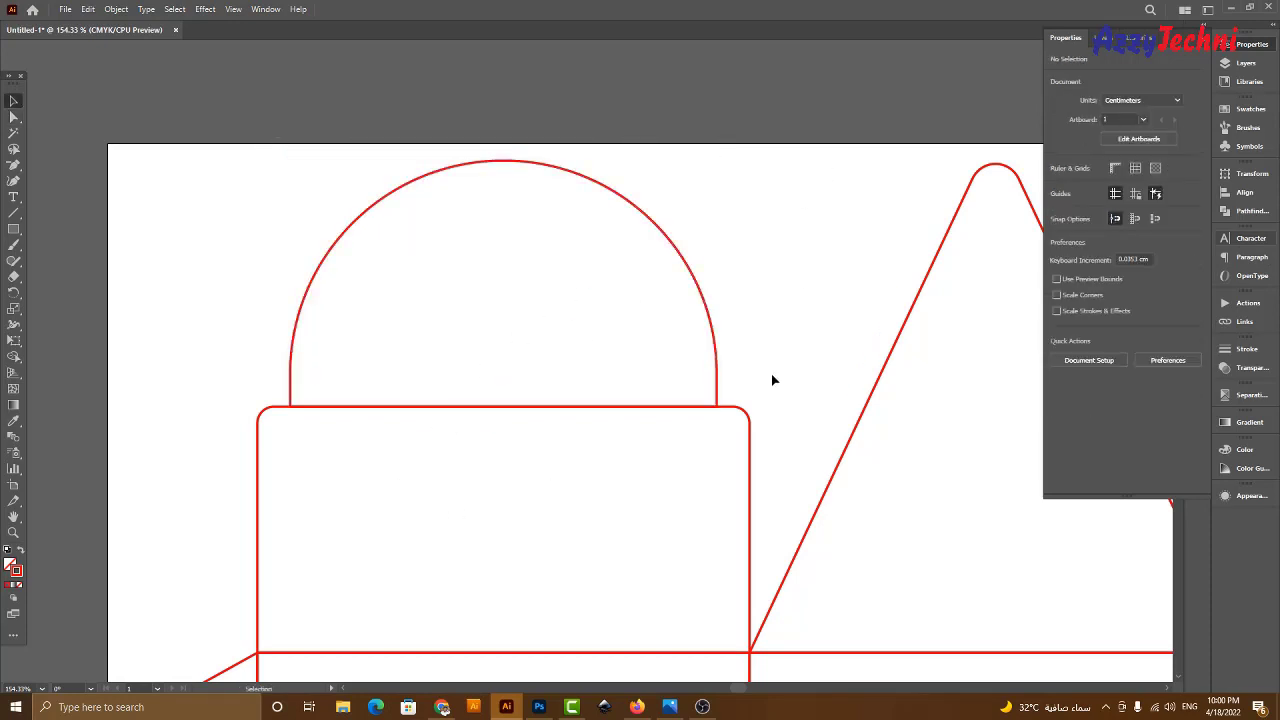
Compare the arch with the handle in the Photos reference and set its width to 11 cm about its centre.
left_click(669, 706)
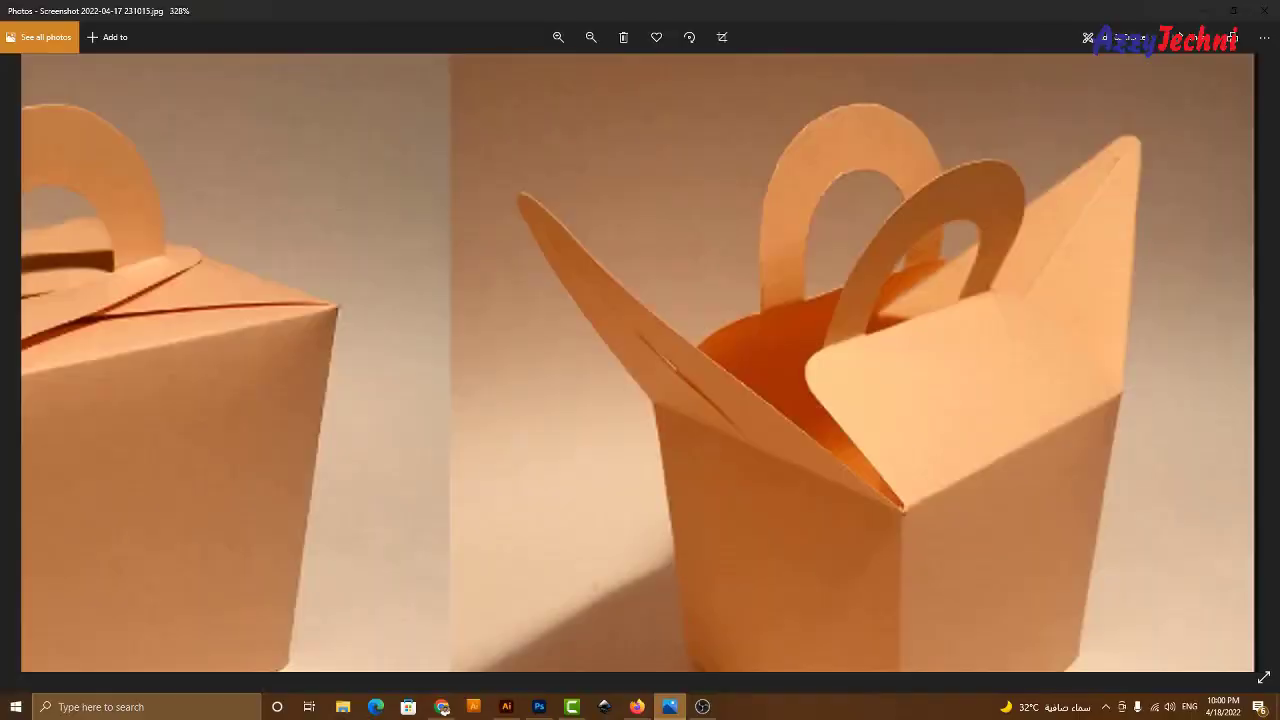
left_click(669, 706)
left_click(669, 706)
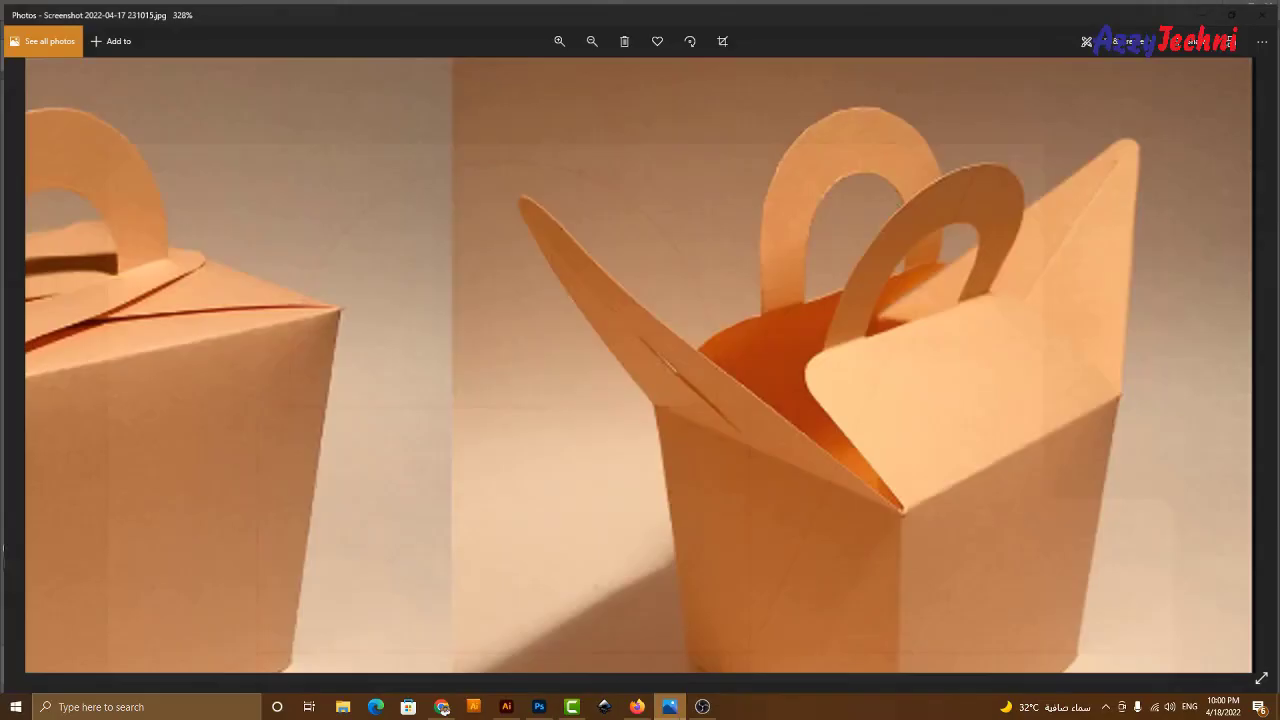
left_click(669, 706)
left_click_drag(792, 254, 651, 347)
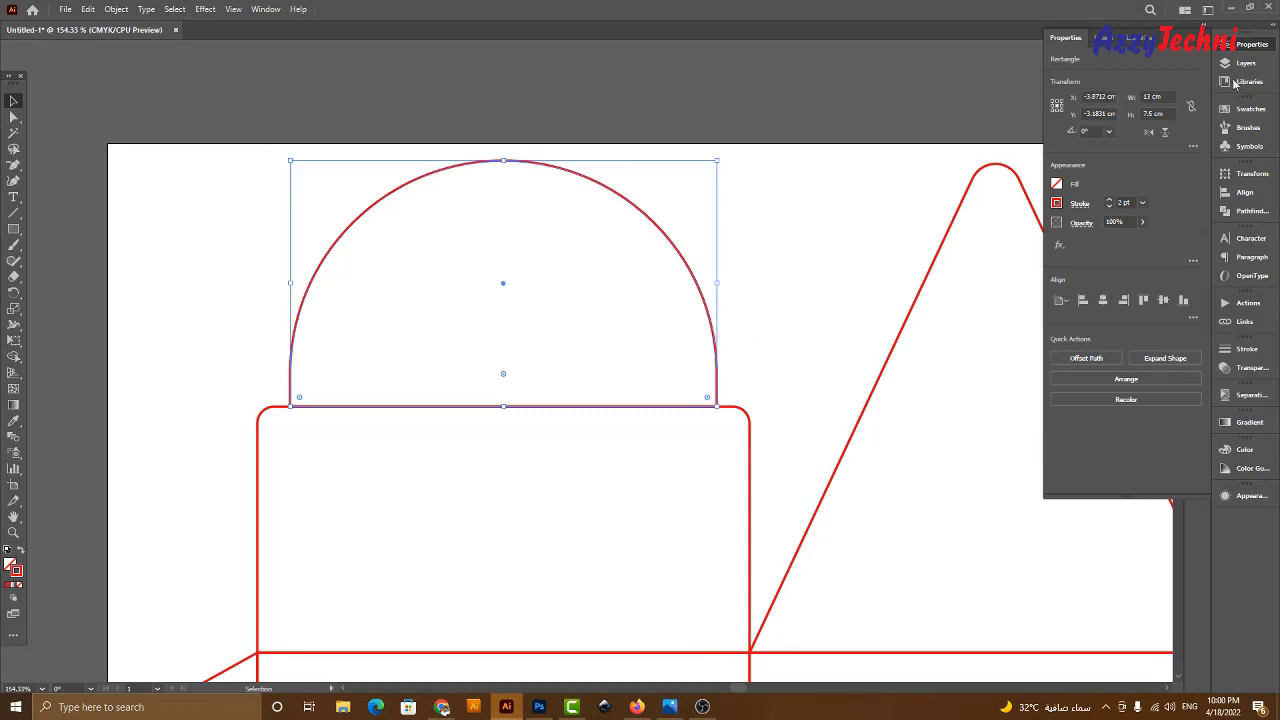
left_click(1171, 96)
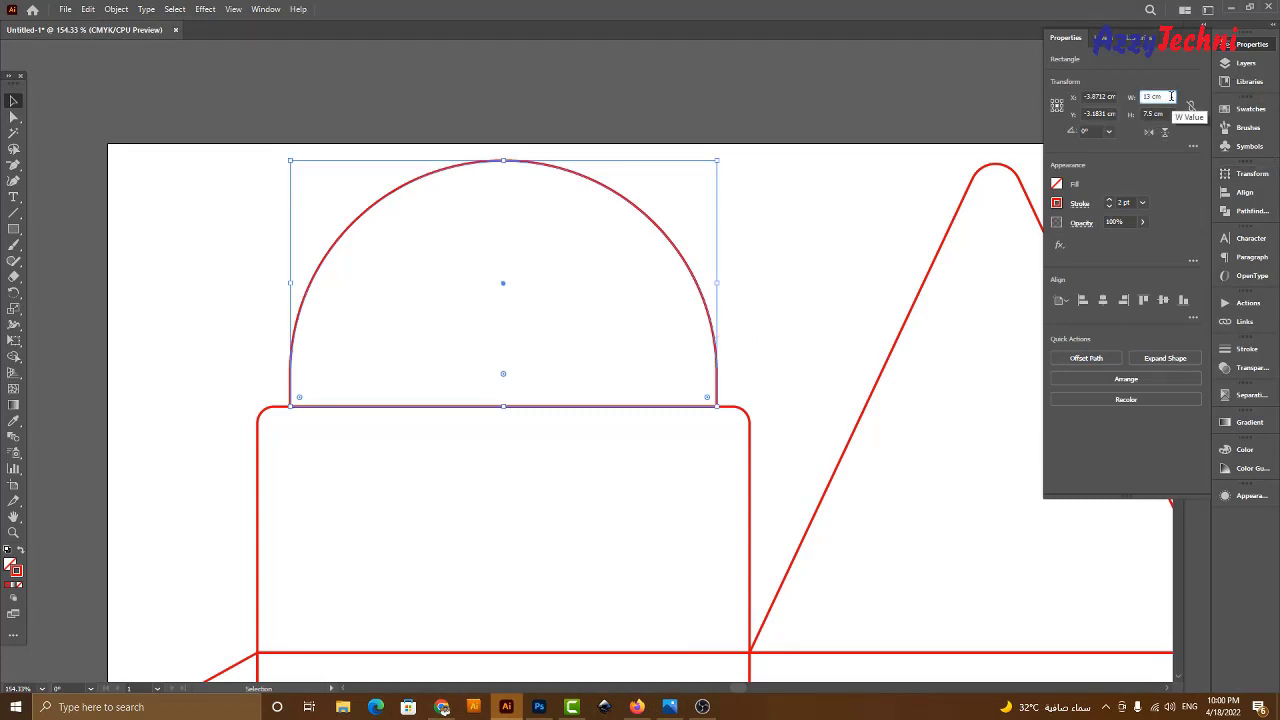
type("-2")
key("Return")
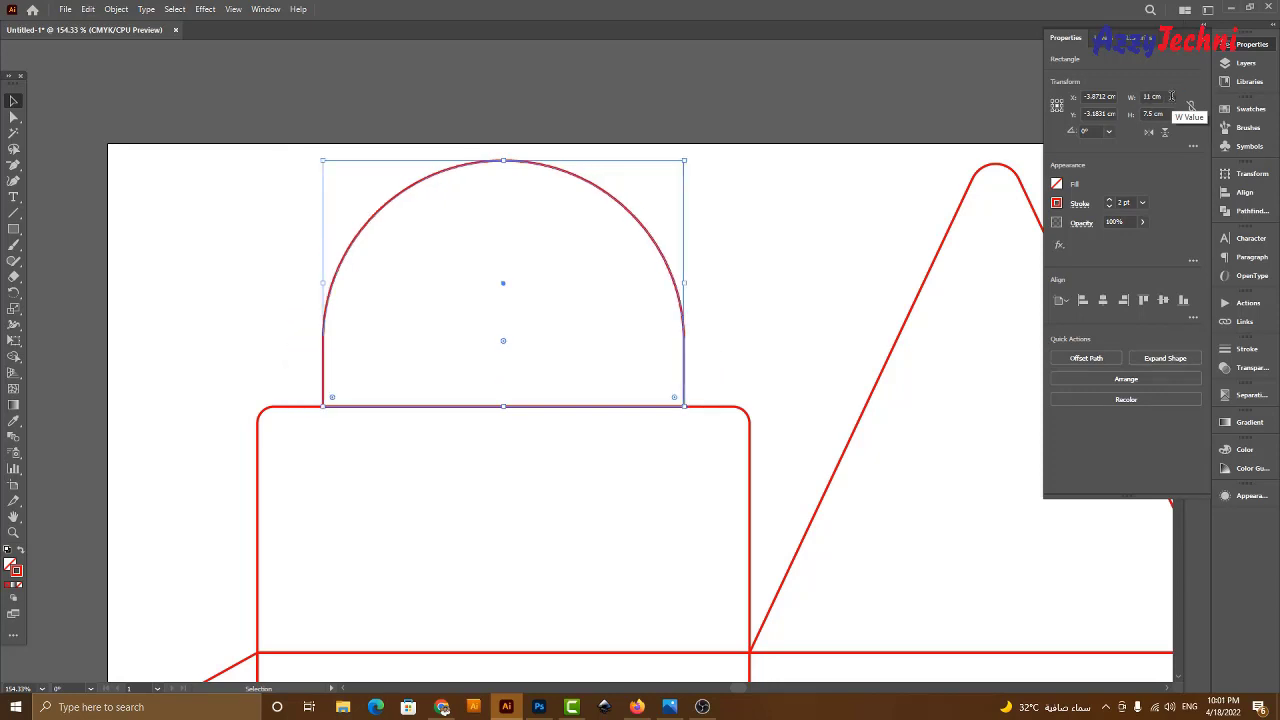
left_click(812, 277)
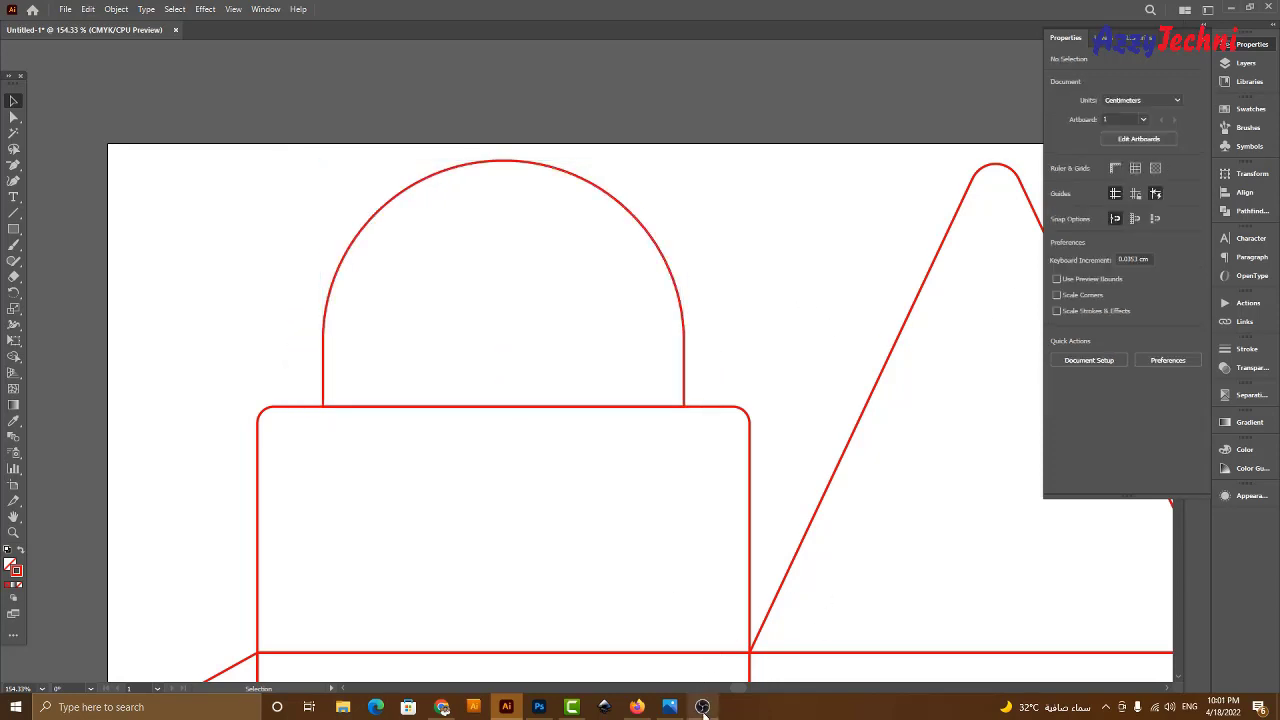
Try to increase the corner rounding of the 11 cm arch beyond its current curve, down toward its base.
left_click(669, 706)
left_click(682, 706)
left_click_drag(737, 280, 557, 307)
key("a")
left_click(277, 156)
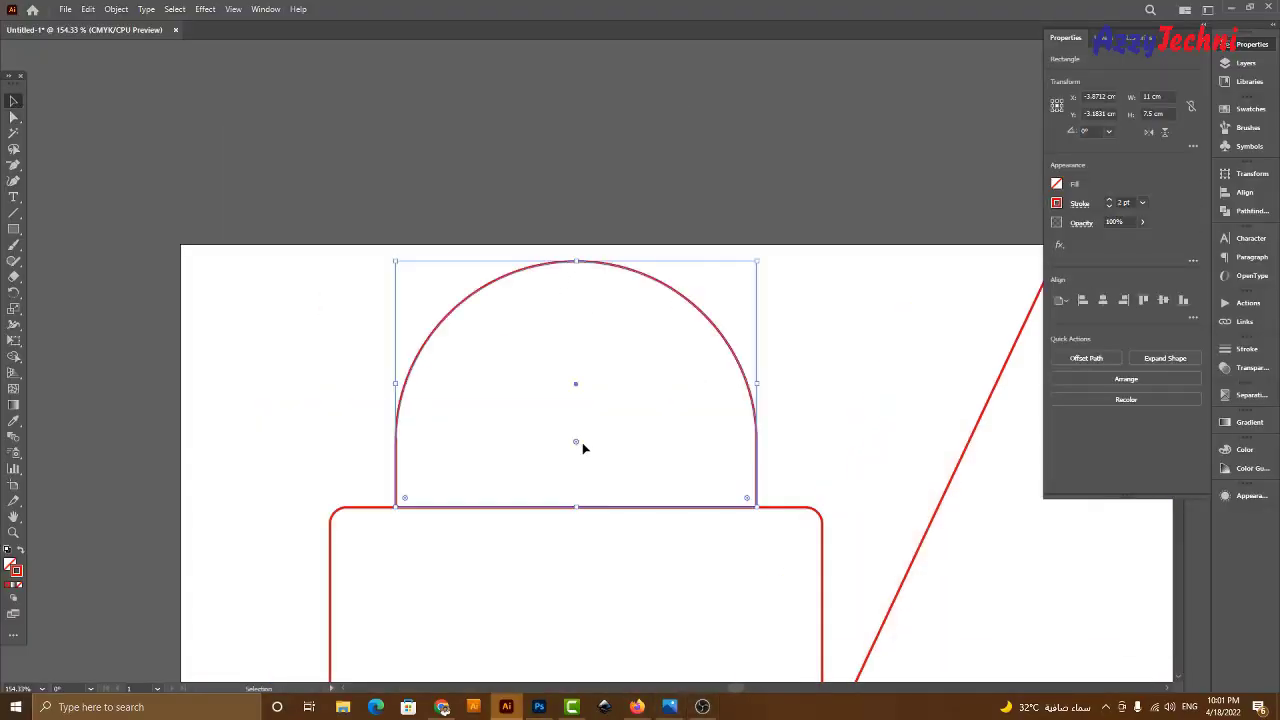
key("a")
left_click_drag(578, 442, 575, 506)
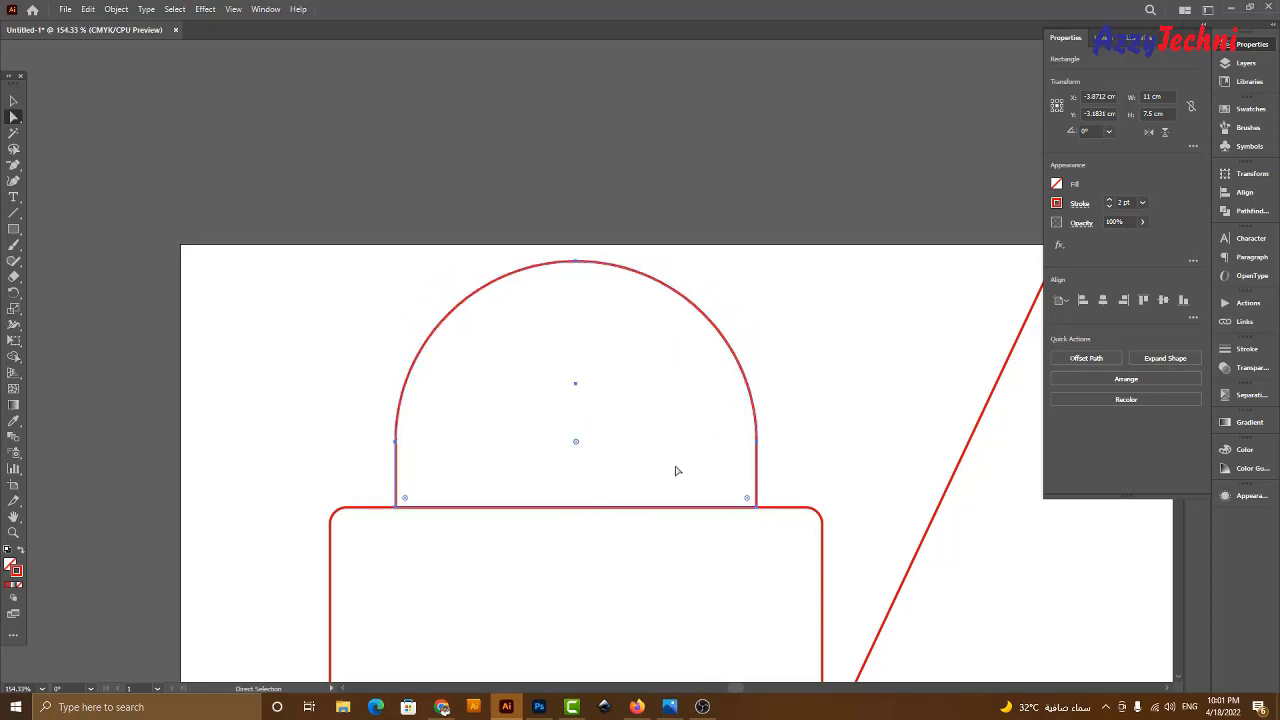
Duplicate the 11 cm arch in place and set the copy's width to 9 cm about its centre.
key("v")
left_click(803, 385)
left_click_drag(813, 377, 672, 455)
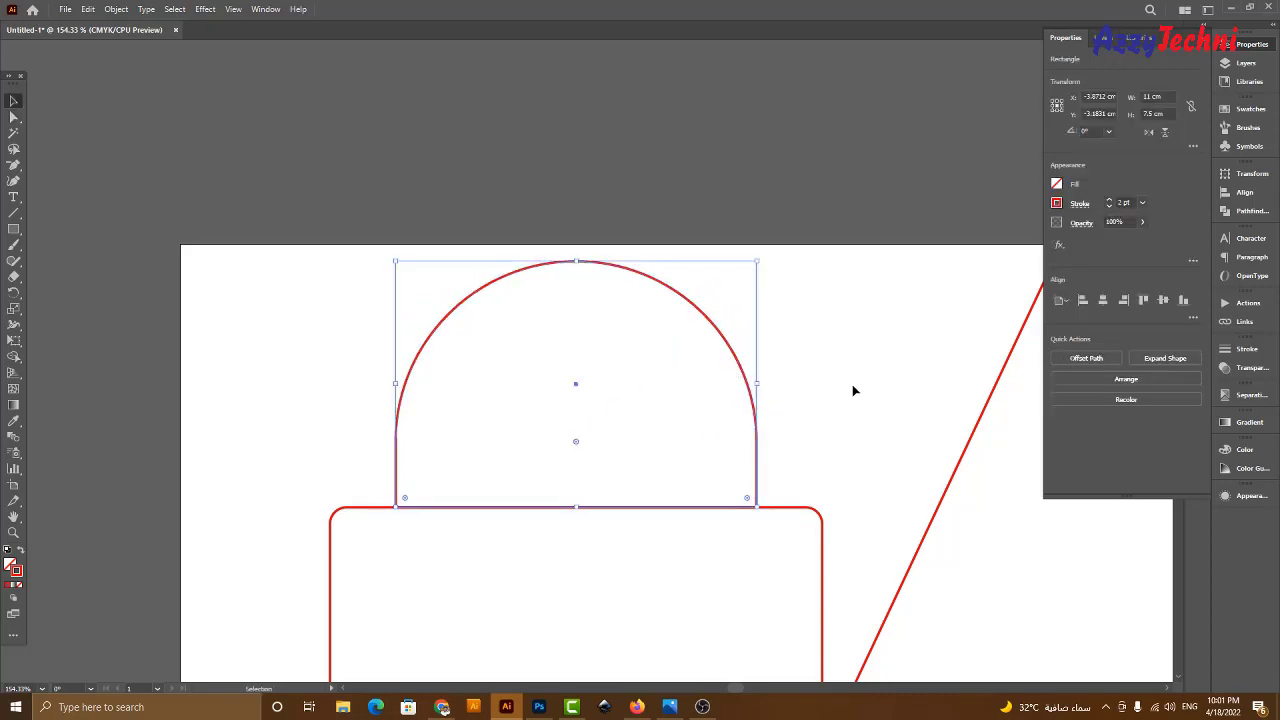
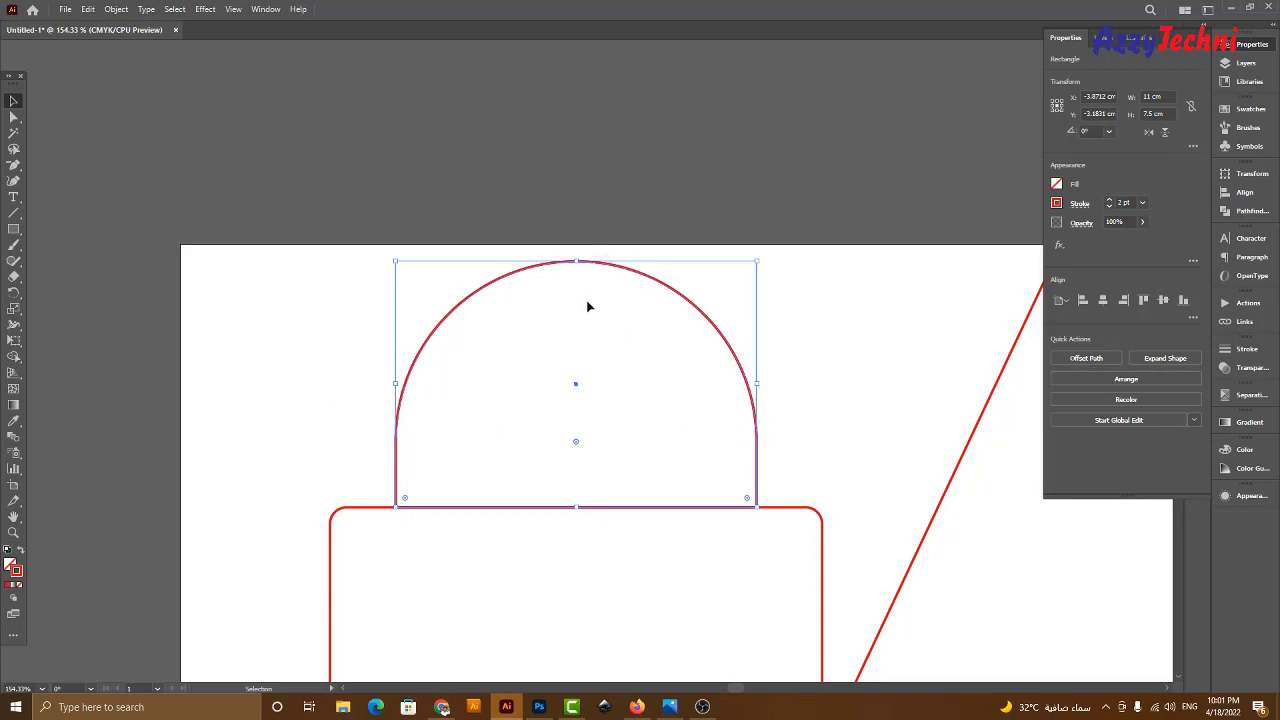
left_click(1166, 96)
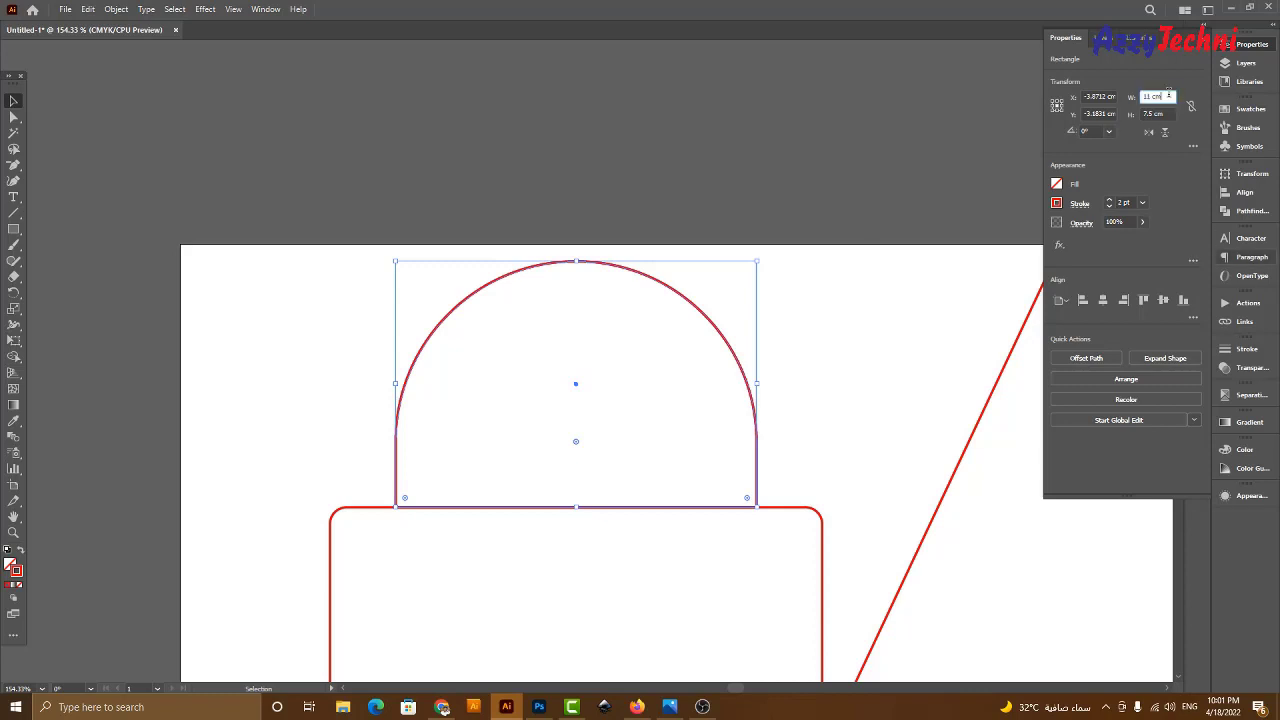
type("9")
key("Return")
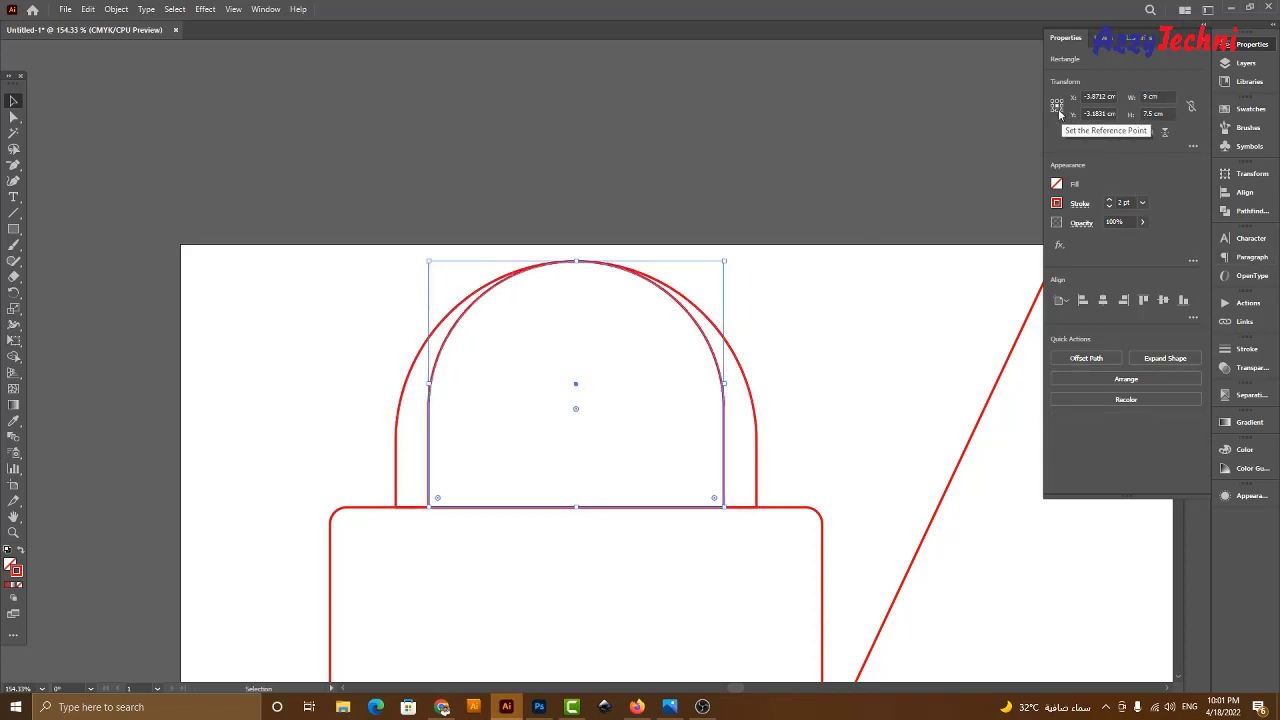
Set the inner arch's height to 6.5 cm, keeping its base fixed on the top flap.
left_click(1057, 109)
left_click(1169, 114)
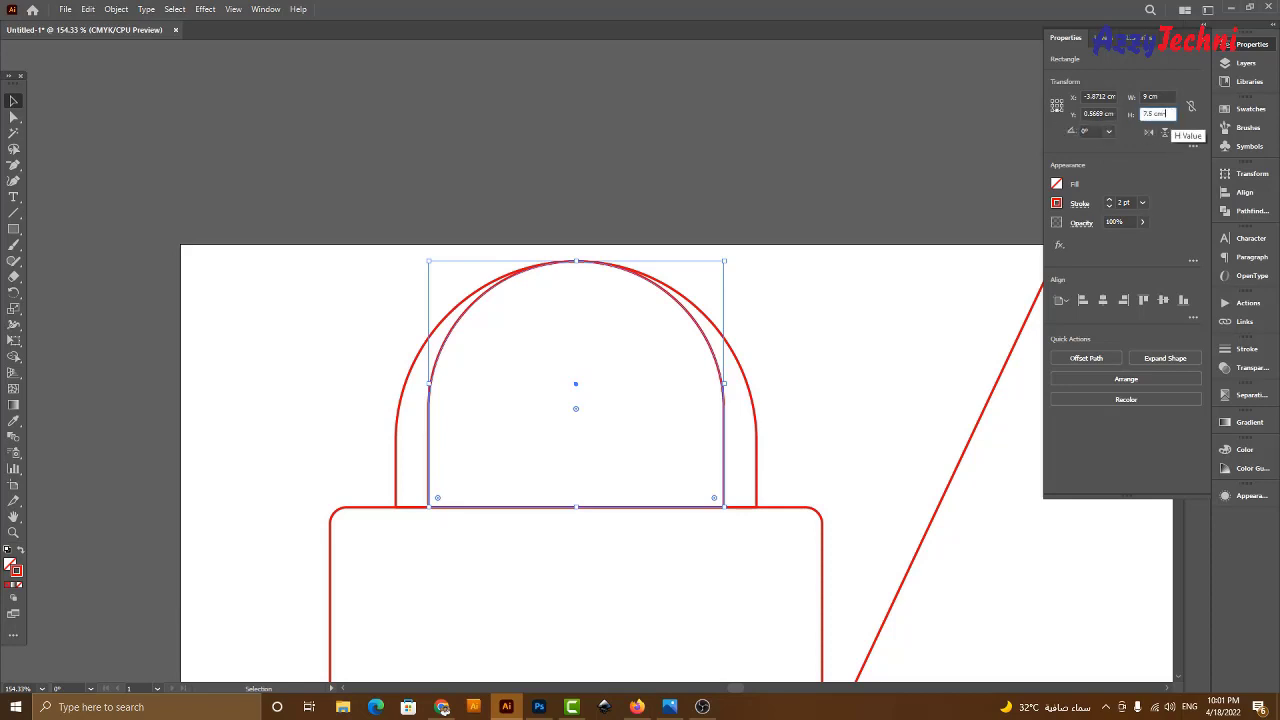
type("6.5")
key("Return")
left_click(902, 303)
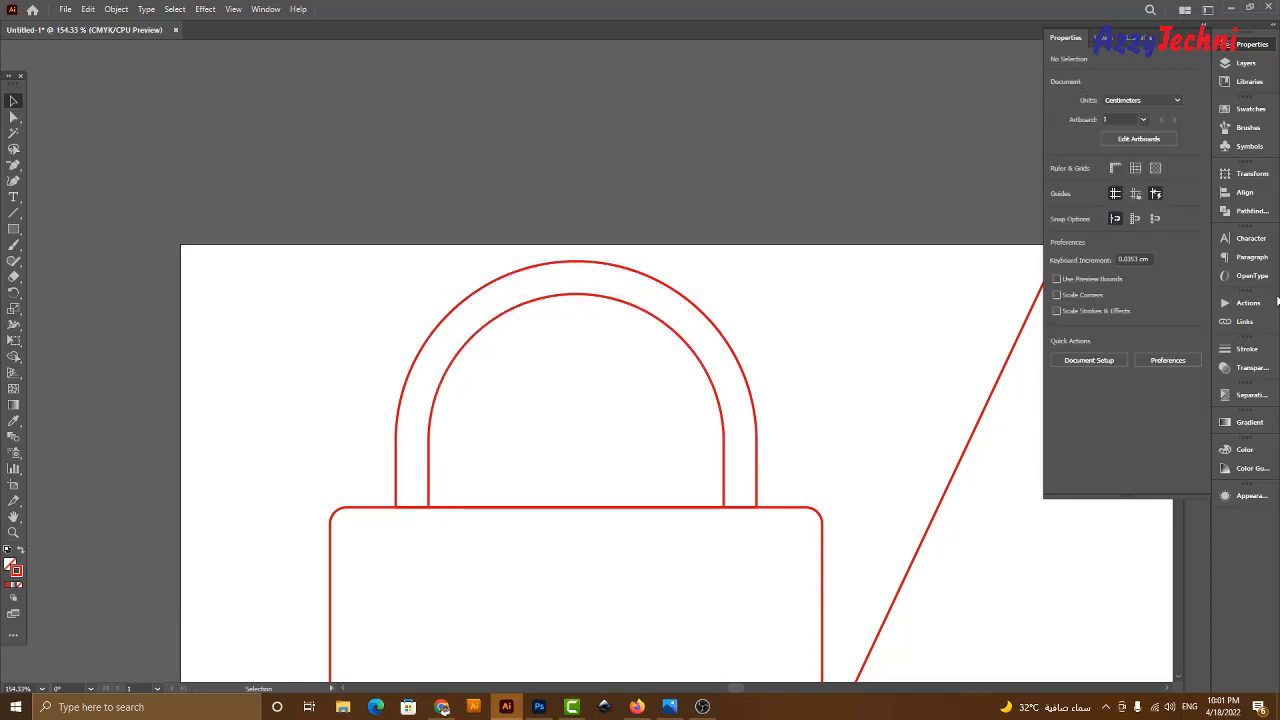
Compare the handle with the Photos reference, try an inner arch height of 5.5 cm, and undo it.
left_click(670, 707)
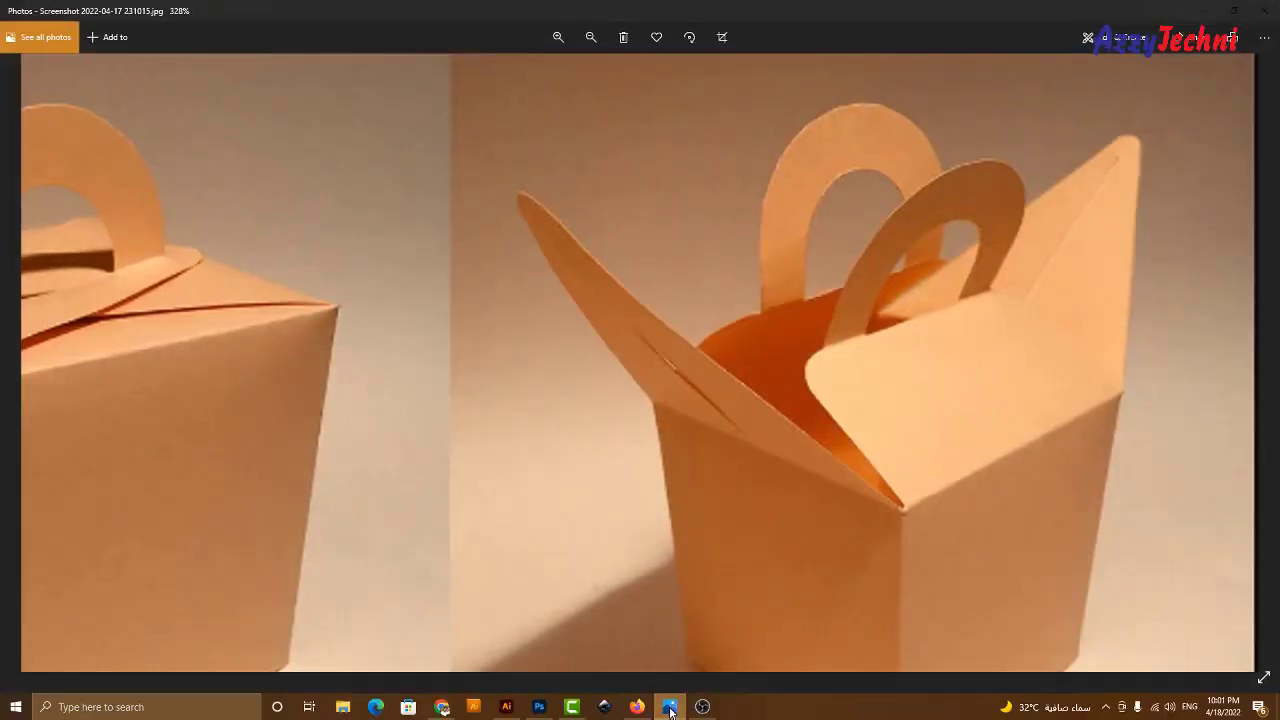
left_click(670, 707)
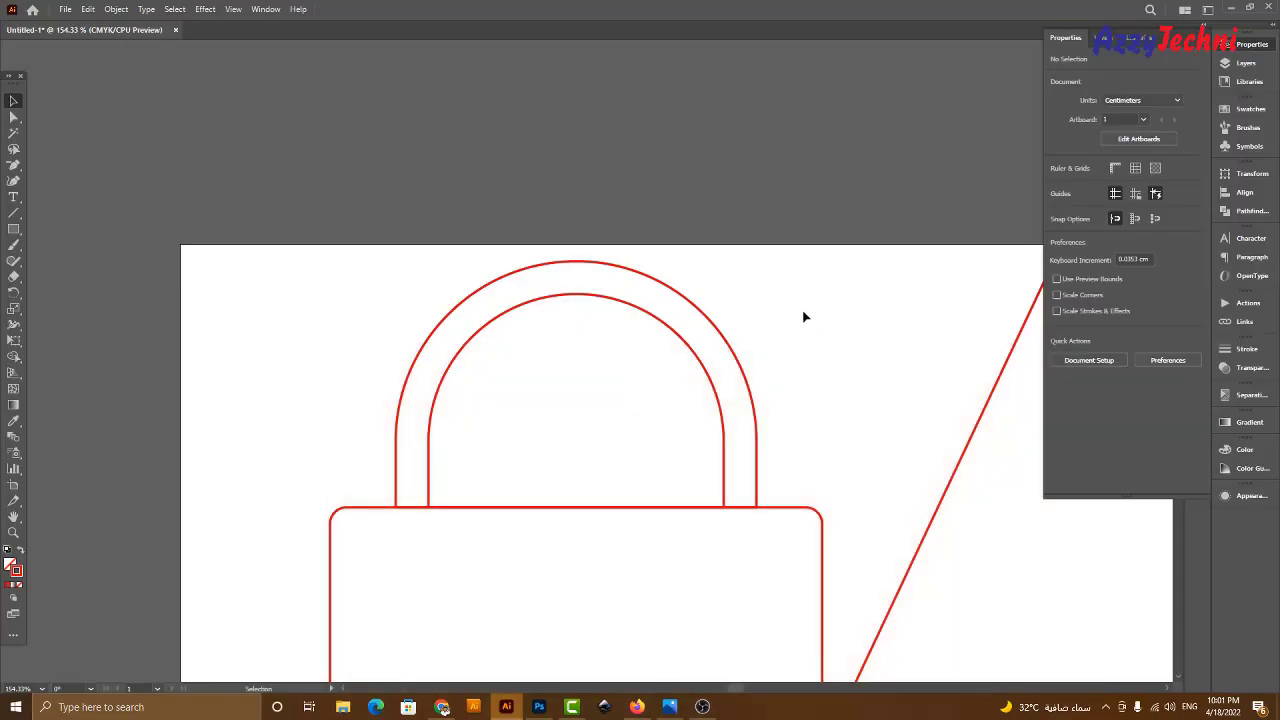
left_click_drag(852, 333, 785, 291)
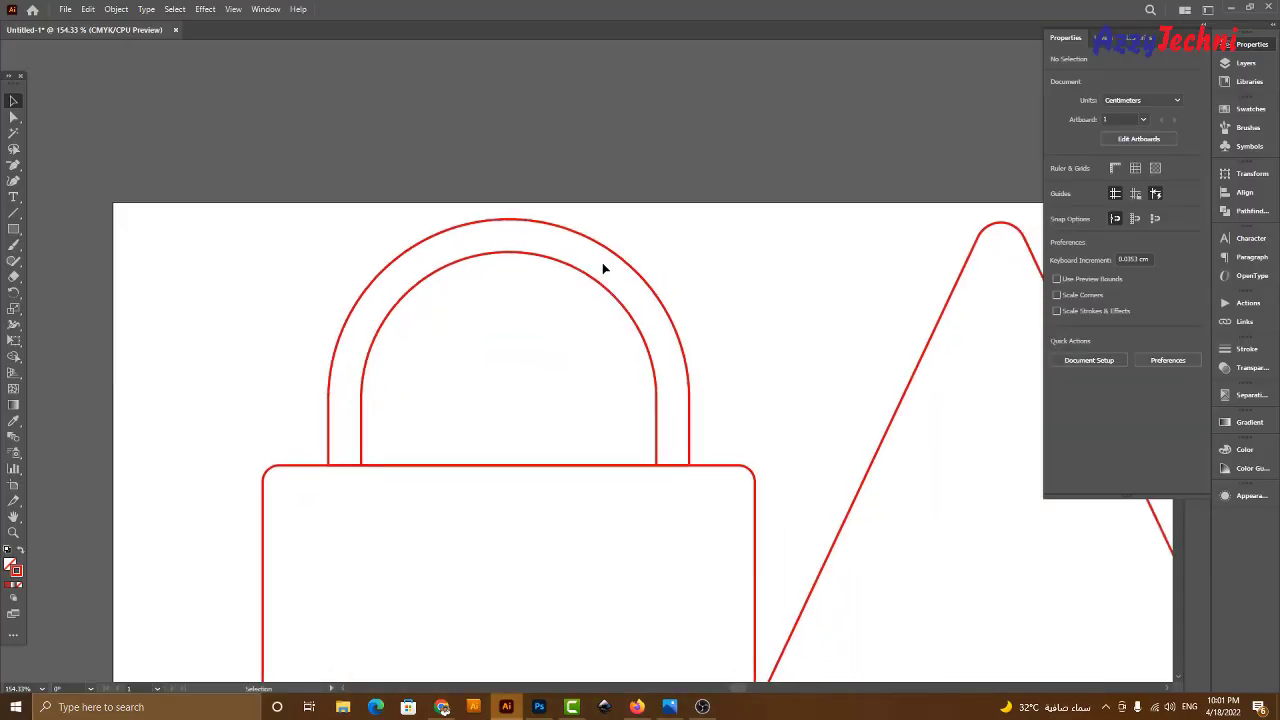
left_click(656, 314)
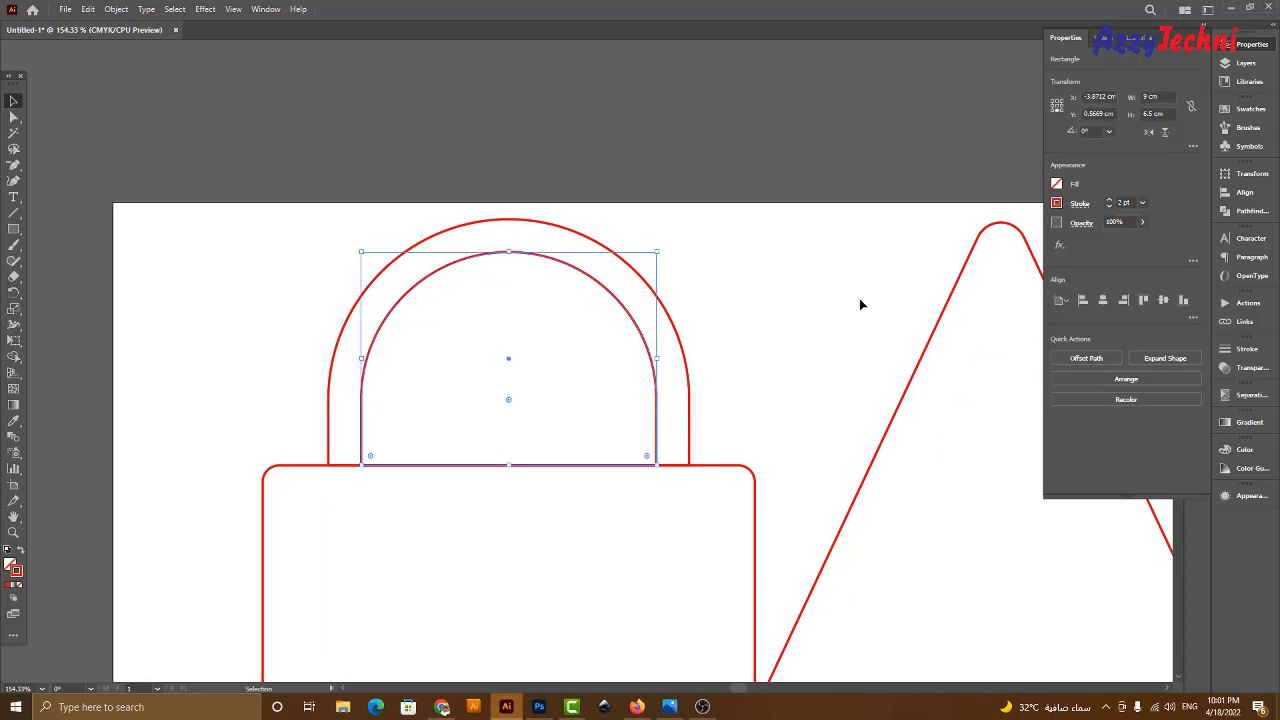
left_click(1160, 113)
type("5.5")
key("Return")
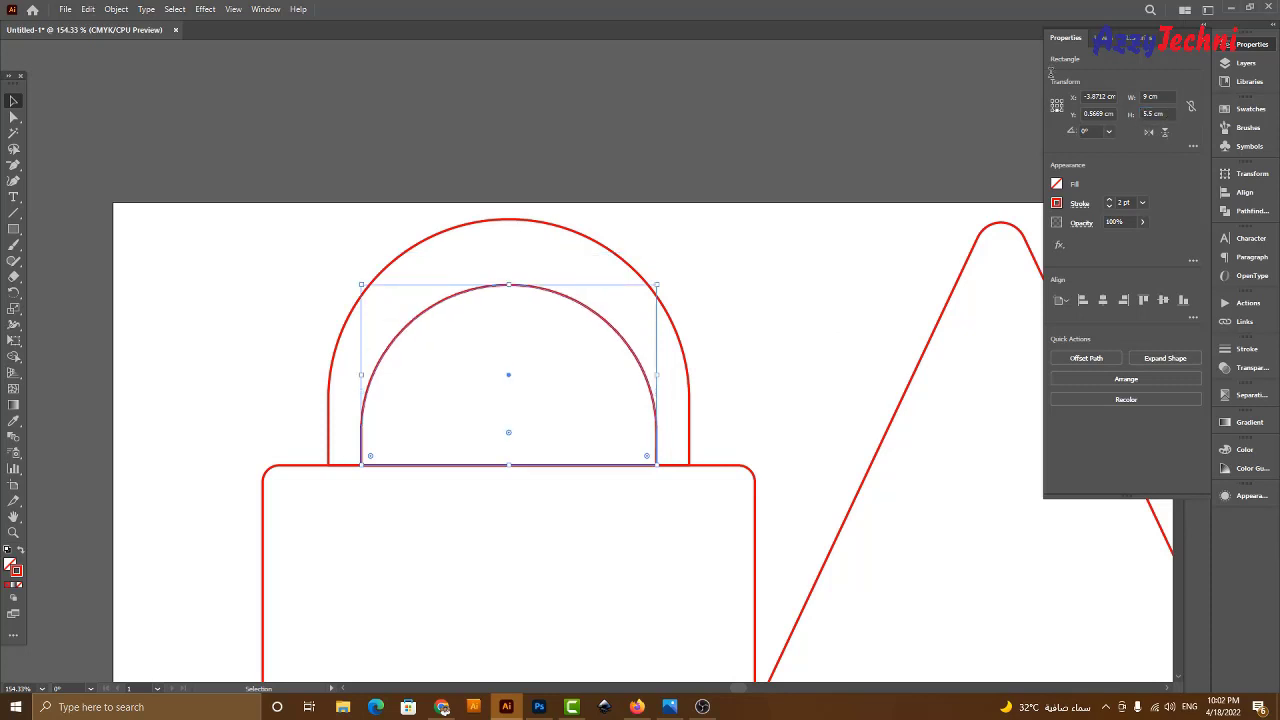
key("ctrl+z")
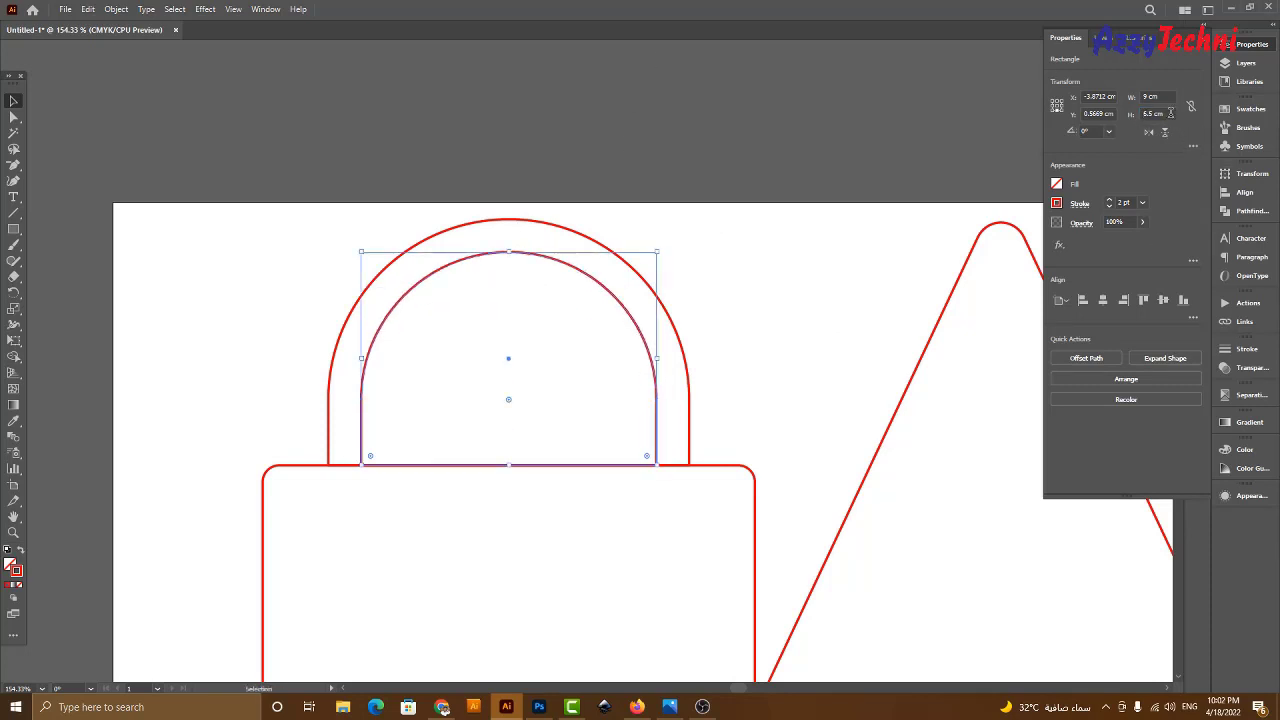
Set the inner arch's height to 6 cm from its base and its width to 8 cm about its centre.
left_click(1160, 113)
type("6")
key("Return")
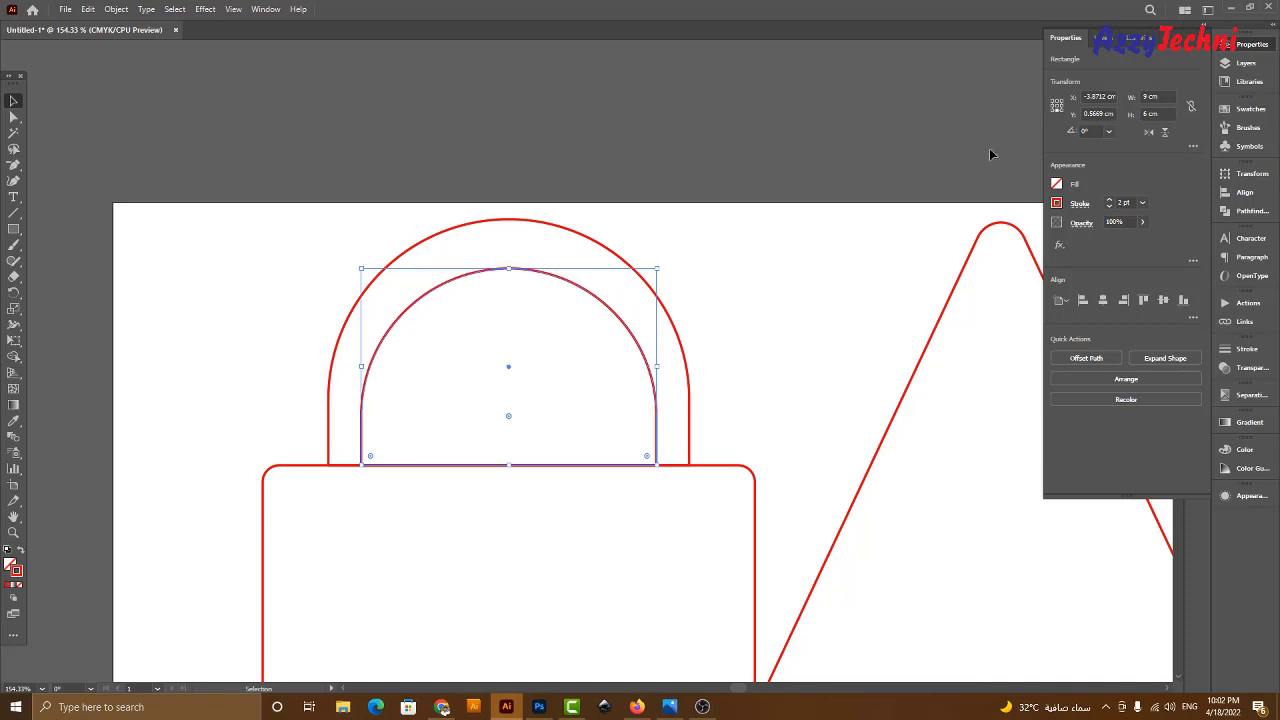
left_click(1058, 105)
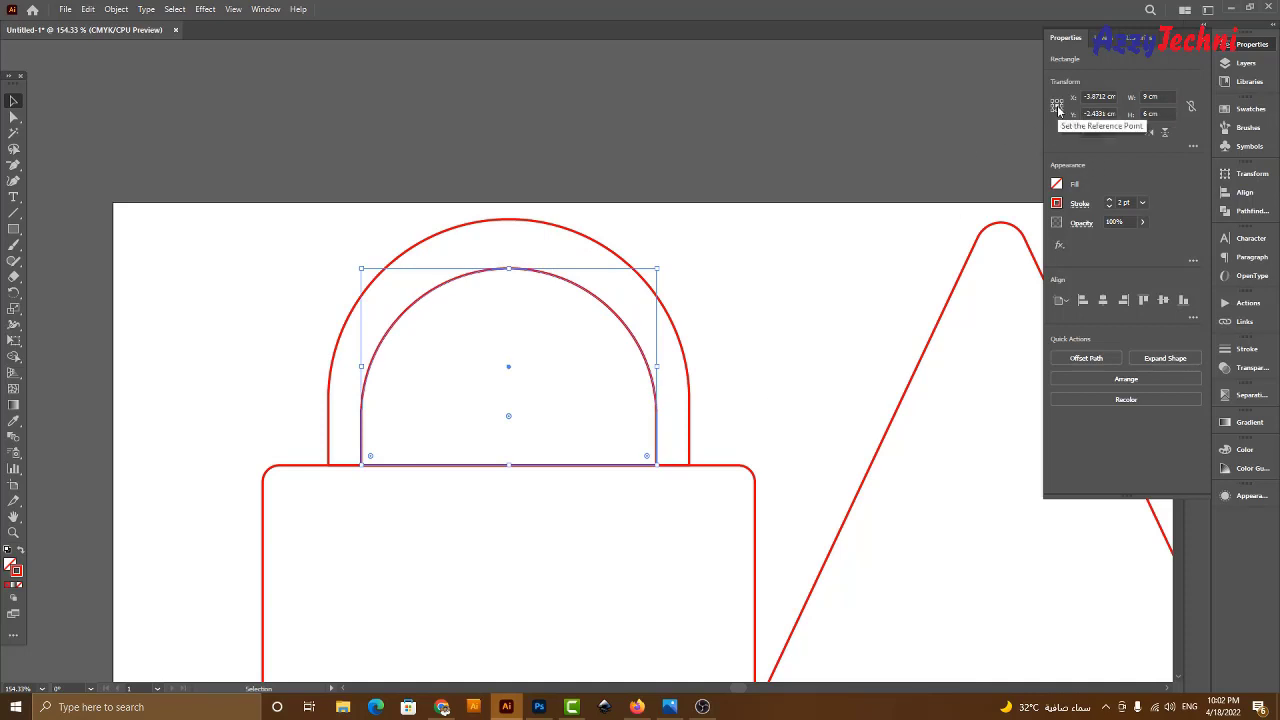
left_click(1160, 96)
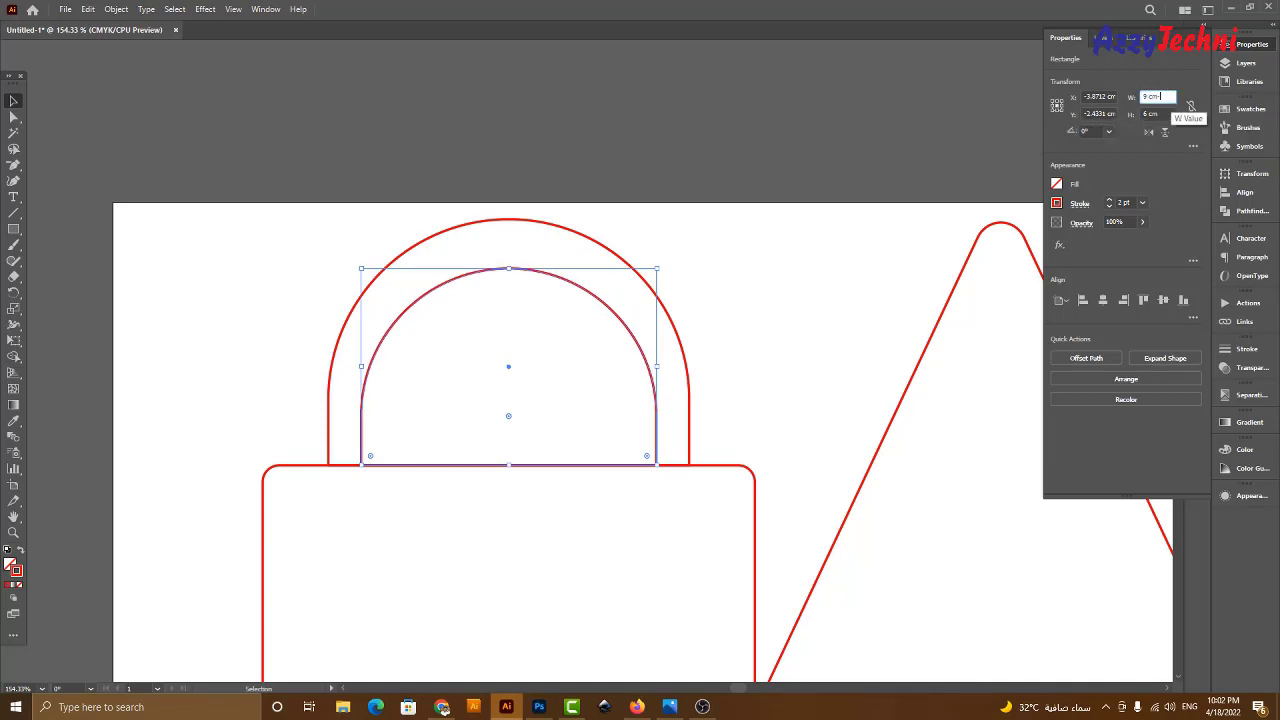
type("8")
key("Return")
left_click(765, 364)
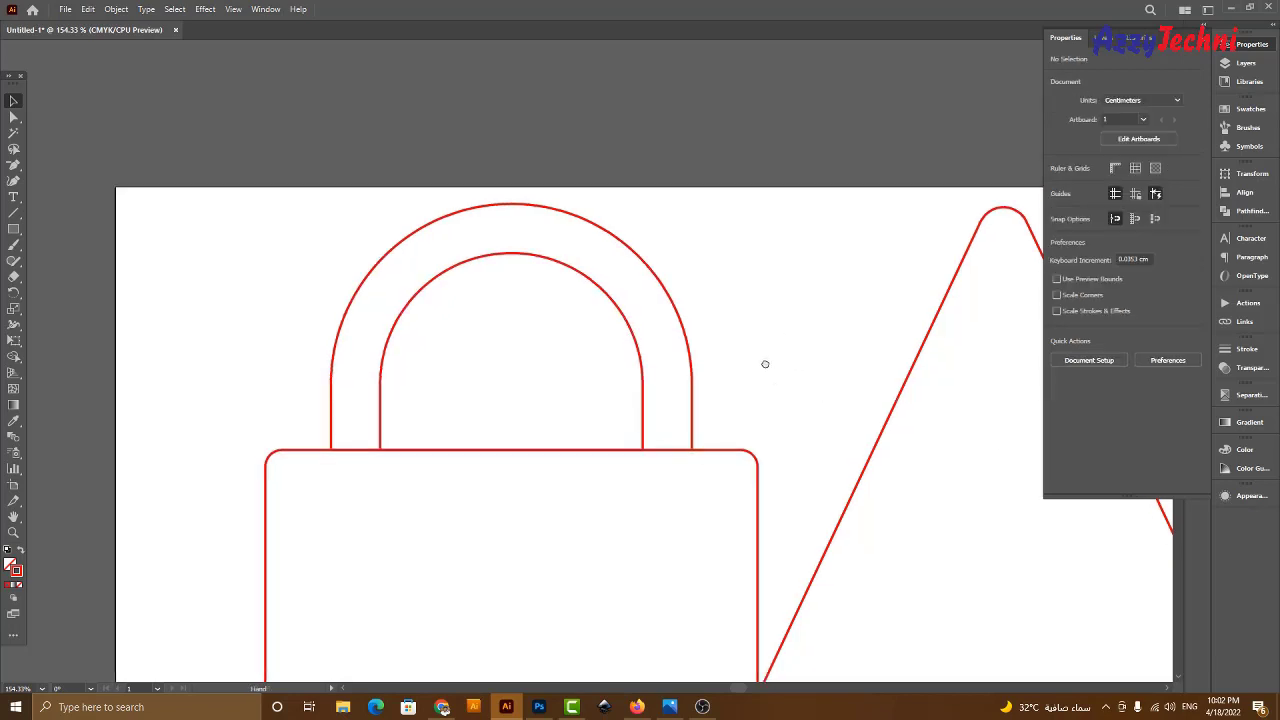
Compare the handle's band thickness and proportions with the Photos reference, and return to Illustrator to check the inner arch.
left_click_drag(765, 364, 740, 334)
key("ctrl+minus")
key("ctrl+minus")
key("ctrl+minus")
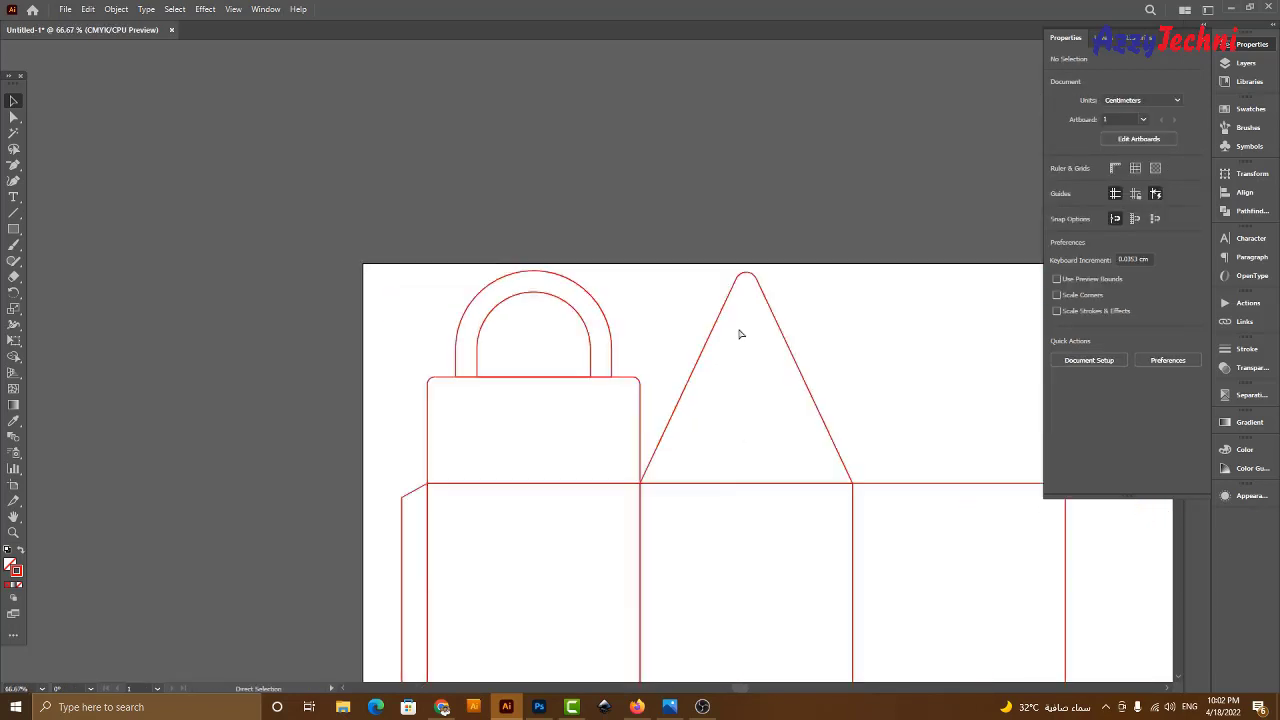
left_click(670, 707)
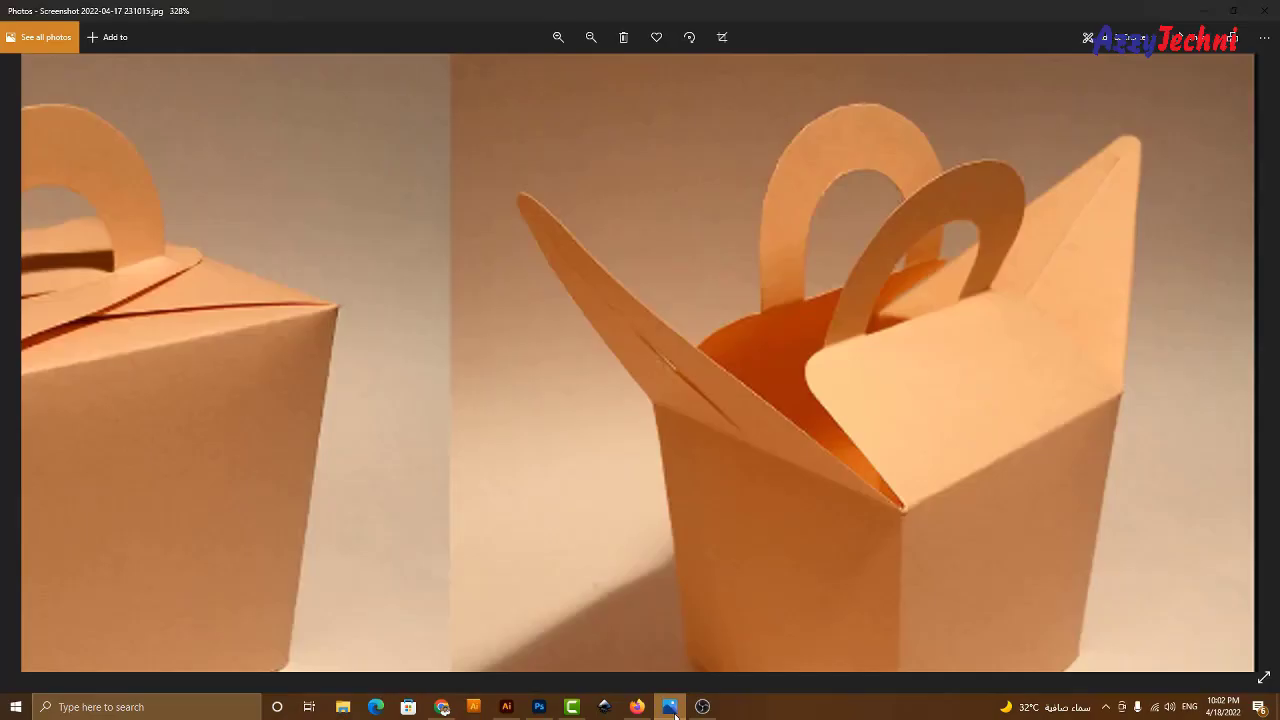
left_click(672, 710)
left_click(674, 712)
left_click(674, 713)
left_click_drag(534, 309, 493, 395)
key("z")
left_click_drag(308, 287, 725, 520)
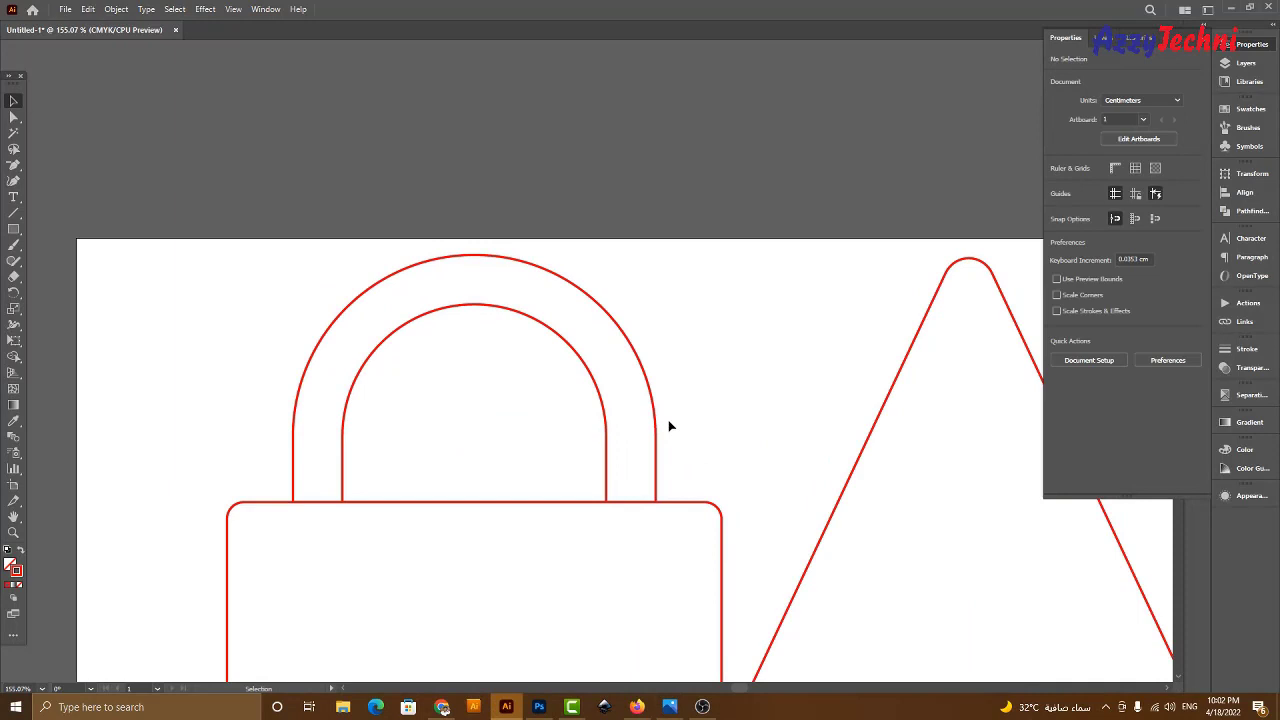
key("ctrl+1")
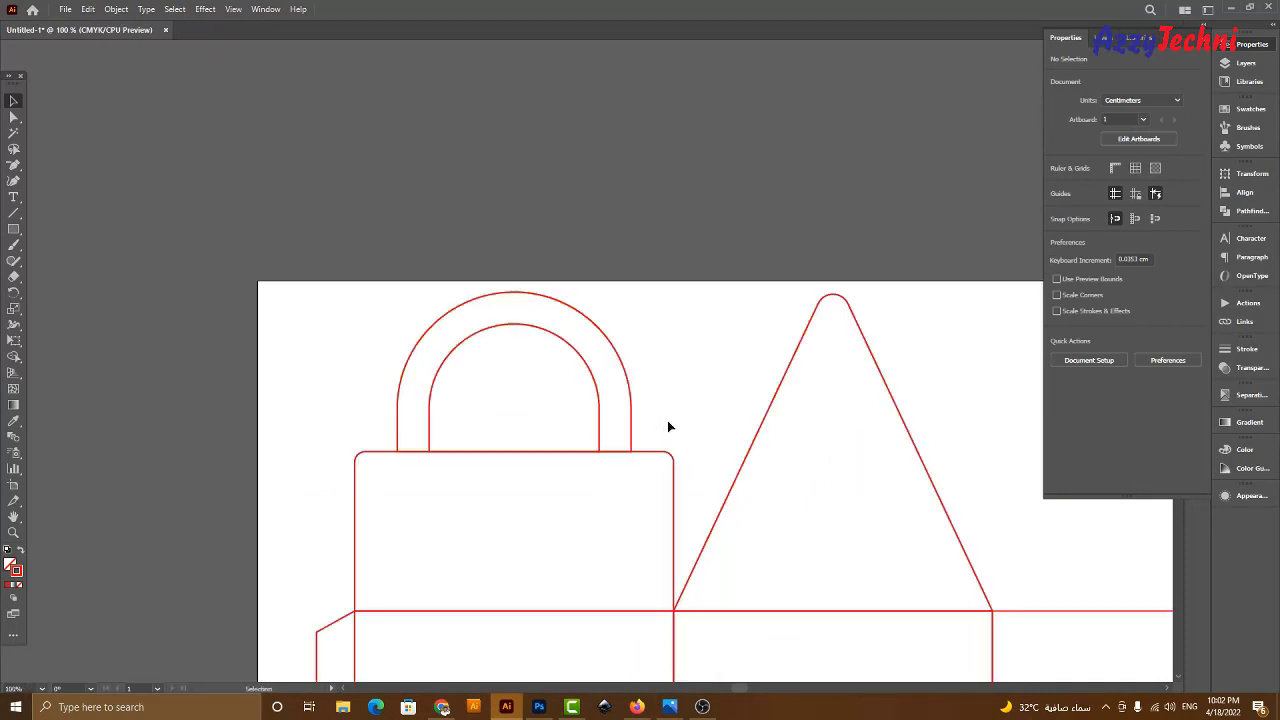
left_click_drag(689, 458, 570, 382)
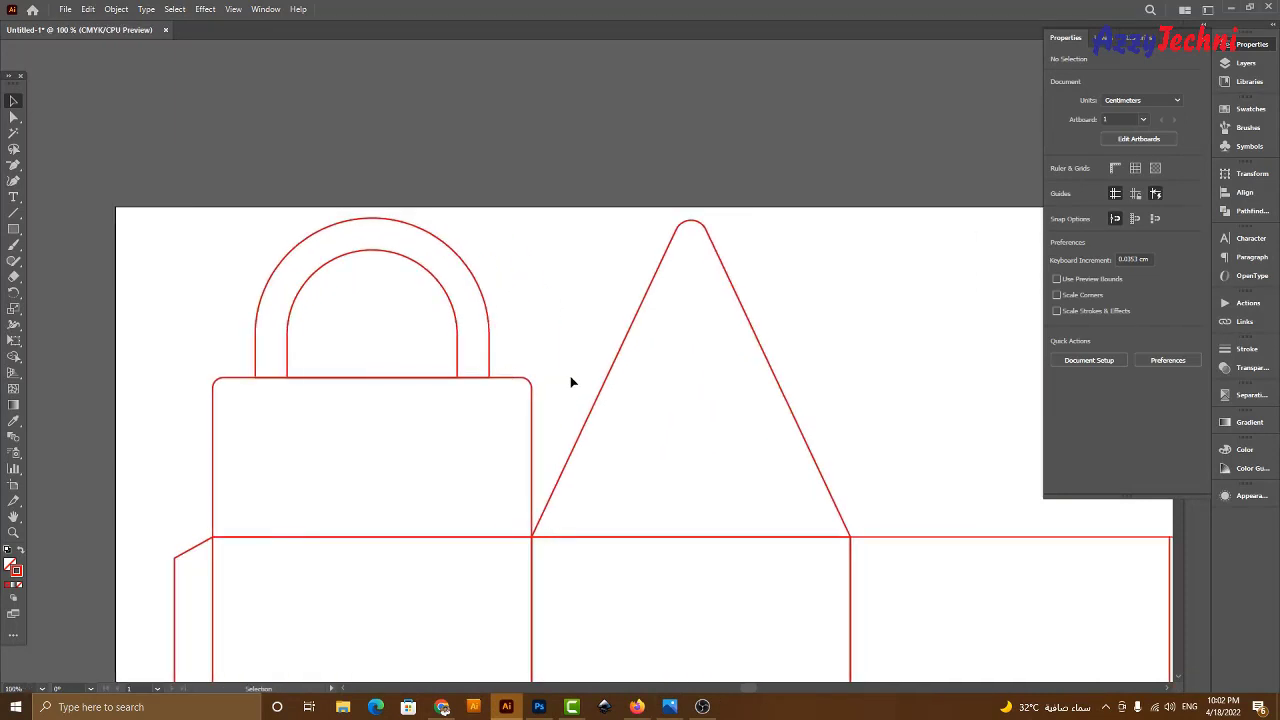
left_click_drag(407, 338, 405, 342)
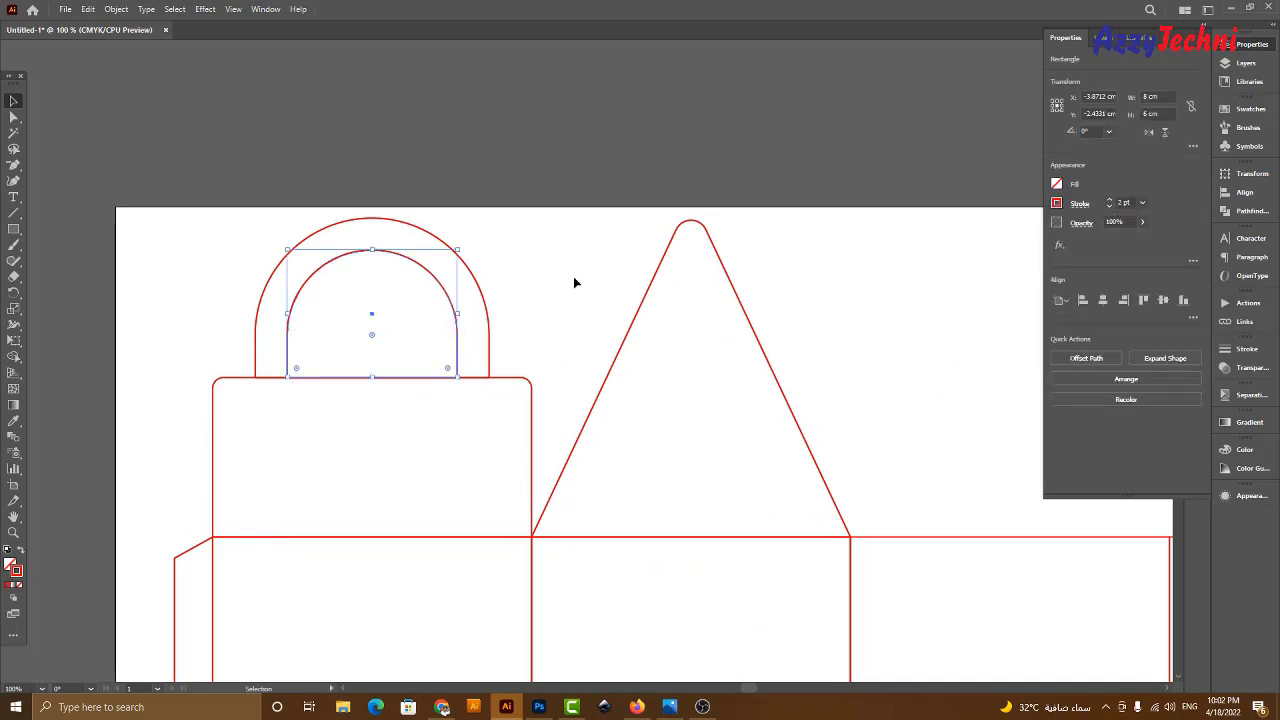
left_click(573, 276)
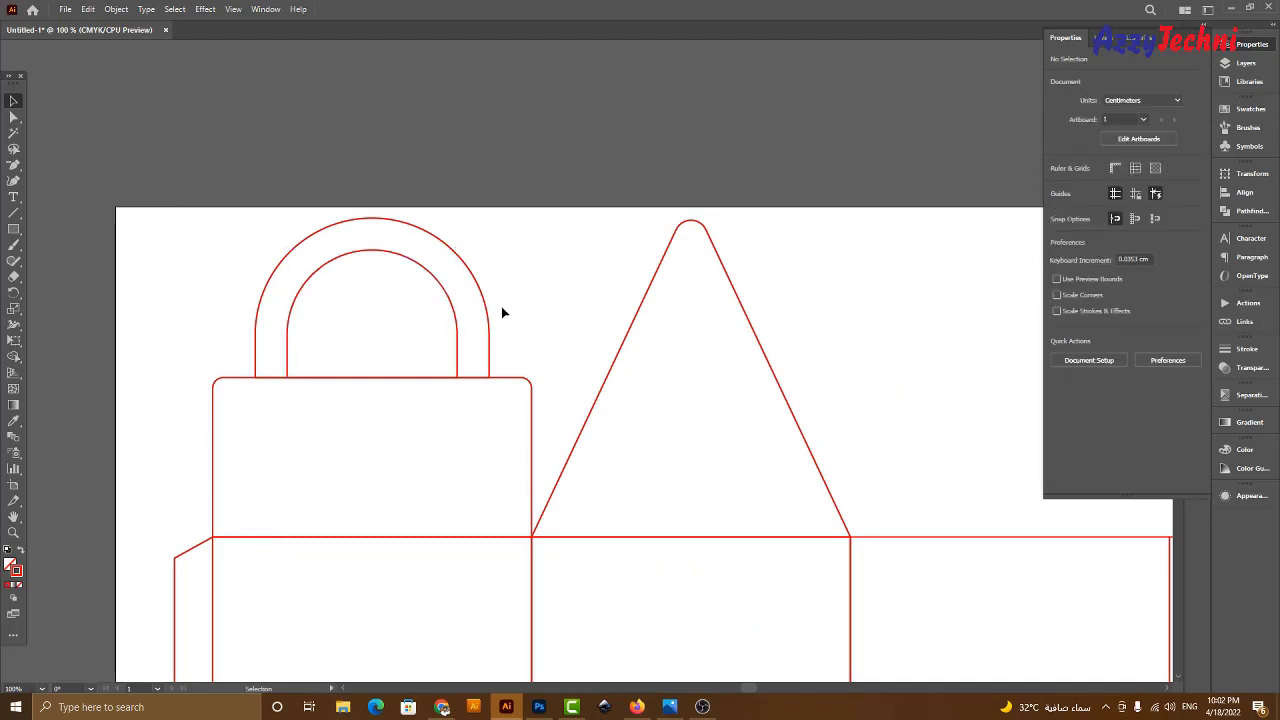
Select both handle arches and reduce their height by 0.1 cm from the base, making the outer arch 7.4 cm high.
left_click_drag(528, 250, 767, 341)
key("ctrl+z")
left_click(573, 253)
left_click_drag(546, 220, 193, 322)
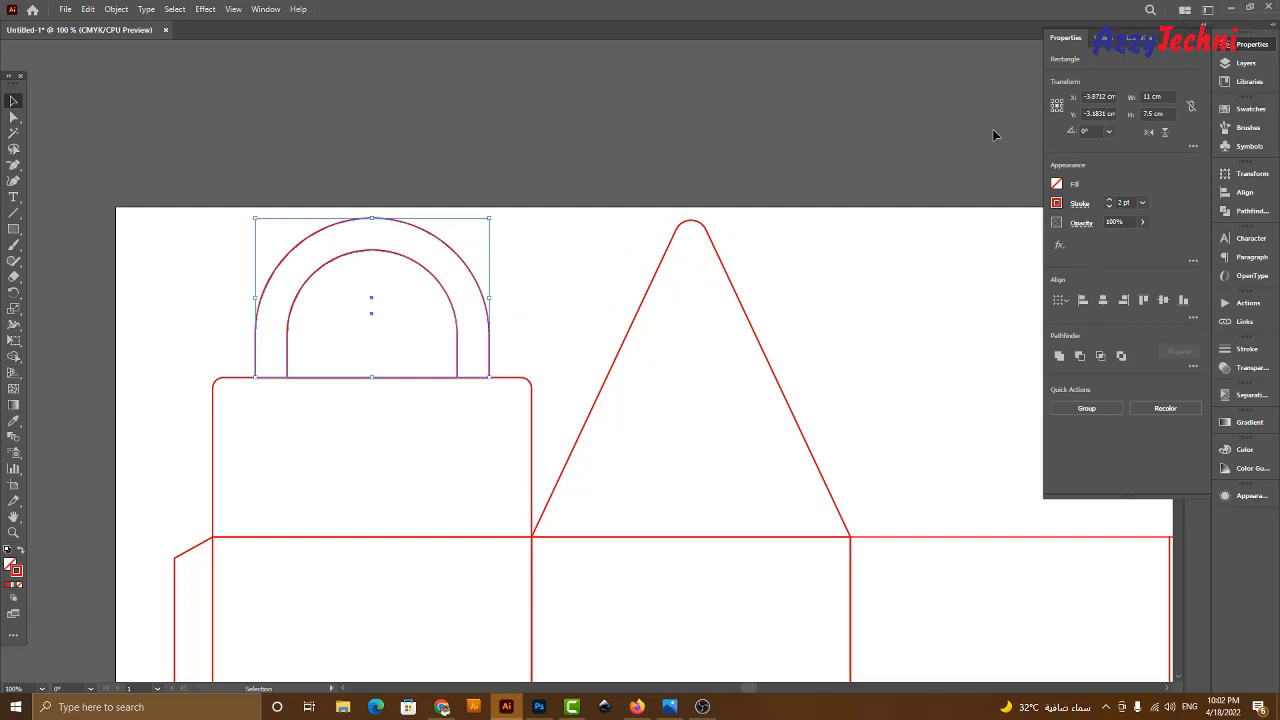
left_click(1057, 112)
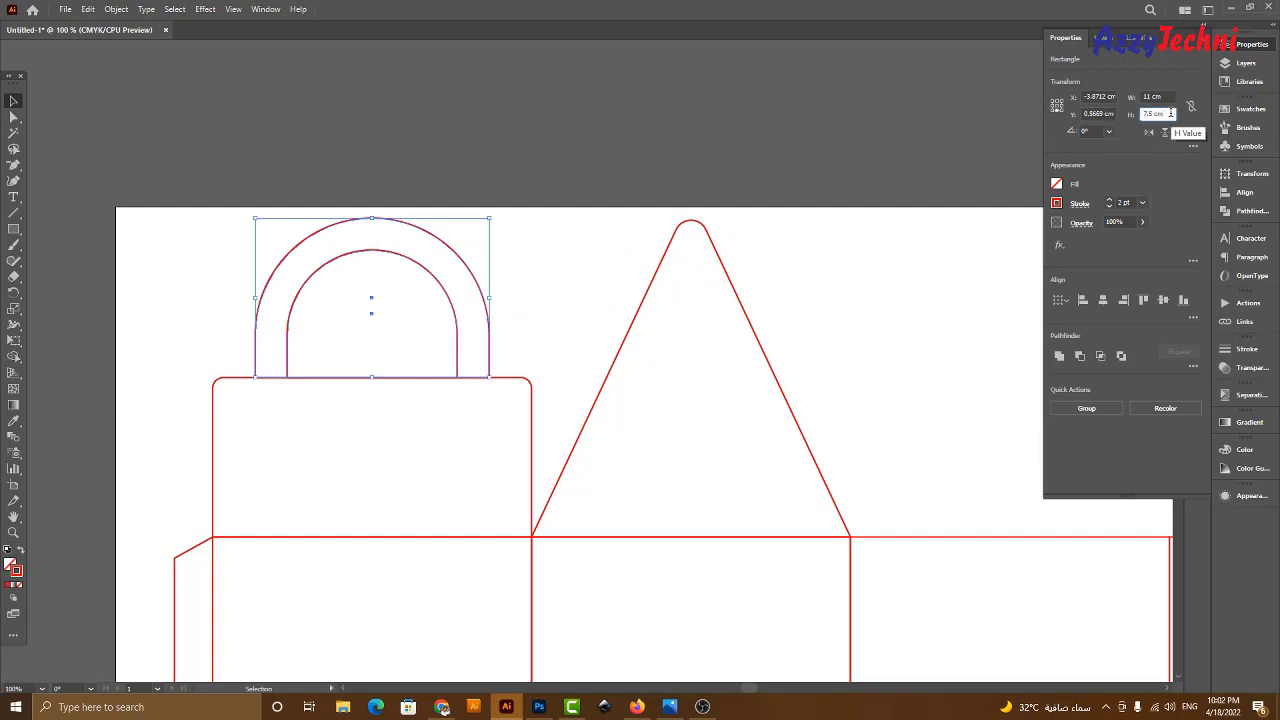
type("1")
key("Return")
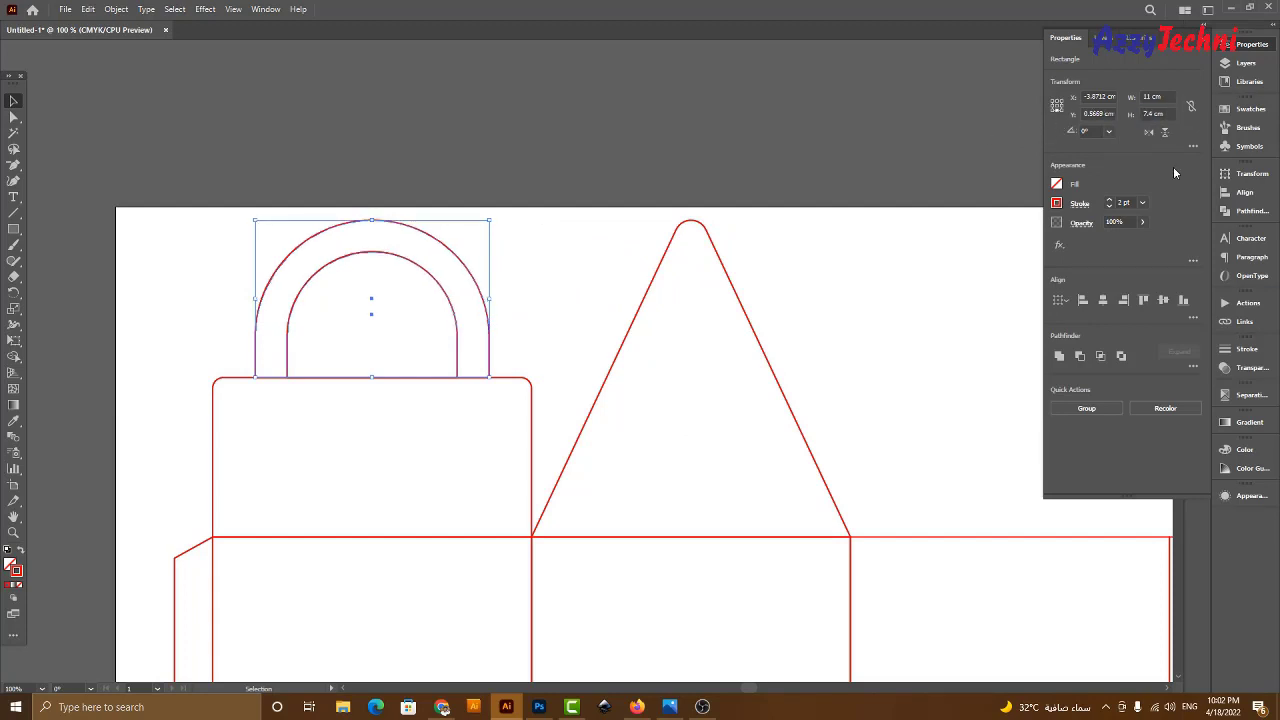
left_click(933, 322)
left_click(456, 340)
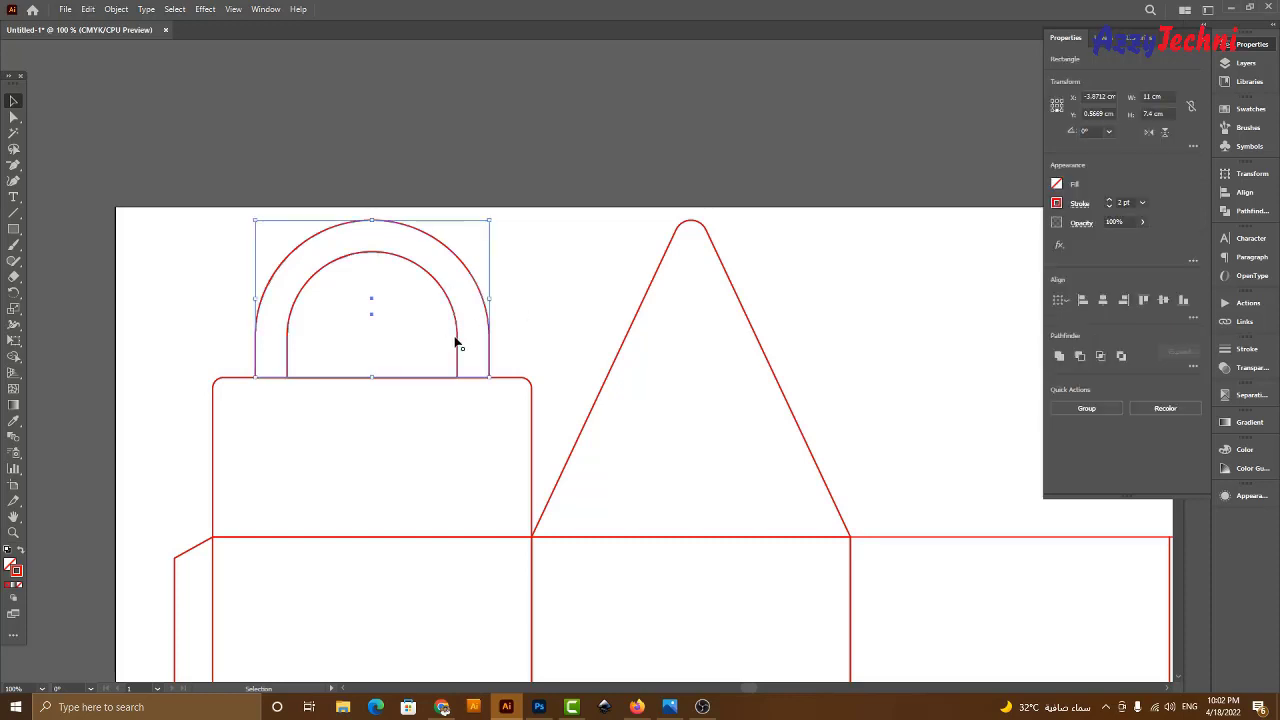
left_click_drag(475, 342, 826, 346)
key("ctrl+z")
left_click(912, 355)
Examine the handle arches on the top flap and the neighbouring pointed flap up close.
key("ctrl+minus")
key("z")
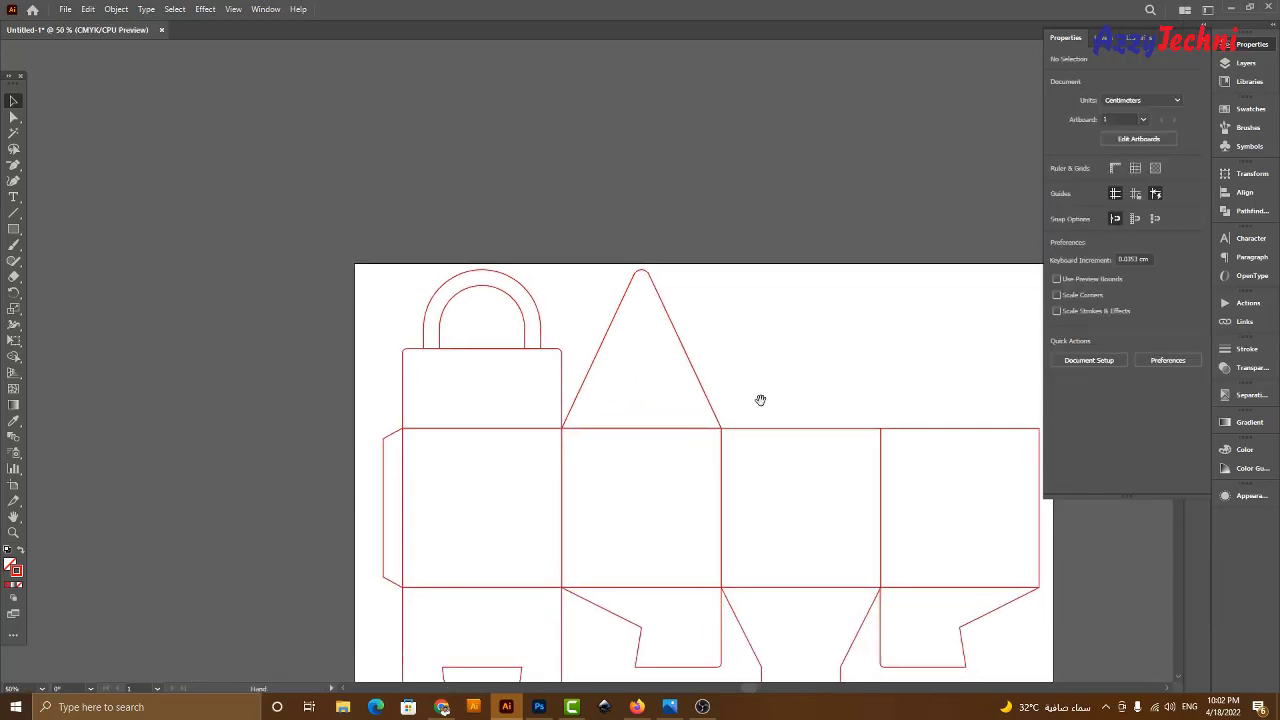
left_click_drag(318, 226, 880, 466)
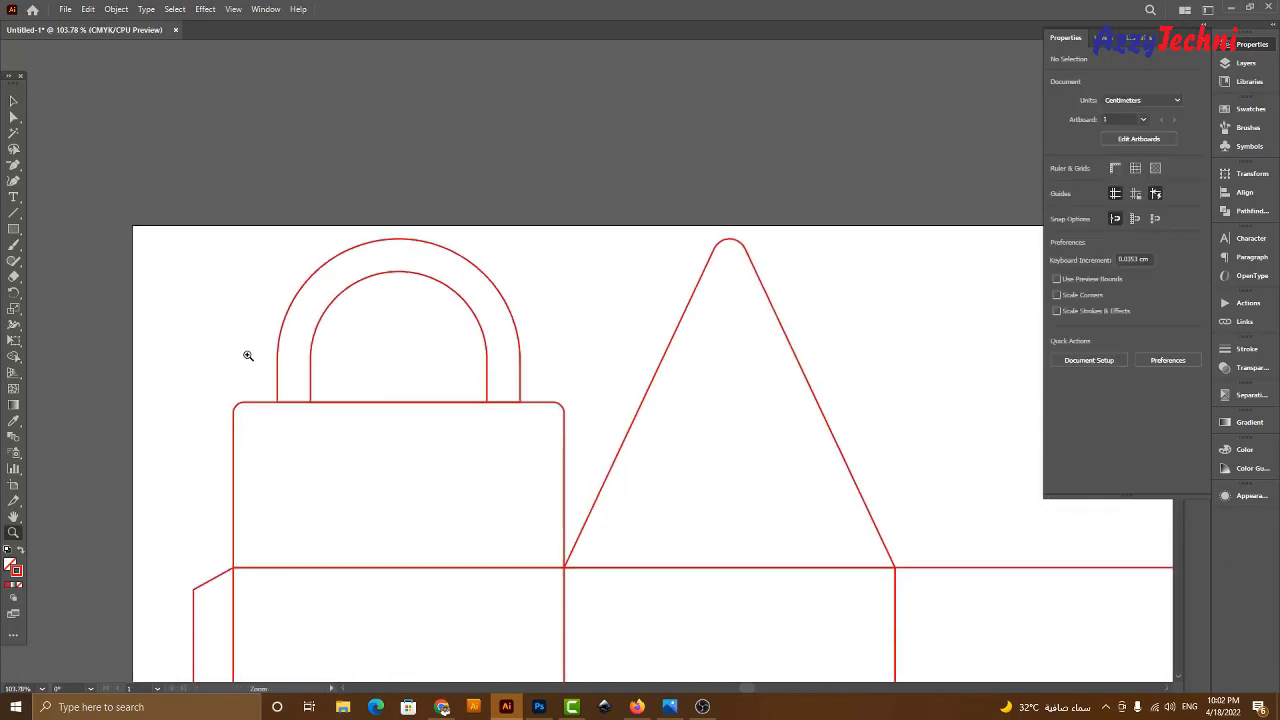
left_click_drag(185, 235, 843, 573)
key("v")
left_click_drag(622, 479, 387, 451)
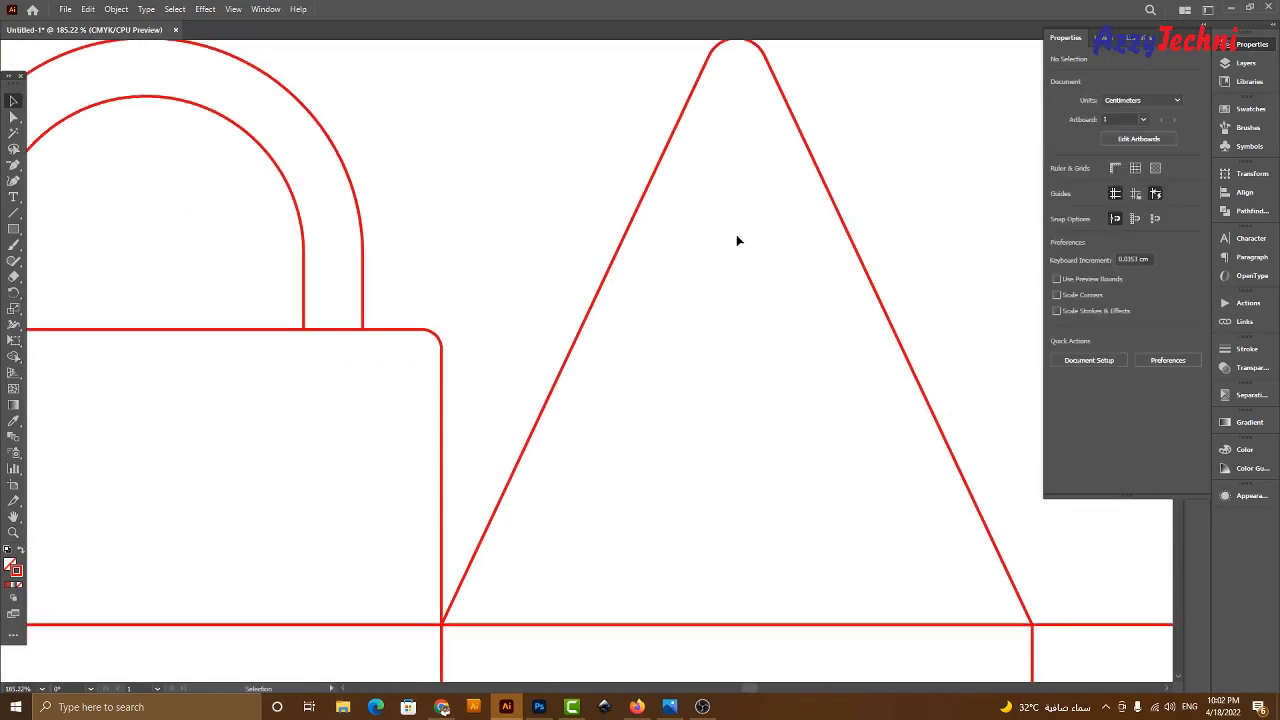
left_click_drag(263, 352, 655, 423)
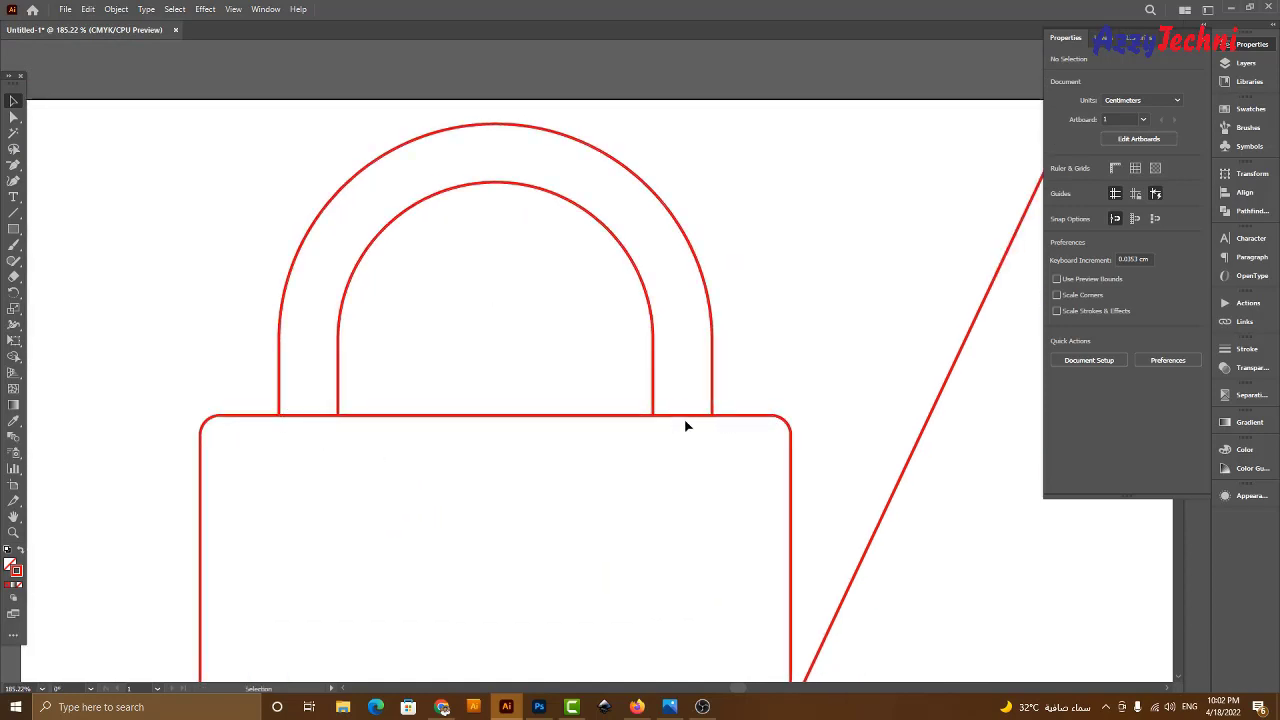
left_click(714, 395)
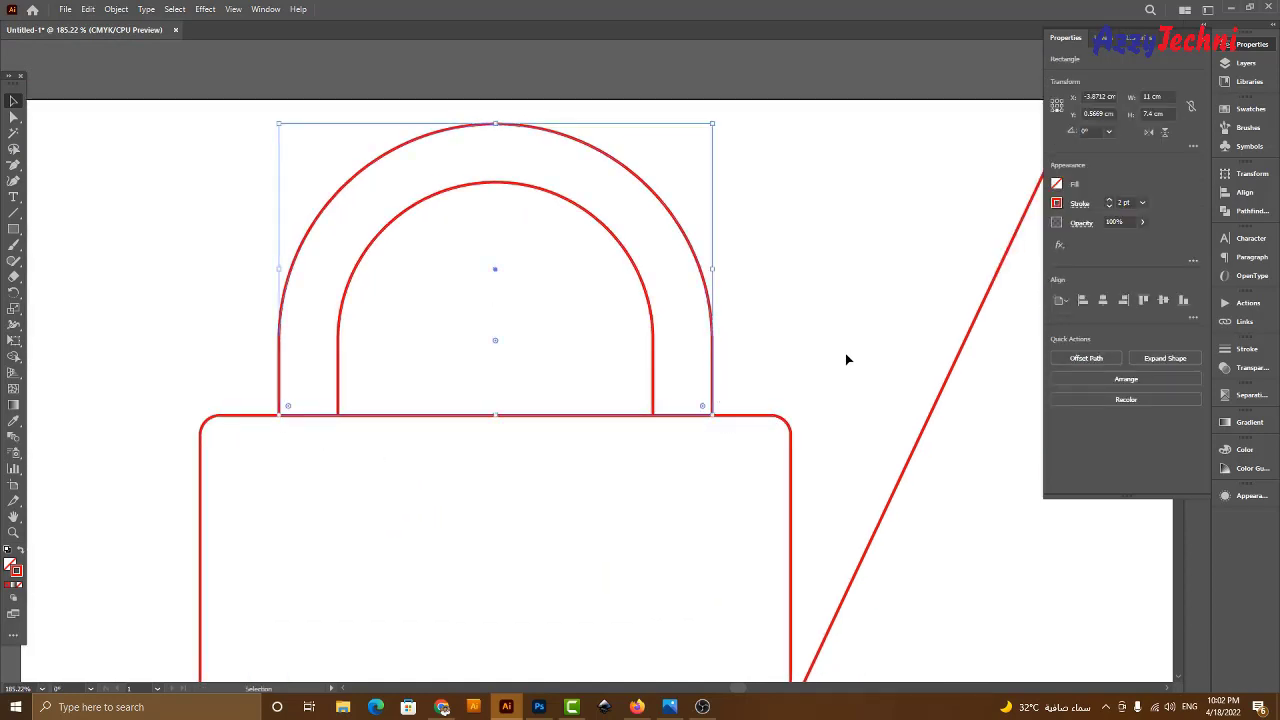
Draw a rectangle 0.2 cm wide and 11 cm high over the pointed top flap as its slot.
scroll(895, 392, "right", 3)
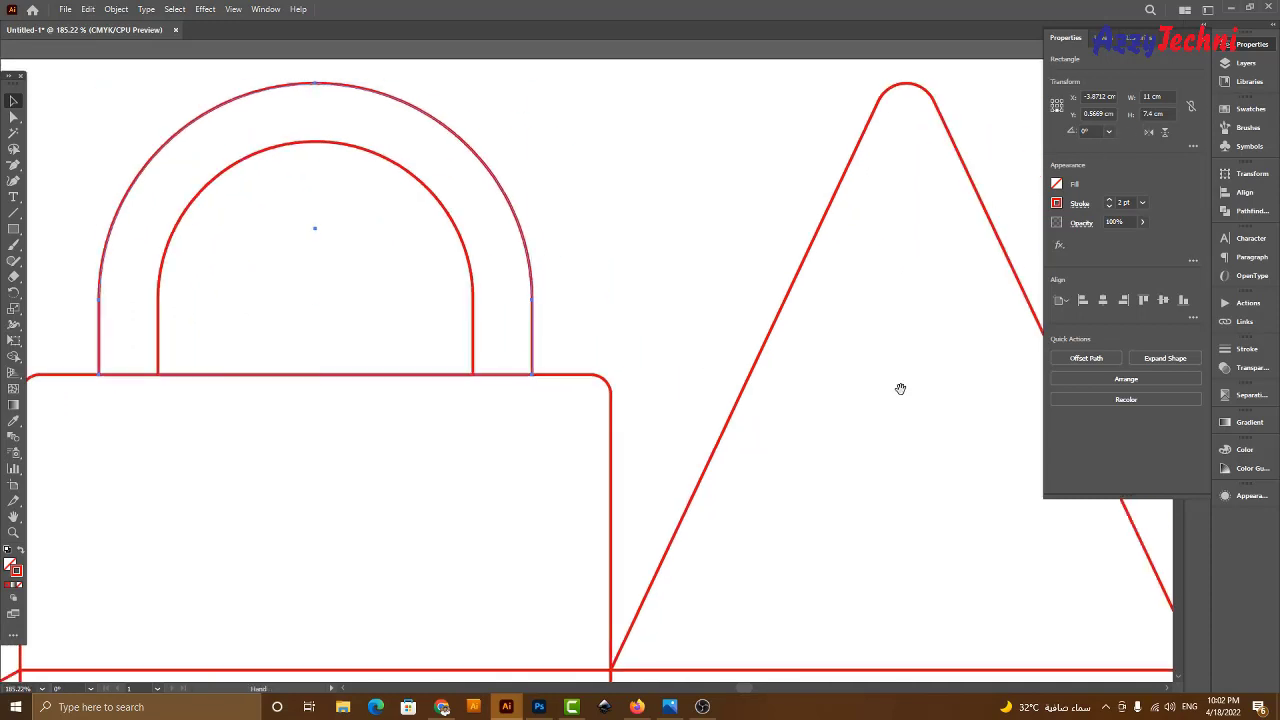
scroll(920, 400, "down", 2)
left_click_drag(921, 394, 676, 365)
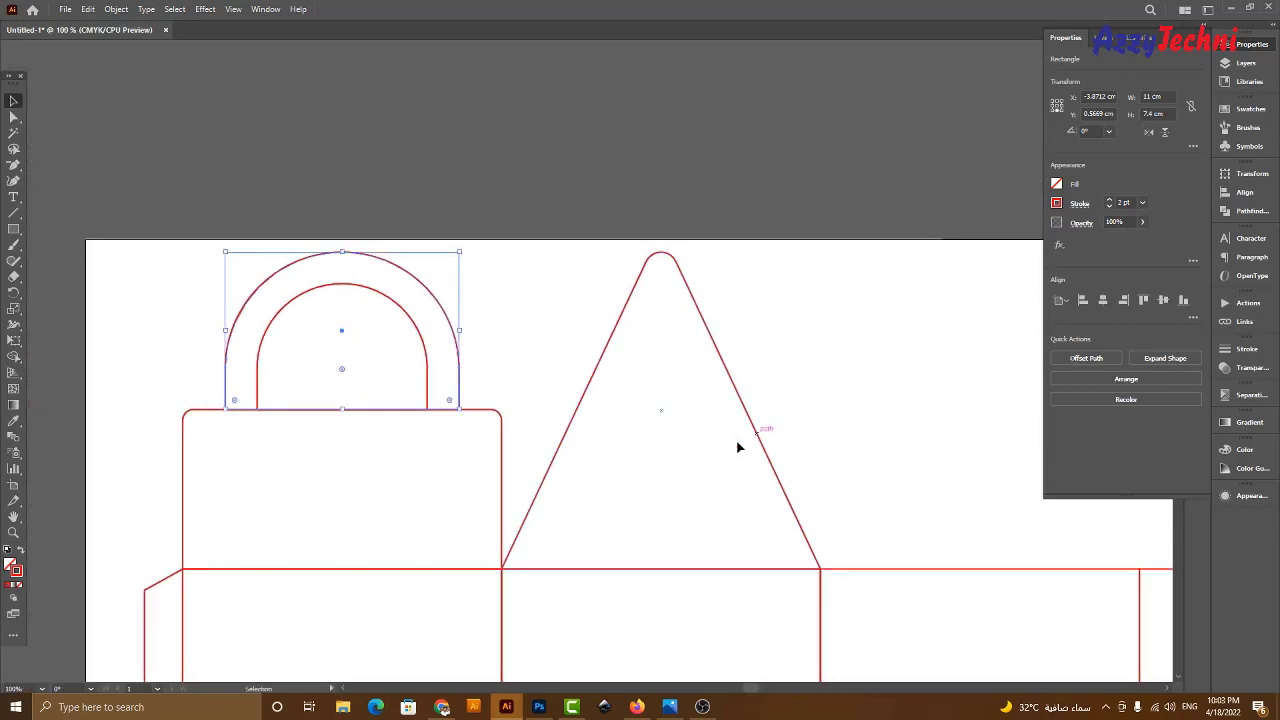
key("m")
left_click(699, 462)
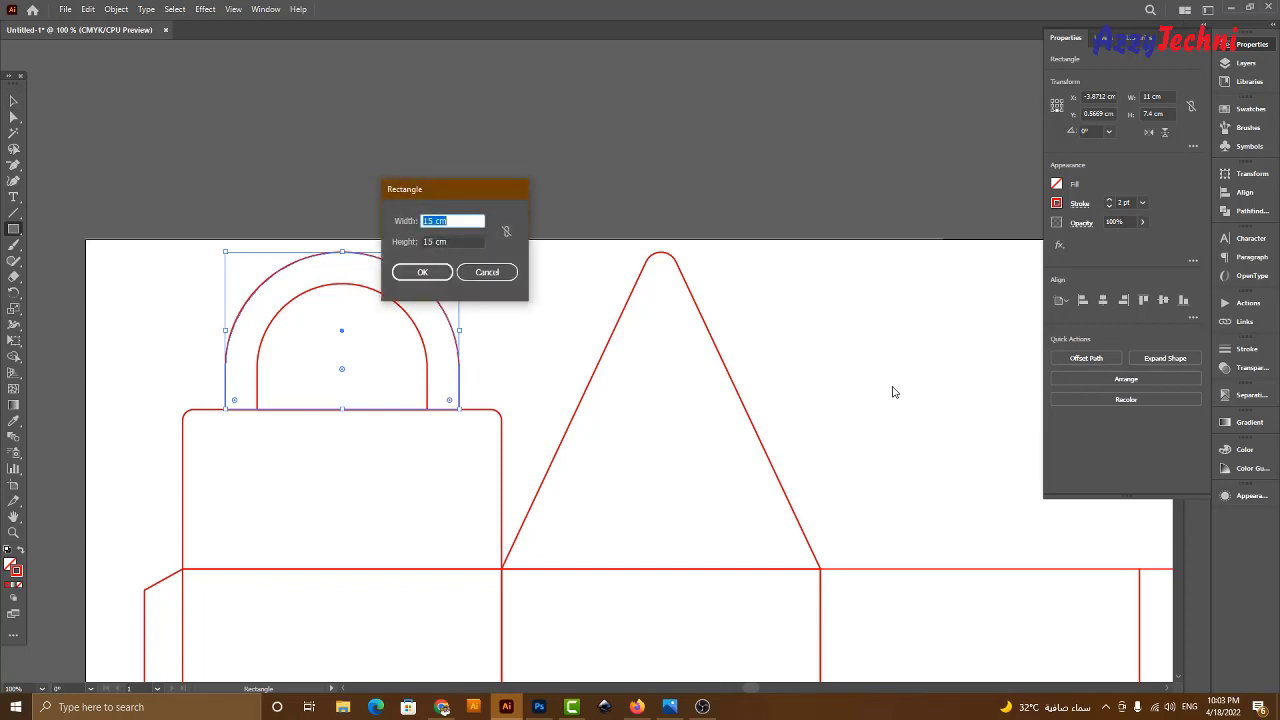
type(".2")
key("Tab")
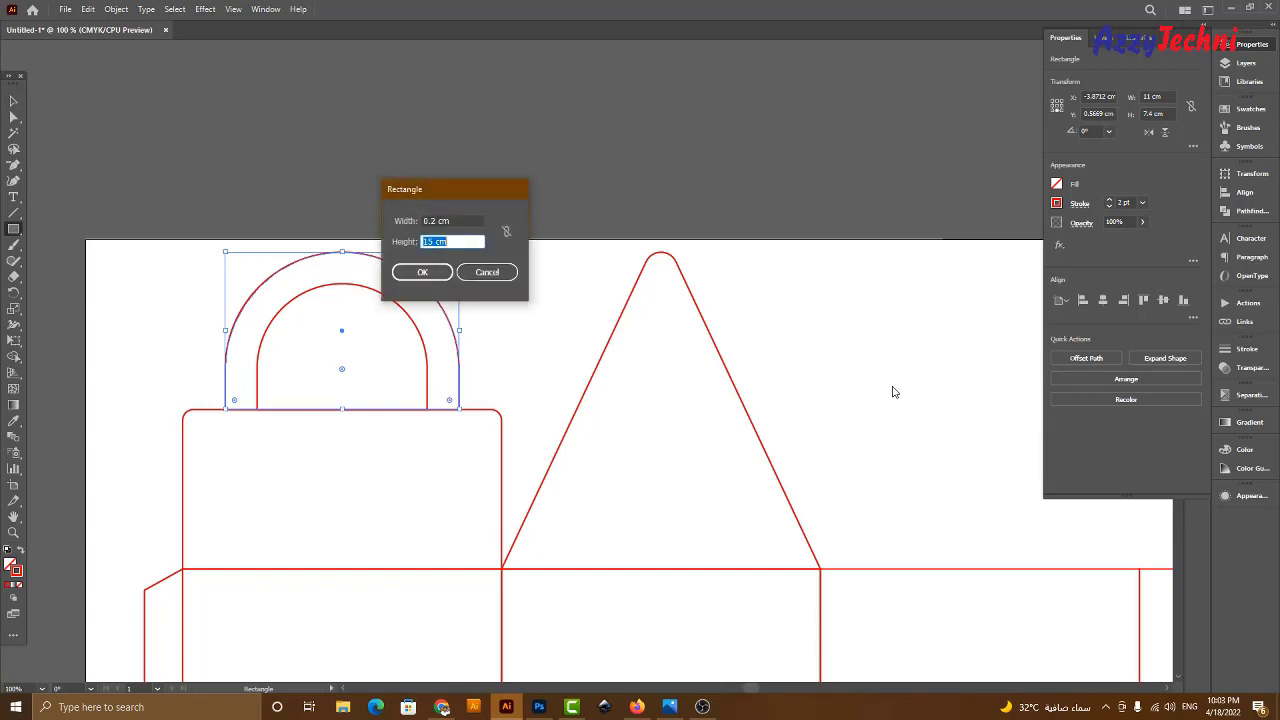
type("11")
key("Return")
key("v")
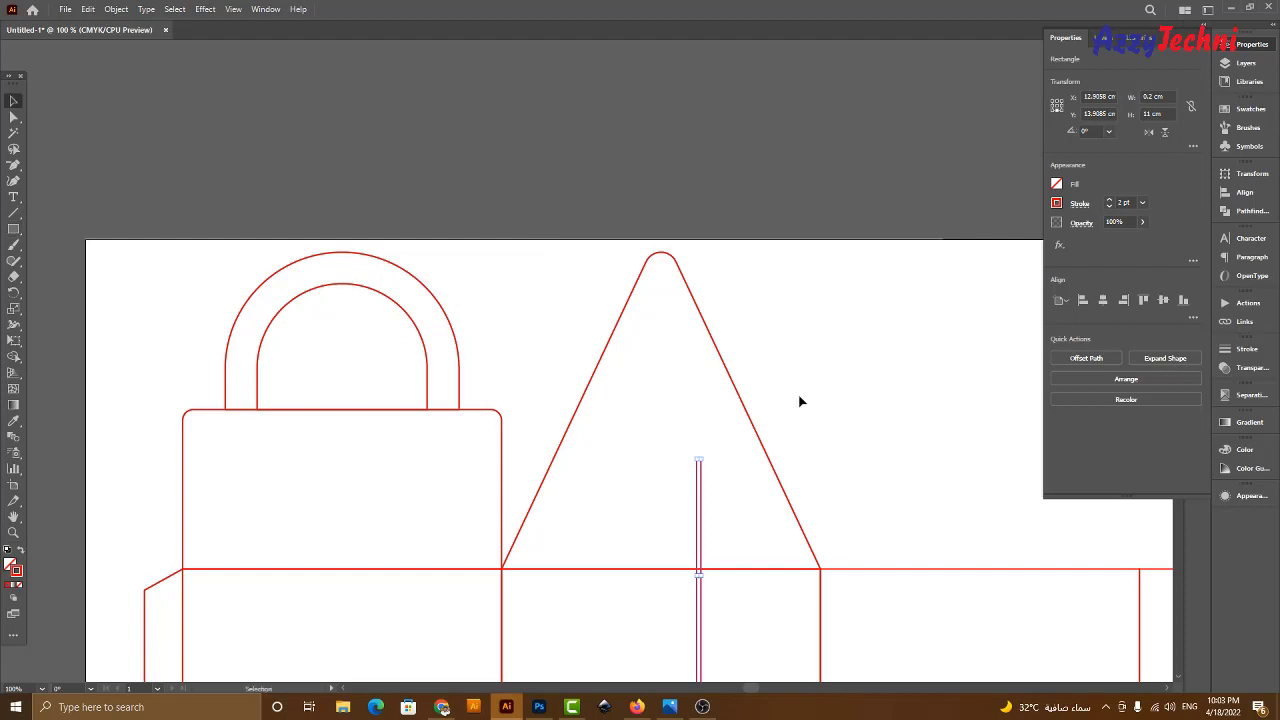
Measure the horizontal gap between the top flap's side edge and the outer handle arch with a temporary rectangle, and delete it.
left_click_drag(686, 429, 806, 380)
key("z")
left_click_drag(205, 267, 380, 476)
key("v")
key("m")
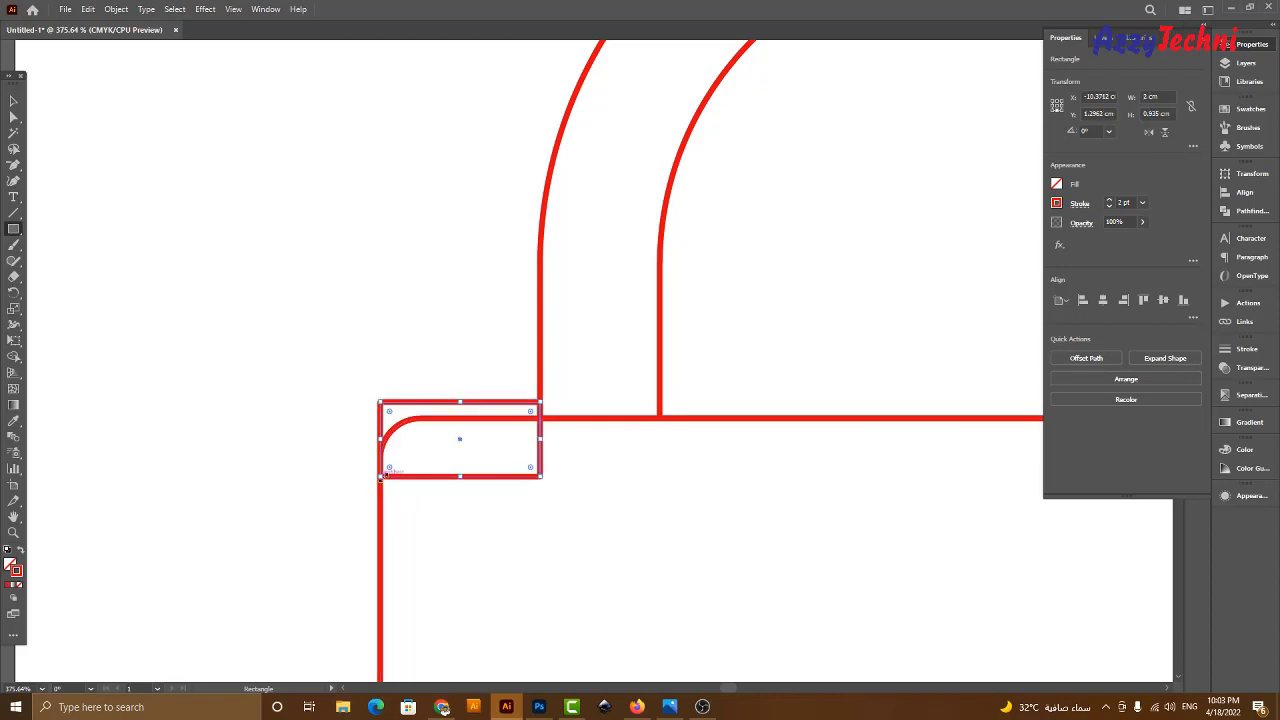
key("Delete")
key("ctrl+0")
key("v")
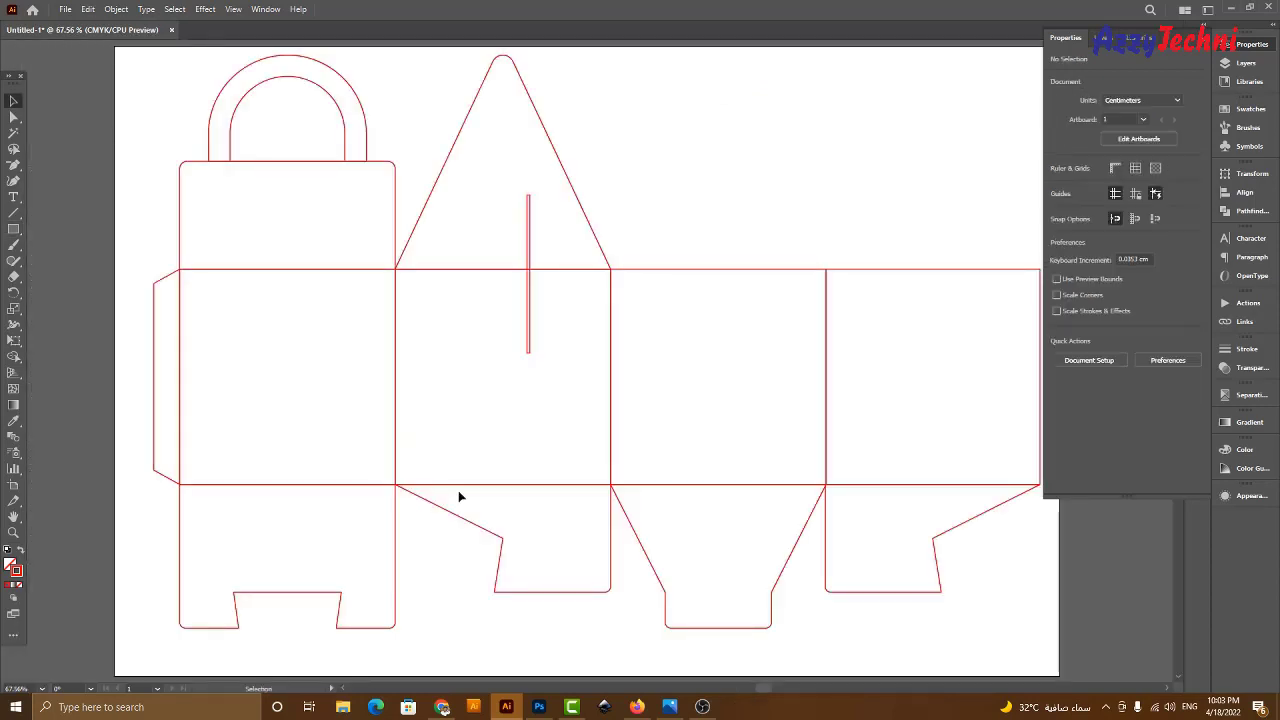
Centre the narrow slot rectangle horizontally on the pointed flap.
key("z")
left_click_drag(374, 133, 678, 356)
key("v")
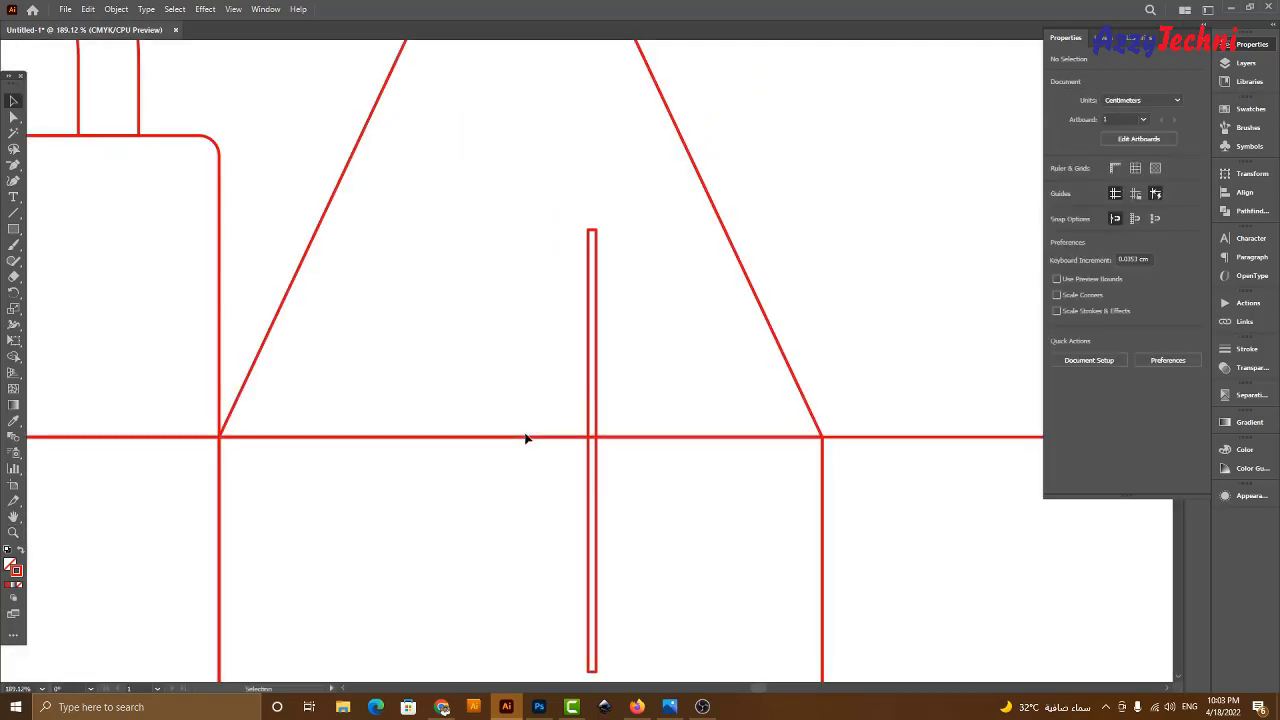
left_click_drag(651, 246, 580, 345)
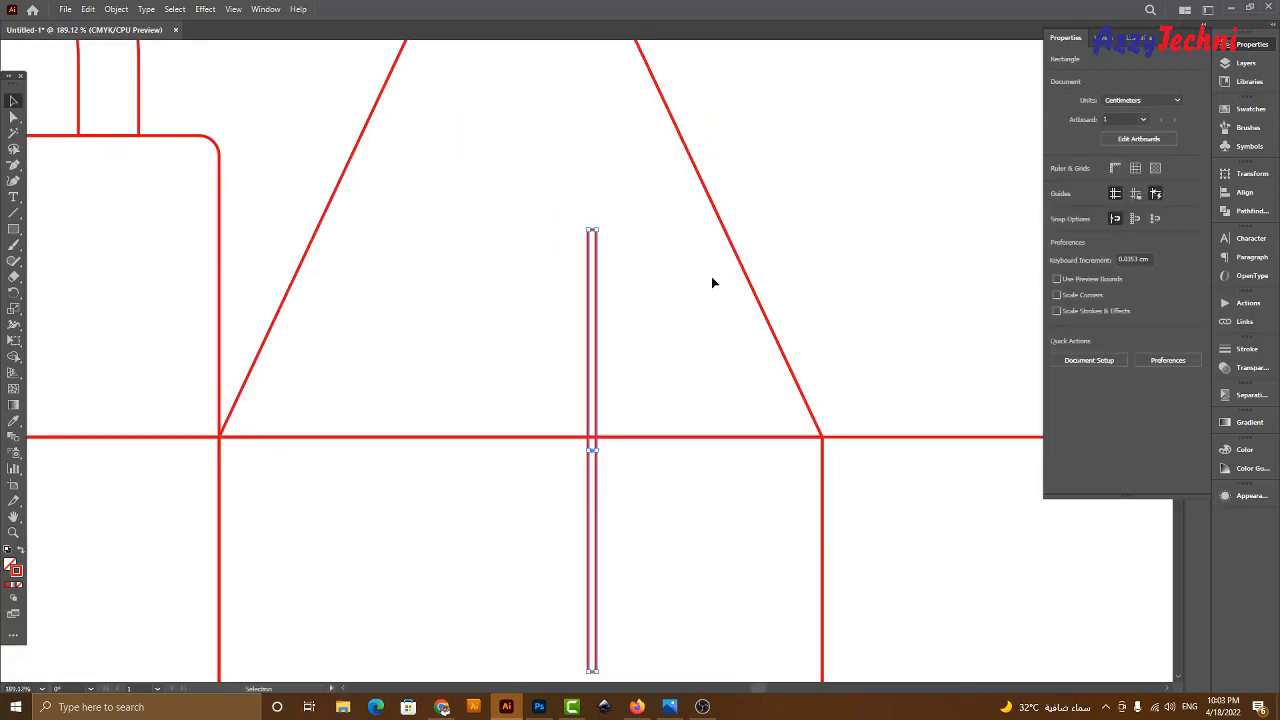
left_click(747, 277, "shift")
left_click(747, 277)
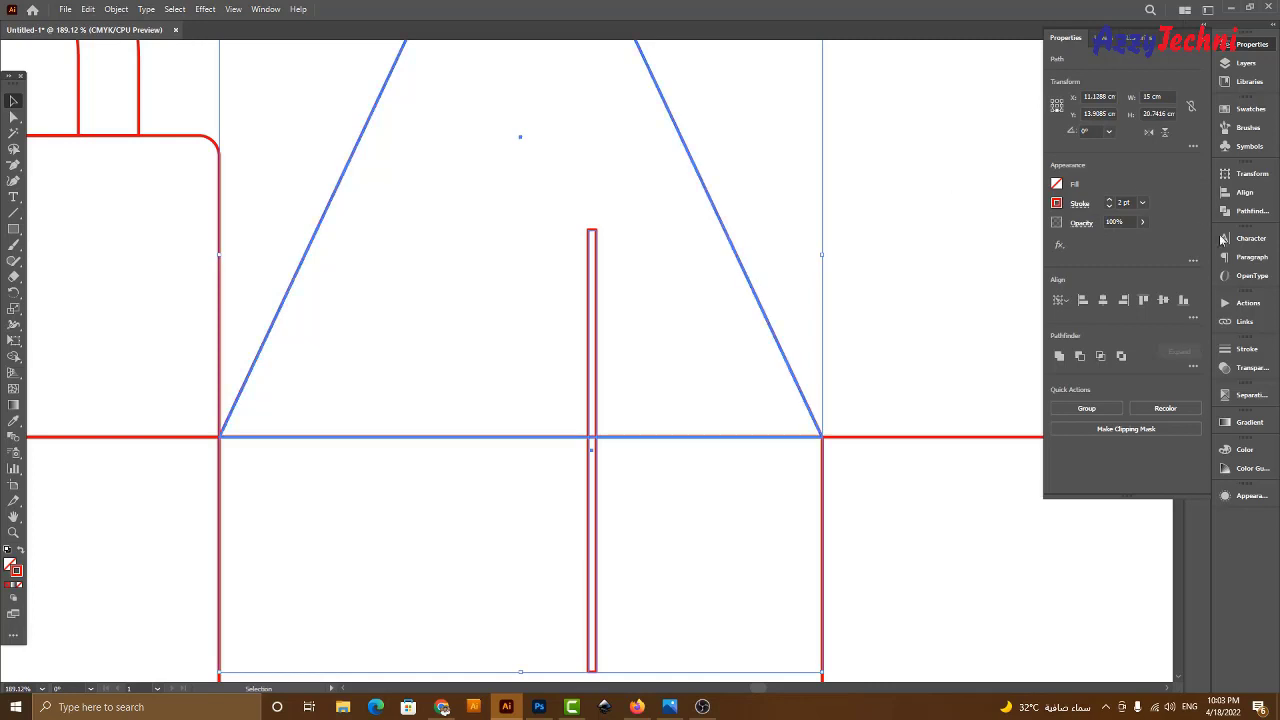
left_click(1103, 300)
left_click(560, 426)
Move the slot straight up until its lower end sits on the pointed flap's base line.
scroll(560, 450, "down", 3)
scroll(560, 450, "left", 1)
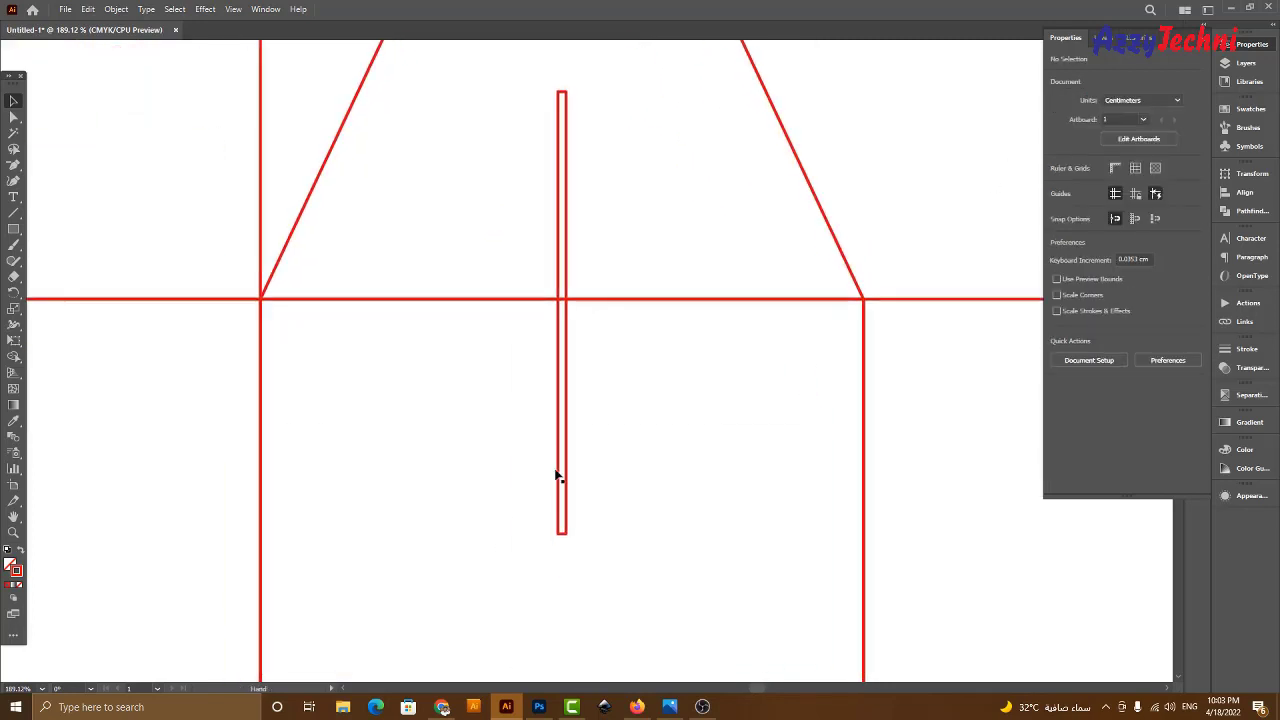
left_click_drag(576, 463, 586, 277)
key("space")
left_click_drag(658, 287, 659, 292)
scroll(663, 406, "up", 3)
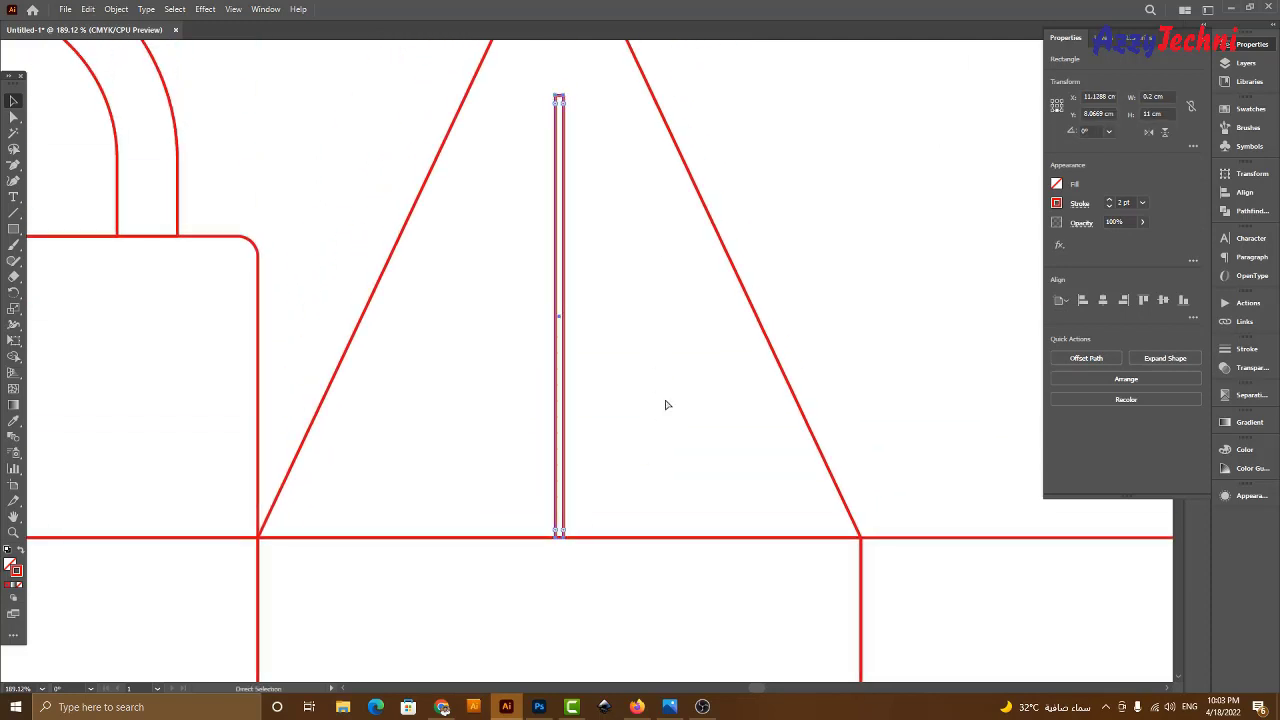
Move the slot 2 cm up from the pointed flap's base line.
key("ctrl+1")
key("Return")
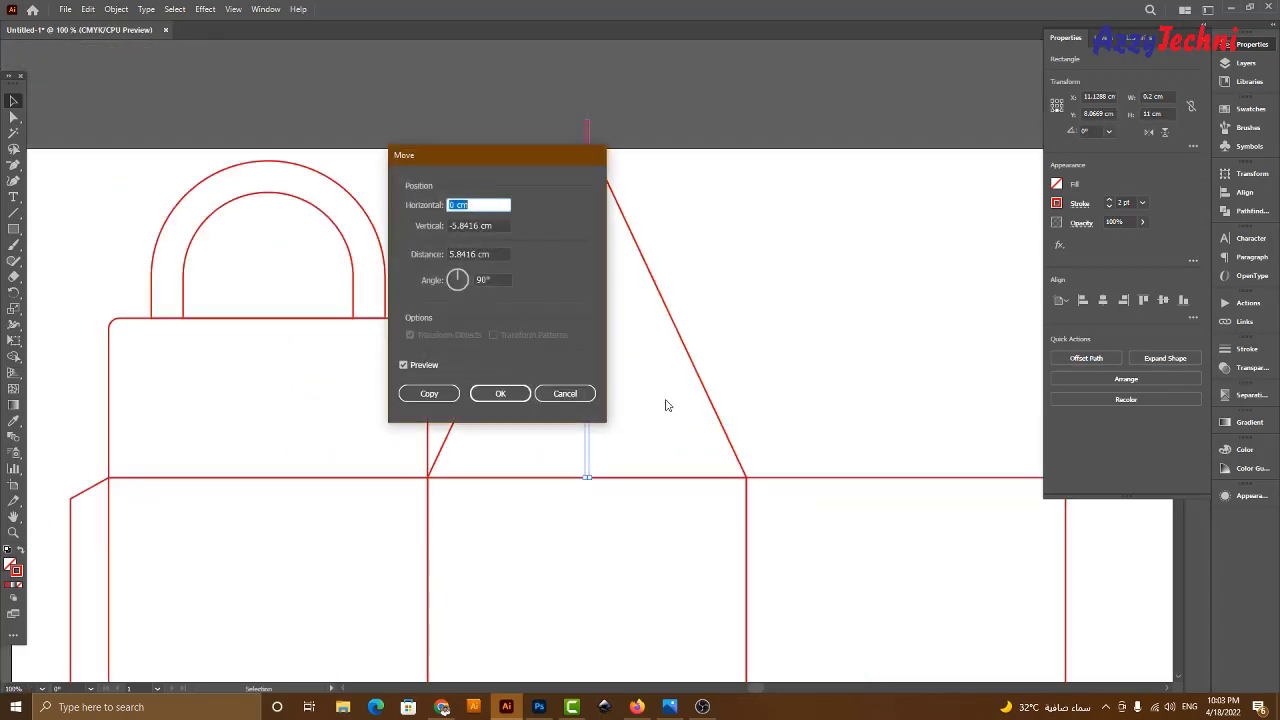
key("Tab")
type("-")
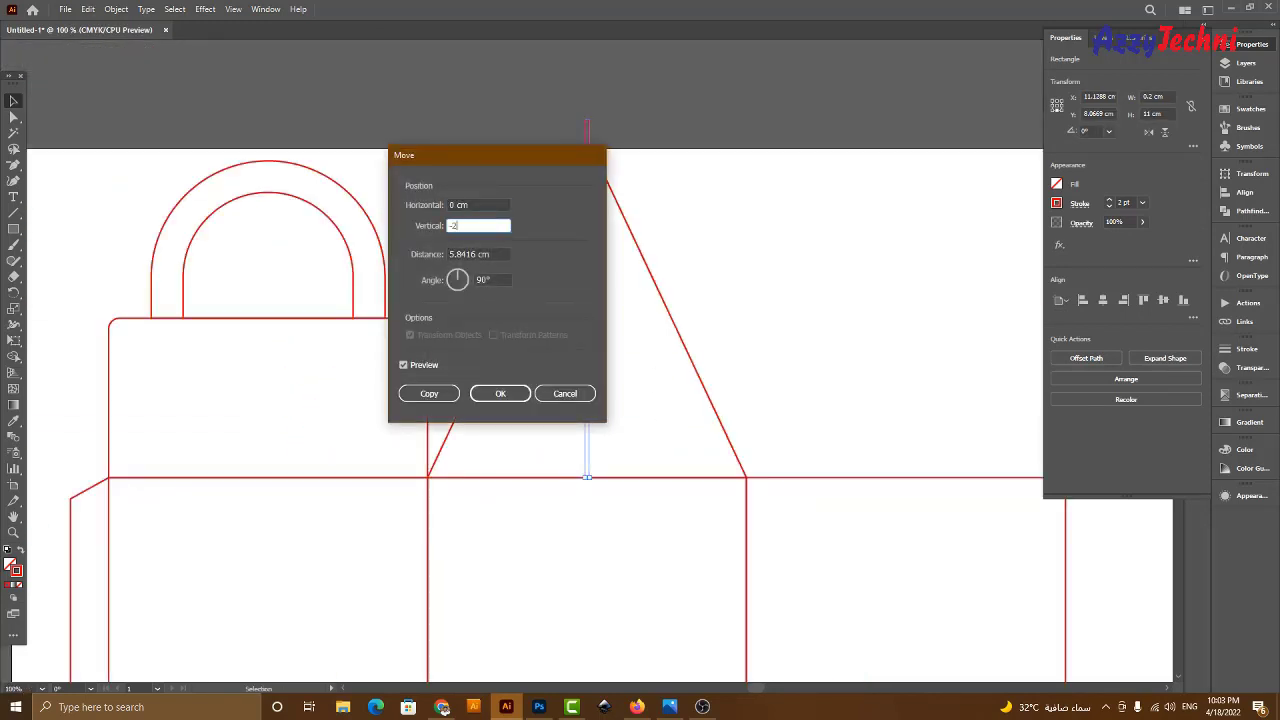
type("2")
key("Return")
left_click(799, 318)
Increase the slot's height slightly about its centre, keeping its 0.2 cm width.
scroll(740, 300, "up", 1)
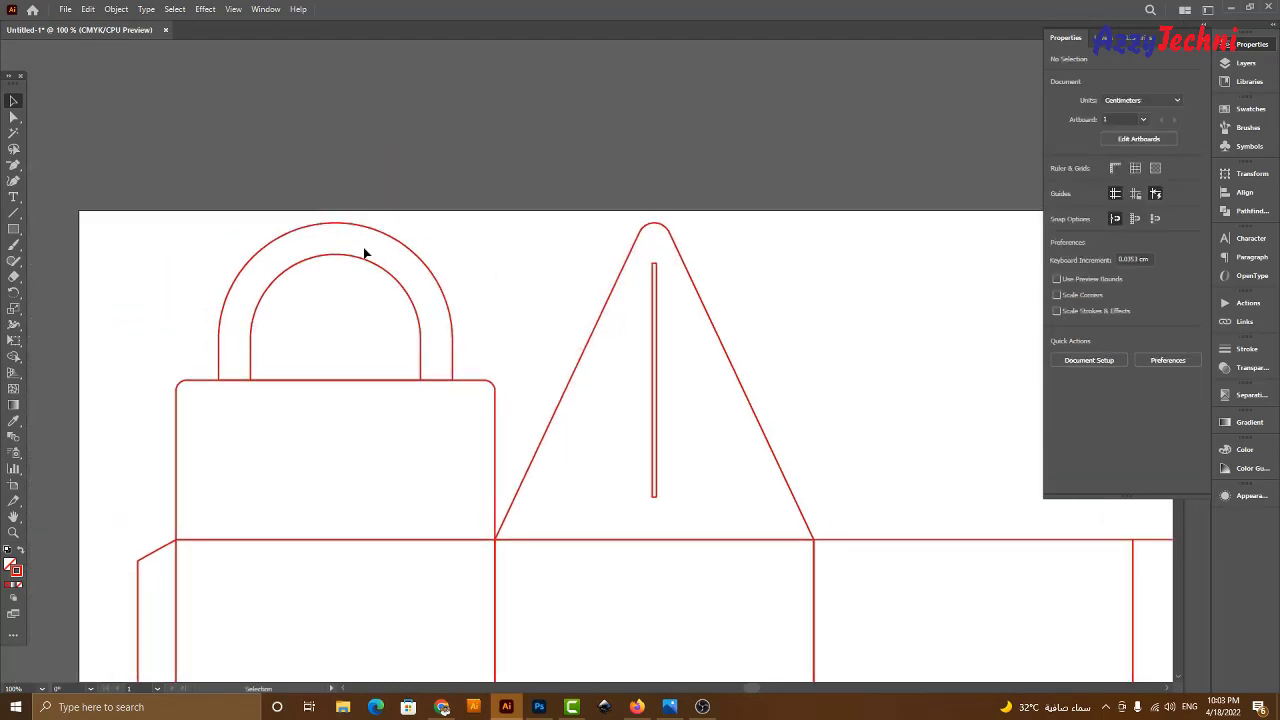
scroll(669, 345, "up", 2)
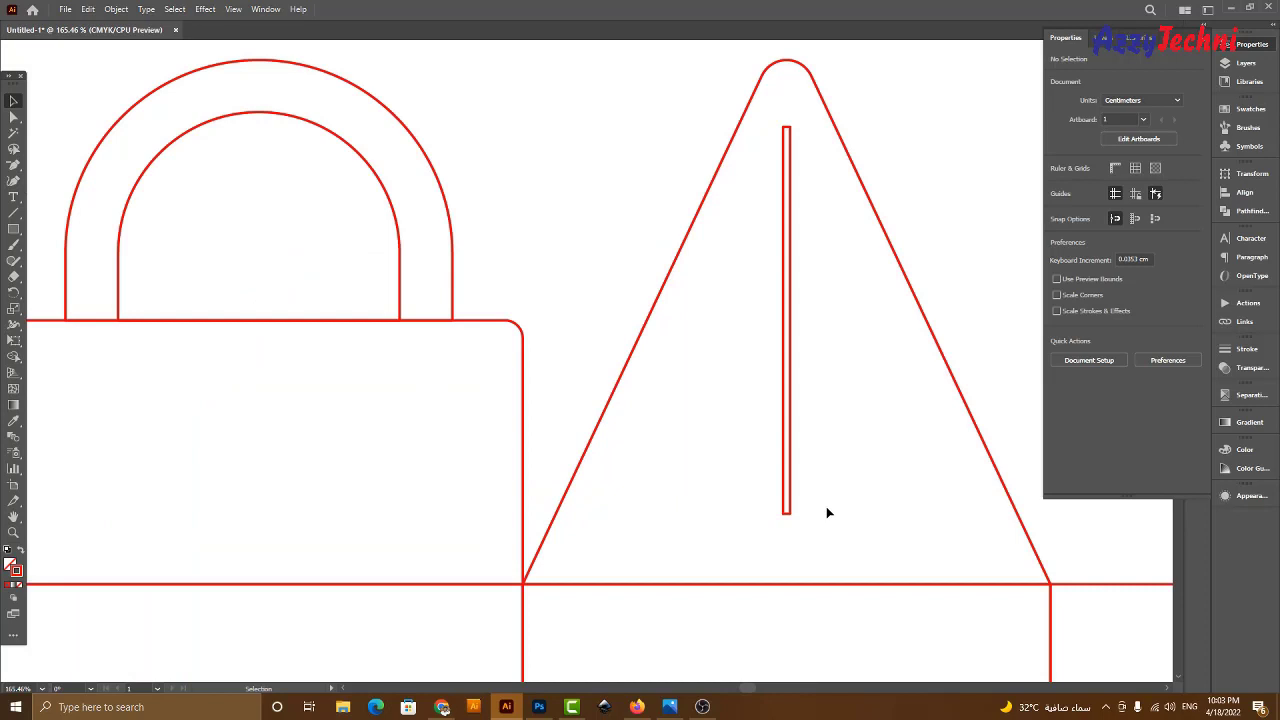
left_click_drag(657, 428, 752, 445)
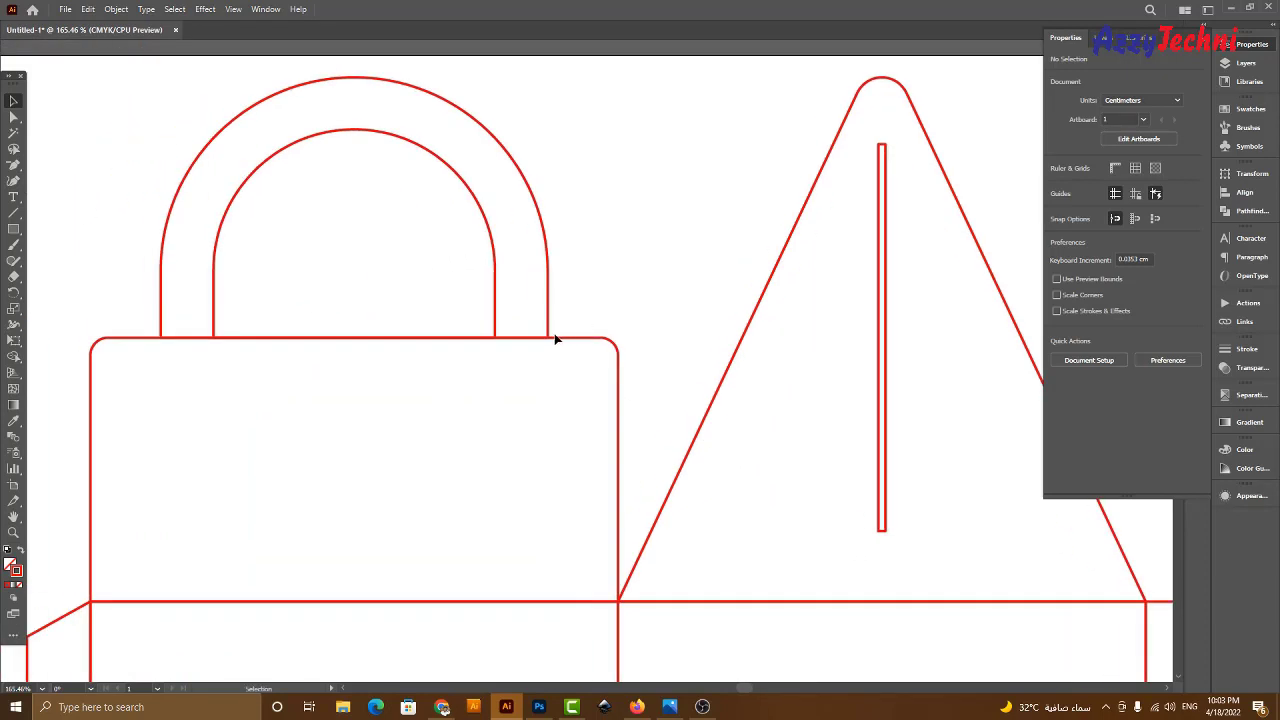
left_click_drag(914, 239, 782, 356)
left_click_drag(835, 268, 760, 386)
left_click_drag(820, 266, 778, 306)
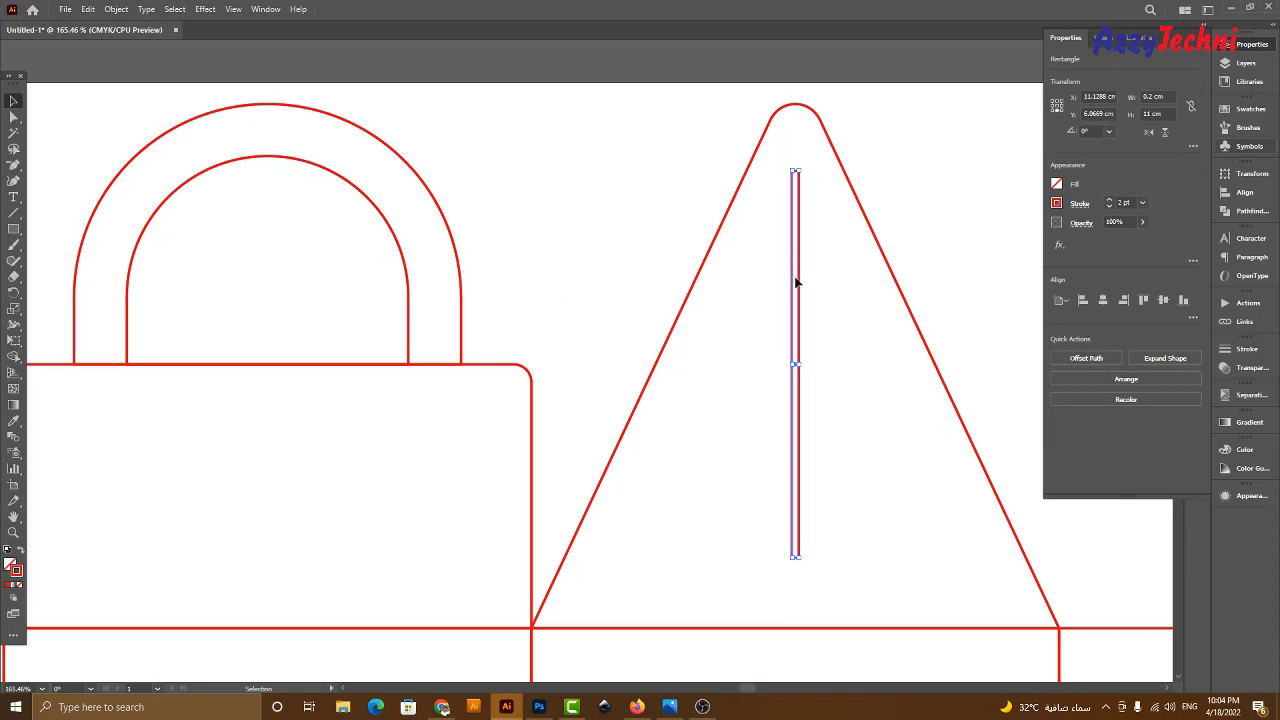
left_click_drag(826, 258, 769, 297)
left_click(1057, 104)
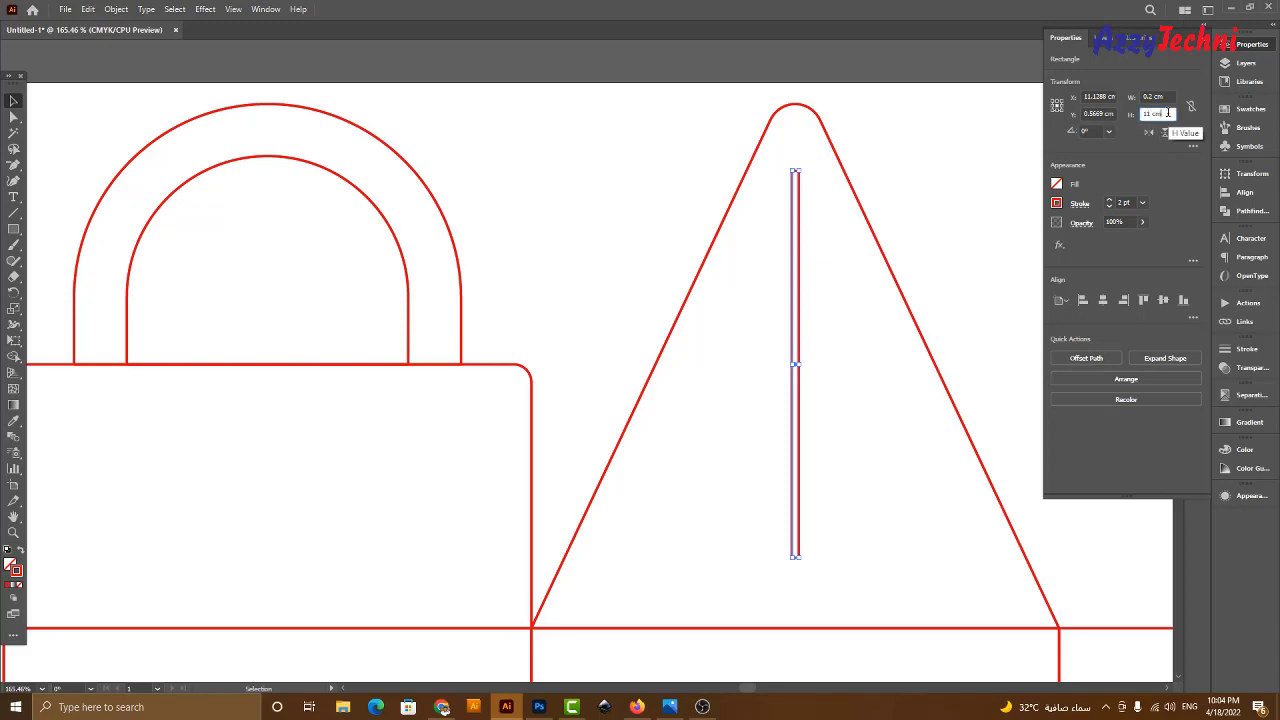
left_click(994, 154)
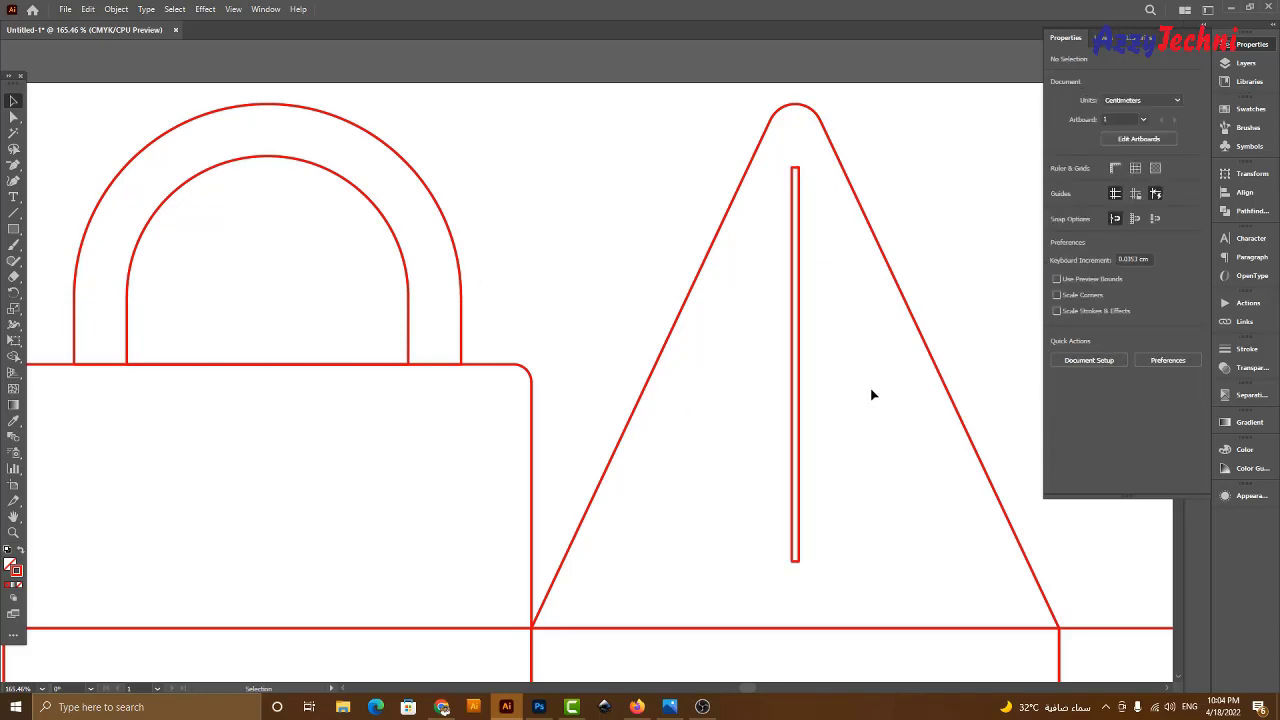
Copy the handle flap and the slotted pointed flap together onto the upper edges of the third and fourth side panels.
key("ctrl+minus")
key("ctrl+minus")
key("ctrl+minus")
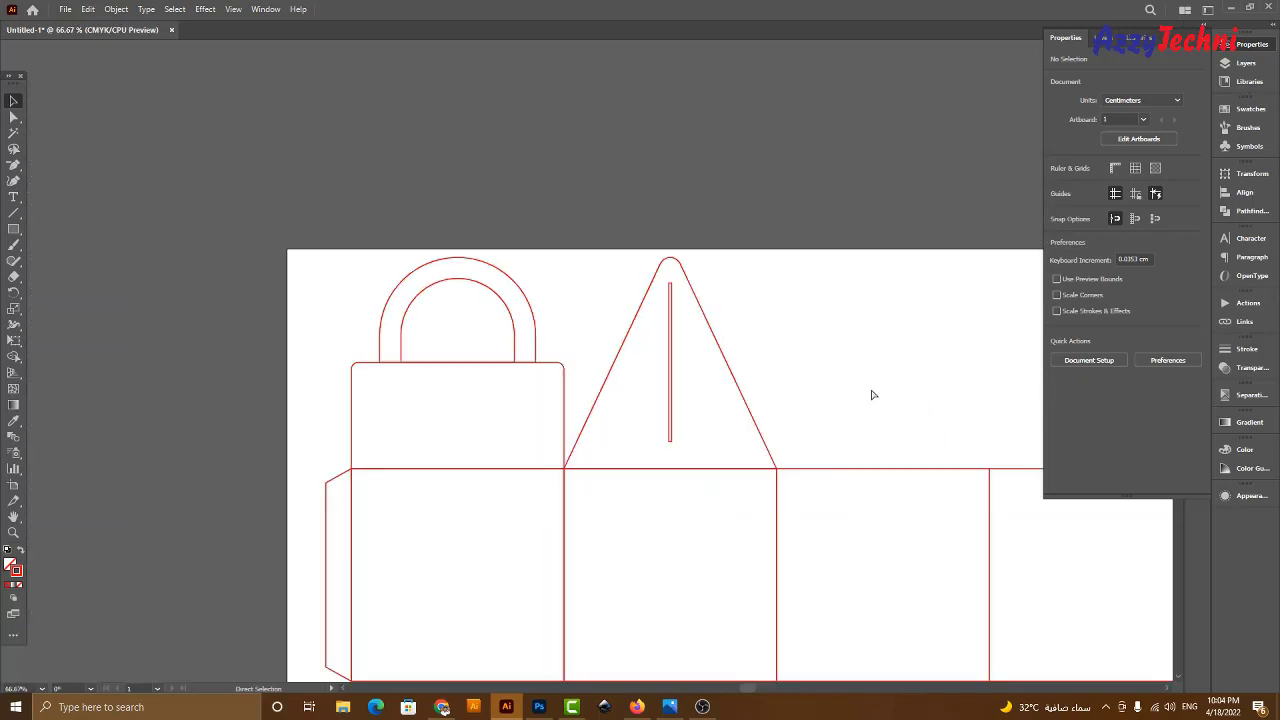
left_click_drag(803, 409, 788, 267)
left_click_drag(797, 344, 692, 339)
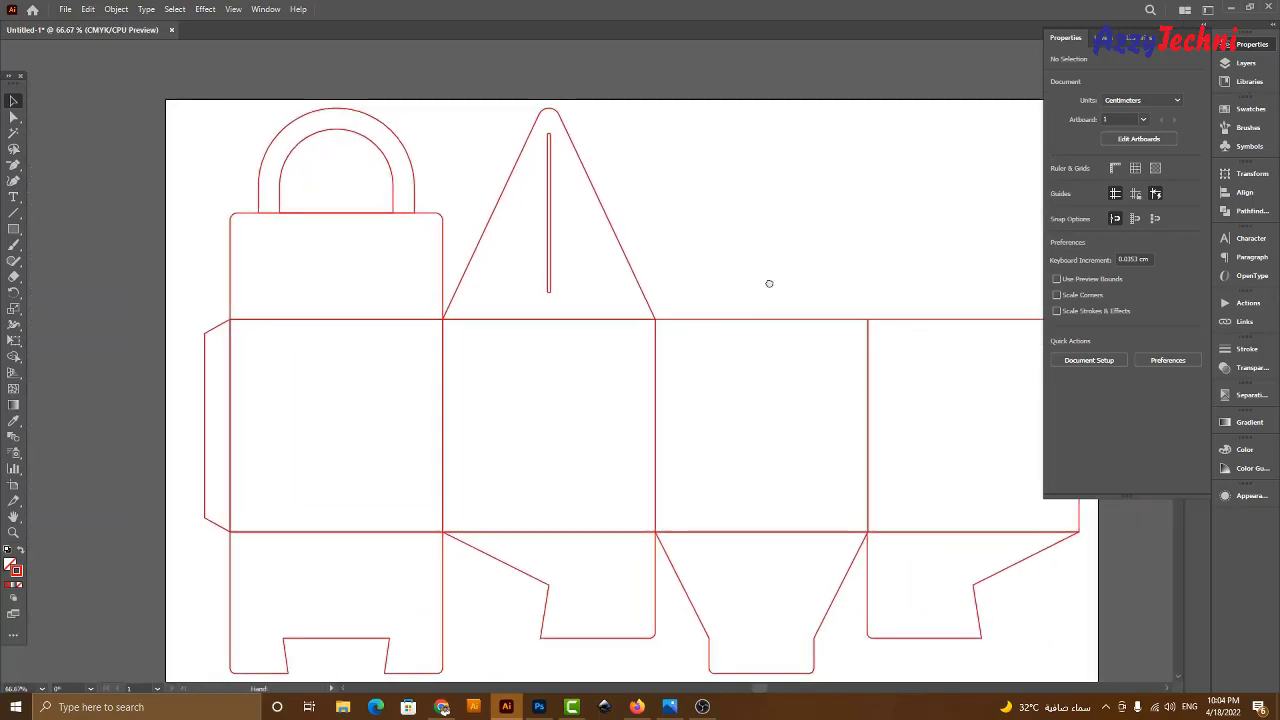
left_click_drag(769, 283, 724, 281)
key("ctrl+minus")
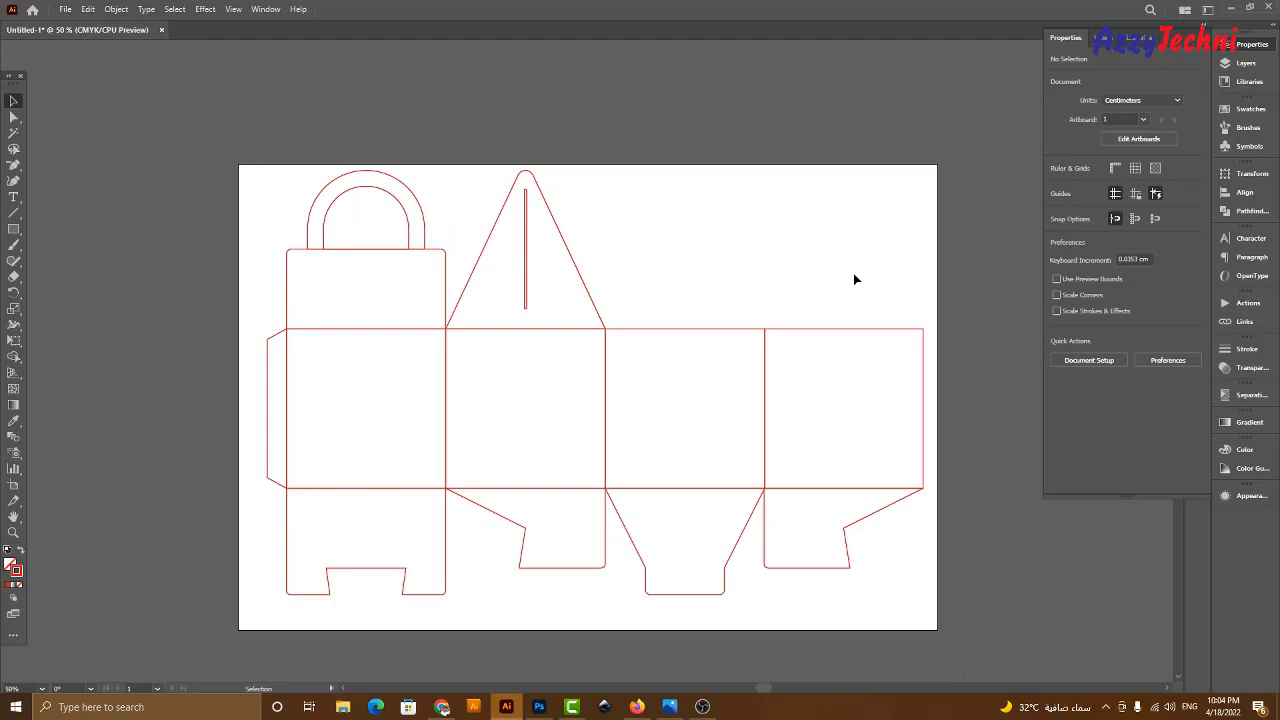
key("z")
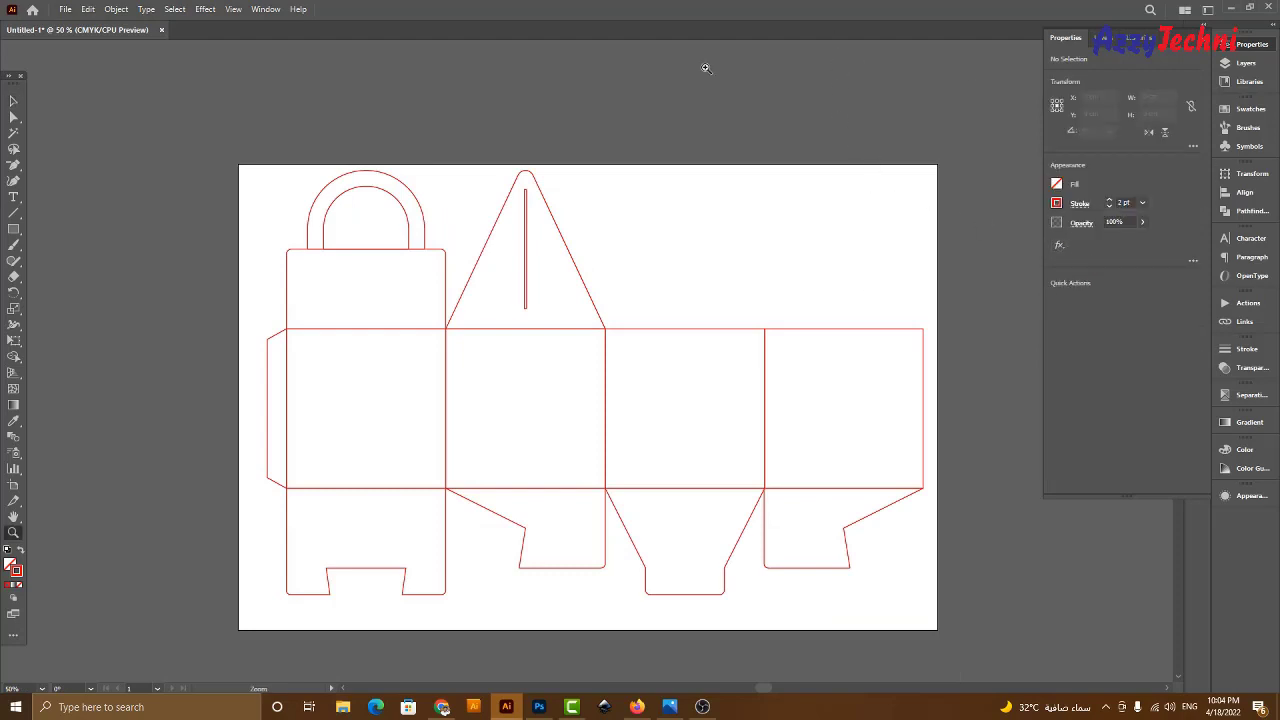
left_click_drag(160, 106, 1150, 562)
key("v")
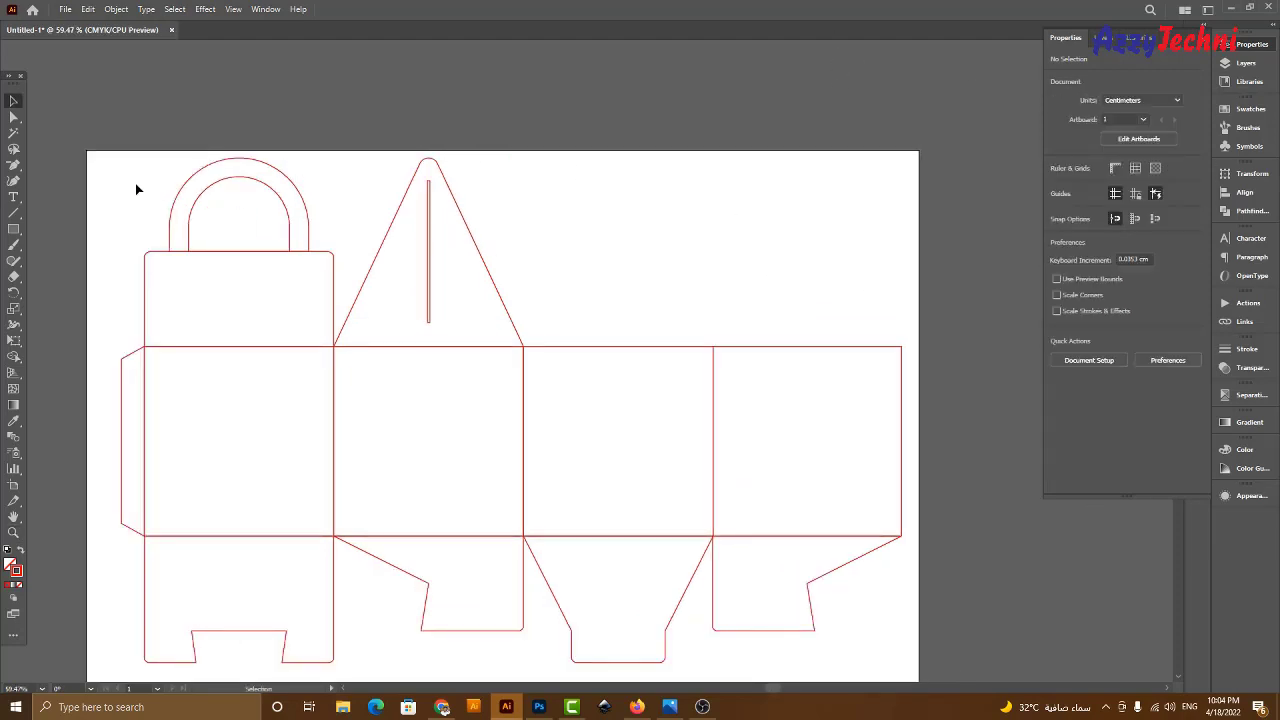
left_click_drag(137, 189, 563, 329)
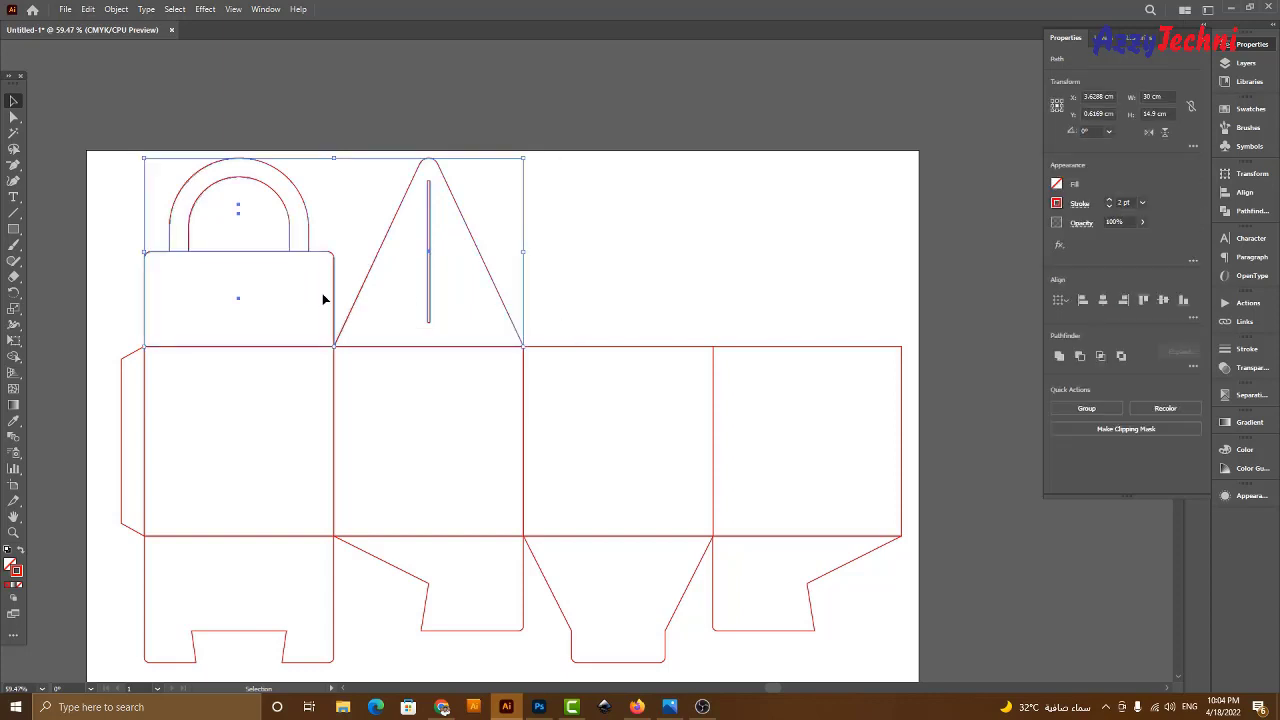
left_click_drag(334, 294, 715, 308)
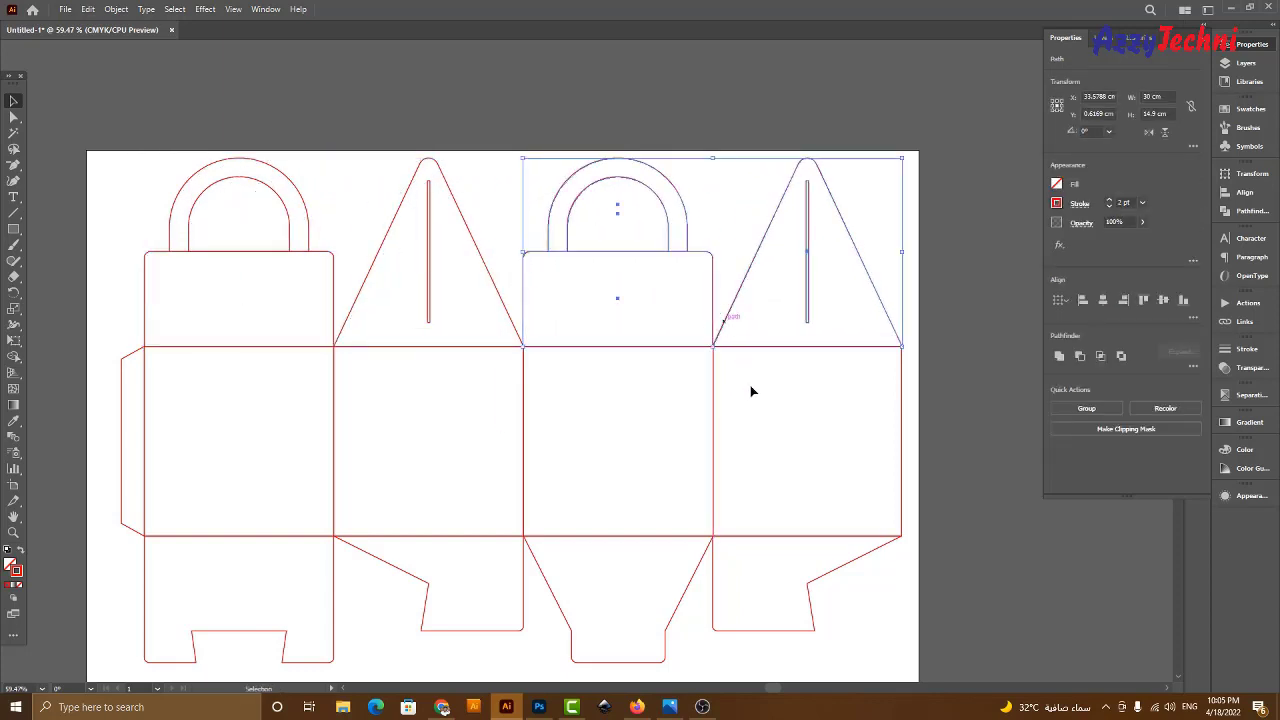
left_click(761, 426)
Select the whole dieline and move it down and slightly left to centre it on the artboard.
left_click_drag(762, 429, 810, 388)
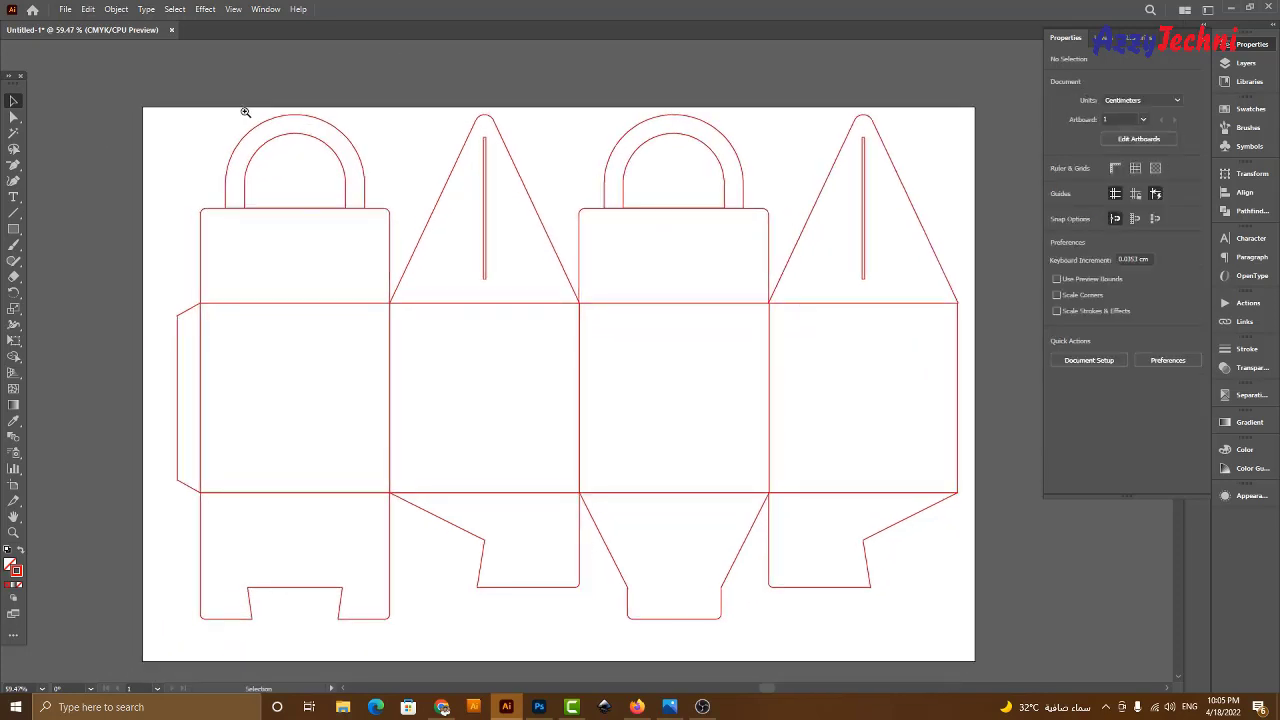
left_click_drag(189, 161, 203, 139)
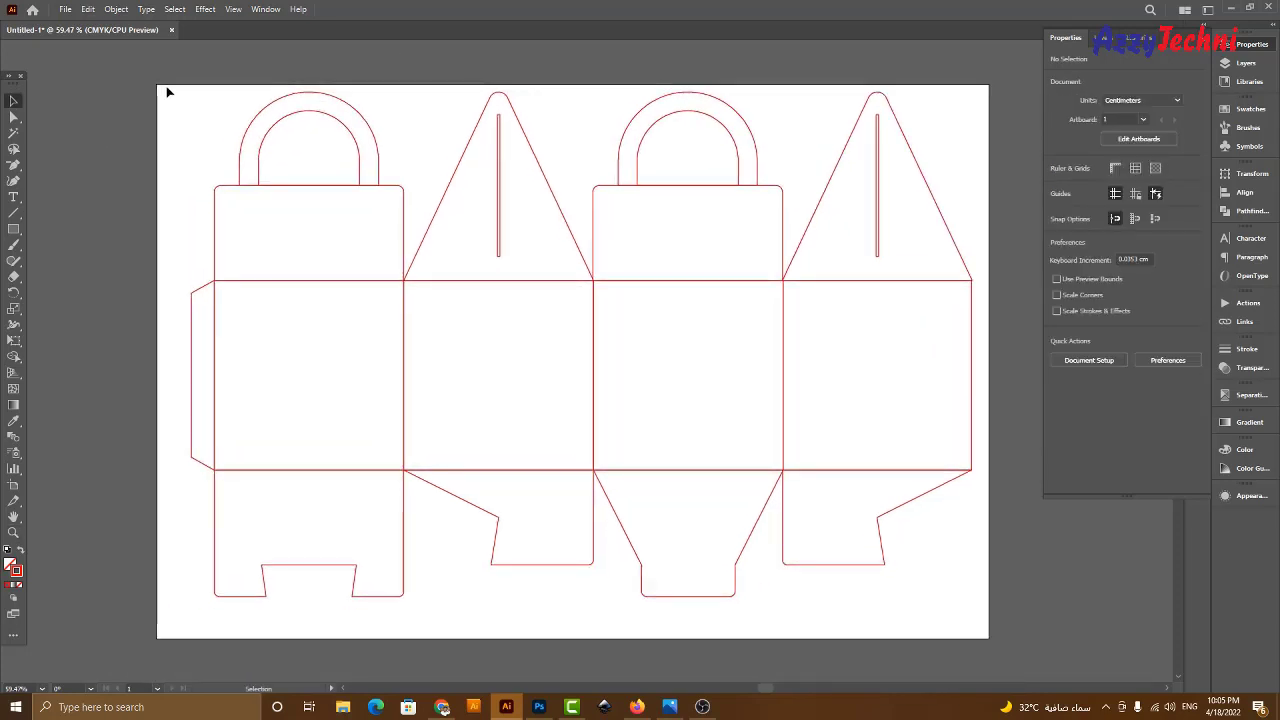
left_click_drag(168, 92, 975, 603)
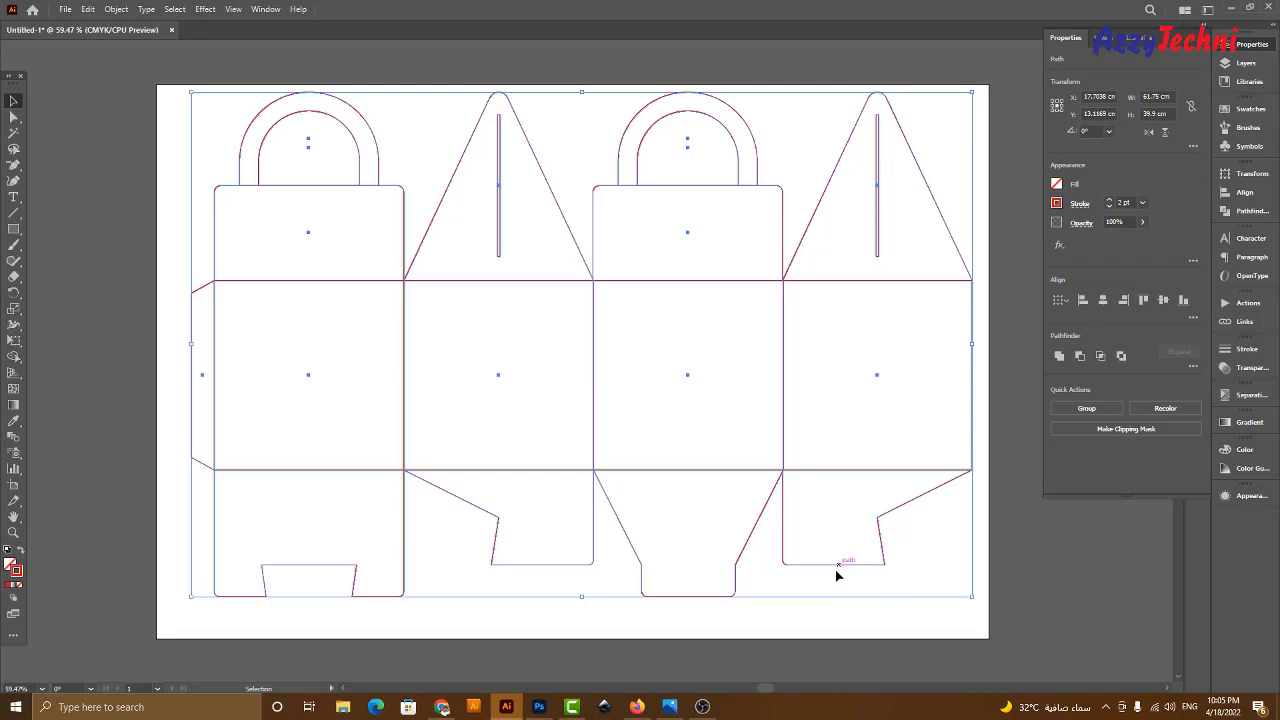
left_click_drag(838, 575, 830, 591)
left_click(846, 424)
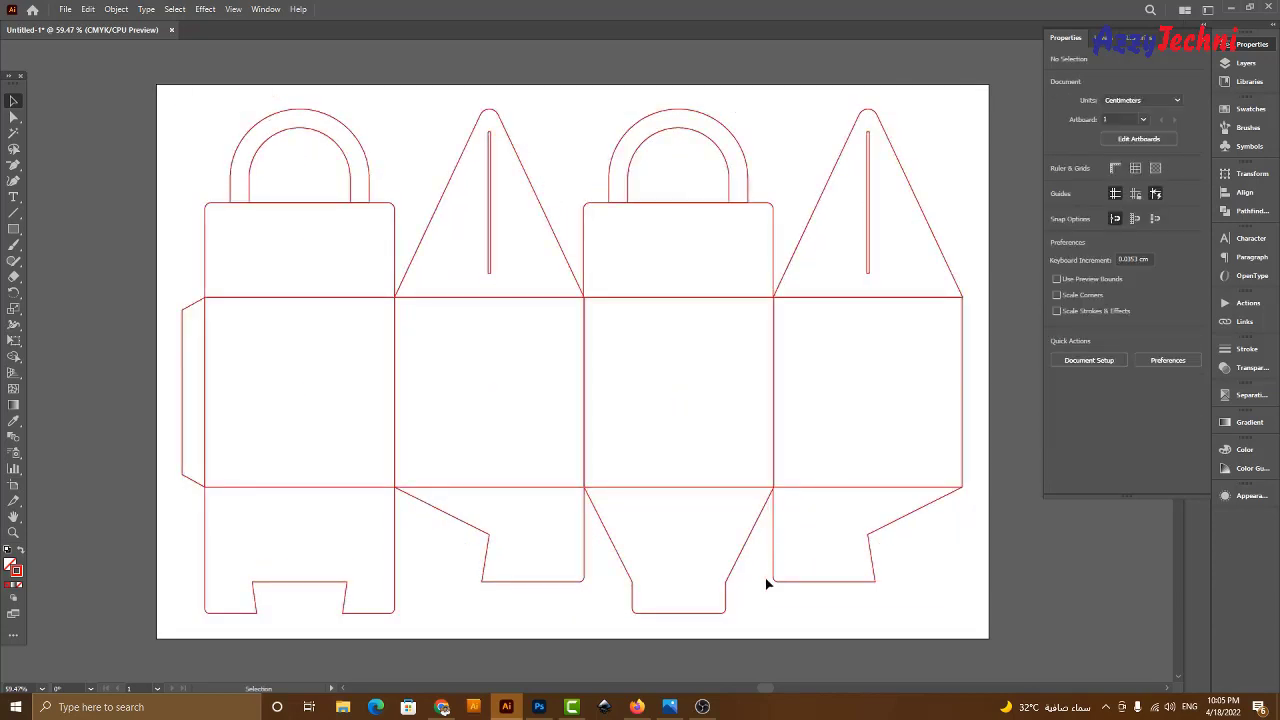
Switch between the dieline and the Photos reference, and examine the handles and slotted flaps of the open box up close.
left_click(670, 707)
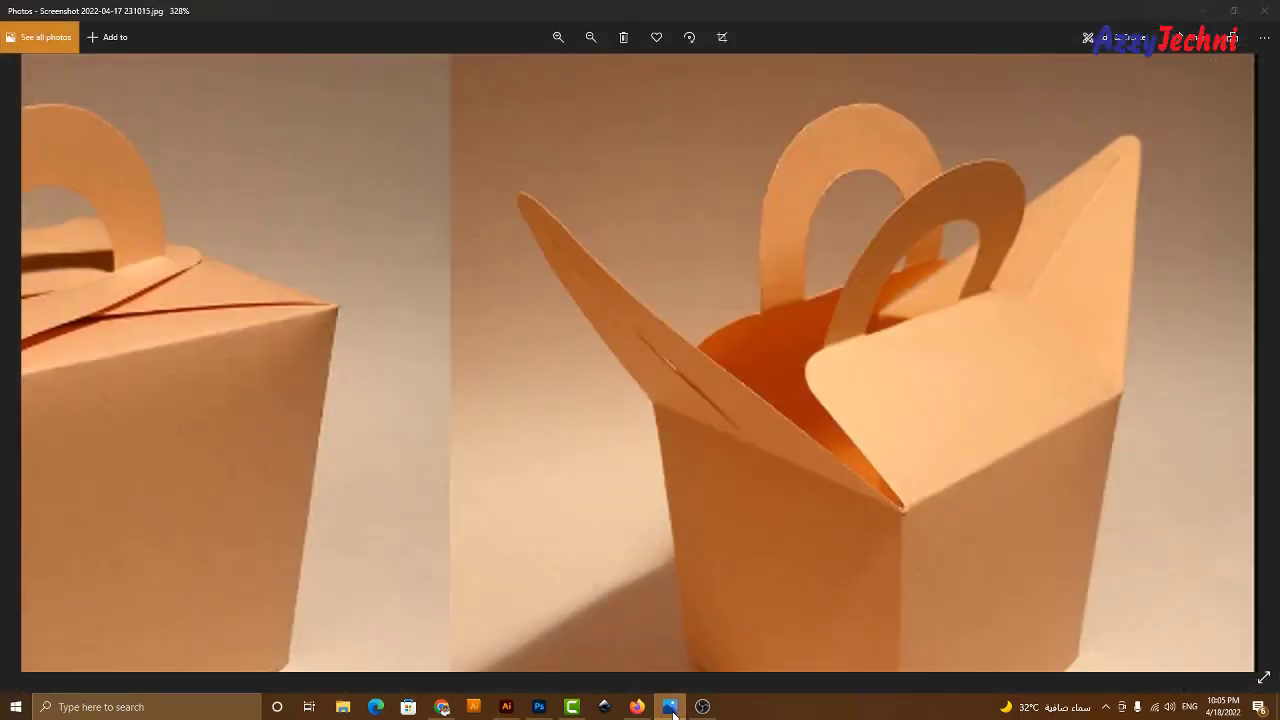
left_click(672, 710)
left_click(675, 712)
left_click(675, 712)
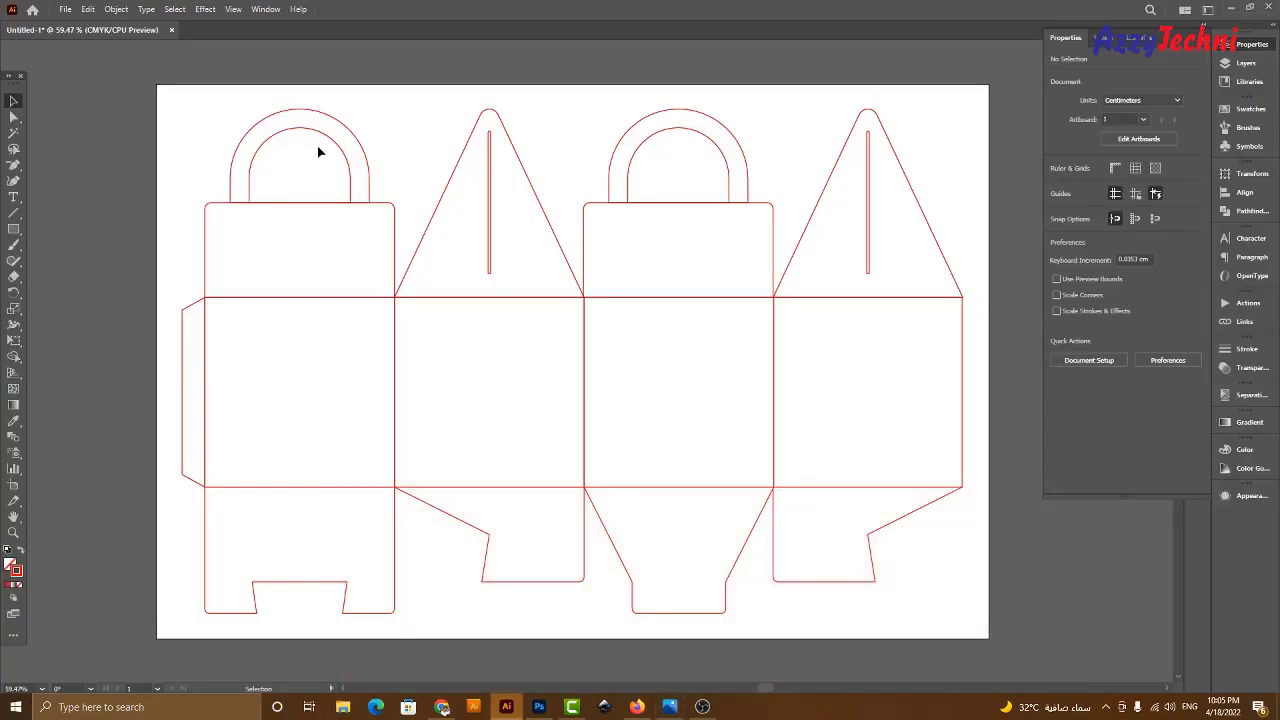
left_click(672, 710)
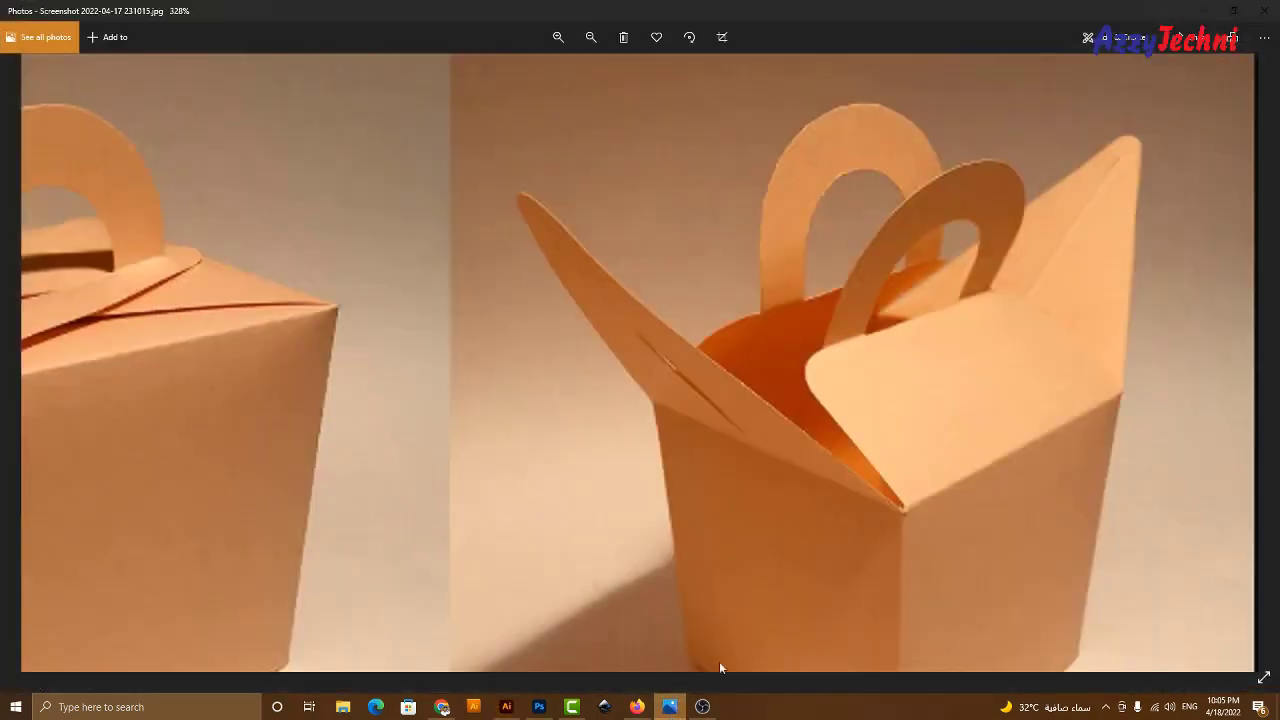
scroll(986, 208, "up", 5)
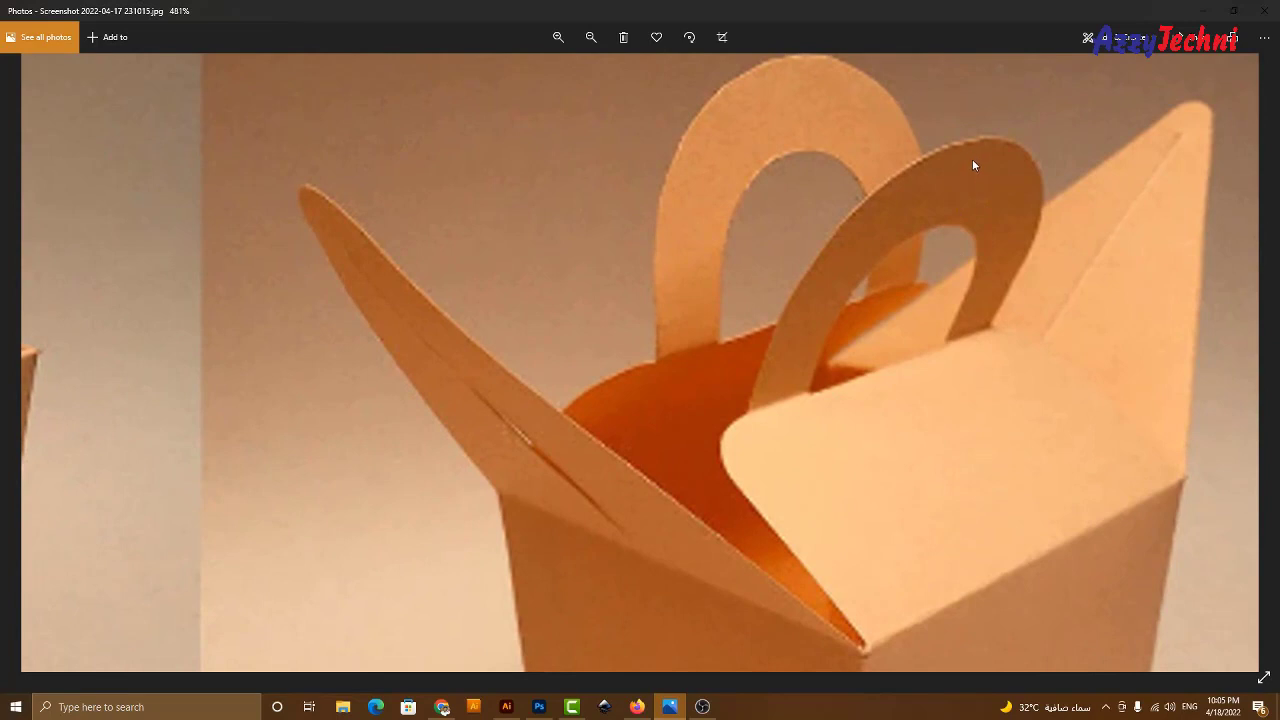
Switch back to Illustrator, select the inner arches of both handles, and set their transform reference point to the bottom edge.
left_click_drag(980, 254, 878, 250)
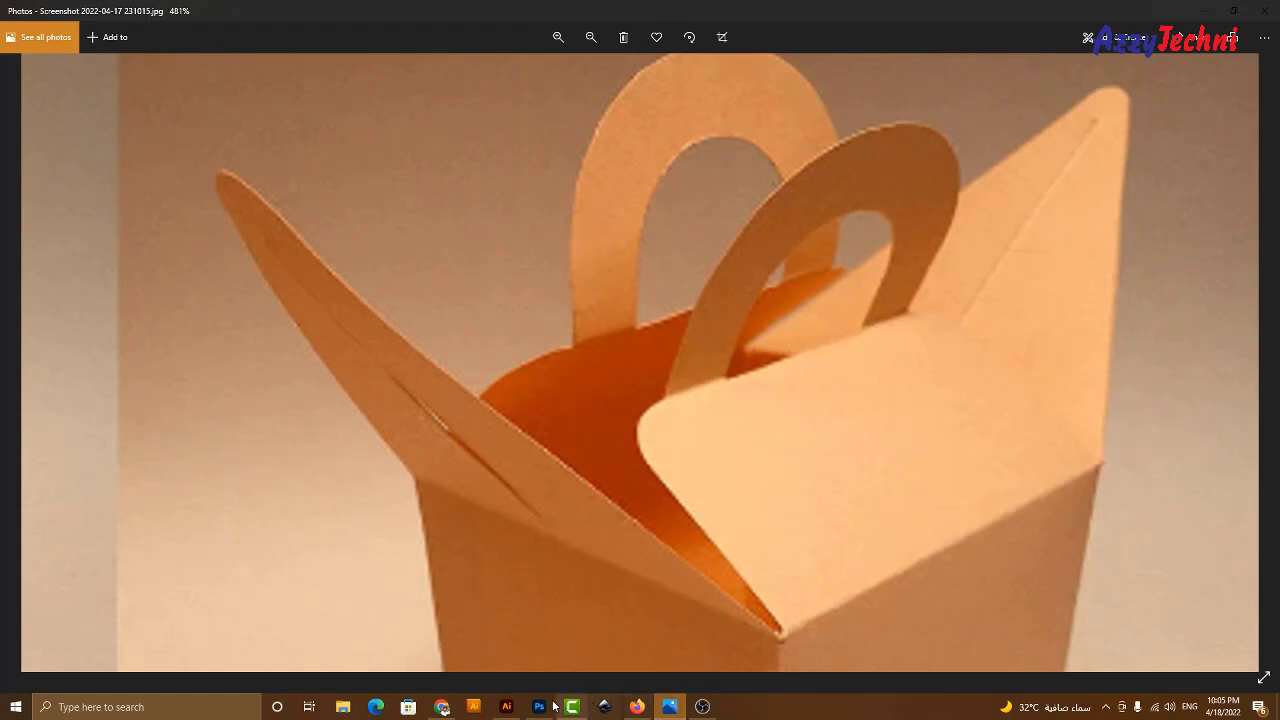
left_click(506, 707)
left_click(293, 195)
left_click_drag(238, 146, 596, 341)
key("v")
left_click(548, 305)
key("space")
left_click_drag(796, 354, 270, 344)
left_click_drag(820, 309, 697, 315)
left_click(675, 301, "shift")
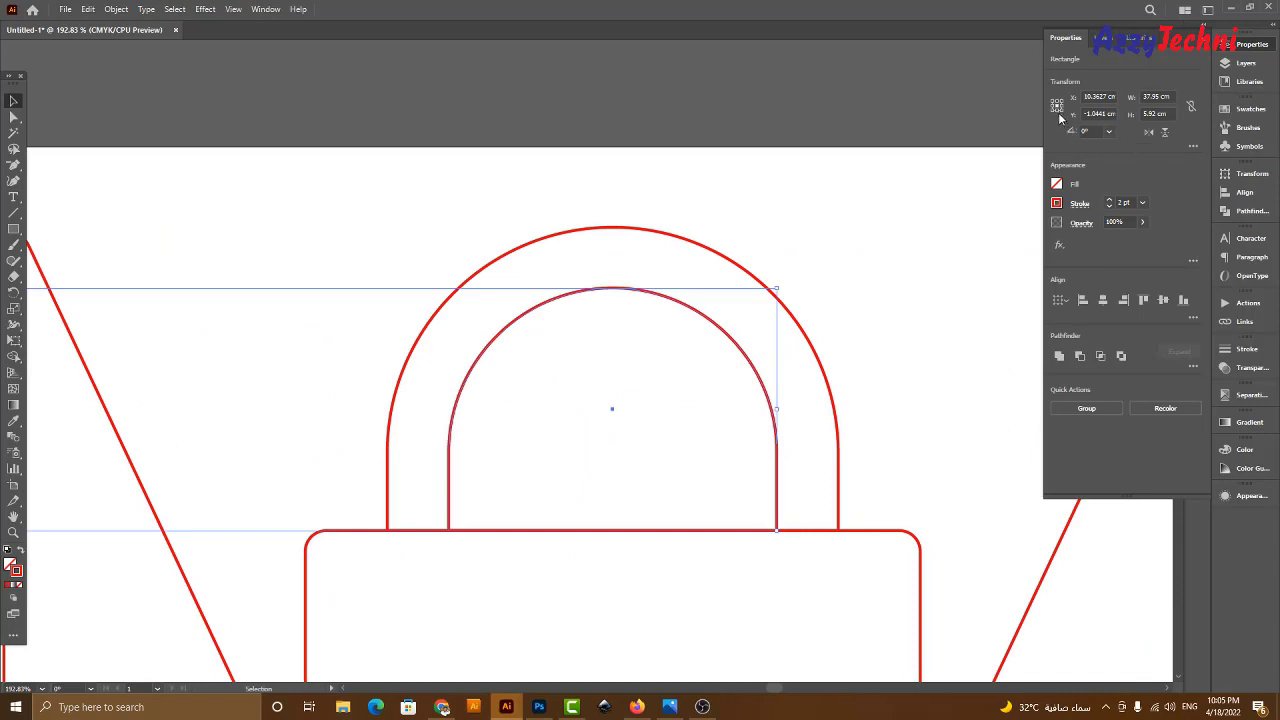
left_click(1173, 113)
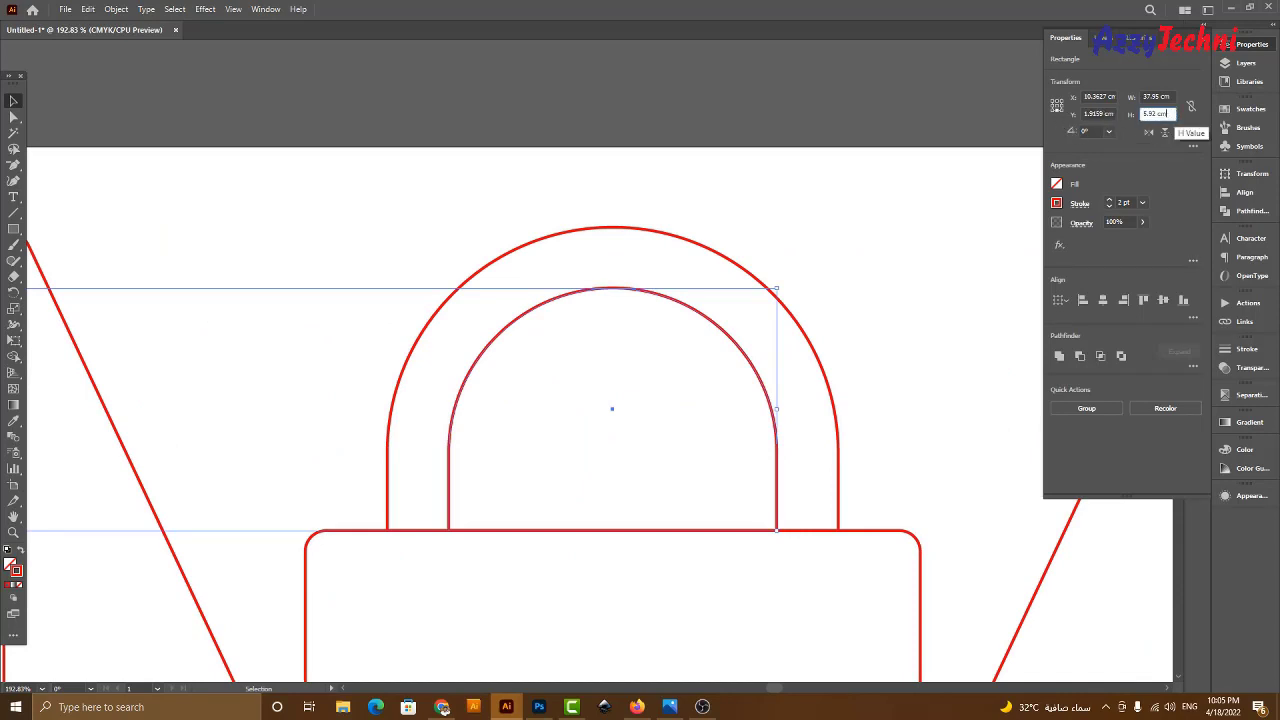
left_click(951, 183)
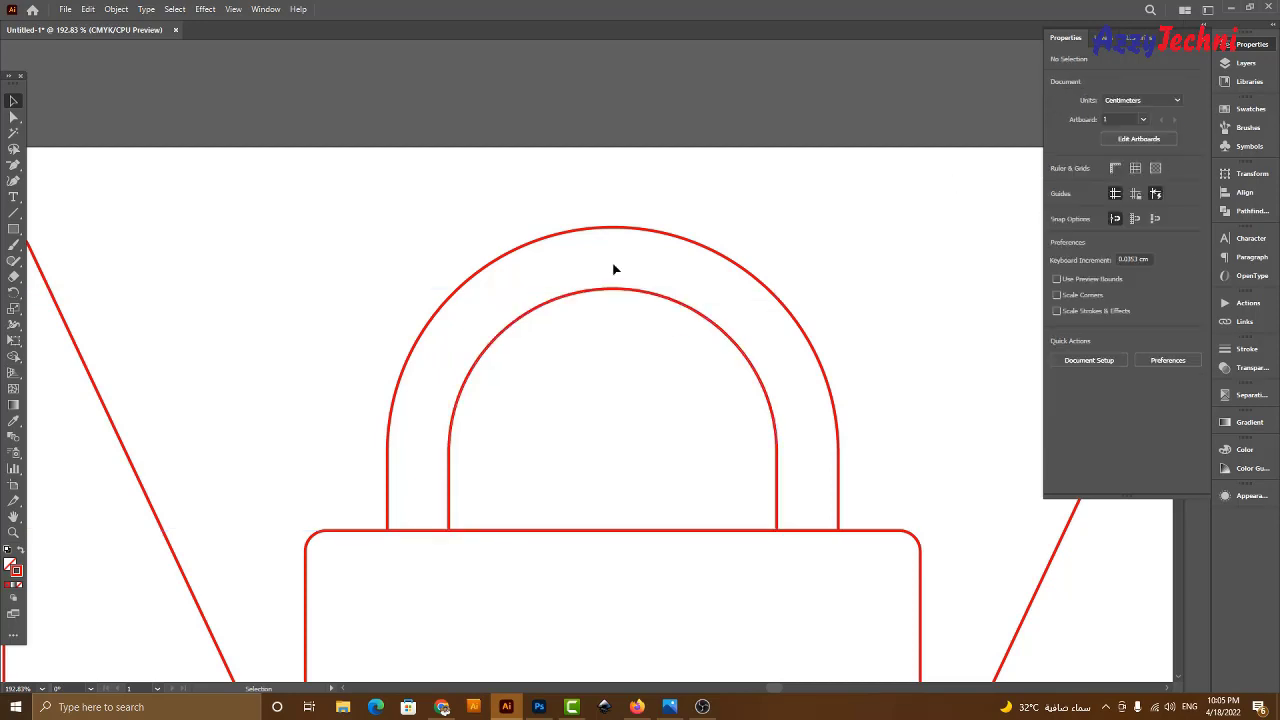
Set the height of both inner handle arches to 5.4 cm, measured up from their bottom edge.
left_click(642, 292)
key("space")
left_click_drag(205, 254, 1144, 256)
left_click_drag(368, 274, 397, 350)
left_click(1168, 114)
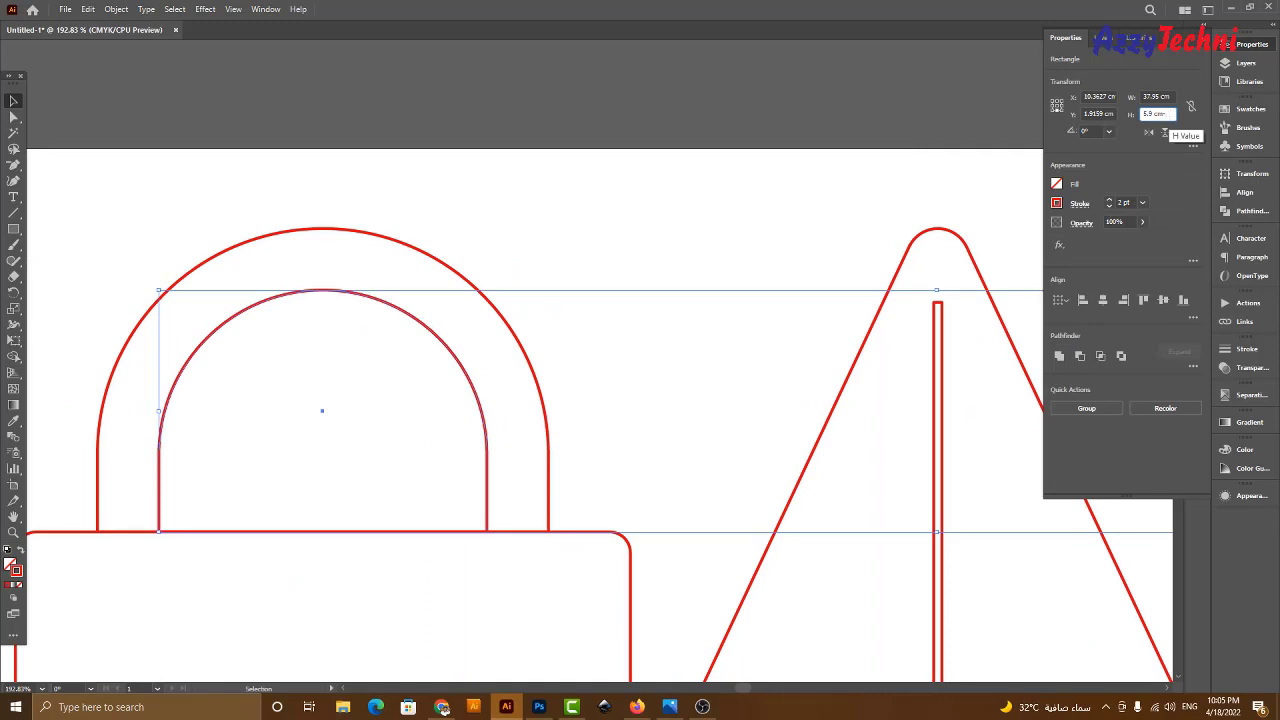
type("5.4")
key("Return")
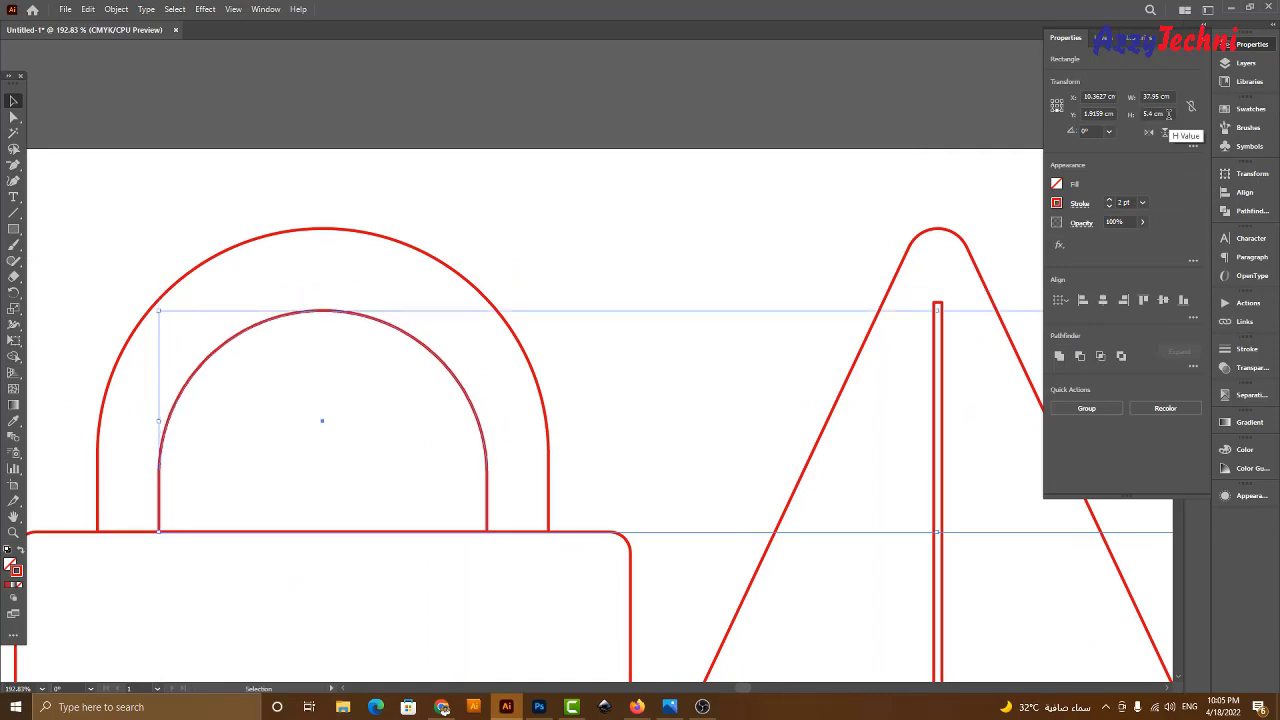
left_click(658, 420)
Examine the complete dieline on the artboard and compare its handles, flaps and panels with the Photos reference.
key("ctrl+minus")
key("ctrl+minus")
key("ctrl+minus")
key("ctrl+minus")
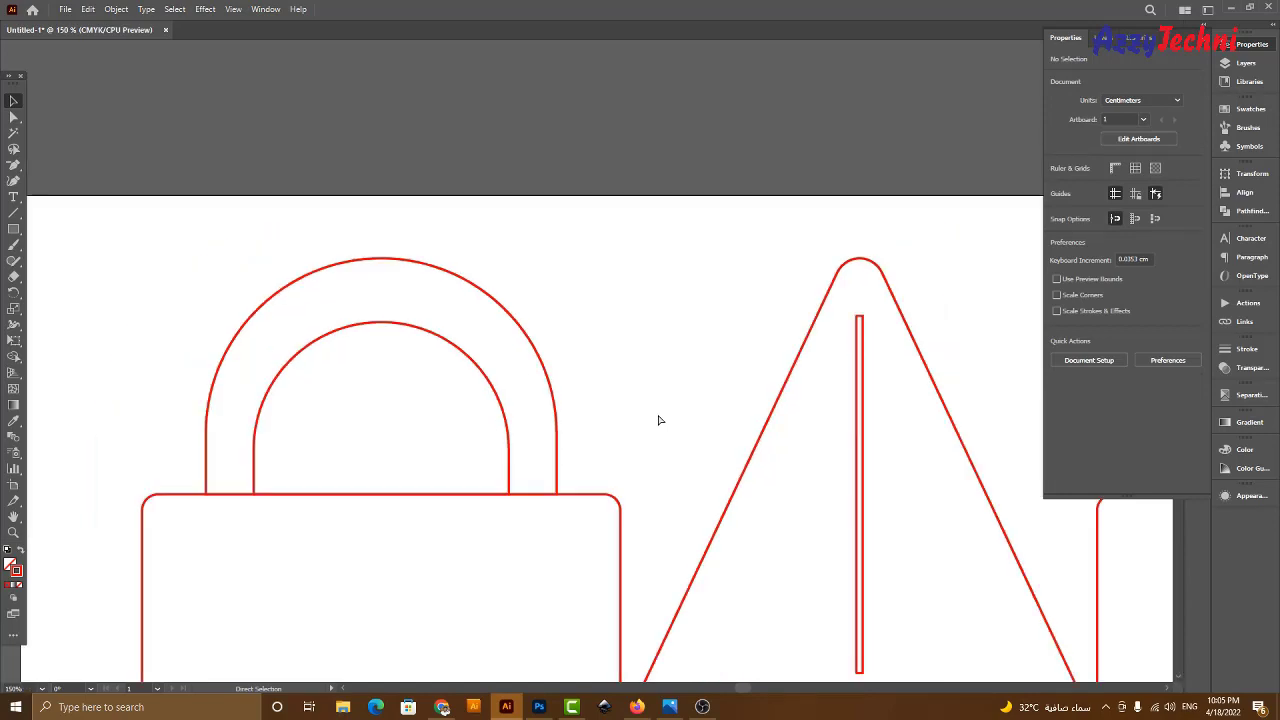
left_click_drag(562, 389, 461, 354)
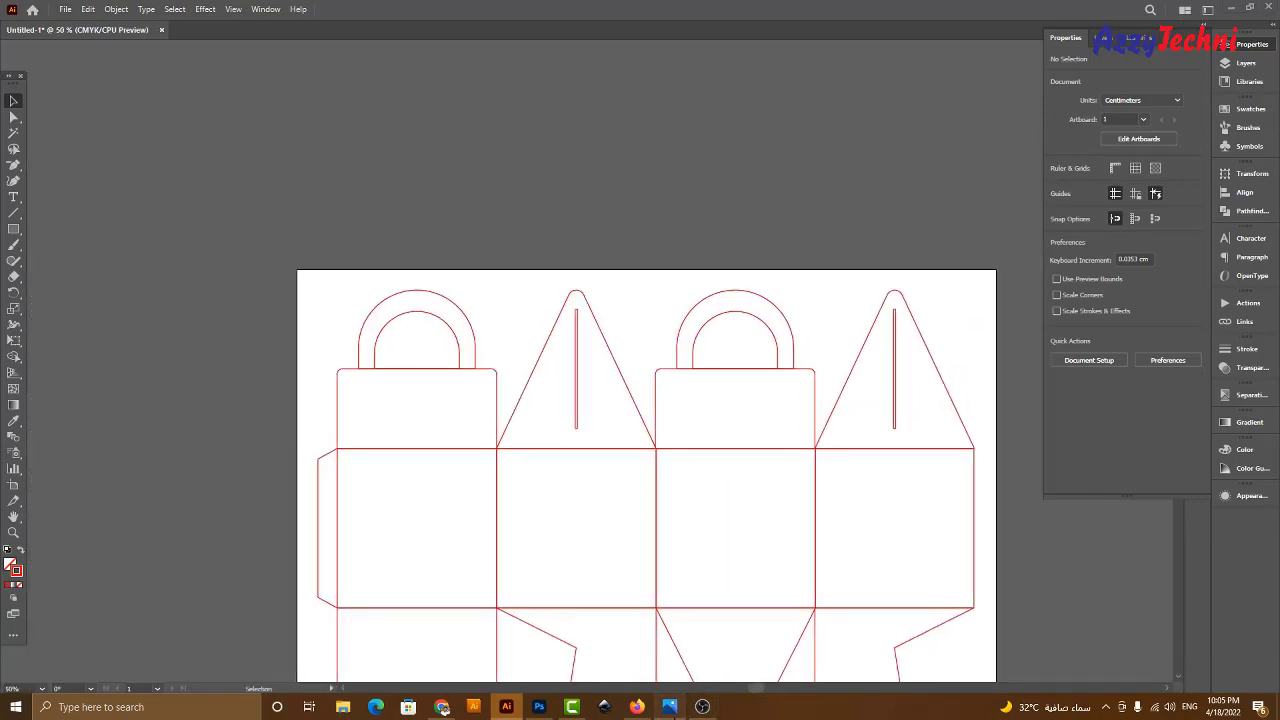
left_click(670, 706)
left_click(677, 710)
left_click(670, 706)
left_click(670, 706)
left_click_drag(805, 287, 779, 213)
key("z")
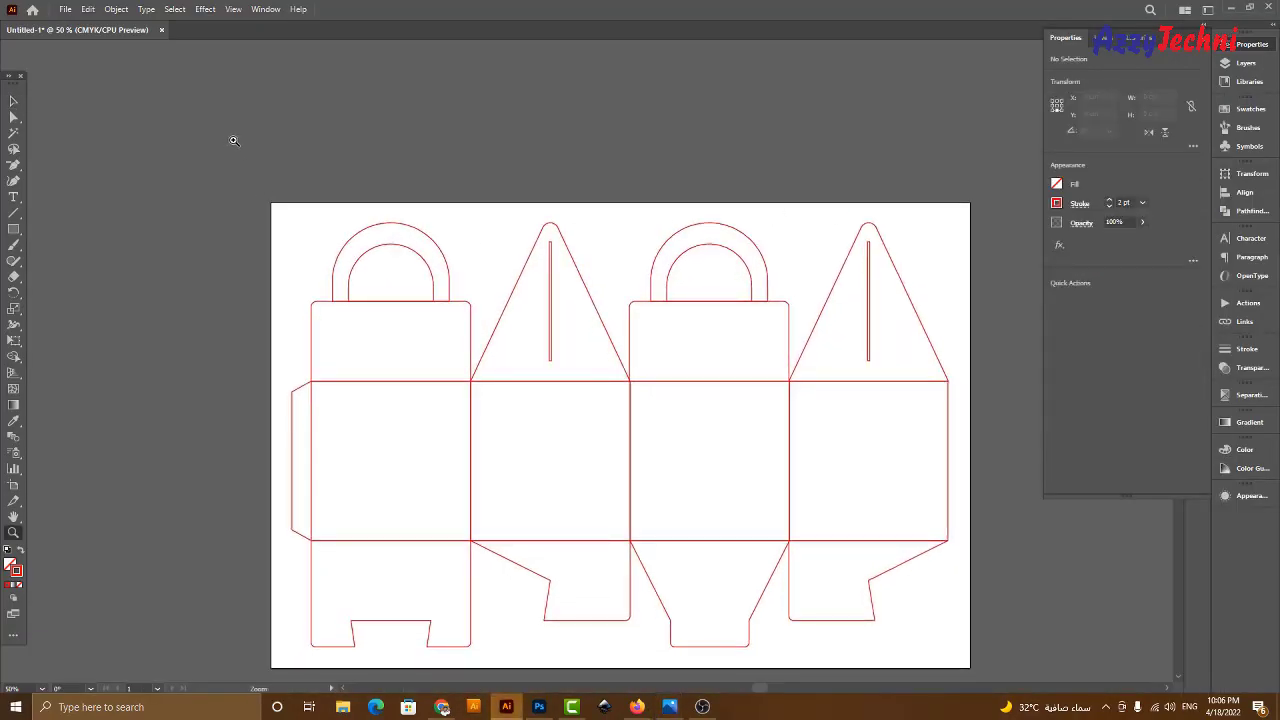
left_click_drag(232, 141, 1063, 570)
key("v")
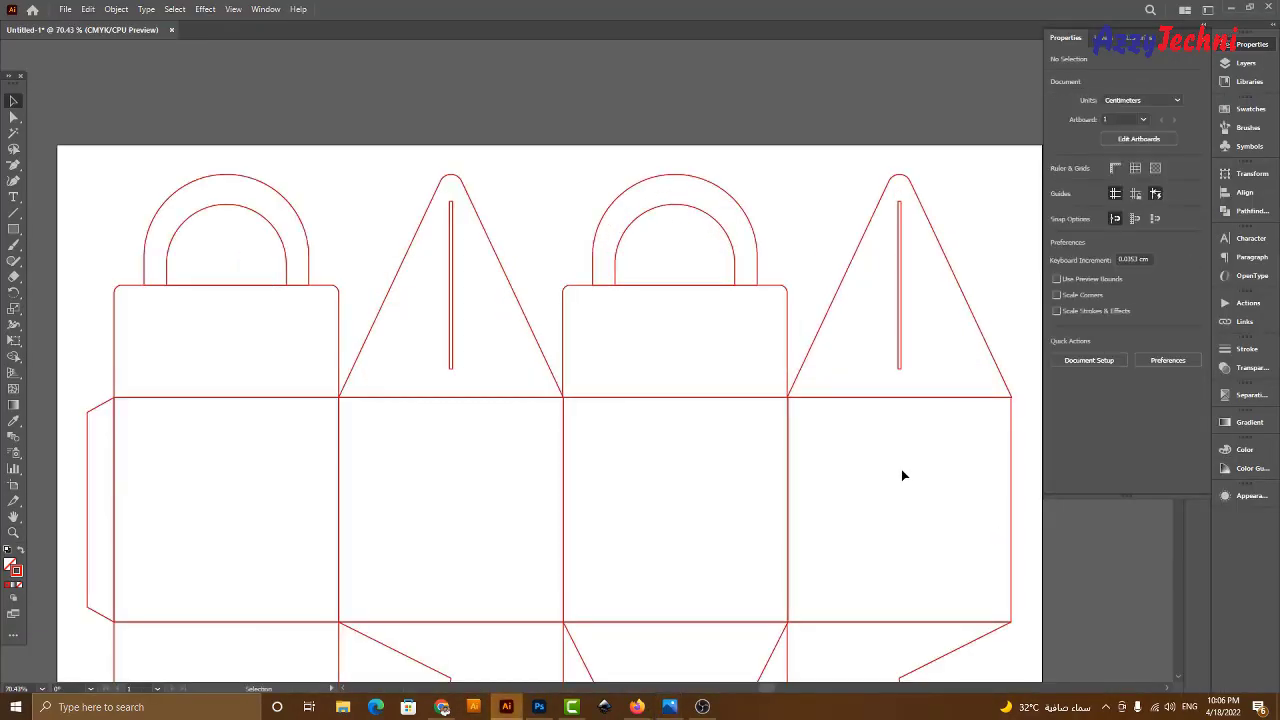
left_click_drag(729, 314, 736, 275)
key("ctrl+minus")
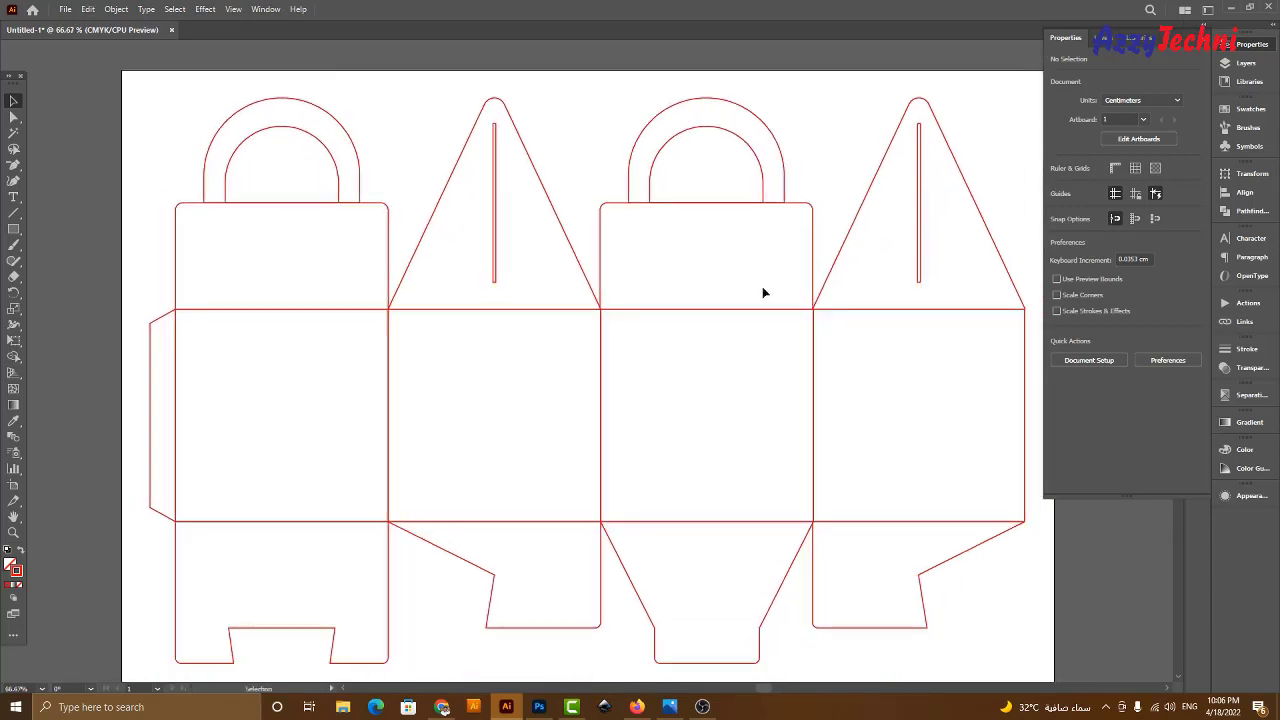
left_click_drag(838, 385, 808, 354)
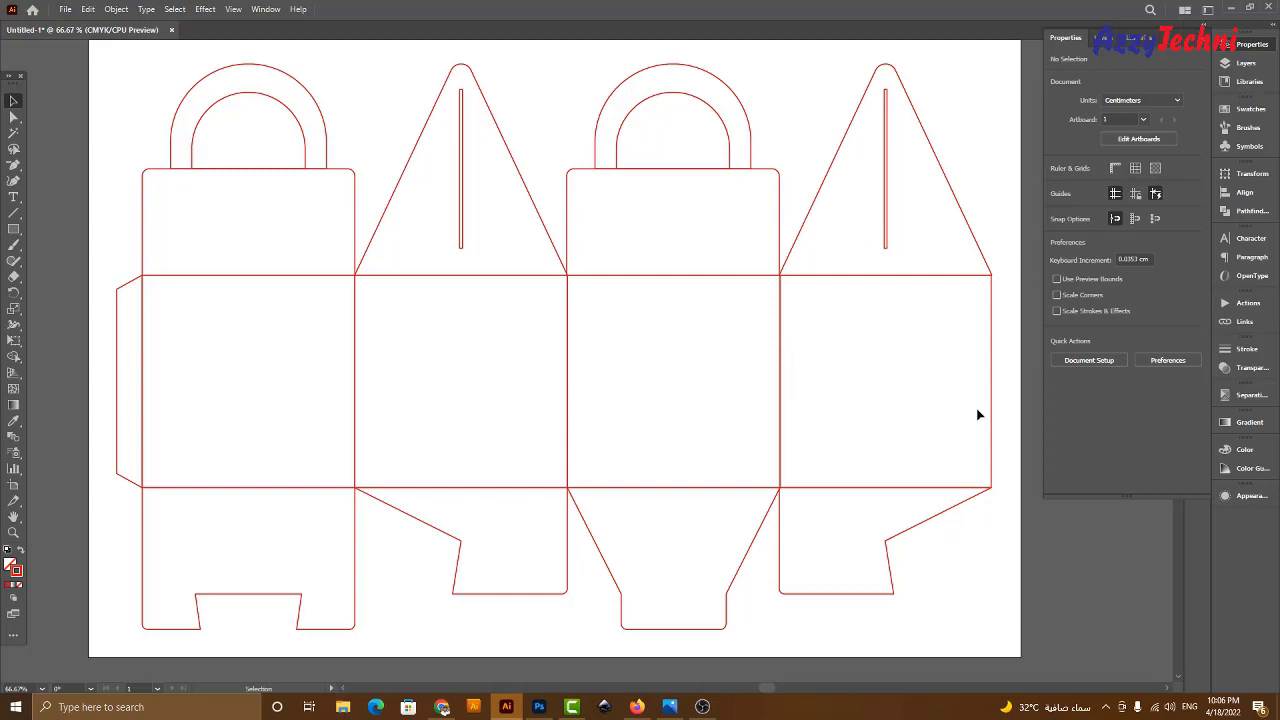
Cut the vertical fold edges of the side panels and paste them back in place as separate paths.
key("a")
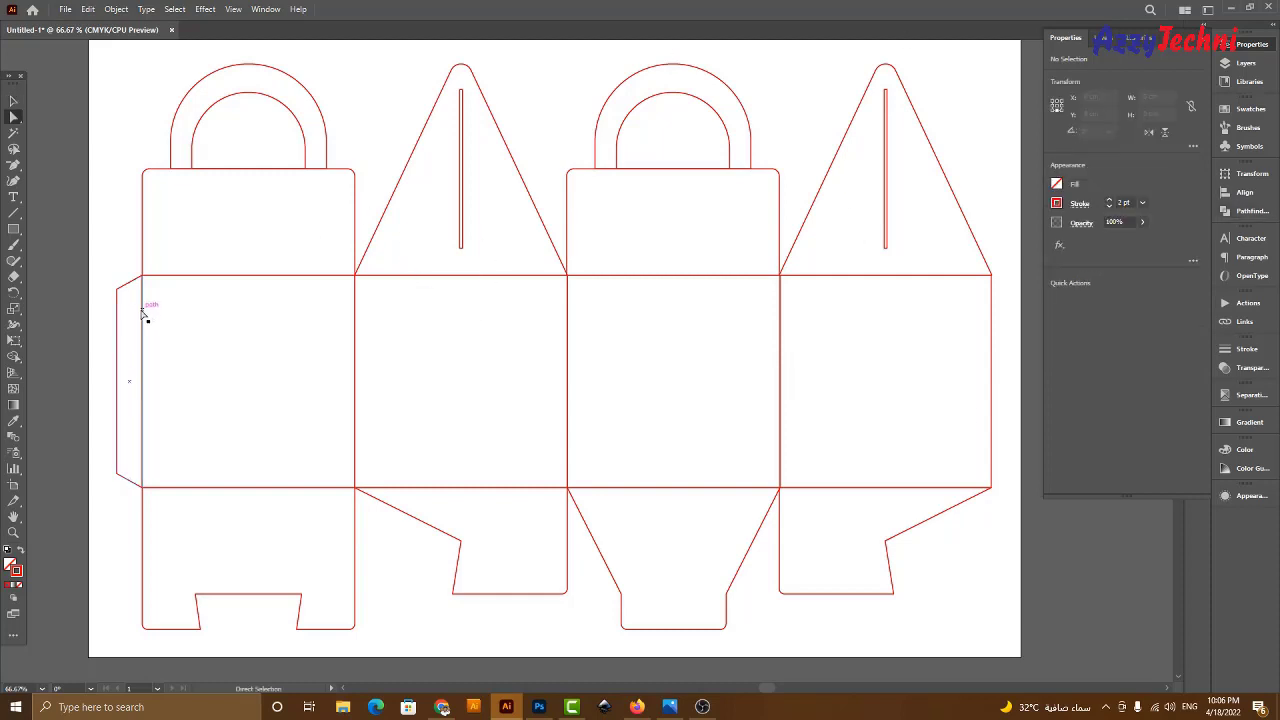
left_click_drag(134, 299, 849, 326)
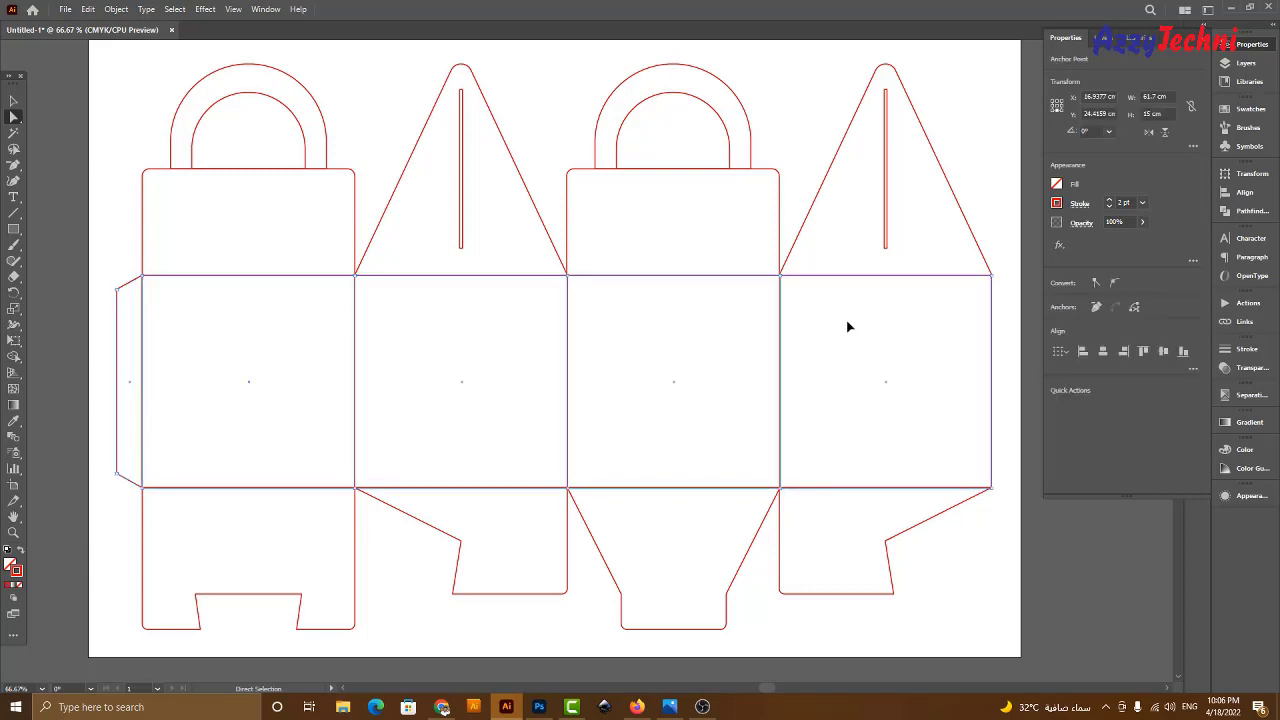
key("Delete")
key("v")
key("ctrl+z")
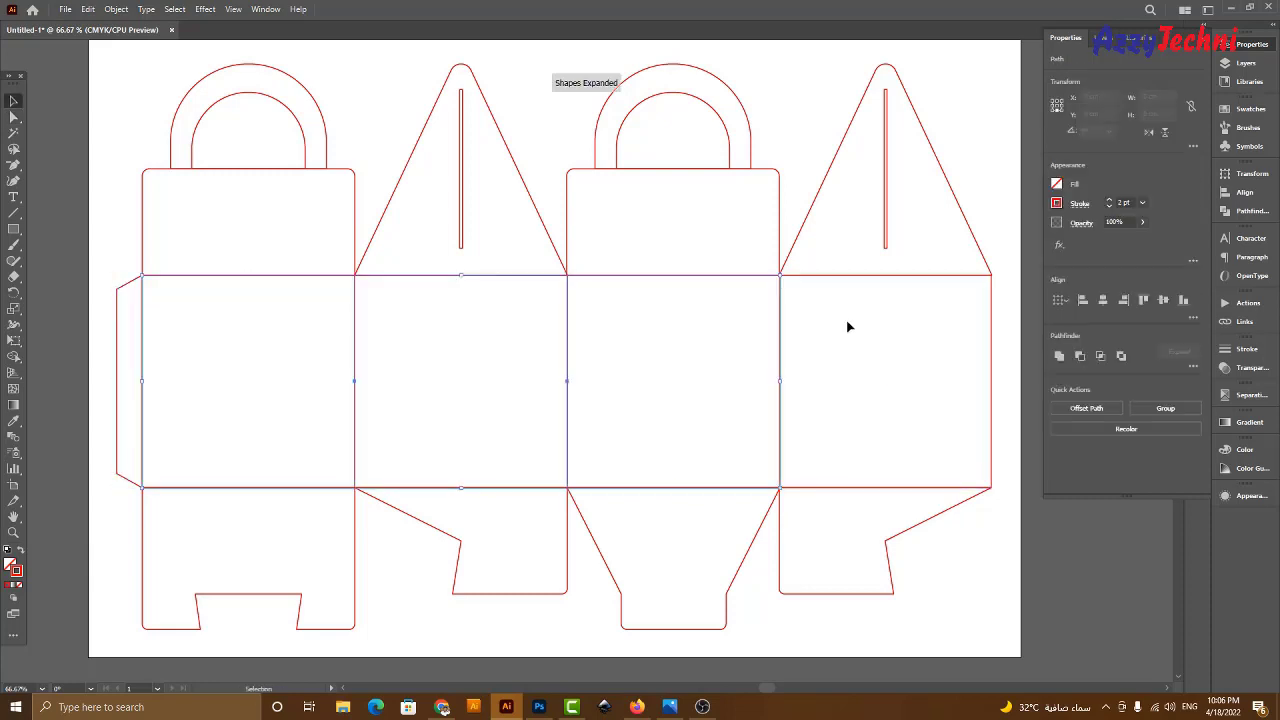
Delete the duplicate overlapping paths on the three vertical folds between the side panels.
left_click(781, 350)
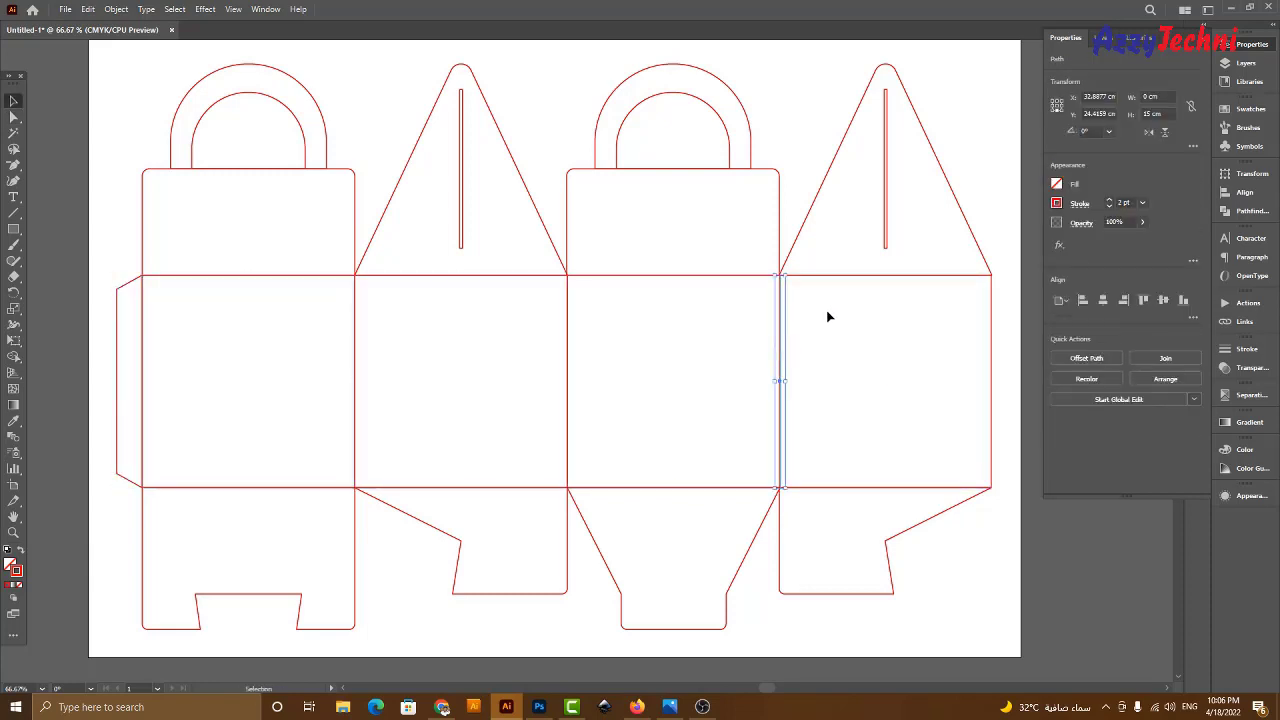
key("Delete")
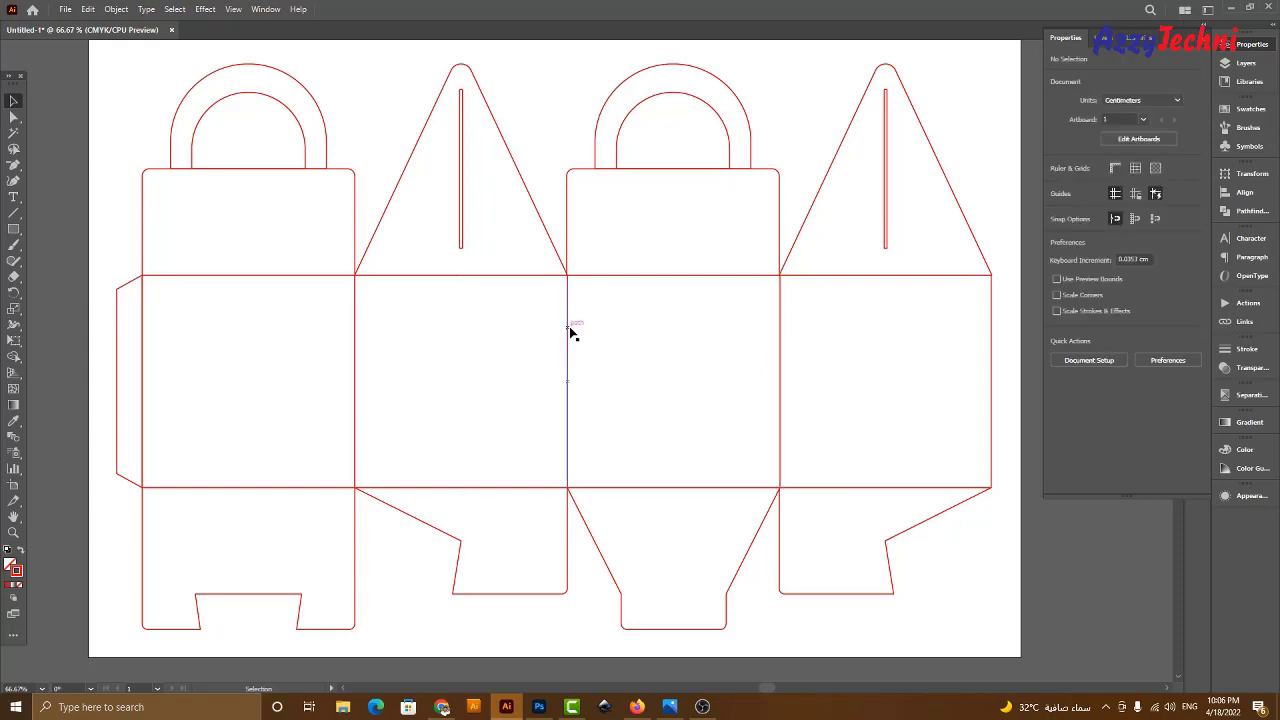
left_click(568, 328)
key("Delete")
left_click(356, 332)
key("Delete")
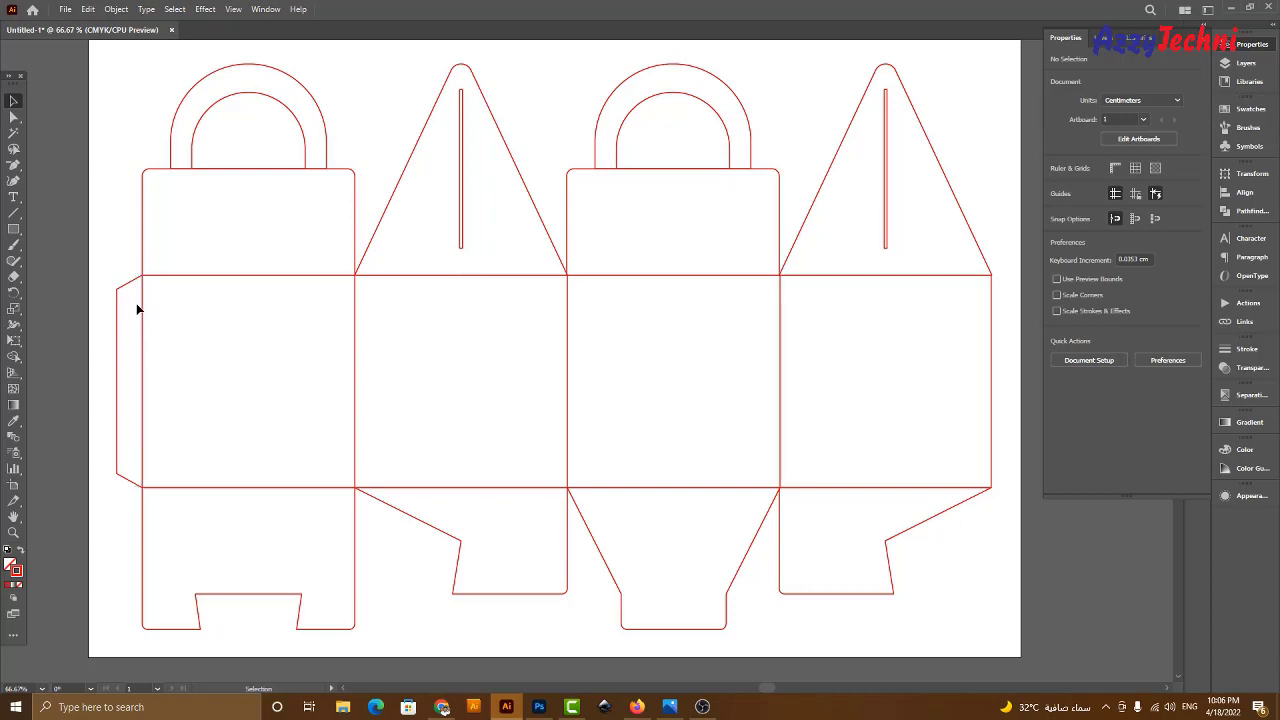
Give the vertical fold lines at the glue flap and between the side panels a green stroke.
left_click_drag(134, 300, 880, 337)
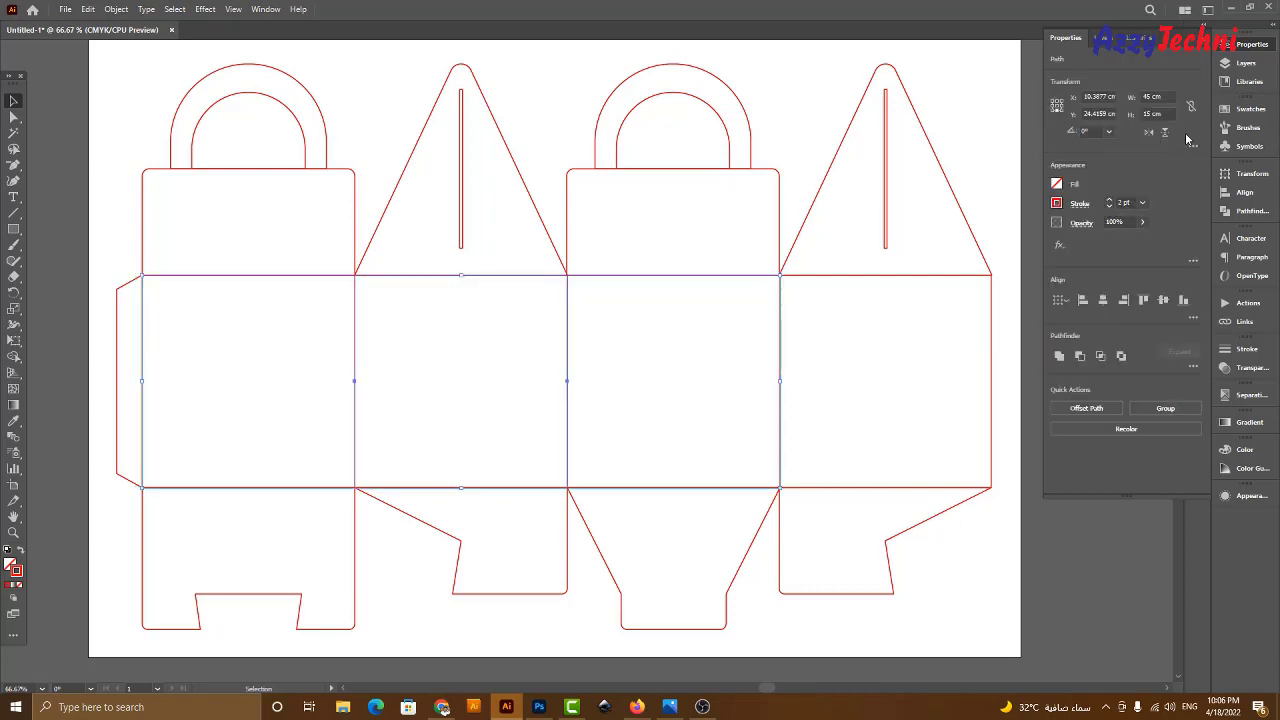
left_click(1247, 110)
left_click(1096, 153)
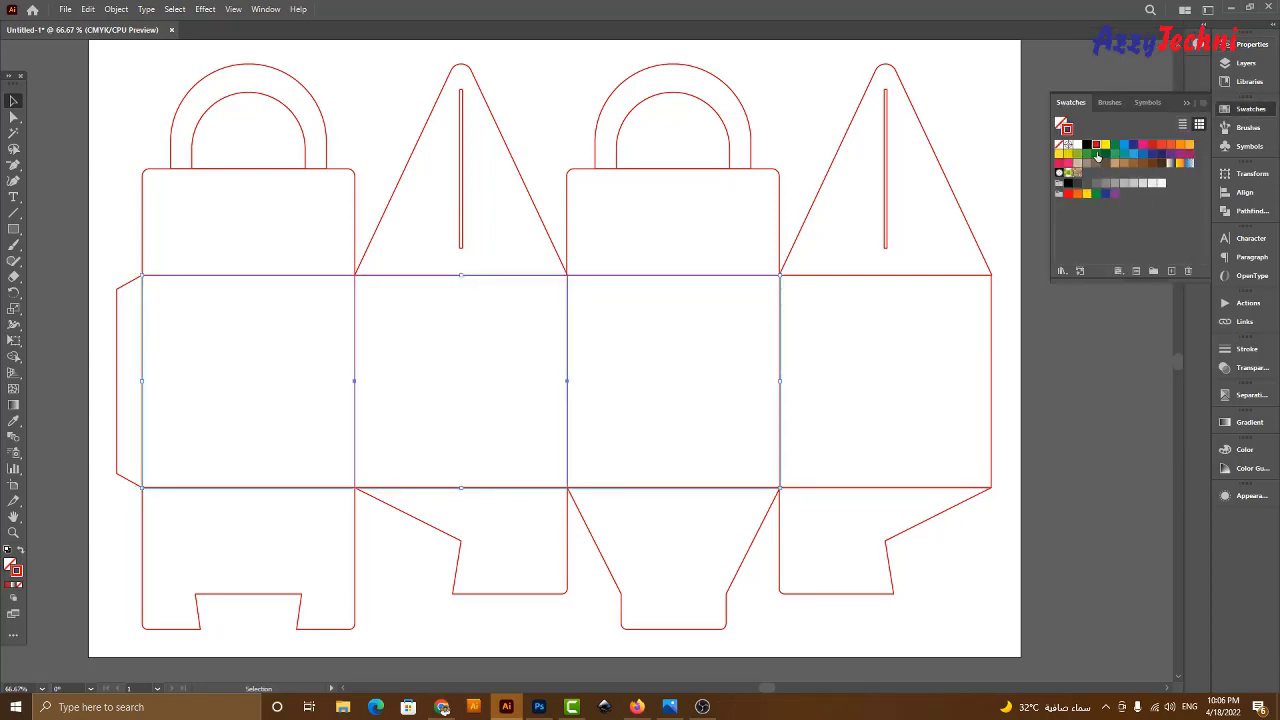
left_click(1084, 400)
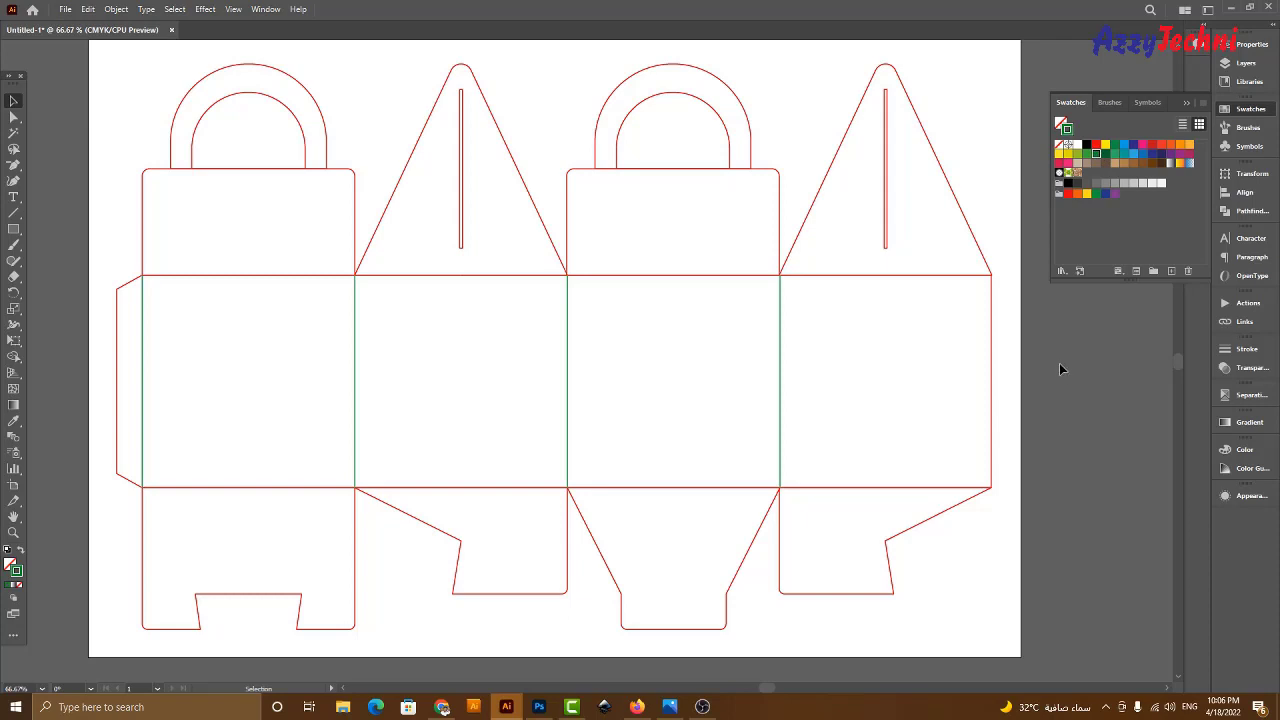
Cut the upper and lower edges of the second side panel and paste them back in place as separate paths.
key("a")
left_click_drag(510, 257, 538, 518)
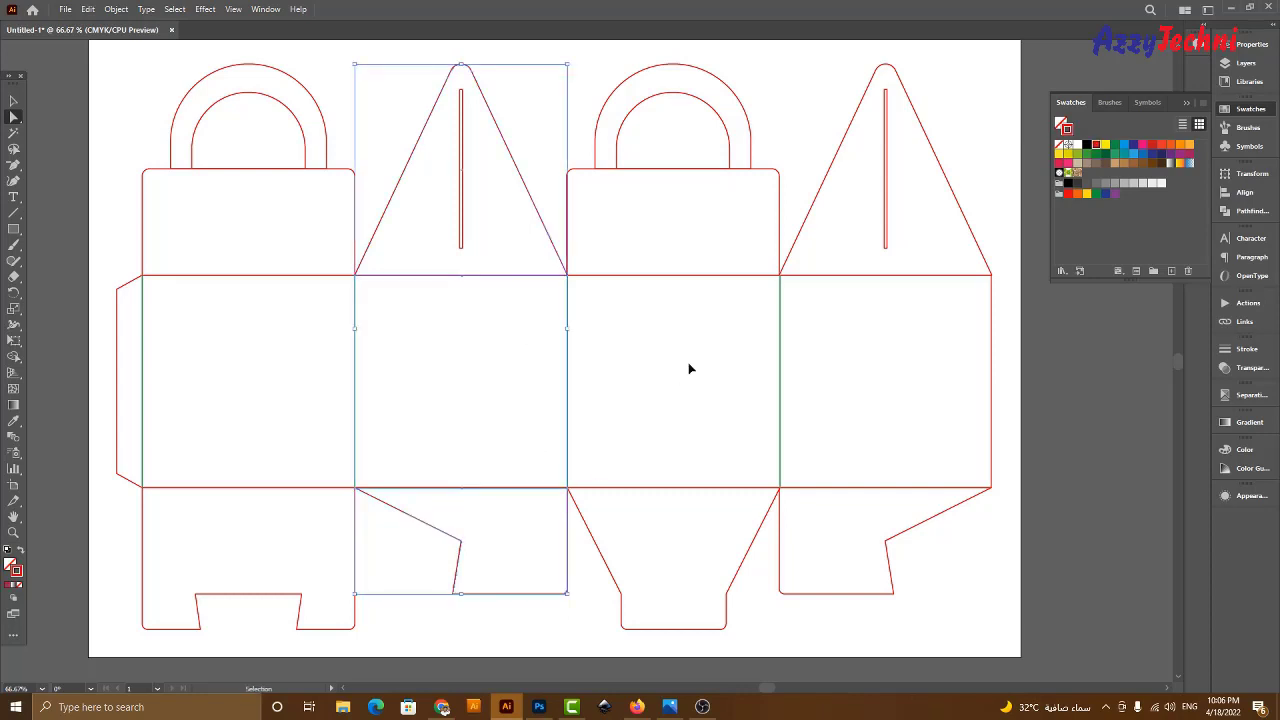
key("ctrl+x")
left_click(681, 355)
key("v")
key("ctrl+f")
left_click(669, 323)
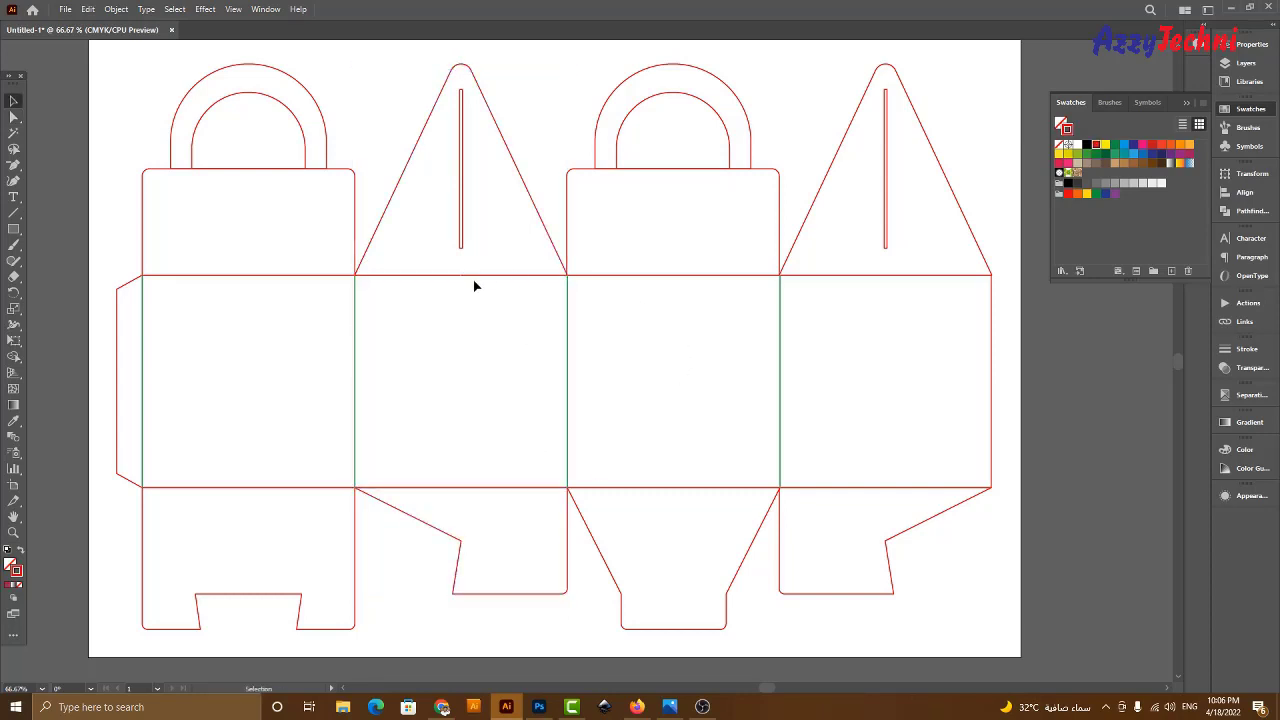
Delete the duplicate upper and lower edges of the second side panel and apply the green fold-line stroke to the remaining ones.
left_click(490, 276)
key("Delete")
left_click(510, 490)
key("Delete")
left_click_drag(515, 244, 536, 505)
key("i")
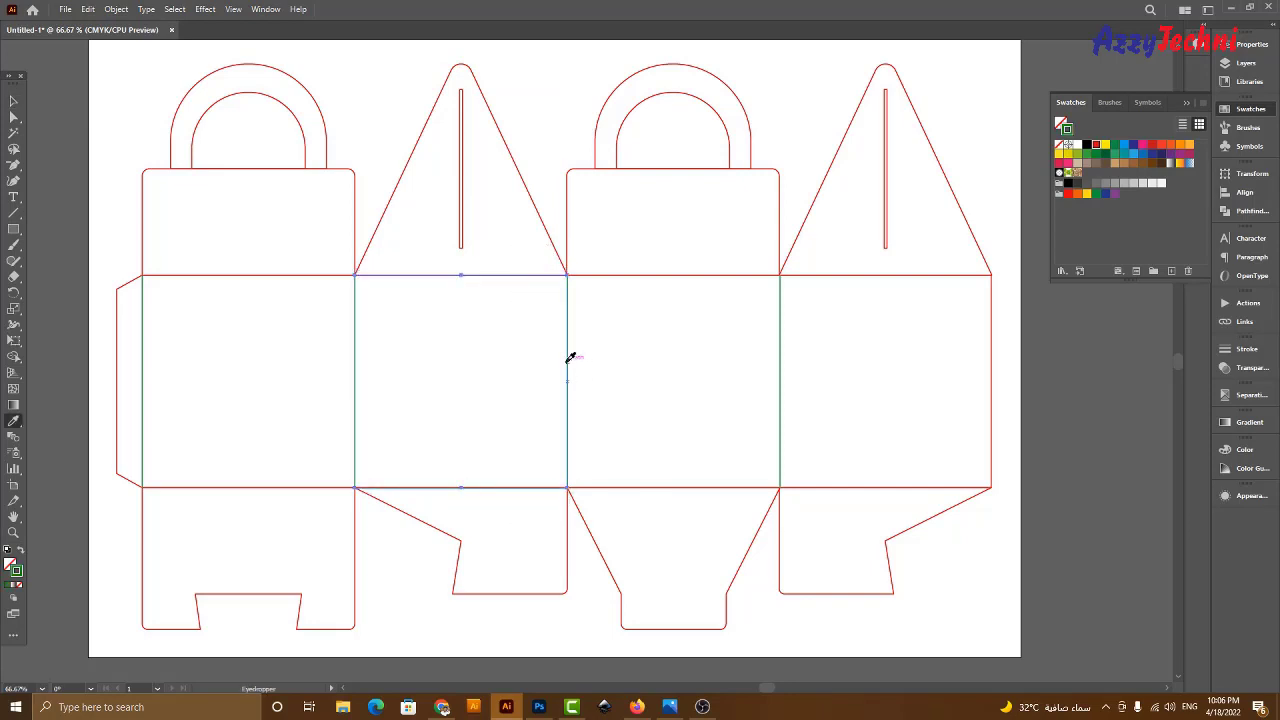
key("v")
left_click(691, 355)
Cut the upper and lower edges of the first, third and fourth side panels and paste them in place as separate paths.
key("a")
left_click_drag(275, 246, 310, 512)
left_click_drag(599, 265, 646, 500)
left_click_drag(825, 251, 838, 514)
key("ctrl+x")
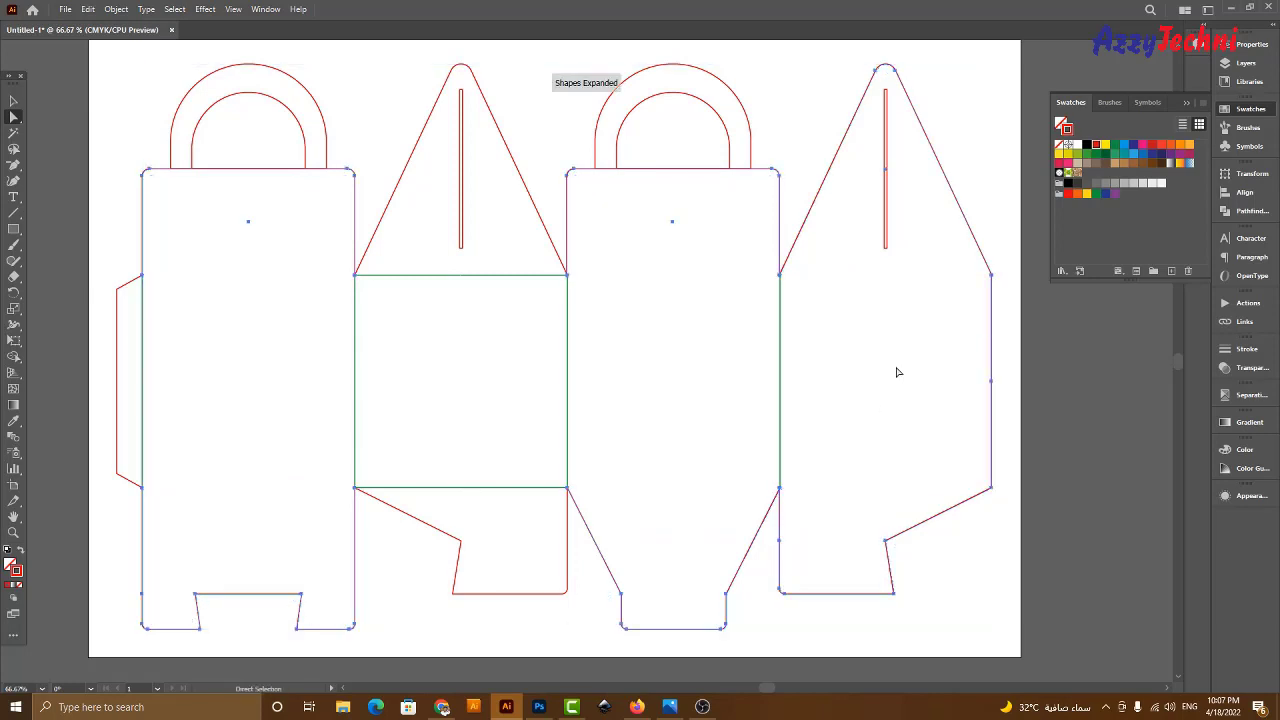
left_click(896, 371)
key("v")
key("ctrl+f")
left_click(897, 369)
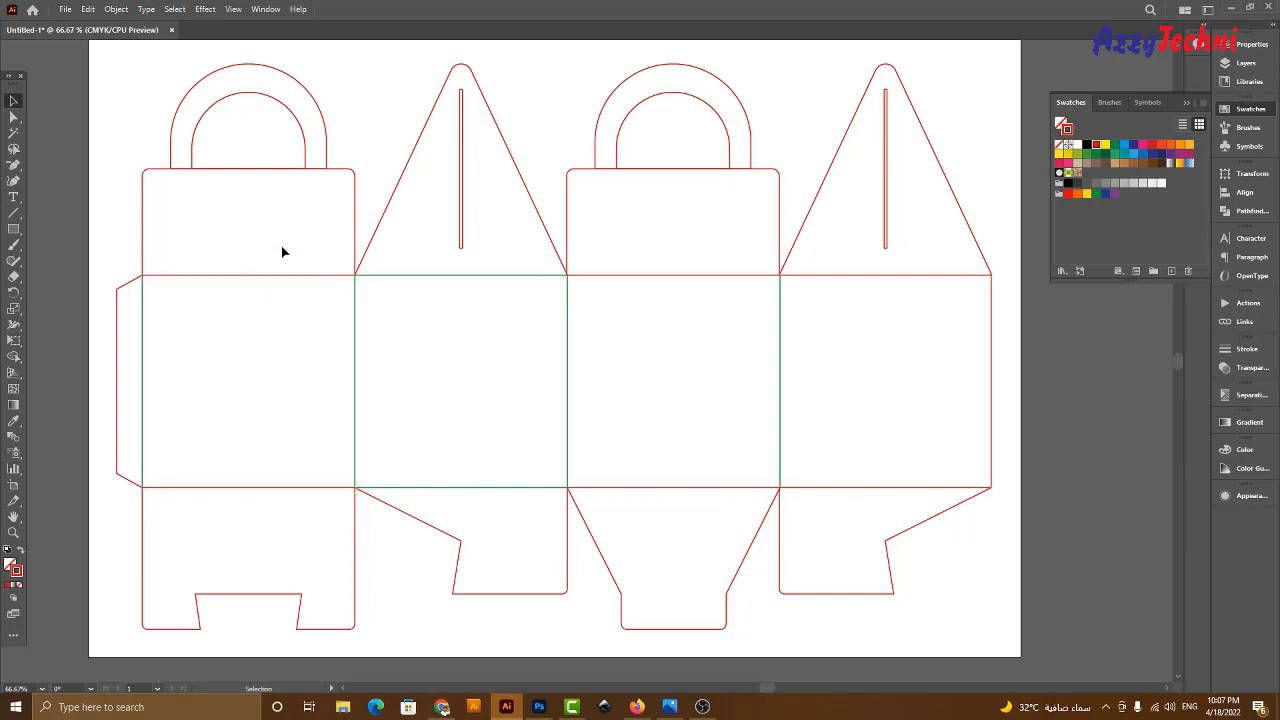
Give the upper and lower fold lines of the first, third and fourth side panels a green stroke.
left_click_drag(265, 235, 308, 500)
left_click_drag(719, 236, 724, 515)
left_click_drag(832, 320, 853, 505)
left_click(1097, 156)
left_click(1042, 388)
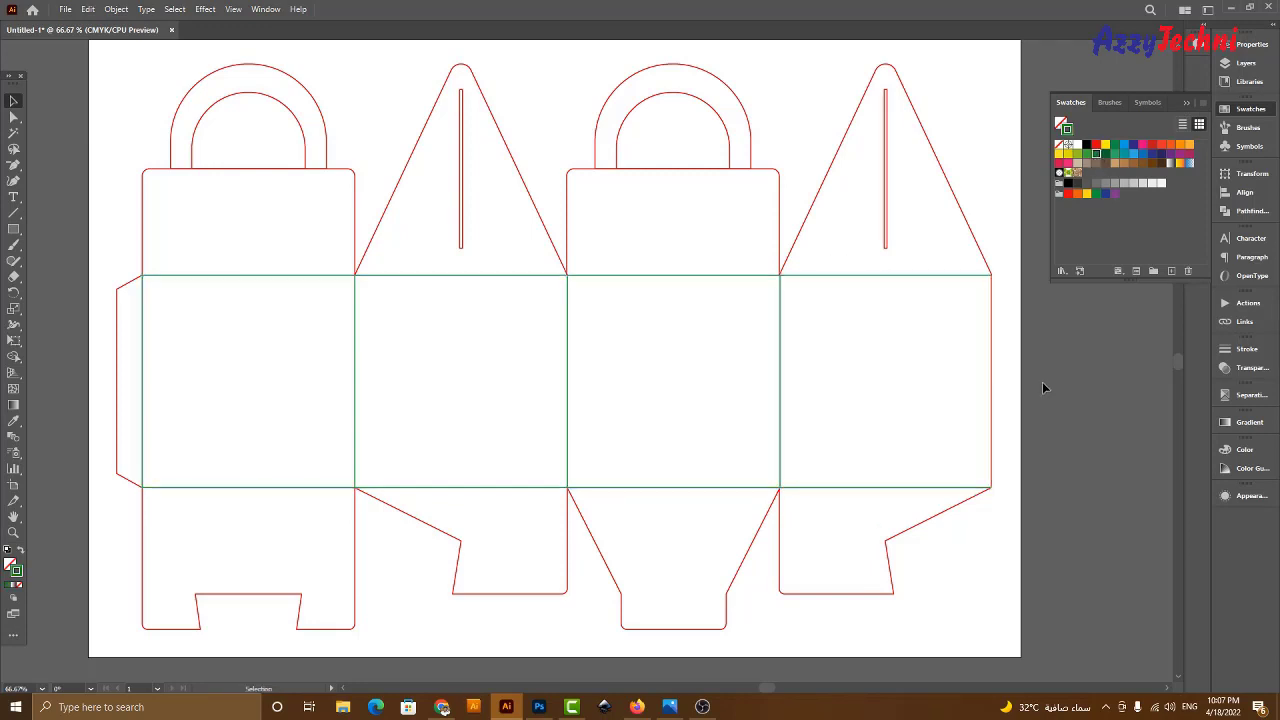
Check in the Photos reference how the handle legs join the top flap.
key("space")
left_click_drag(571, 390, 637, 426)
left_click_drag(544, 324, 668, 383)
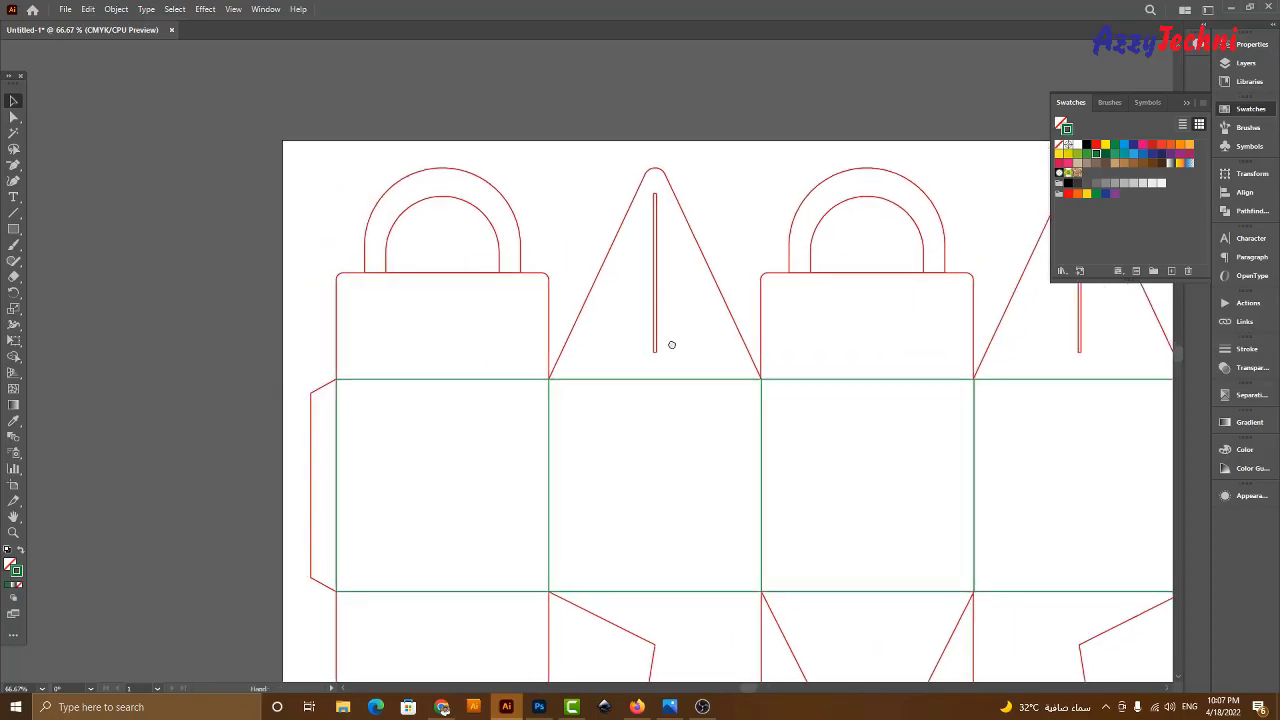
left_click(670, 707)
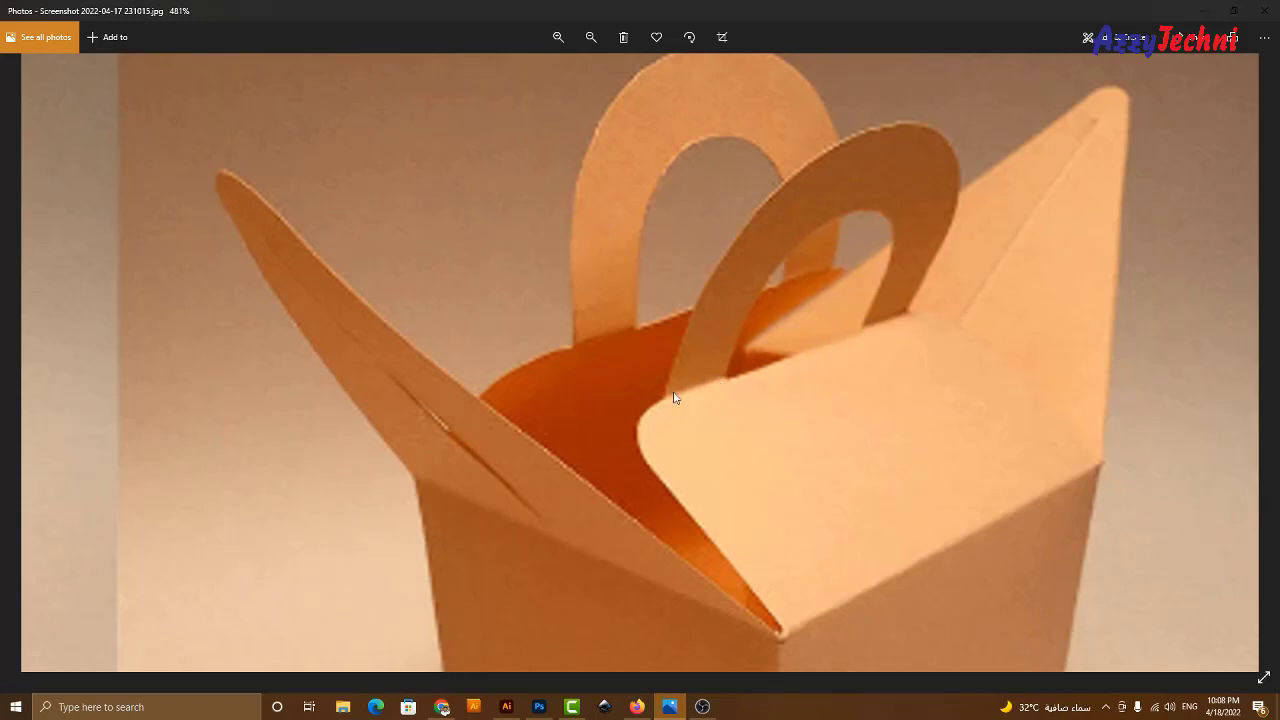
left_click(672, 704)
Try to delete the line segments along the handle's base where its legs meet the top flap, and undo the deletion.
key("a")
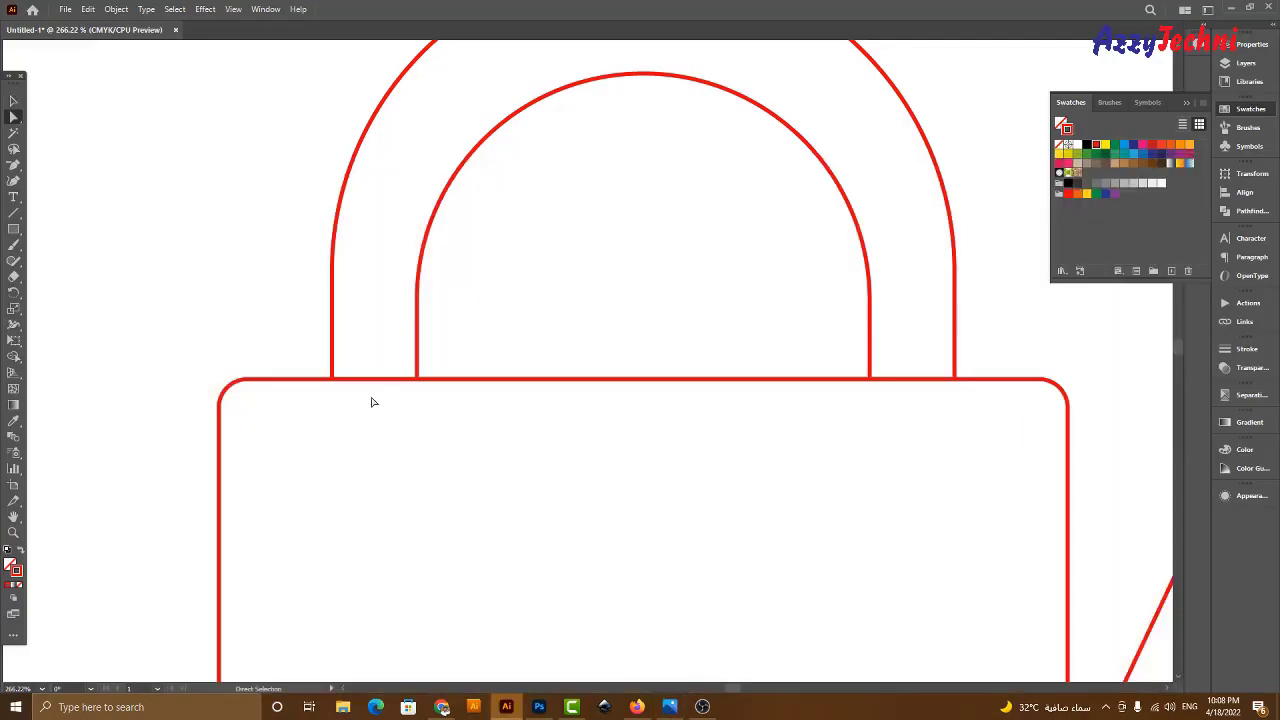
left_click_drag(380, 366, 606, 390)
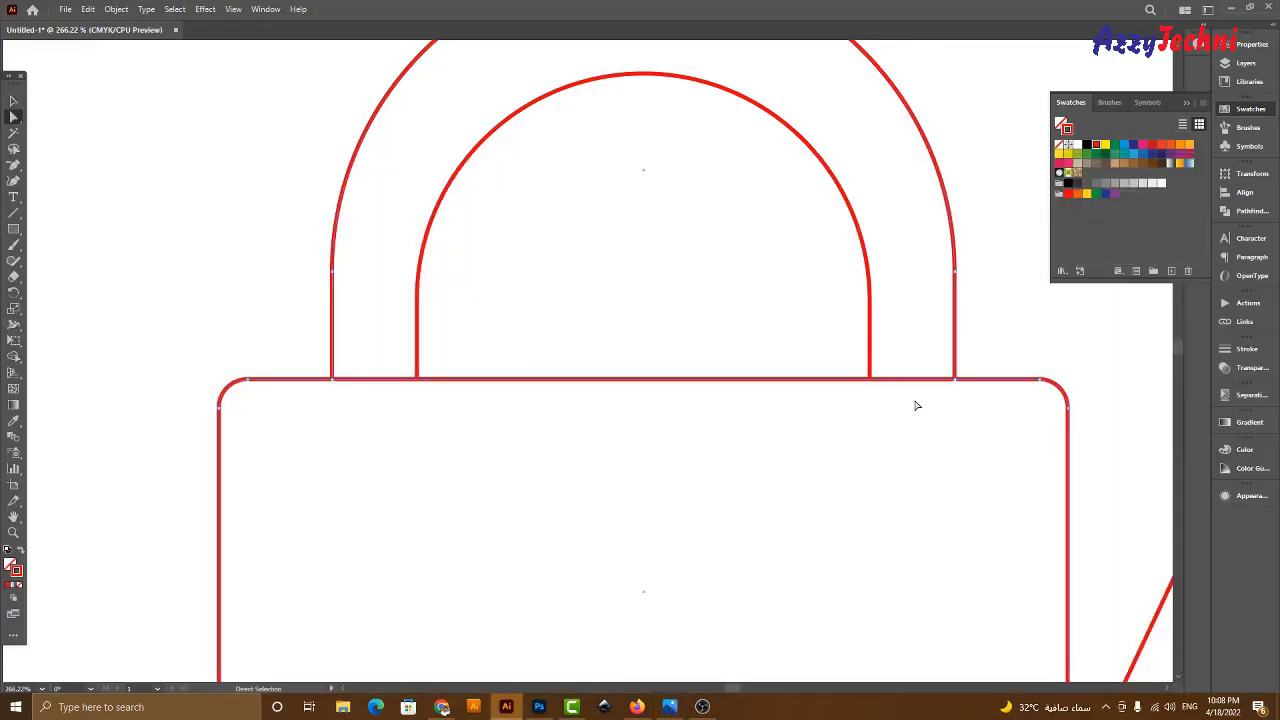
left_click(926, 362)
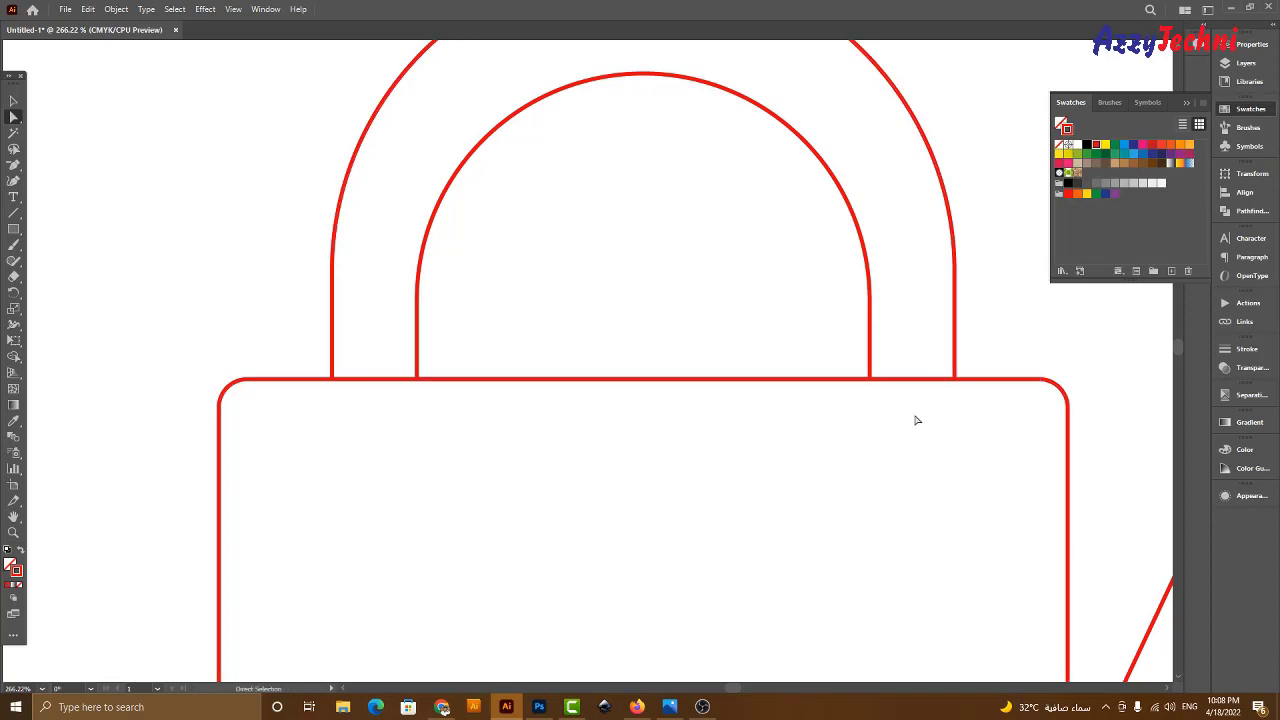
left_click(947, 379)
key("Delete")
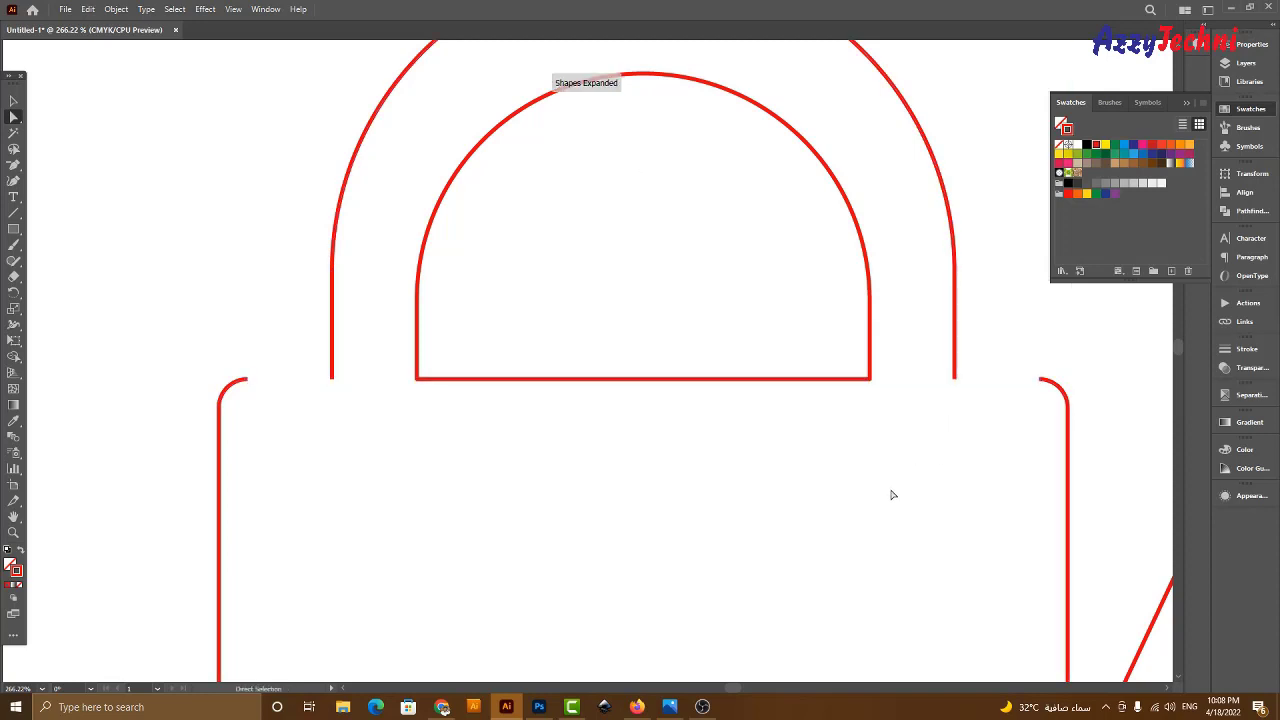
key("v")
key("a")
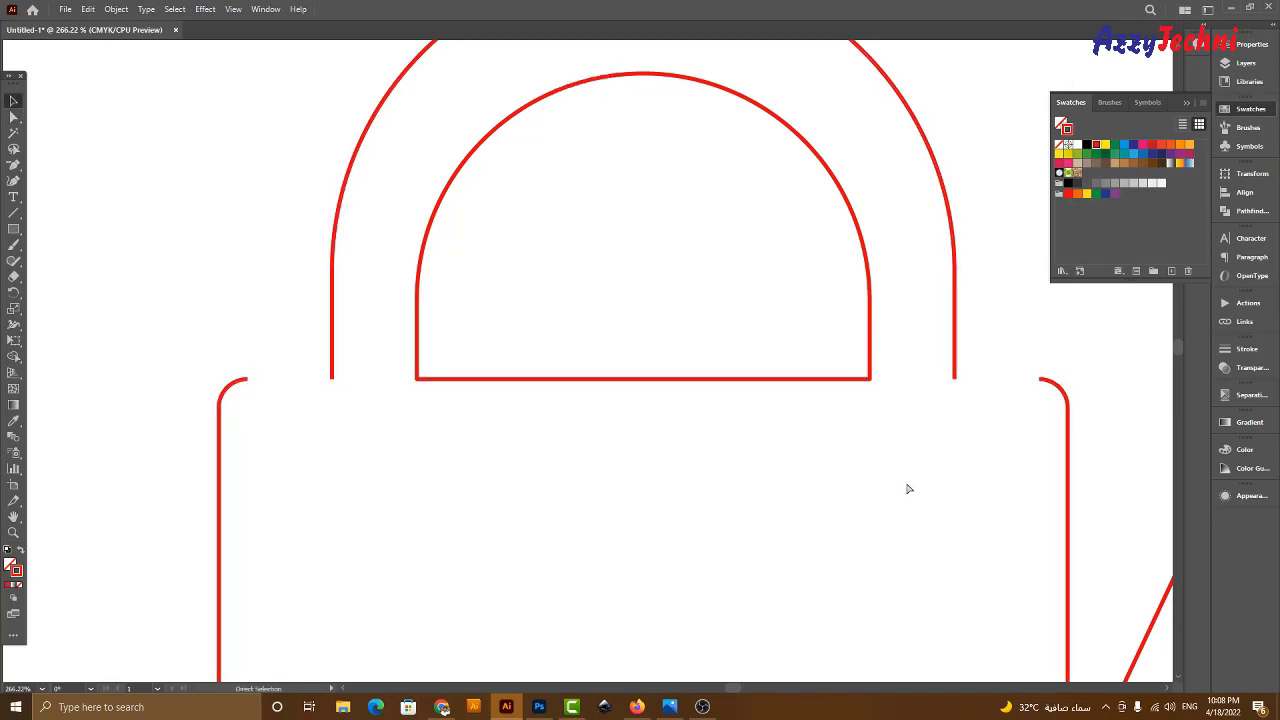
key("ctrl+z")
left_click(907, 484)
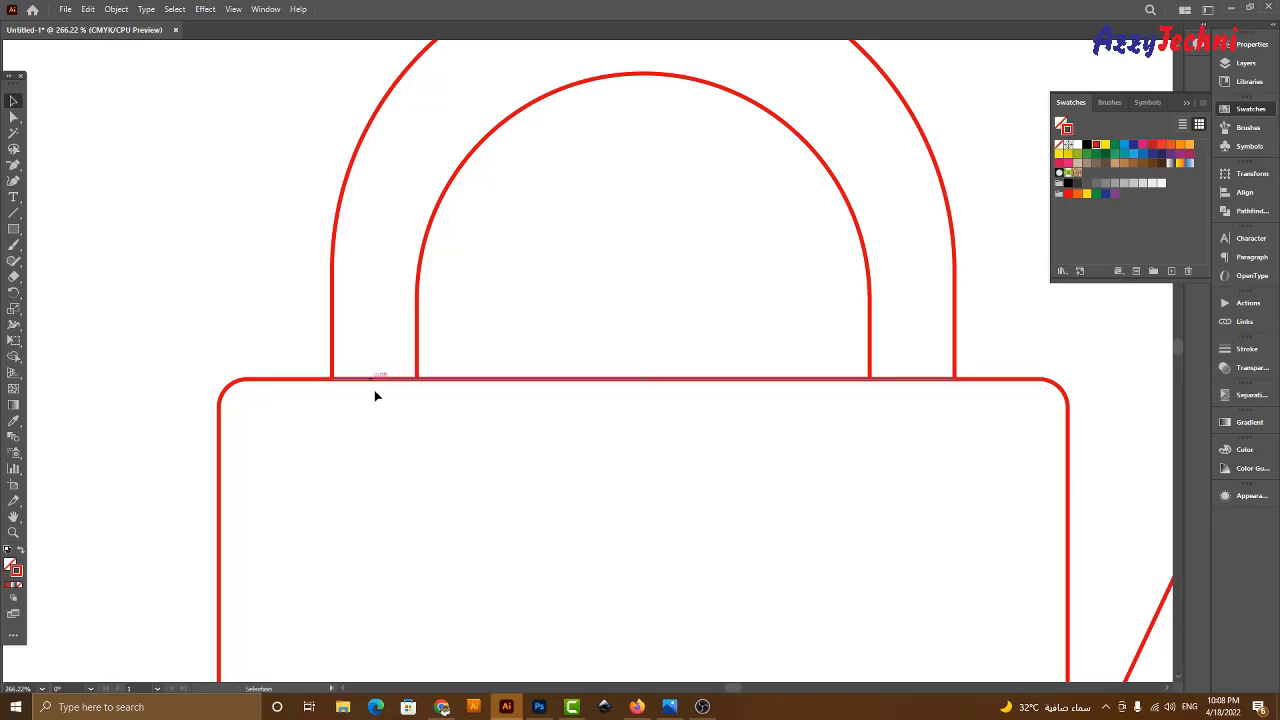
Try moving the line segments along the handle's base to tell them apart, and undo each move.
left_click_drag(376, 396, 376, 426)
key("ctrl+z")
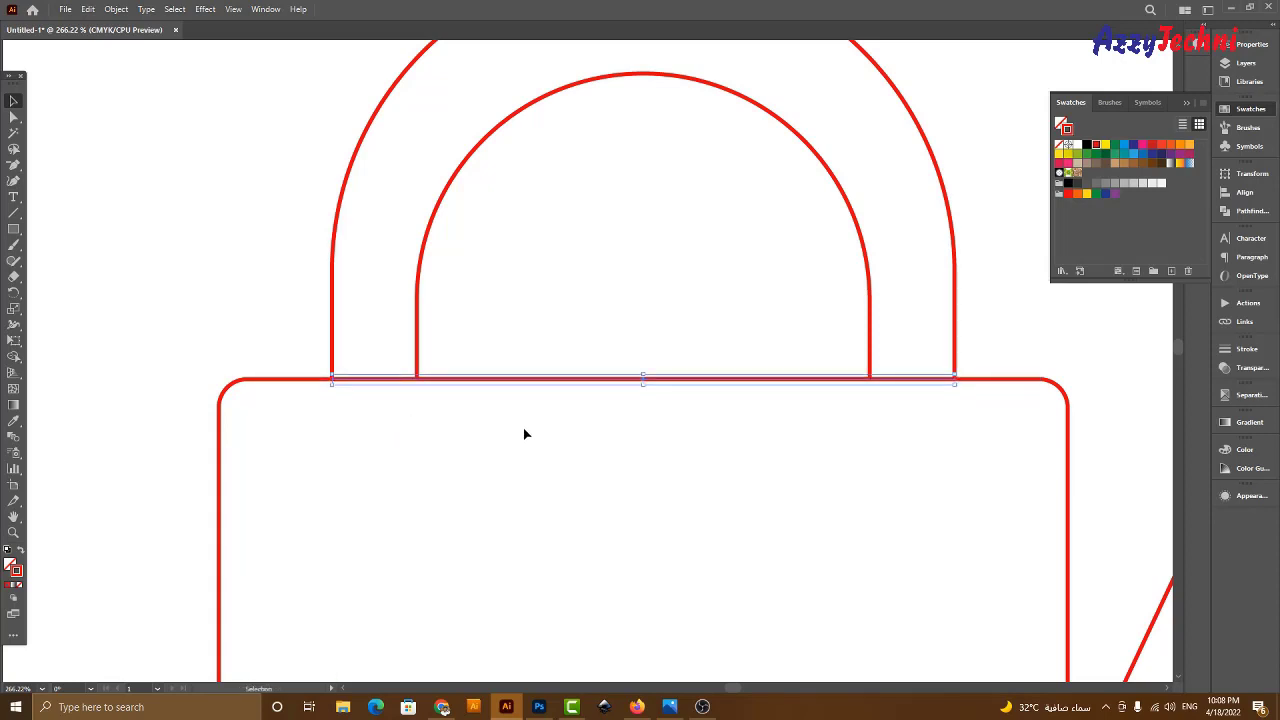
left_click(524, 433)
left_click_drag(380, 381, 391, 423)
key("ctrl+z")
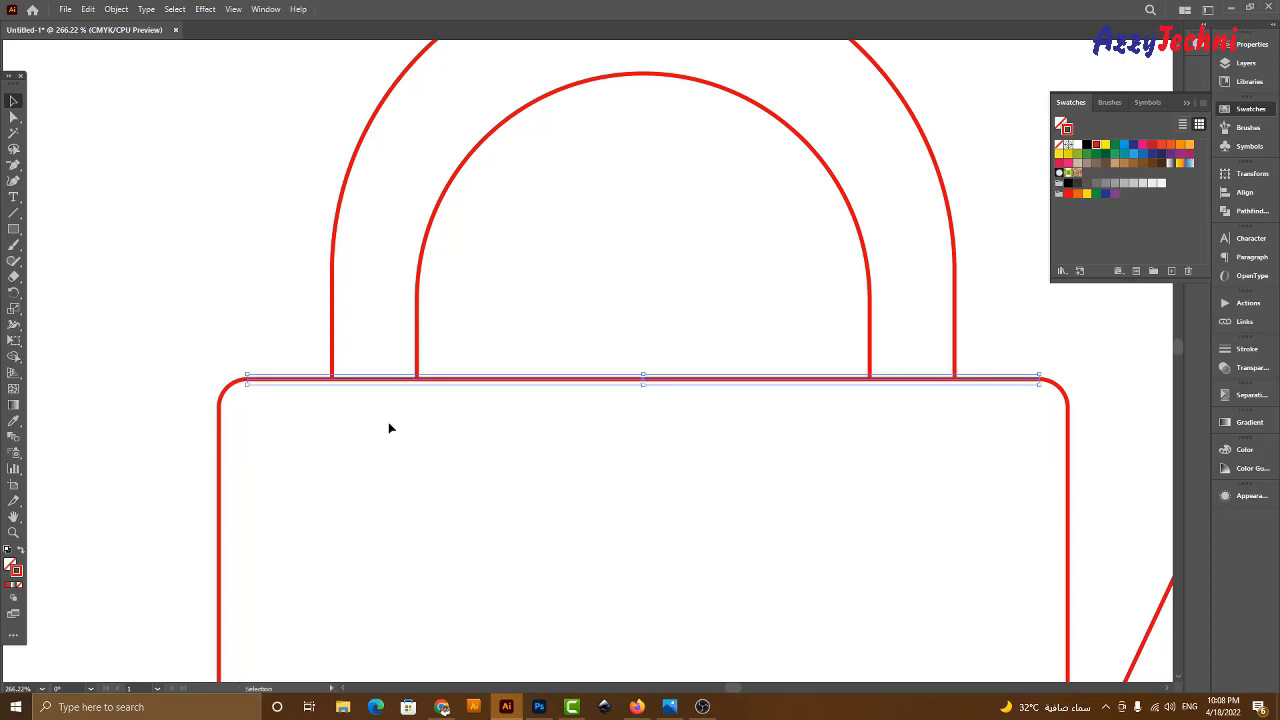
Paste a copy of the flap's top edge in place and shorten it to span the first handle's left leg.
key("a")
key("ctrl+f")
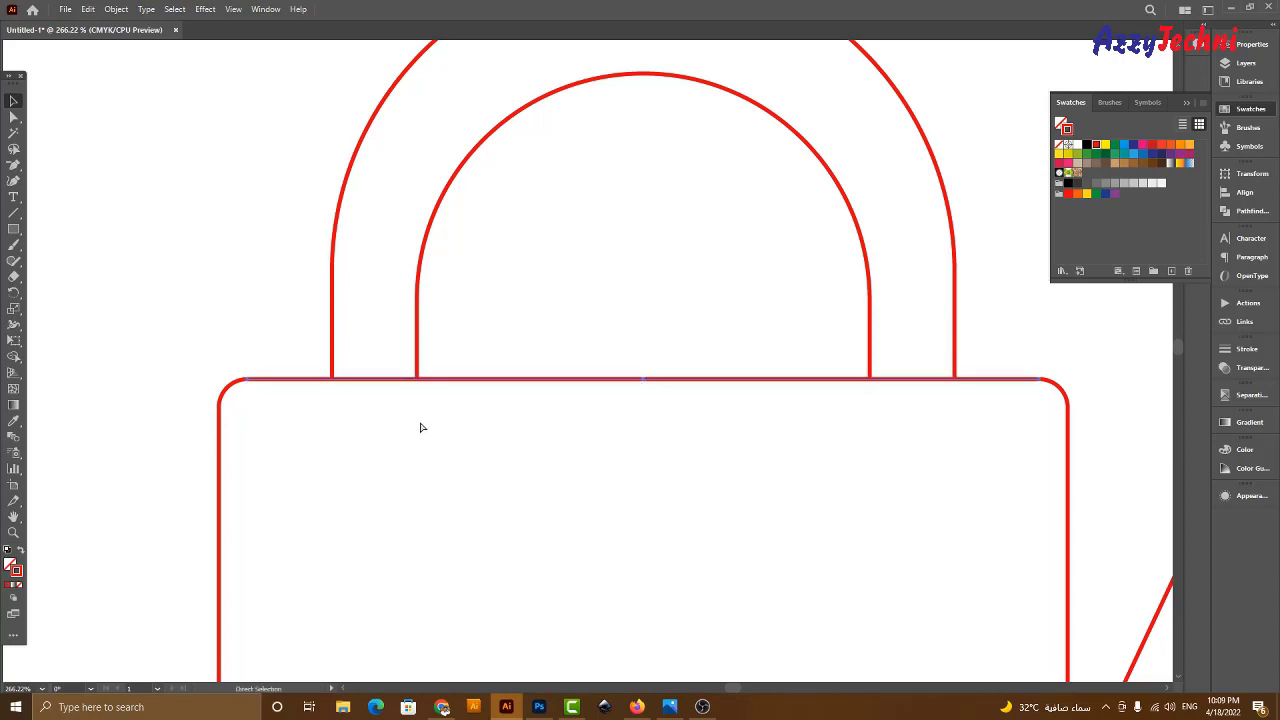
left_click_drag(1038, 381, 418, 402)
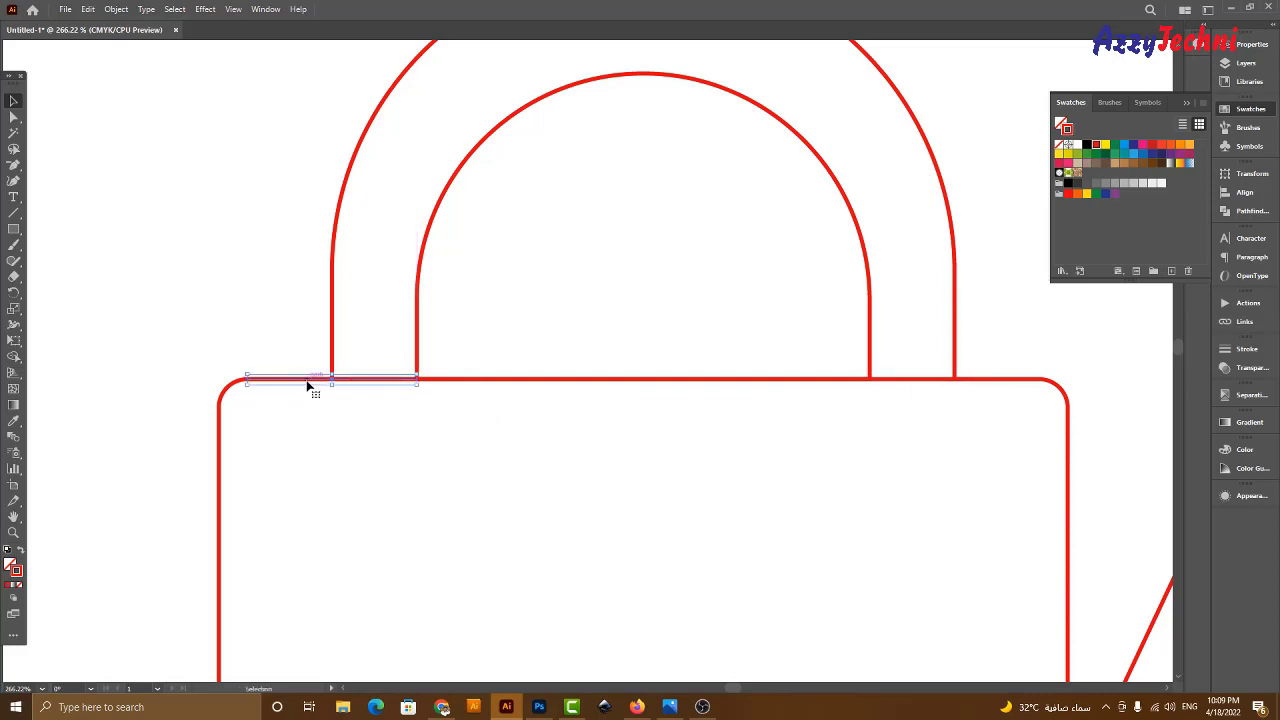
left_click_drag(307, 381, 312, 425)
key("ctrl+z")
left_click_drag(249, 380, 334, 412)
left_click(448, 457)
Shorten the remaining full-length line on the flap's top edge to span only the handle's right leg.
left_click_drag(888, 413, 800, 426)
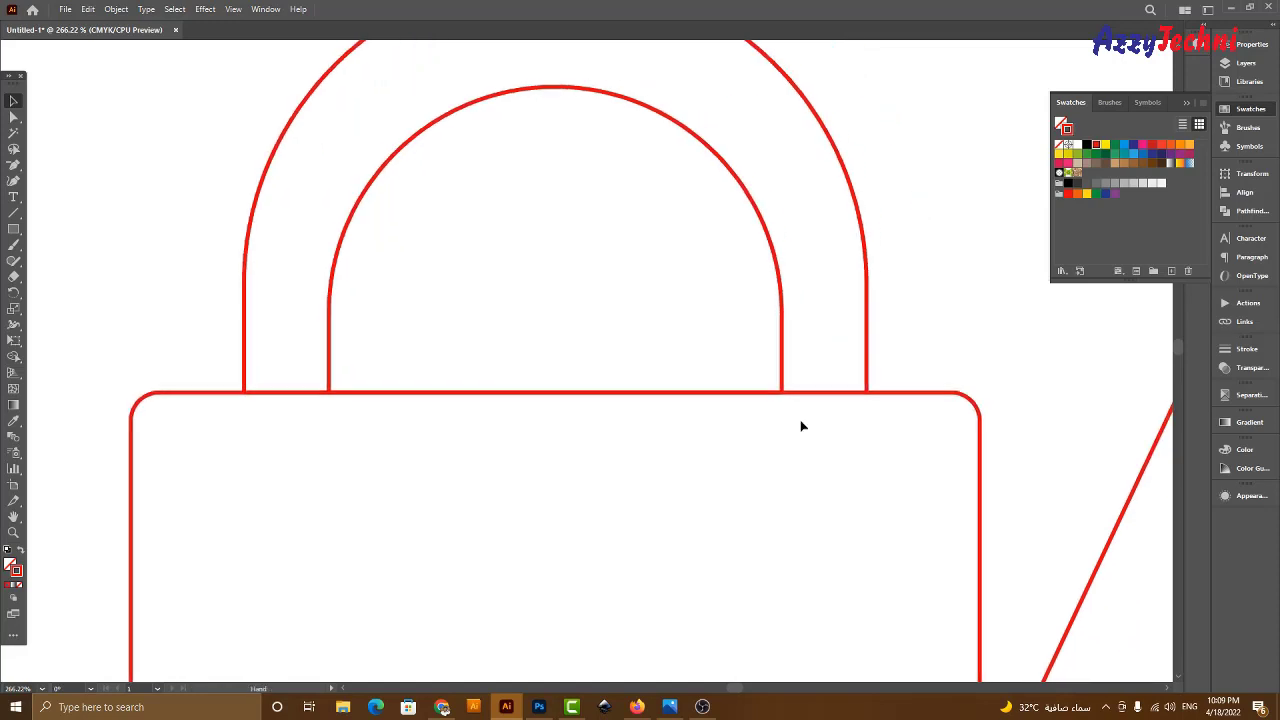
left_click(723, 392)
left_click(731, 427)
left_click_drag(718, 397, 731, 440)
key("ctrl+z")
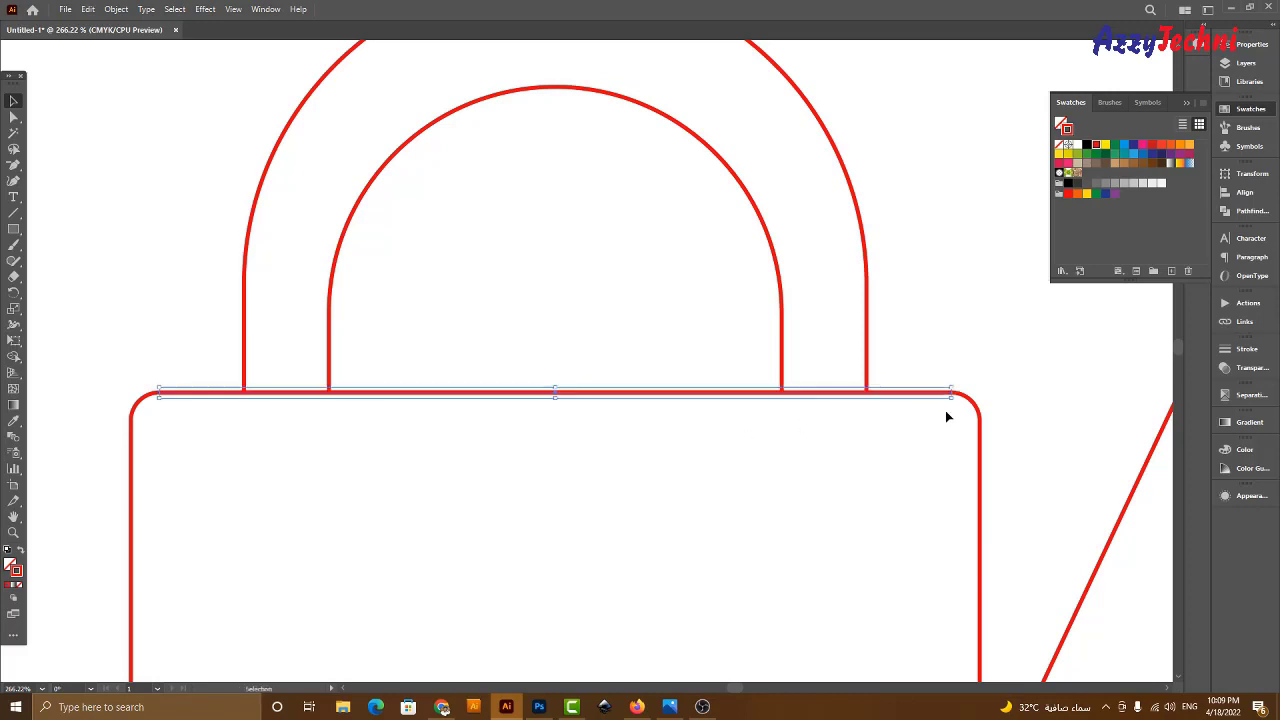
left_click_drag(951, 398, 866, 417)
left_click_drag(159, 395, 783, 437)
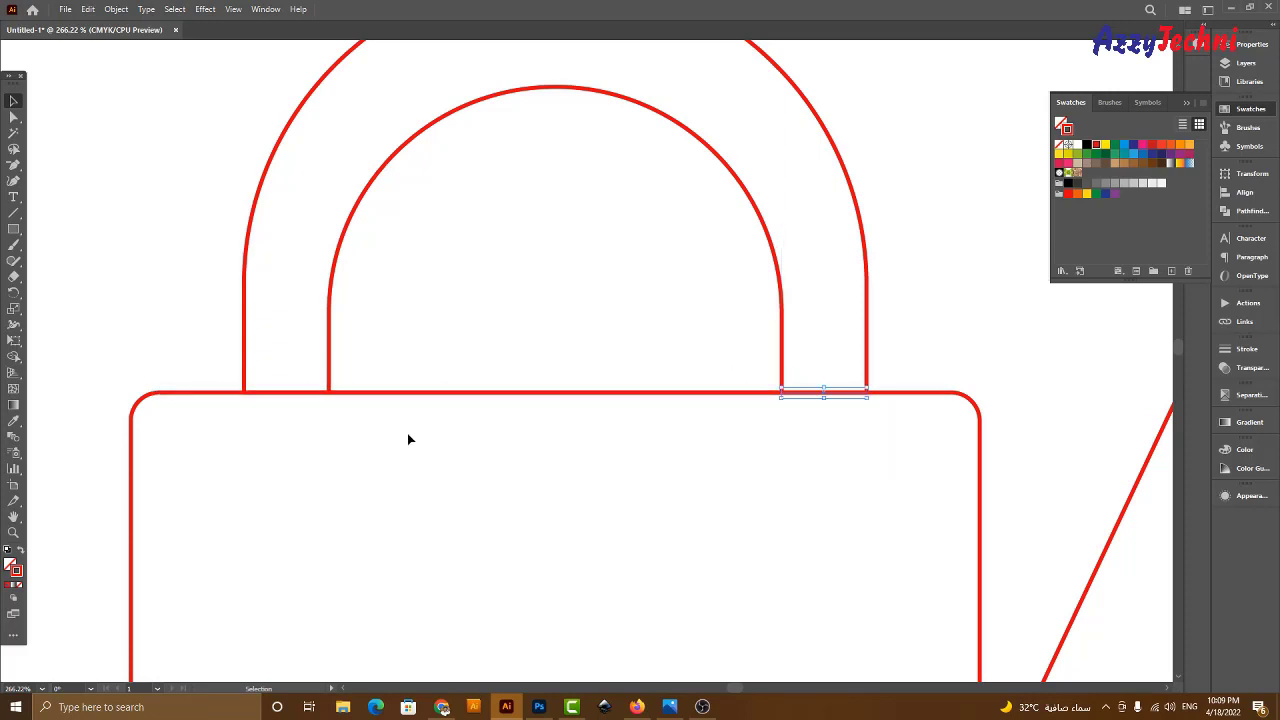
Give the two short segments beneath the first handle's legs a green stroke as fold lines.
left_click(293, 395, "shift")
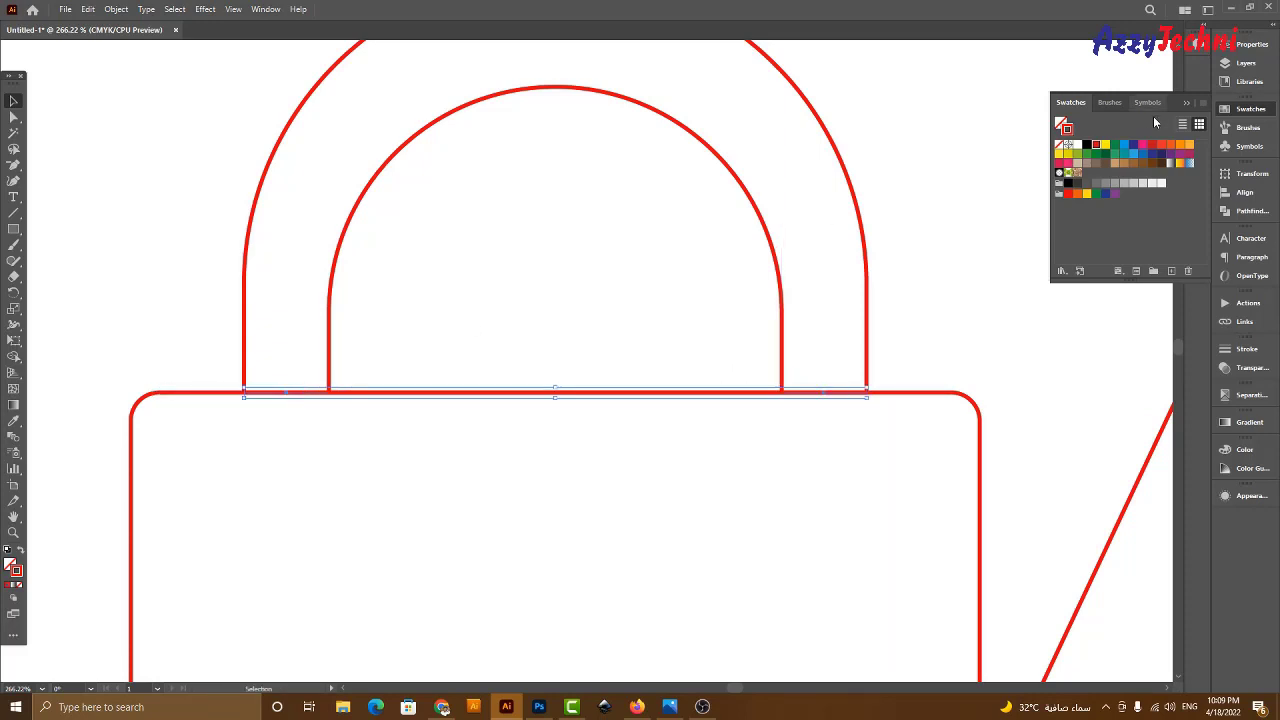
left_click(1096, 153)
left_click(853, 495)
left_click_drag(836, 495, 850, 451)
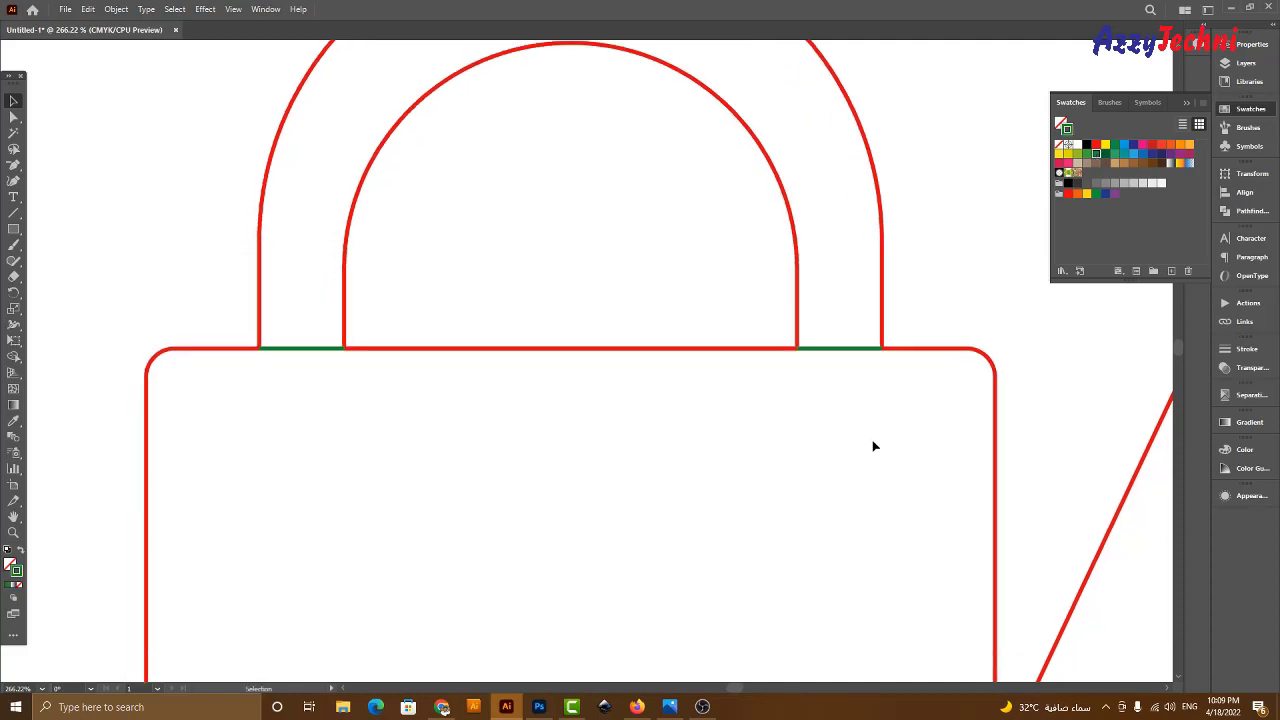
left_click_drag(507, 340, 460, 422)
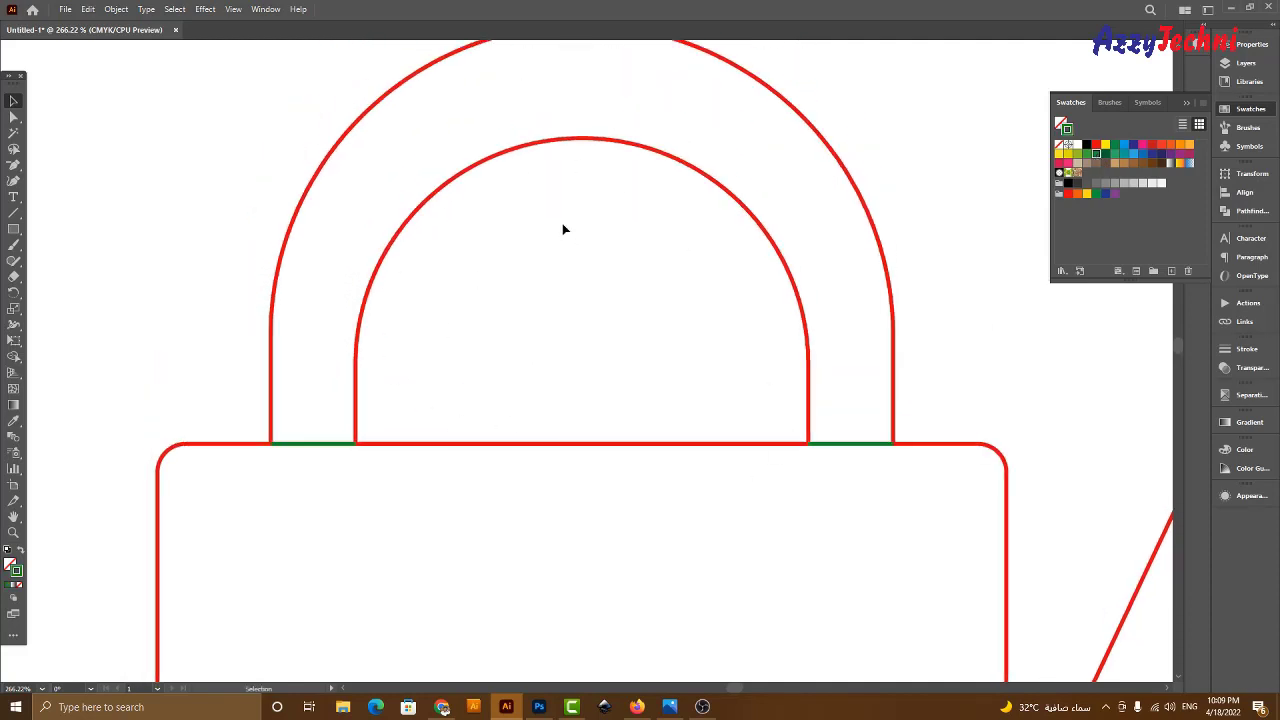
left_click_drag(345, 358, 357, 434)
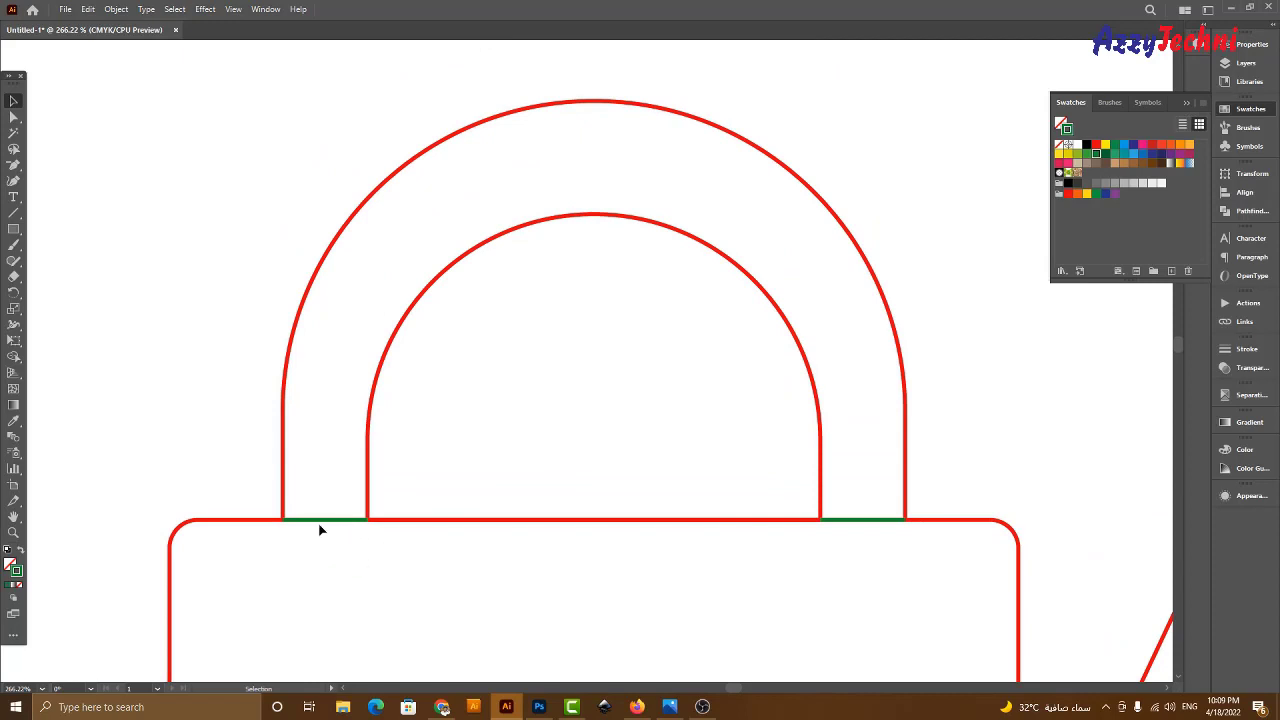
scroll(1131, 340, "down", 1)
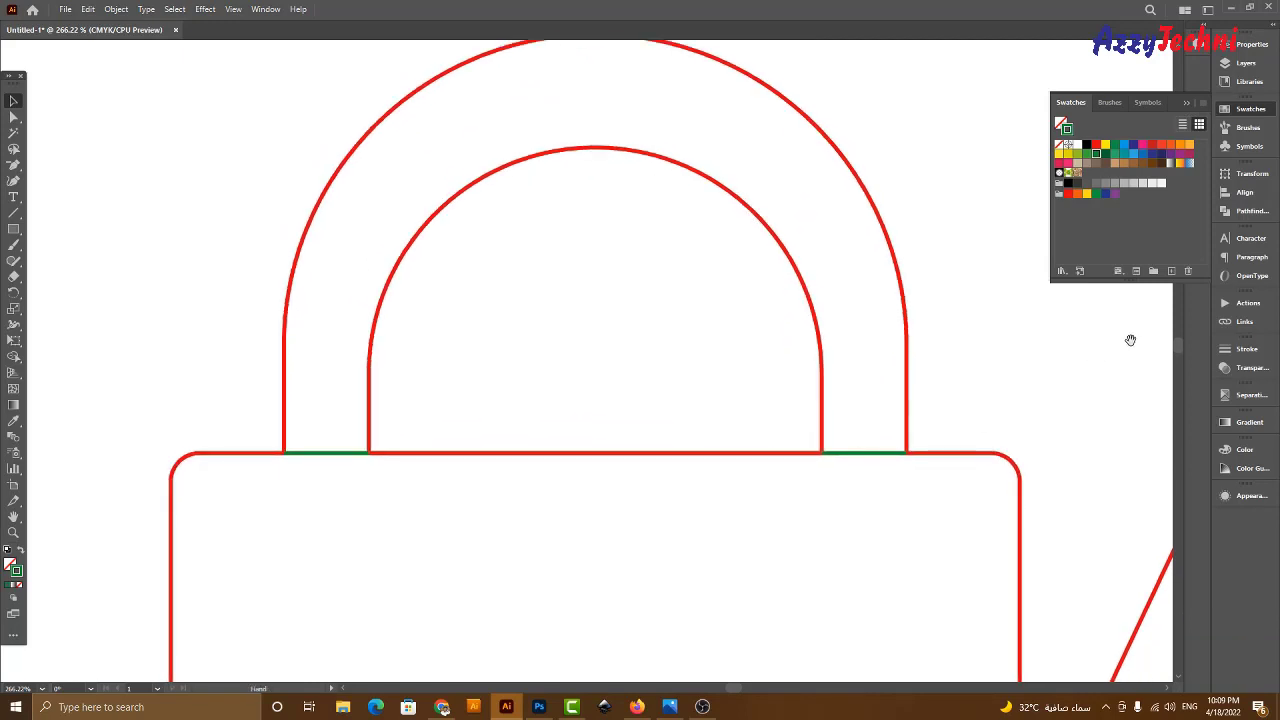
Replace the third panel's handle and top flap with a copy of the first panel's finished handle and flap.
scroll(1154, 331, "down", 5)
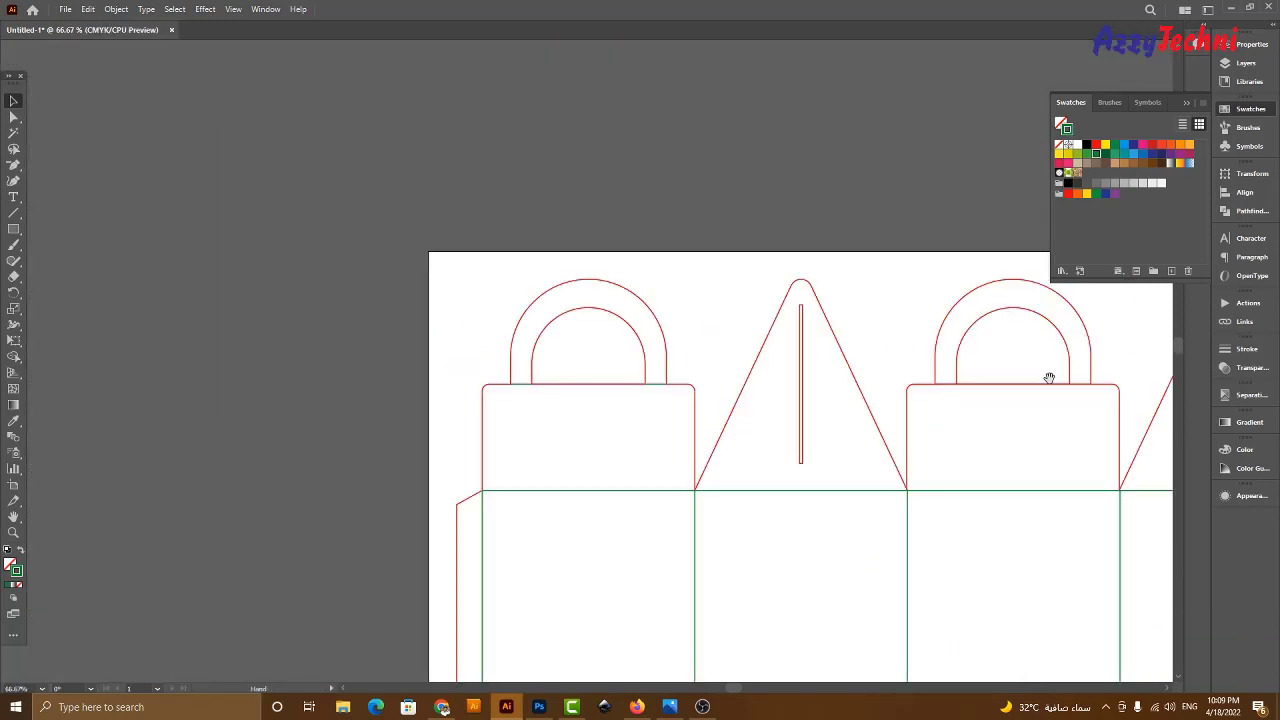
left_click_drag(884, 435, 720, 348)
left_click_drag(882, 304, 770, 336)
left_click_drag(636, 204, 845, 362)
key("Delete")
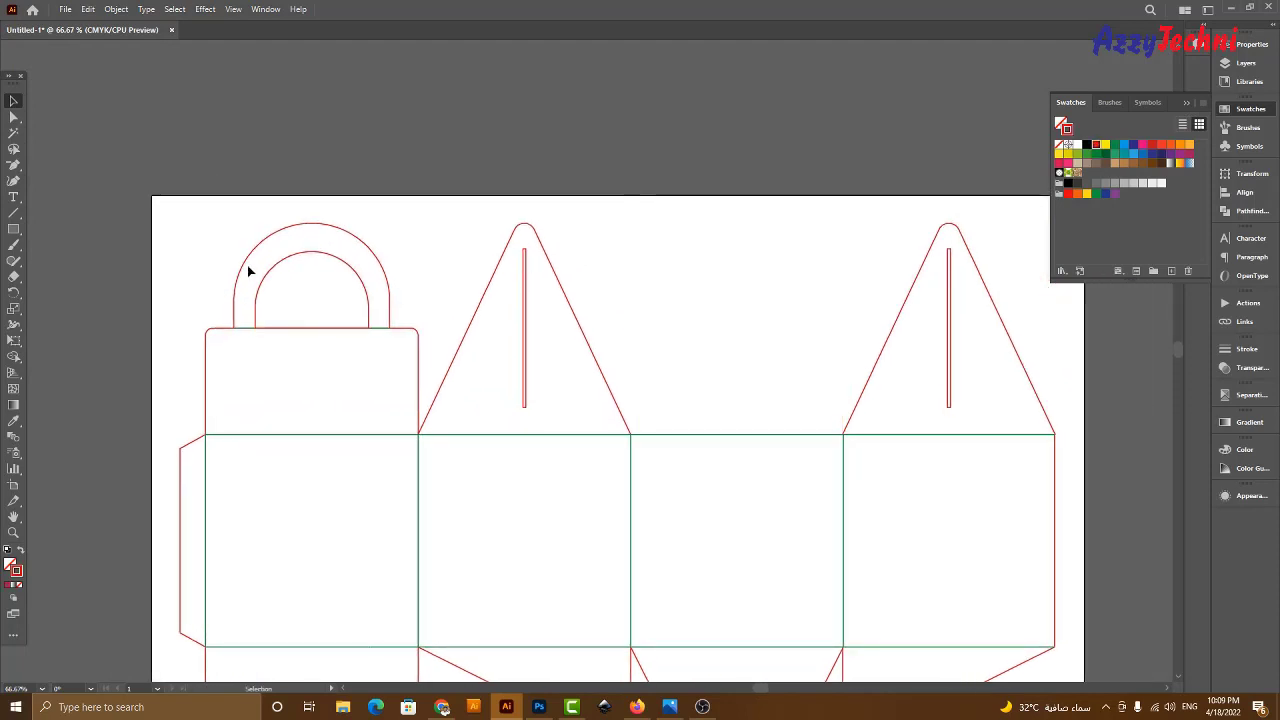
left_click_drag(168, 222, 842, 376)
left_click(731, 557)
left_click_drag(731, 557, 711, 486)
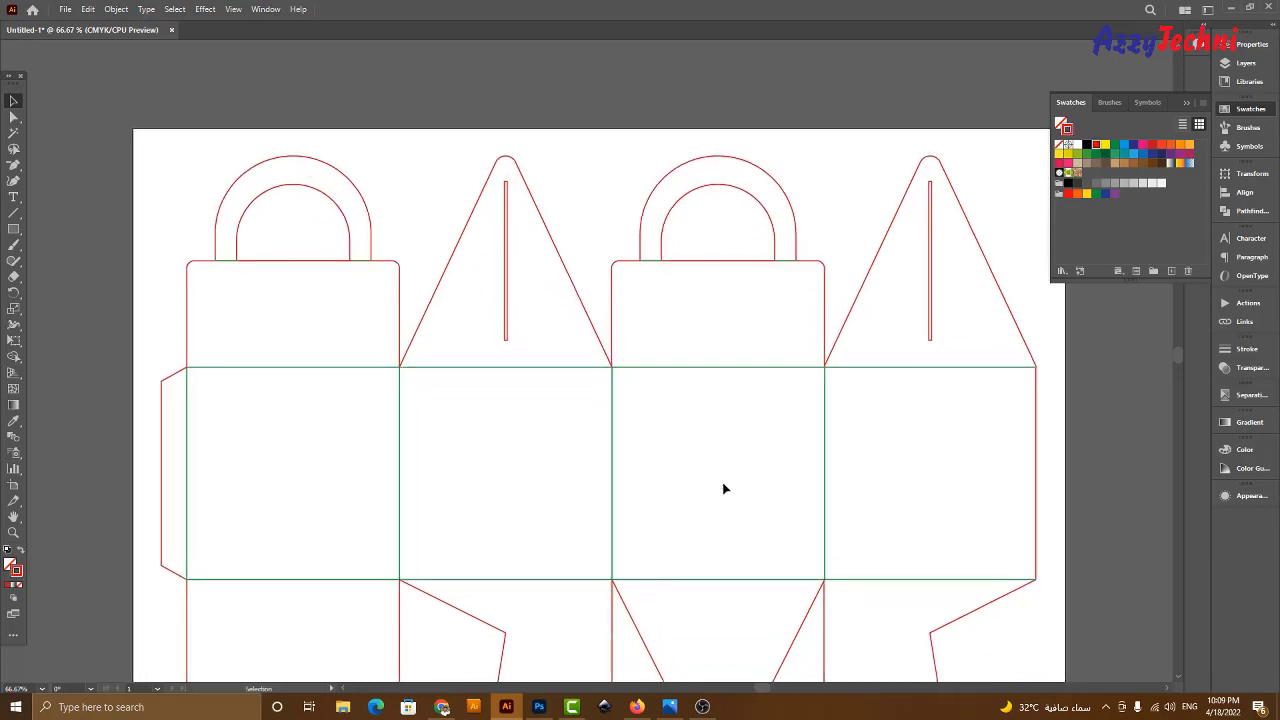
Examine the copied handle's fold lines and compare them with the box picture in Photos.
key("ctrl+space")
left_click_drag(580, 174, 843, 358)
key("space")
left_click_drag(786, 523, 760, 601)
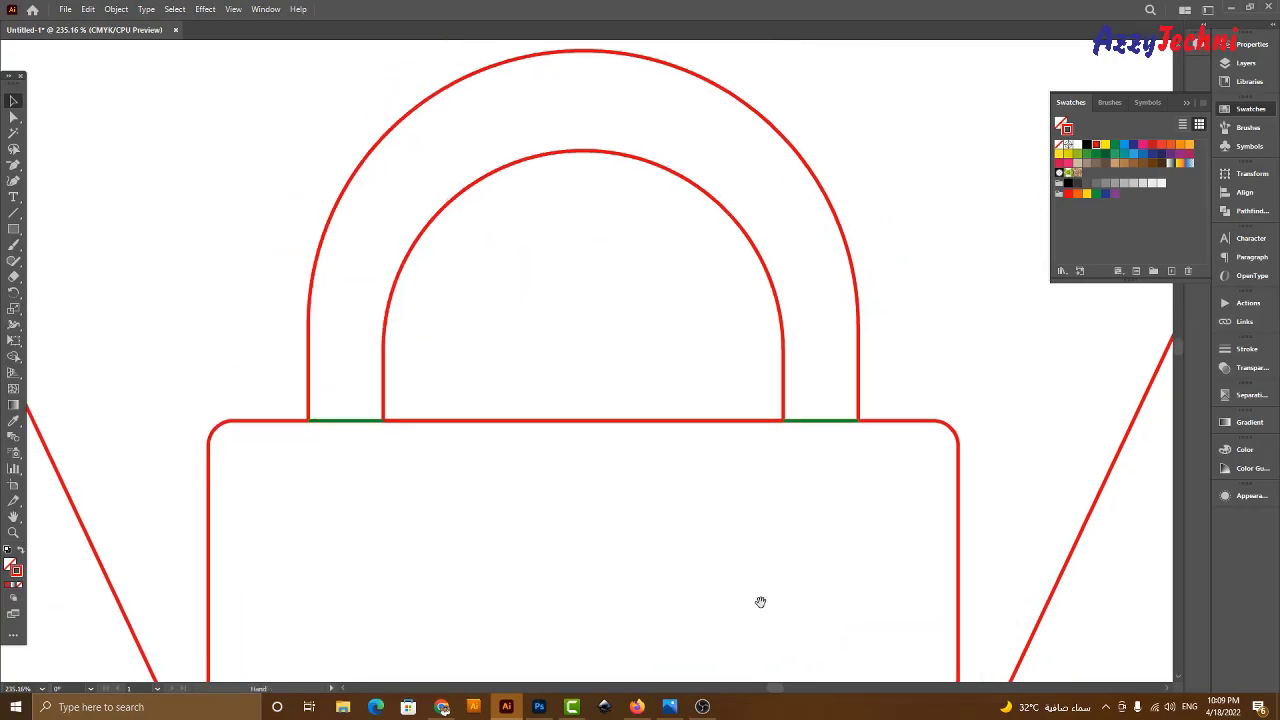
left_click(669, 707)
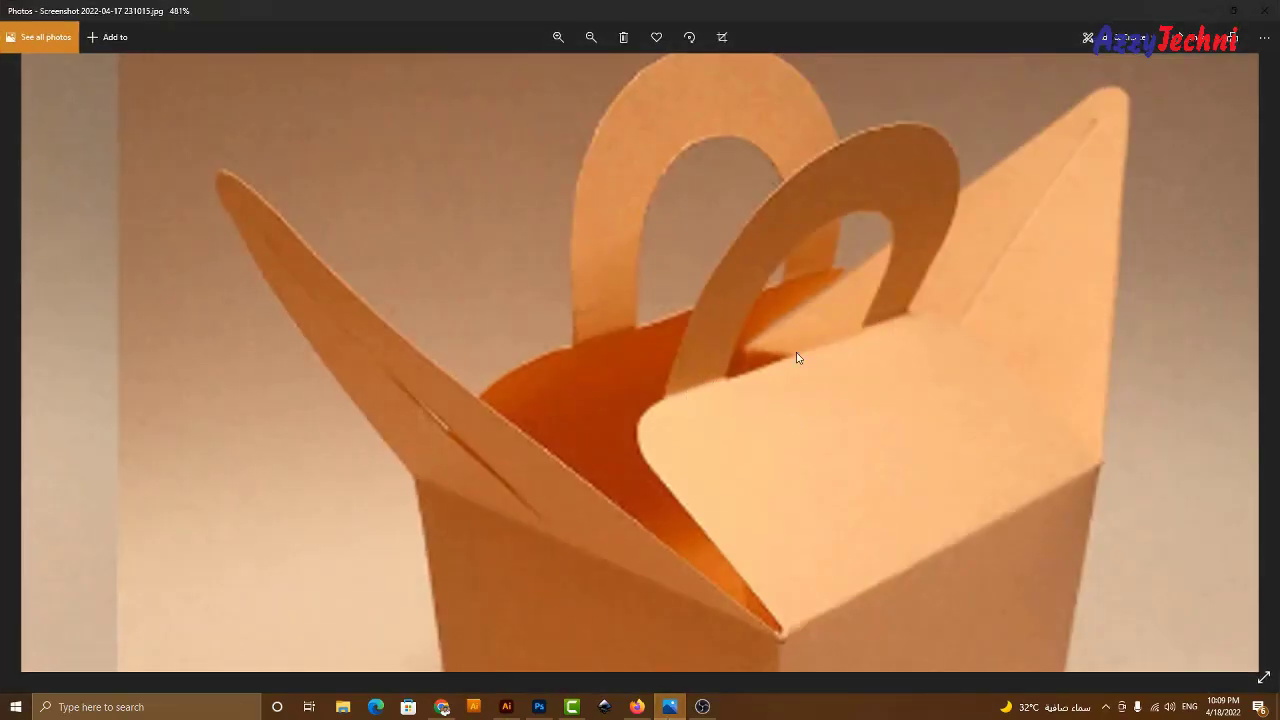
left_click(506, 707)
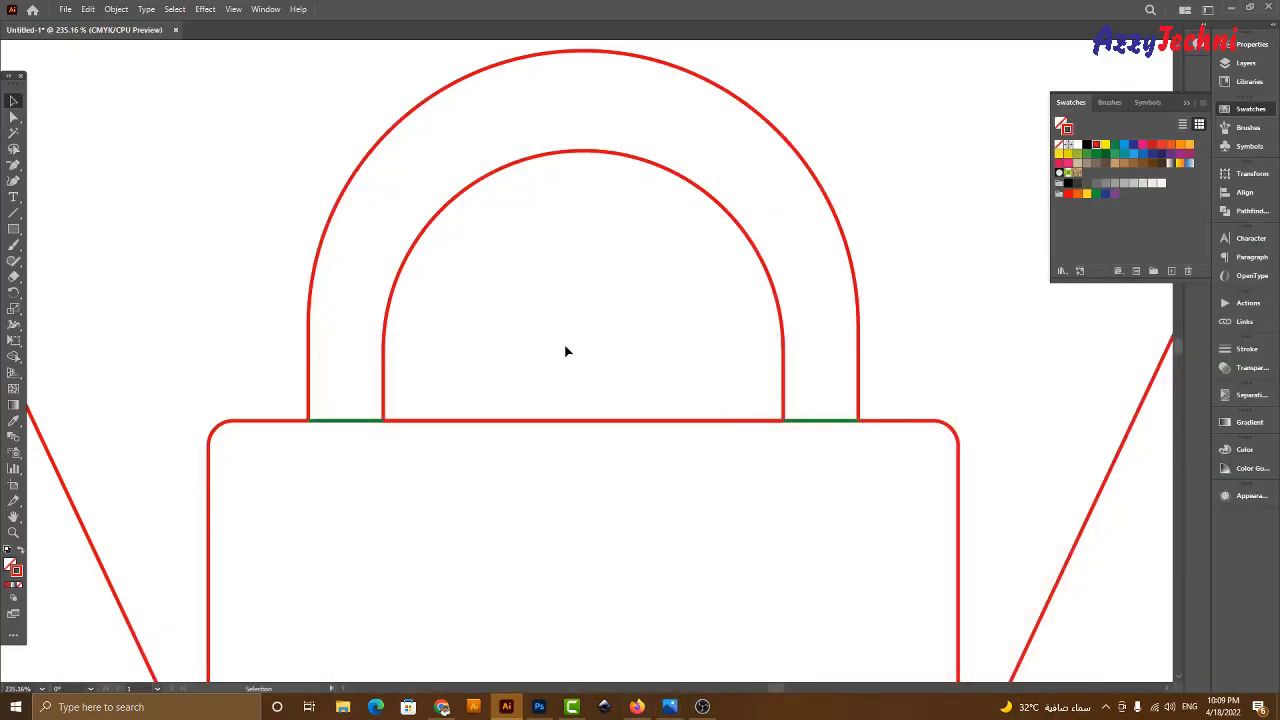
Create trim marks around the entire box dieline.
key("ctrl+minus")
key("ctrl+minus")
key("ctrl+minus")
key("ctrl+minus")
key("ctrl+minus")
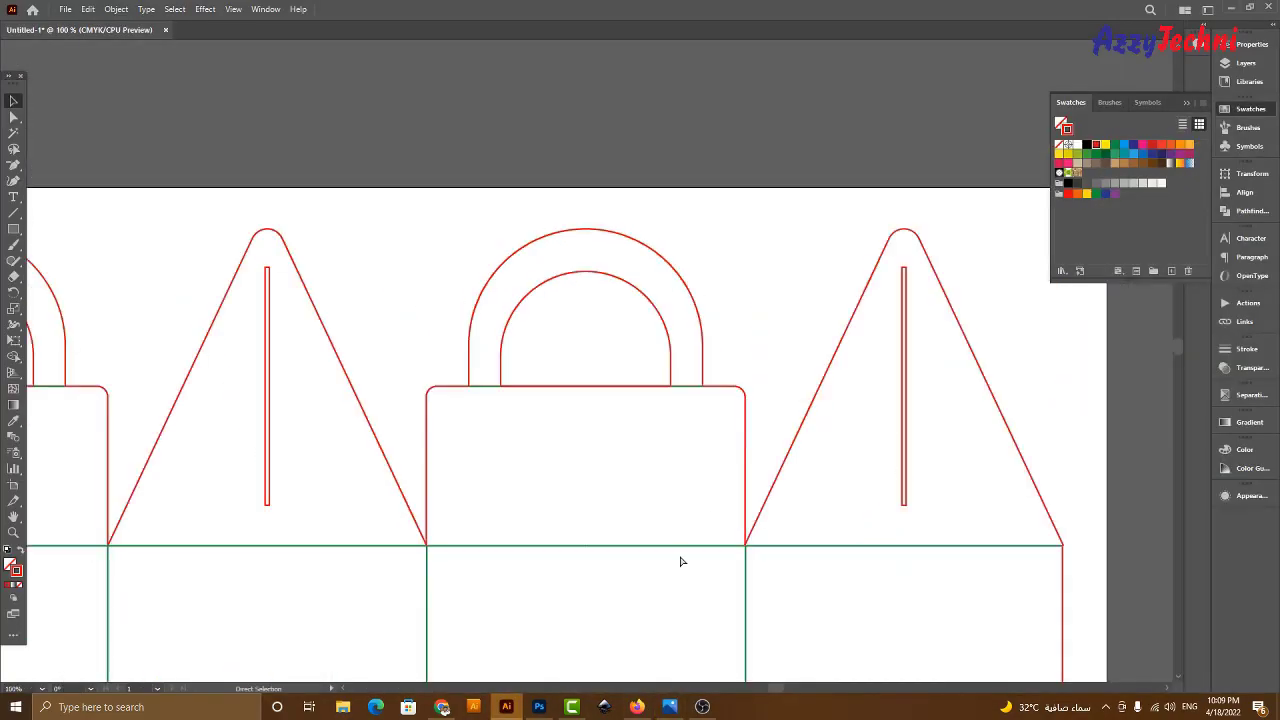
left_click_drag(679, 558, 703, 366)
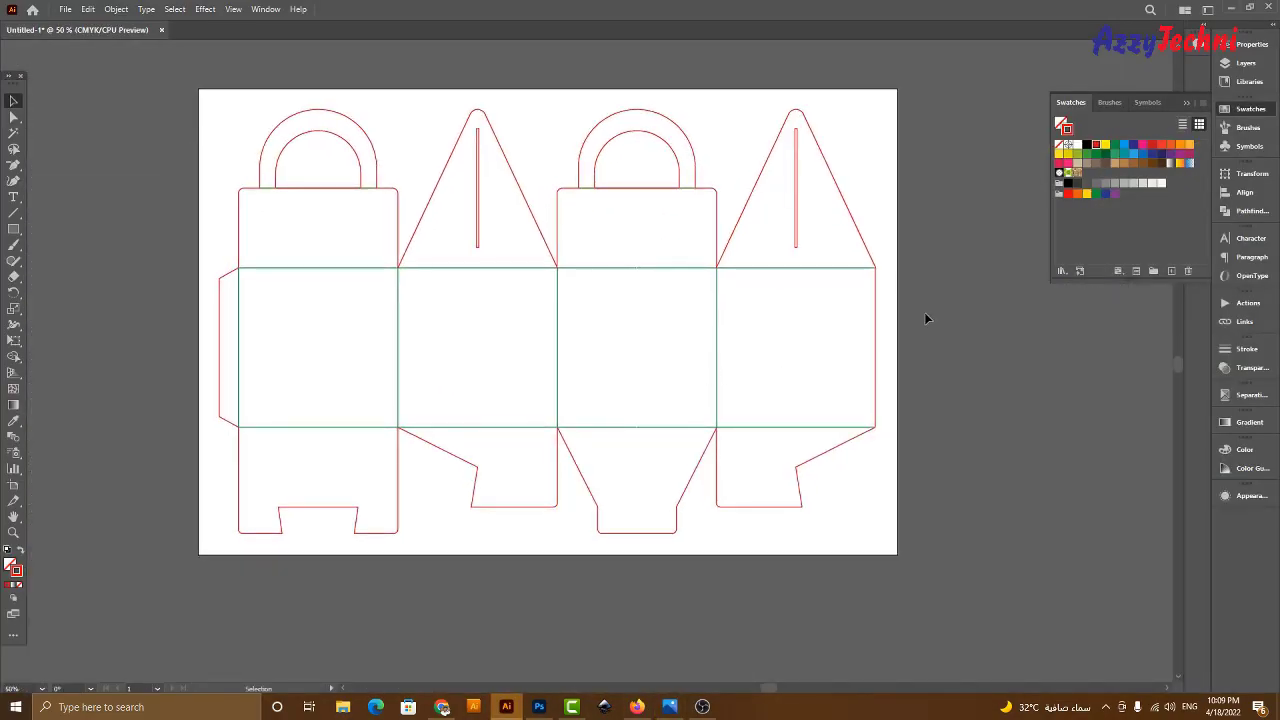
scroll(921, 442, "up", 1)
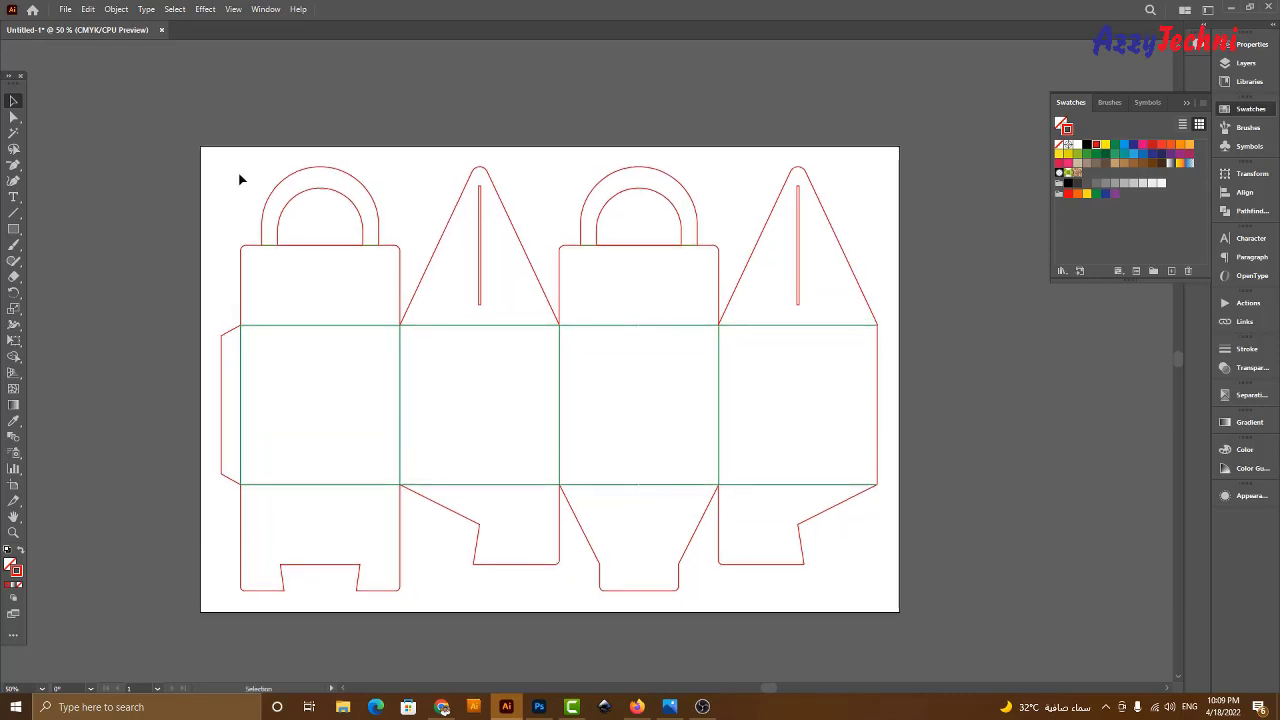
left_click_drag(198, 127, 1022, 567)
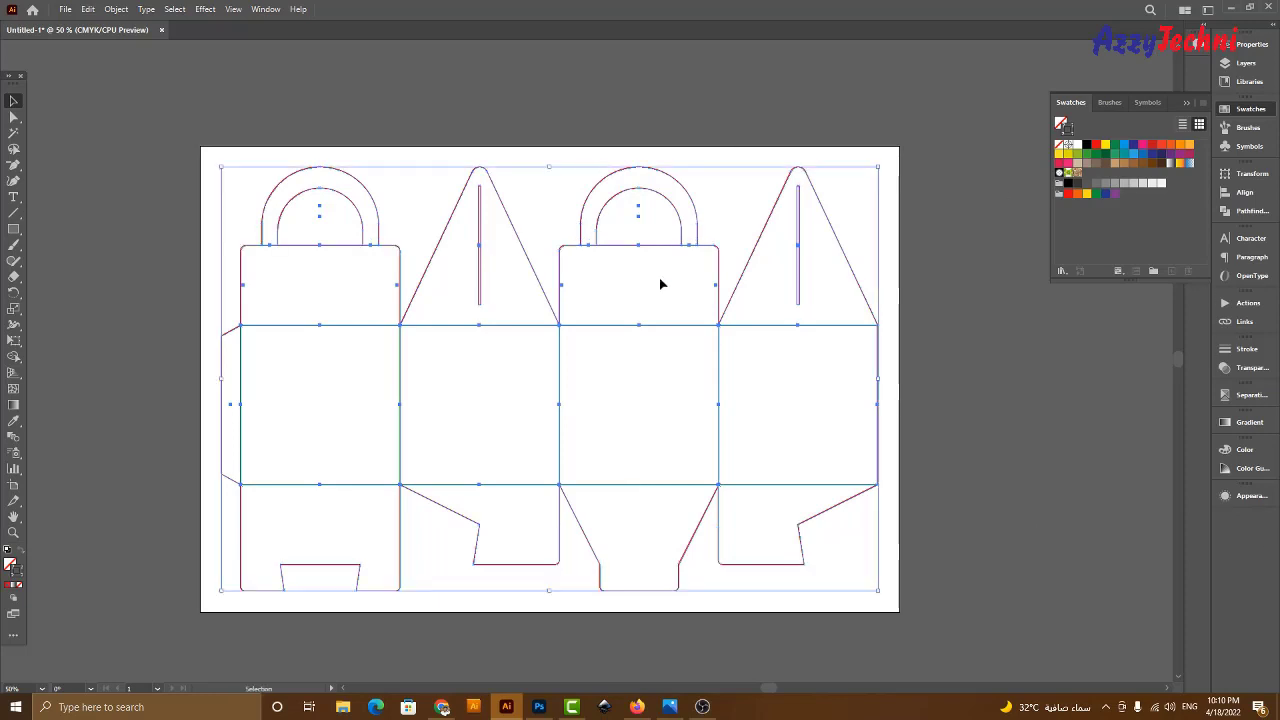
left_click(116, 9)
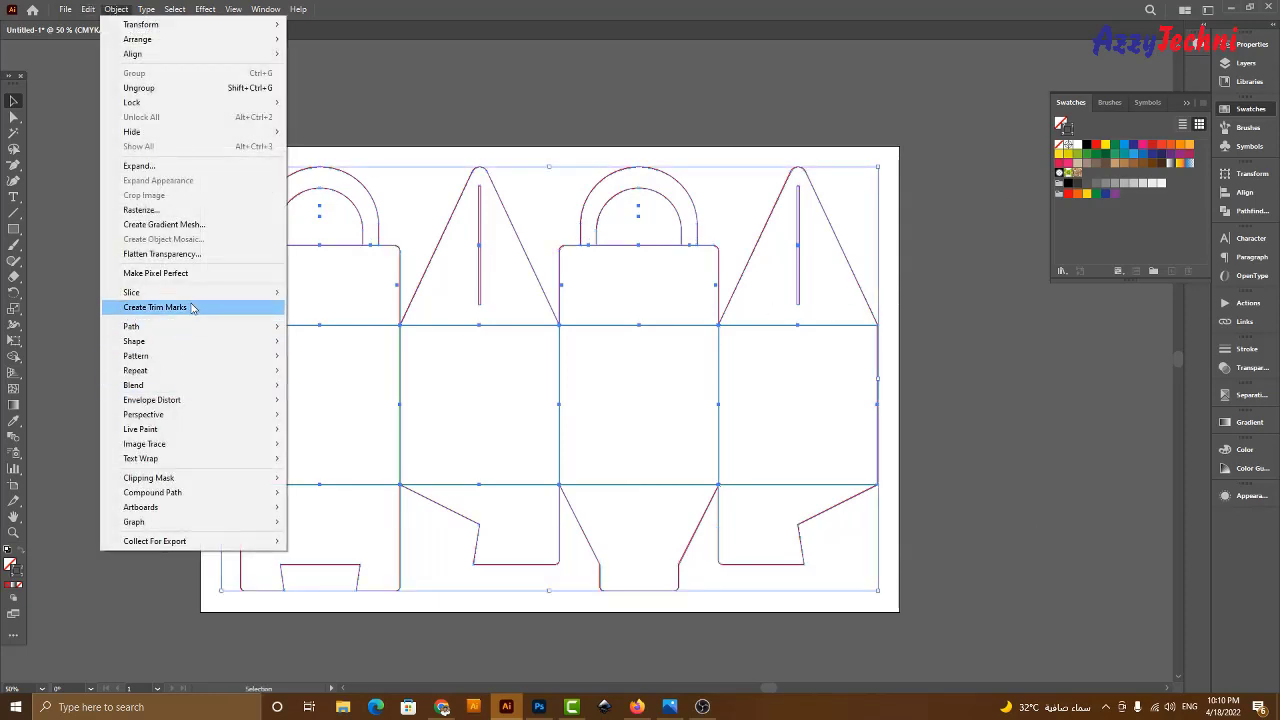
left_click(170, 308)
Shrink the artboard to the outer ends of the trim marks and hide the colour swatches.
key("shift+o")
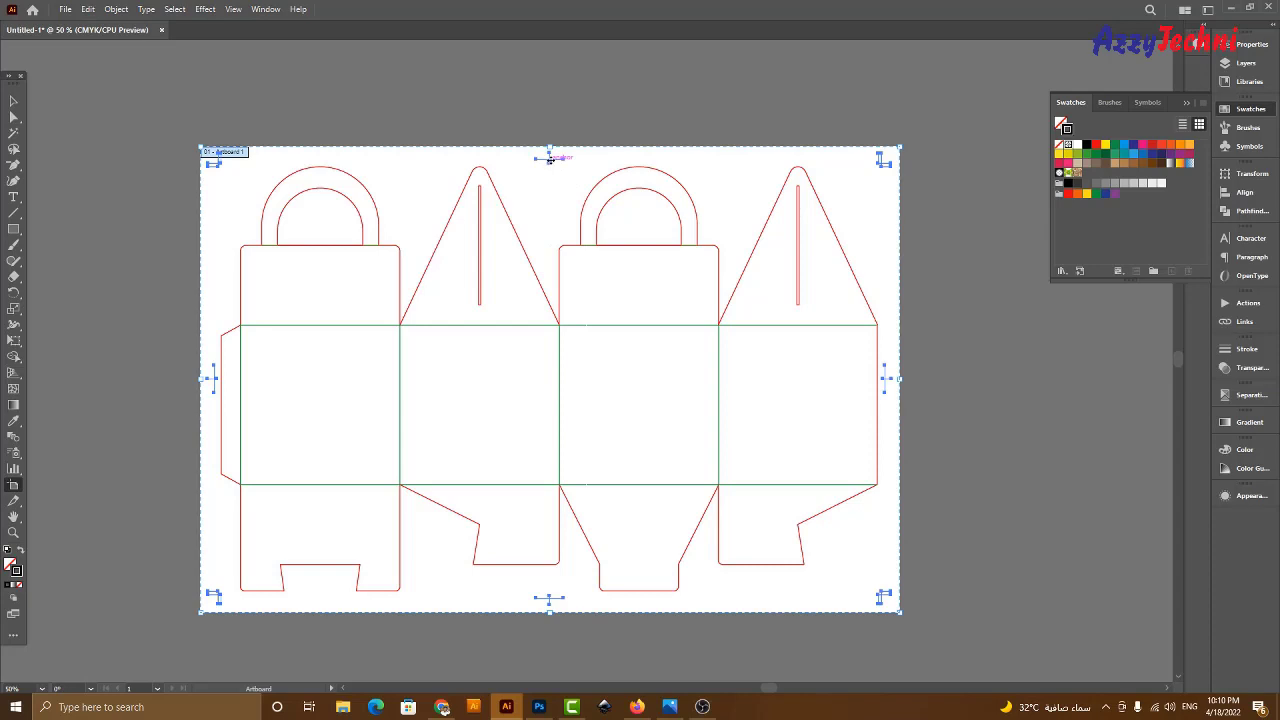
key("v")
key("z")
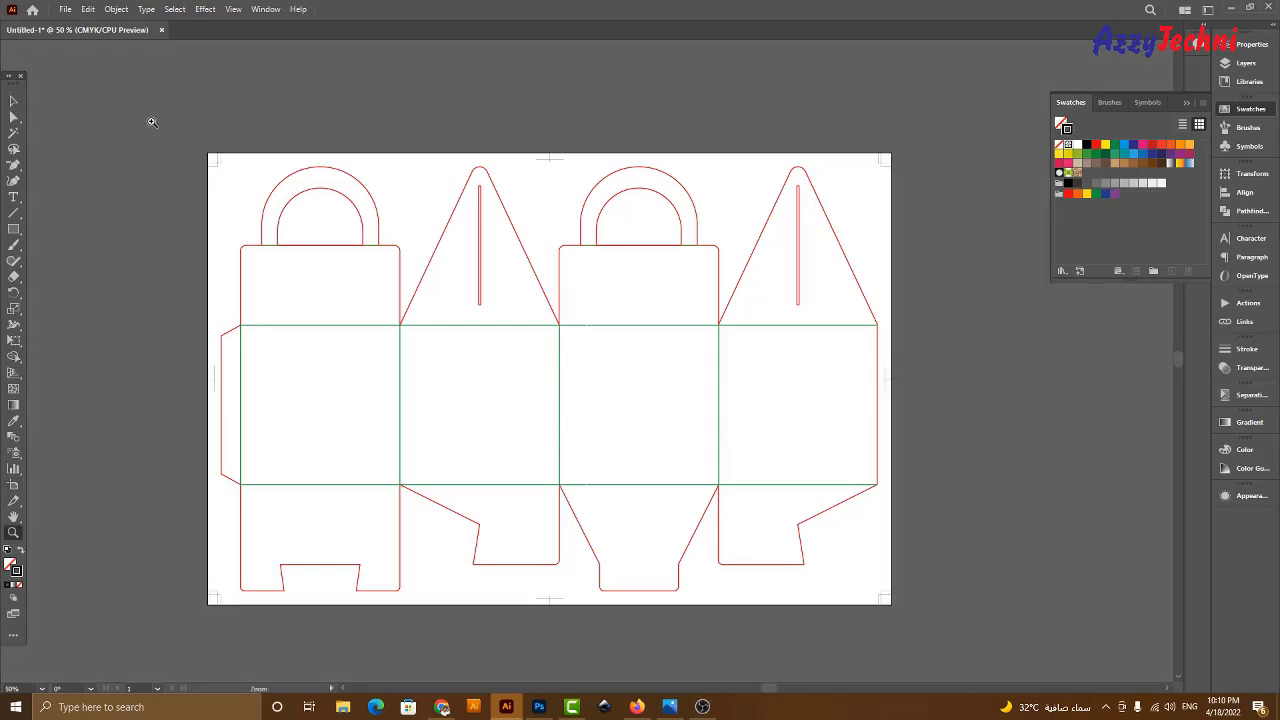
left_click_drag(895, 584, 956, 640)
key("v")
left_click_drag(1045, 562, 1015, 567)
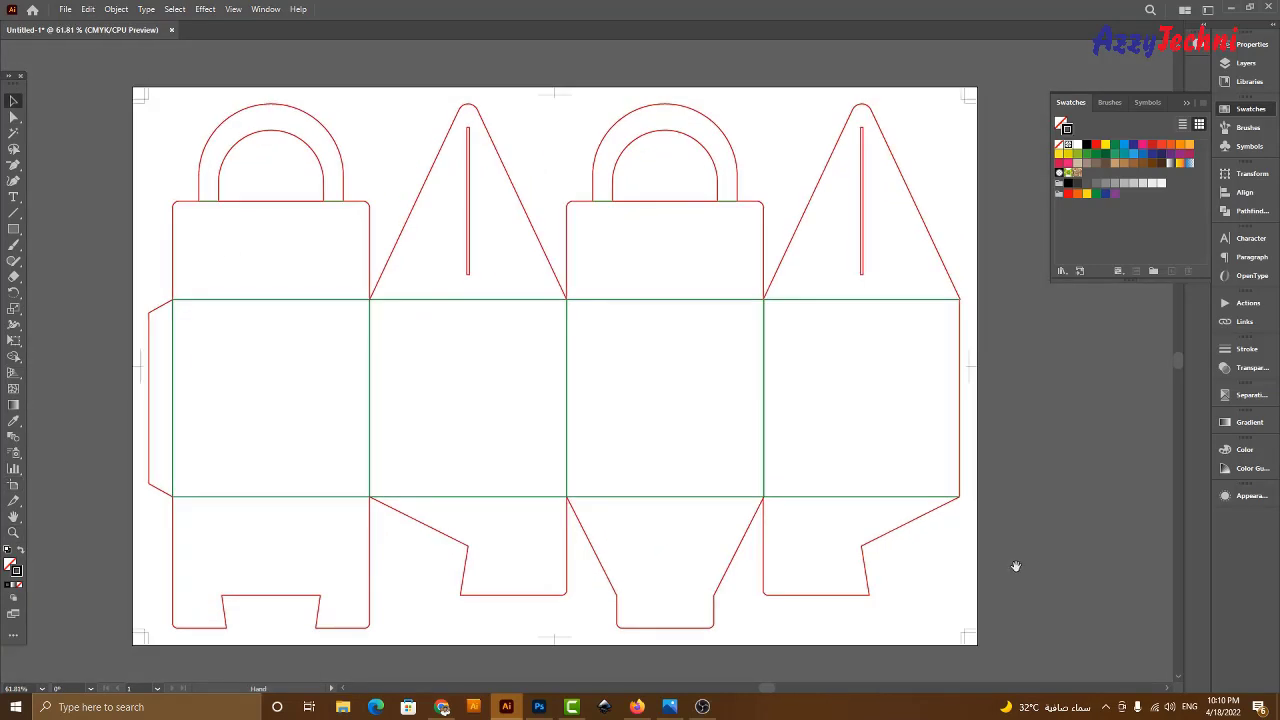
left_click(1239, 111)
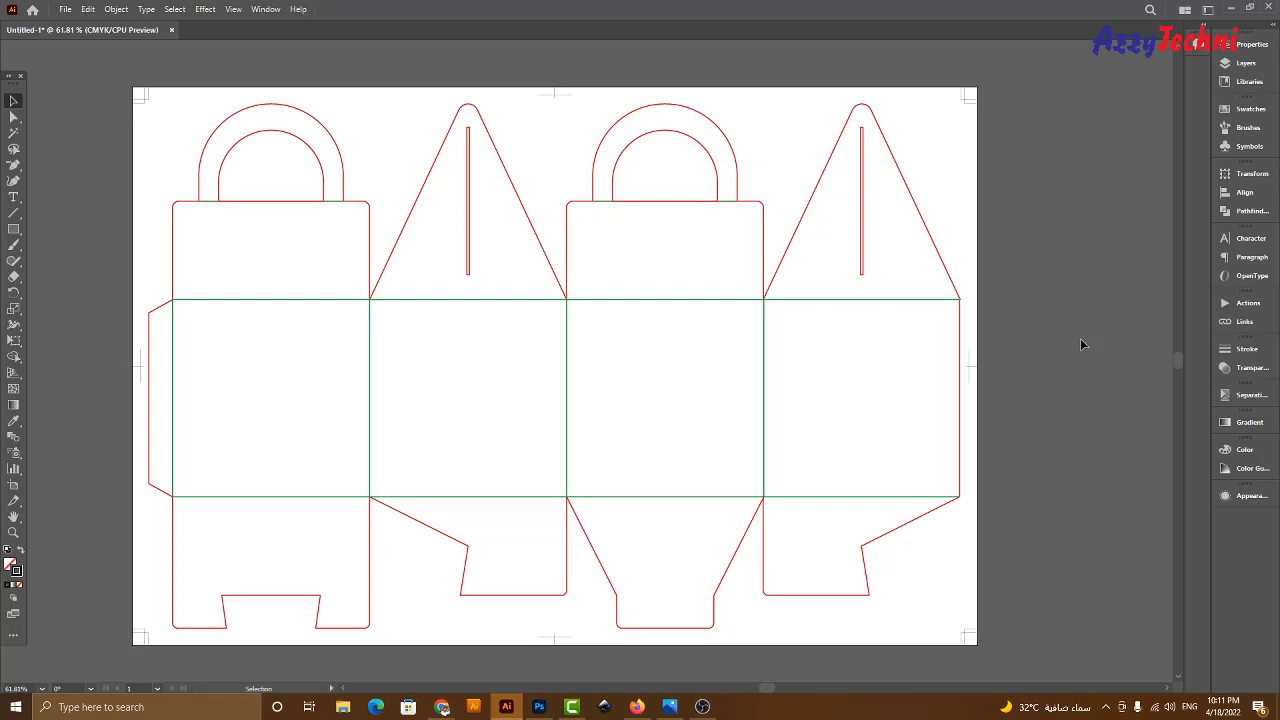
Check the slot in the triangular flap against the Photos reference and inspect its lower corner points.
left_click(670, 707)
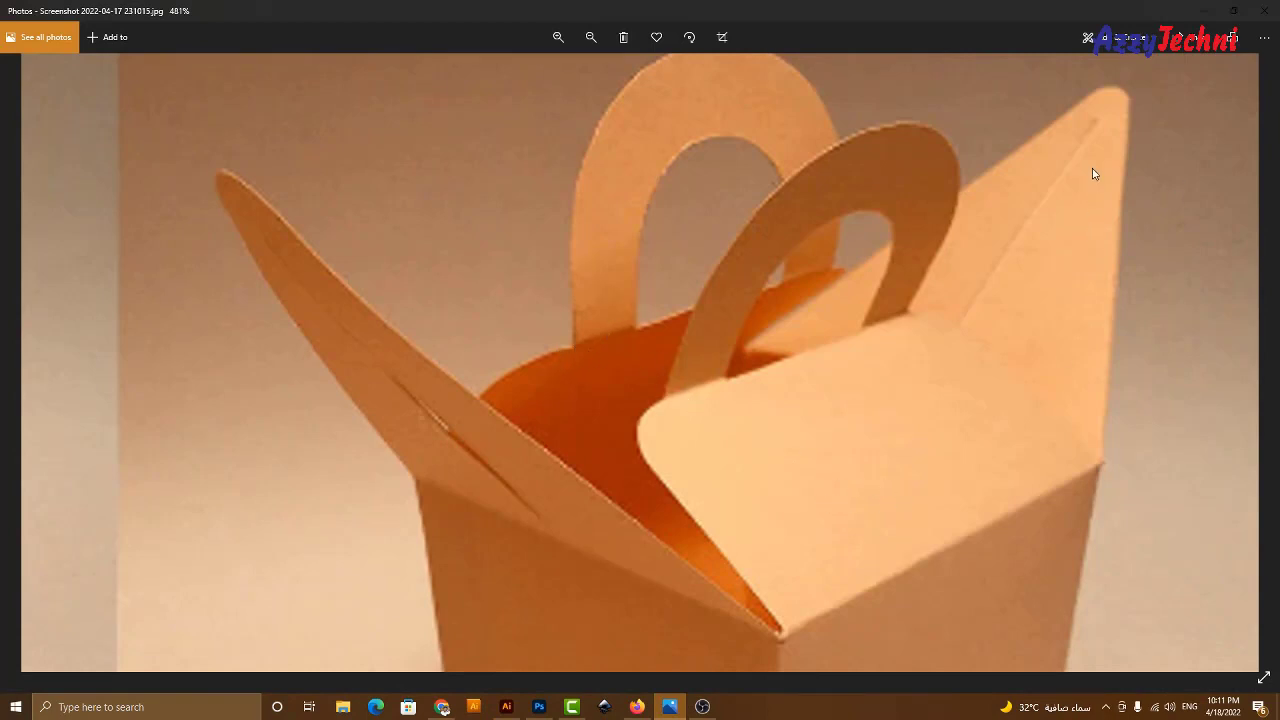
left_click(518, 713)
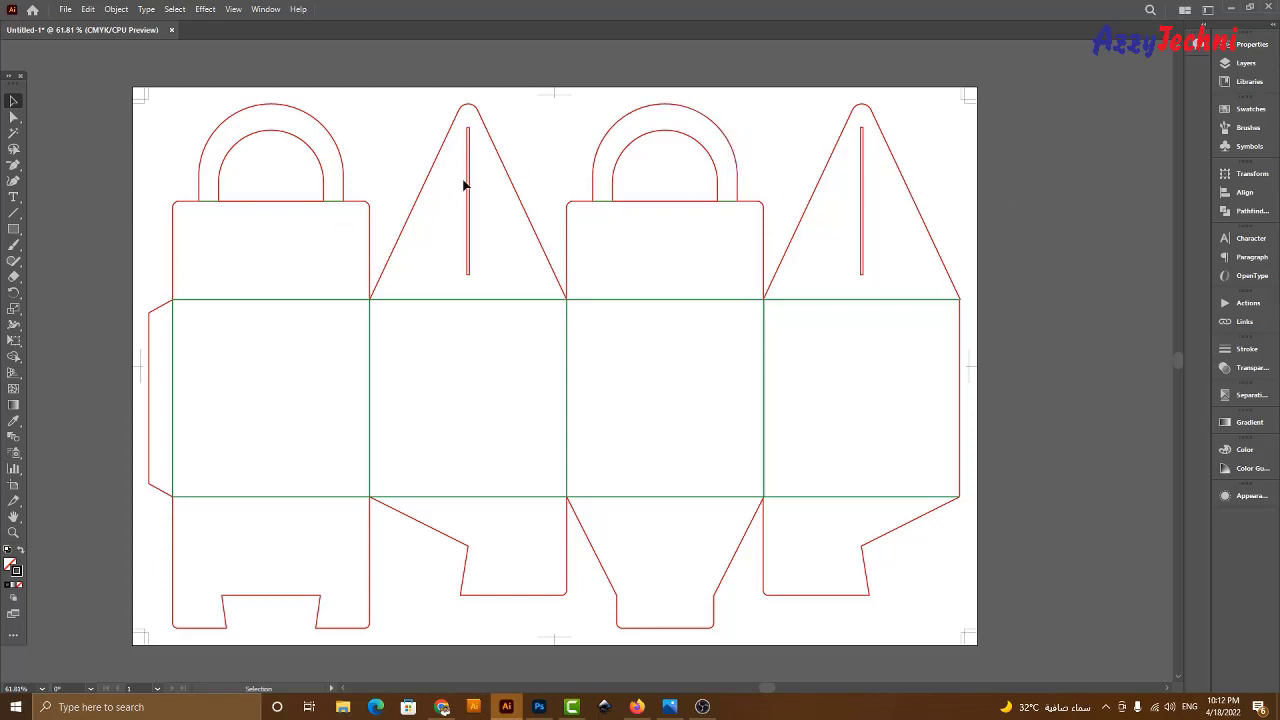
key("a")
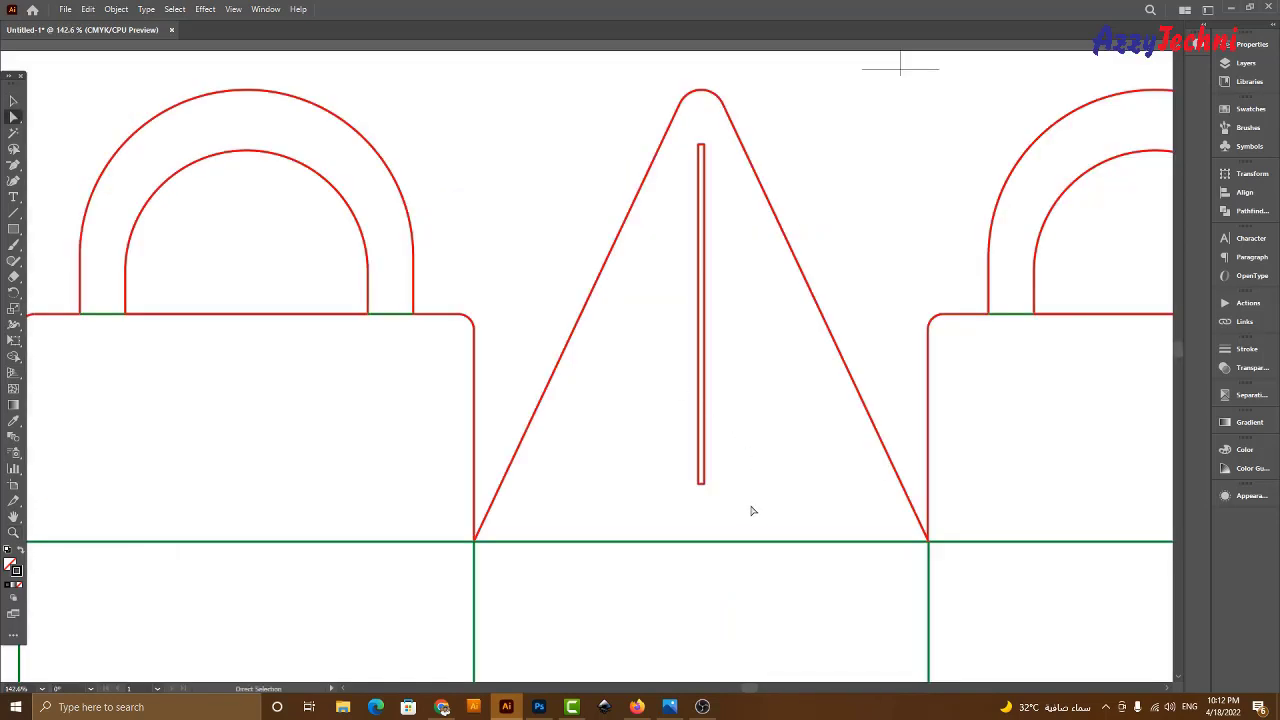
left_click_drag(752, 508, 666, 484)
left_click(788, 516)
left_click_drag(764, 512, 688, 486)
left_click(808, 514)
left_click_drag(771, 517, 664, 467)
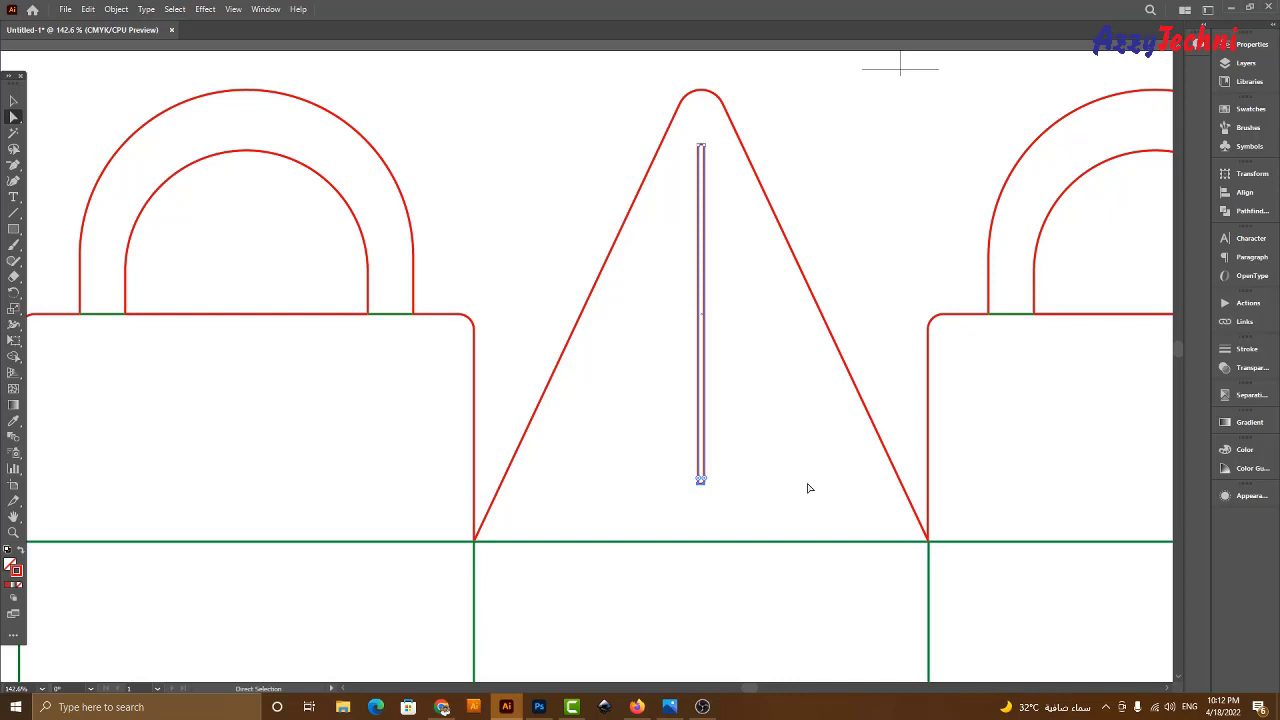
left_click(809, 488)
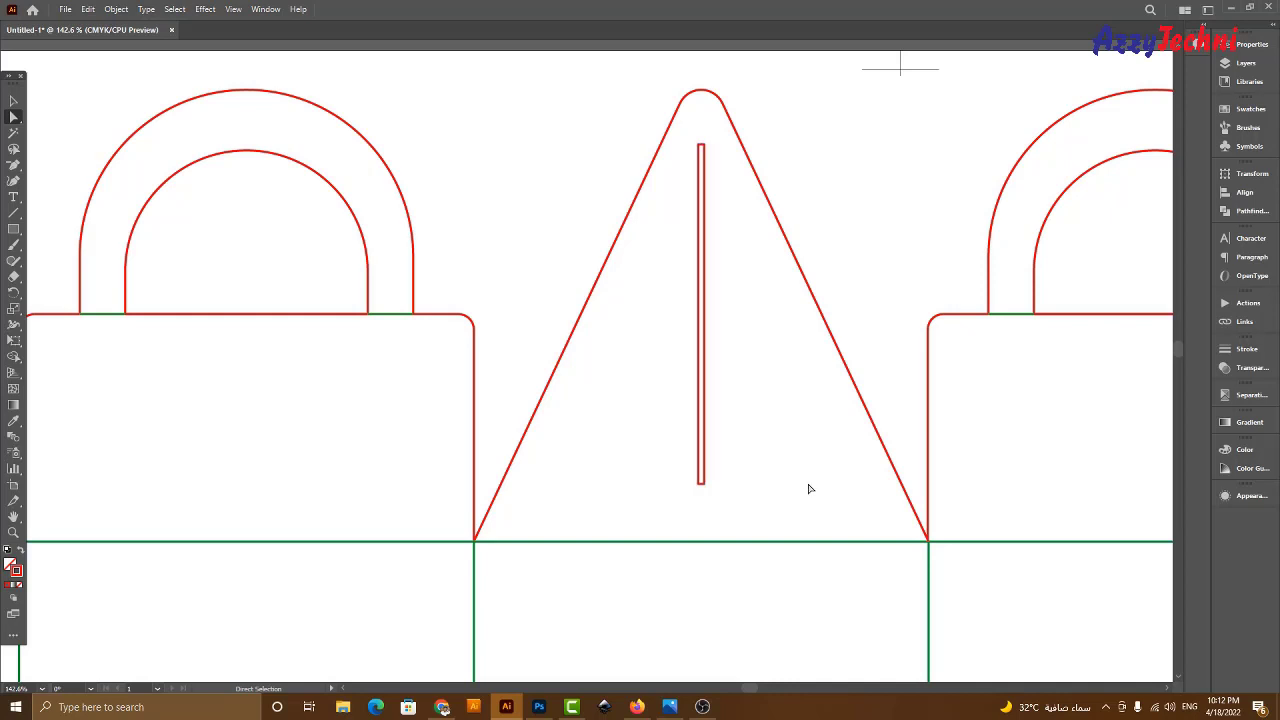
key("ctrl+0")
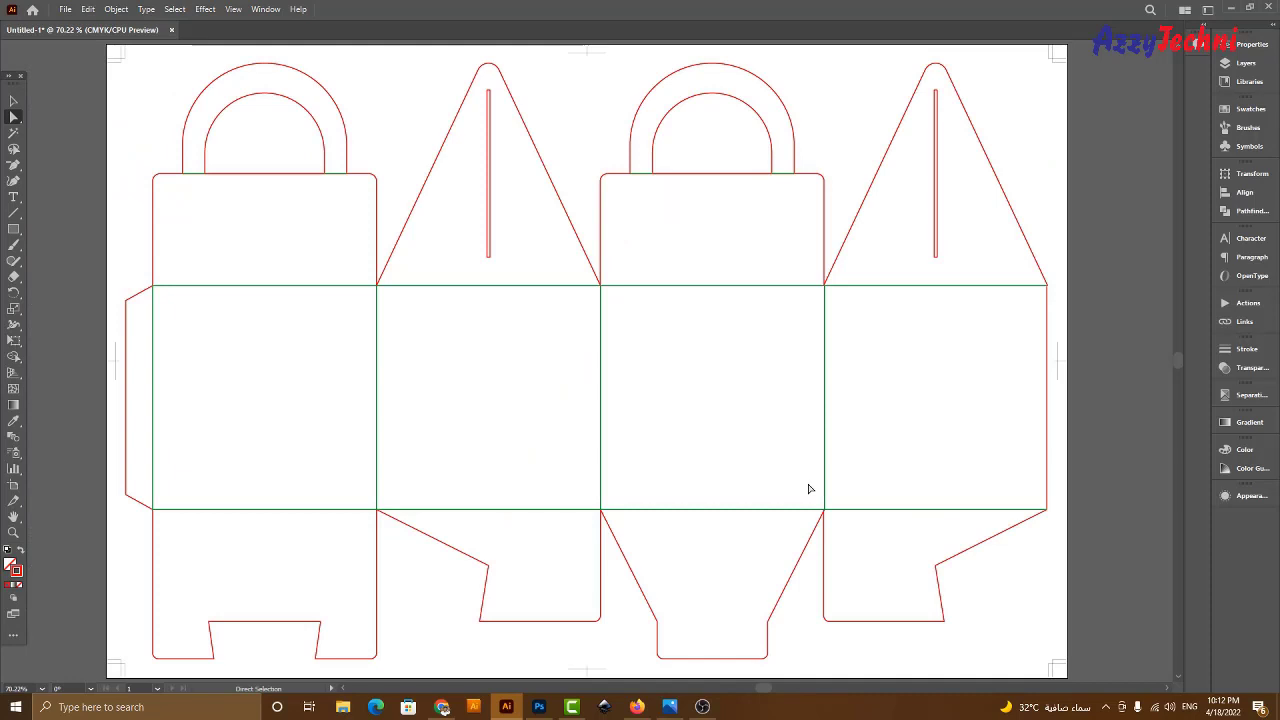
key("v")
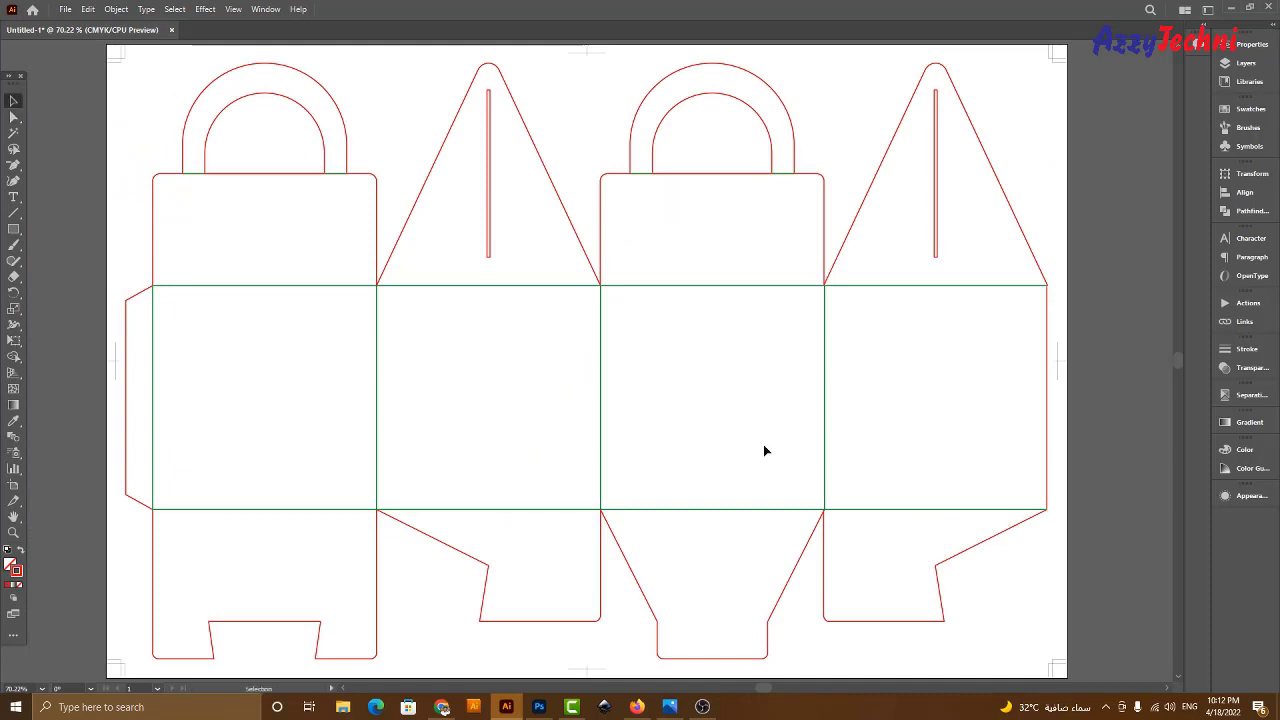